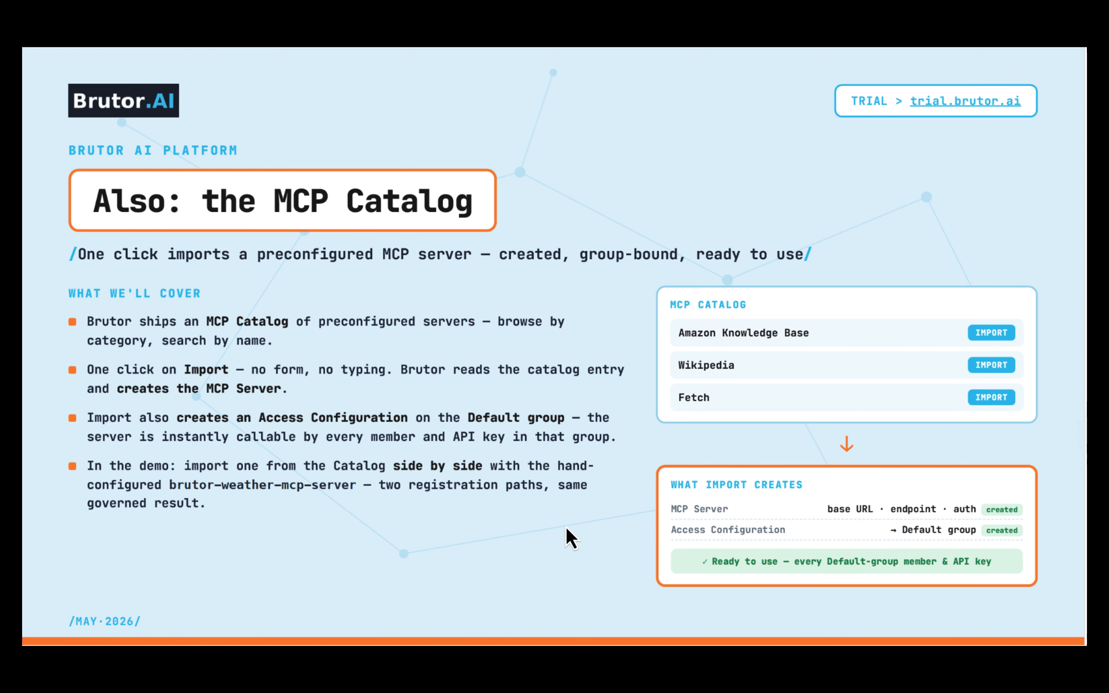
- Step forward to the proxy path slide, back to the MCP Catalog slide, and exit the slideshow
key(Right)
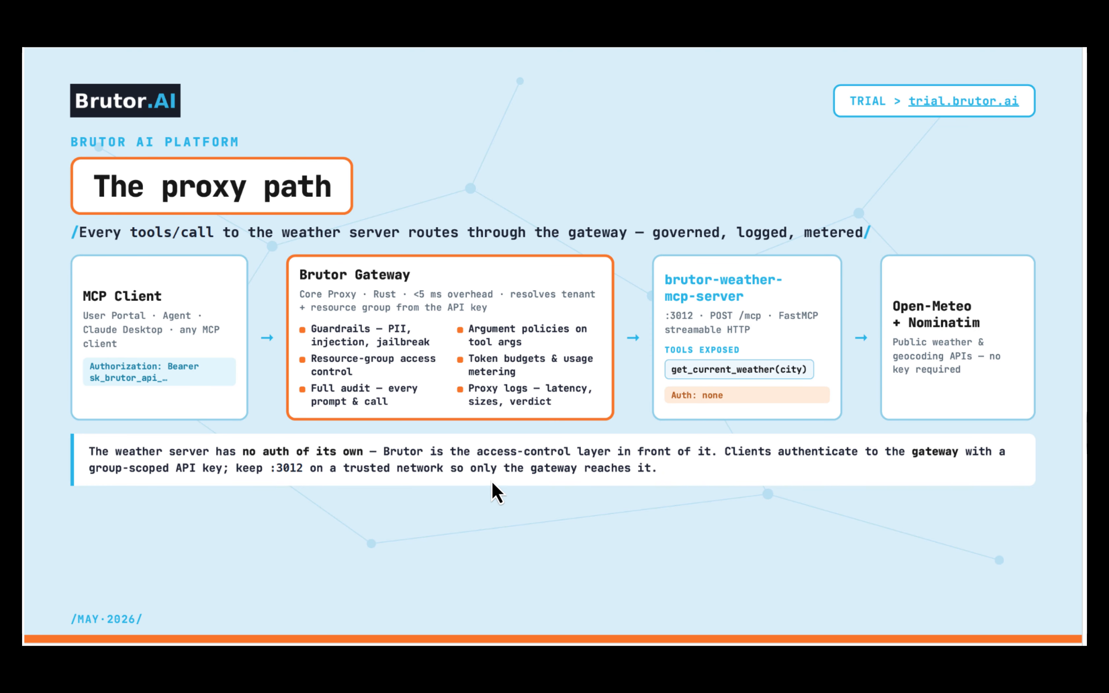
key(Left)
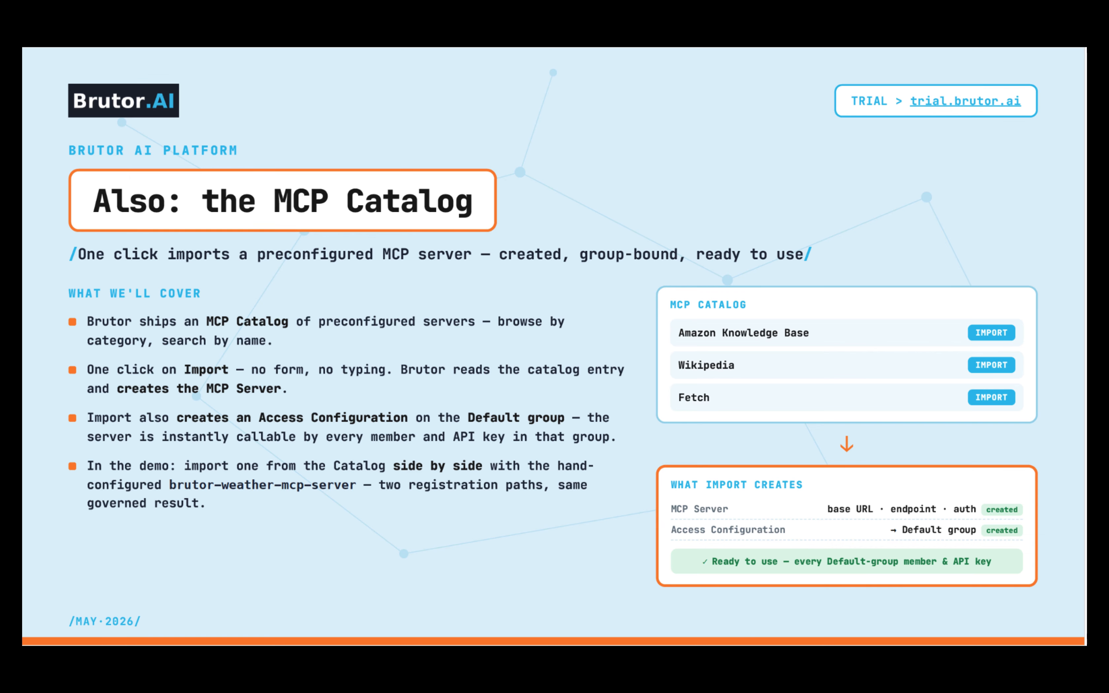
key(Escape)
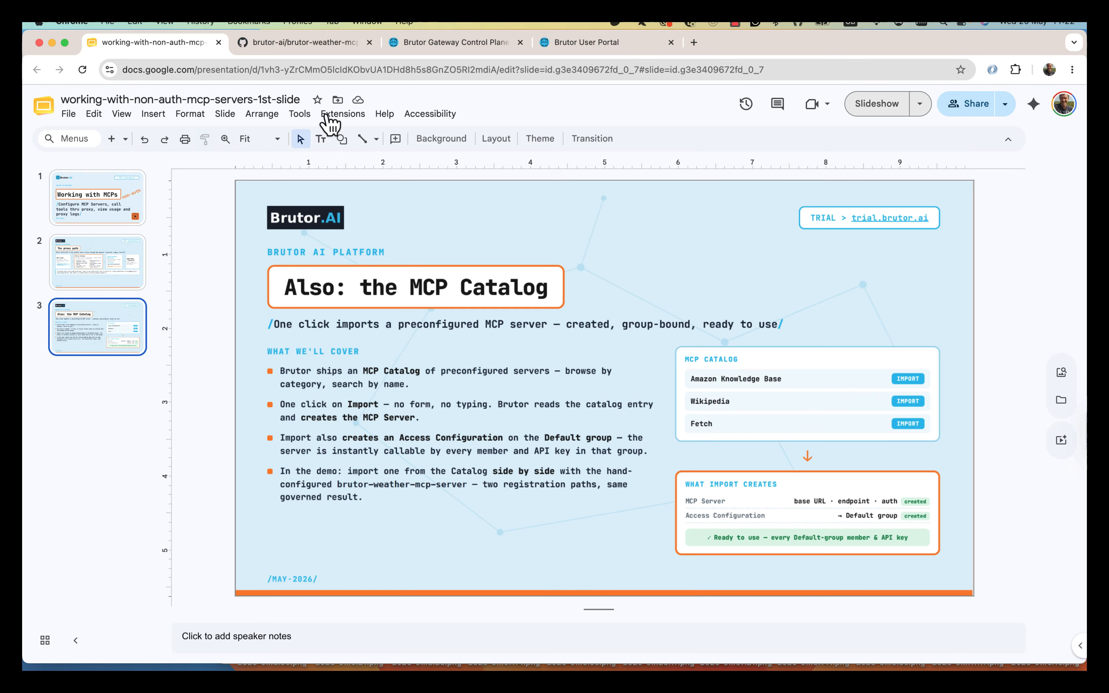
- Switch to the brutor-weather-mcp-server repository, check its SSH clone URL, and skim the README
click(298, 44)
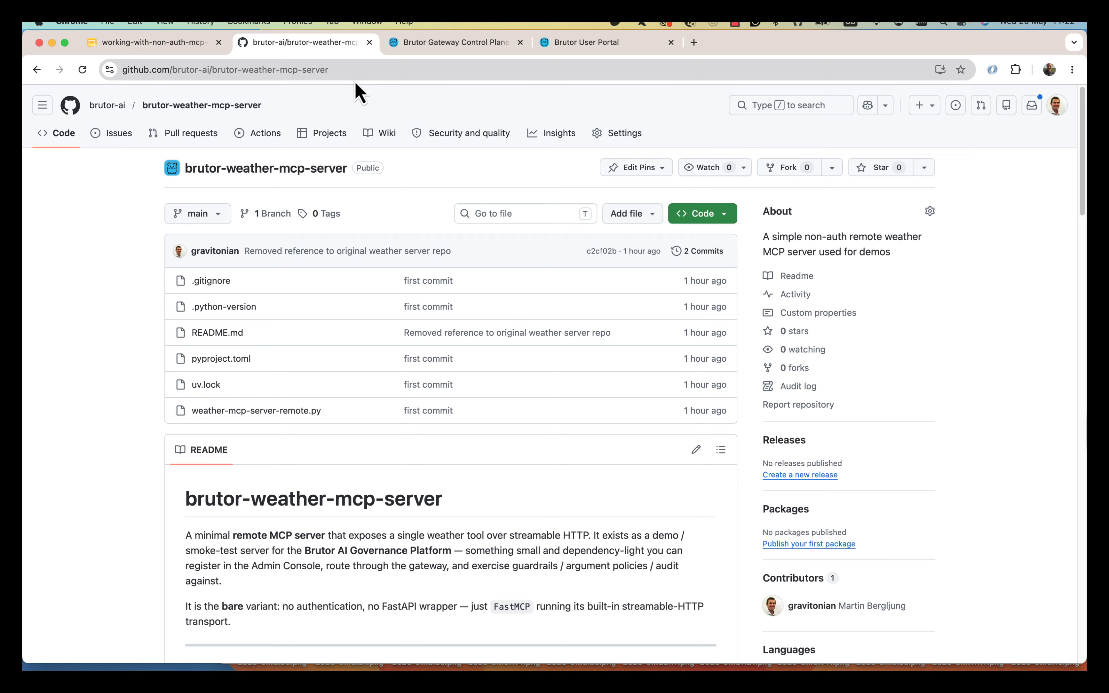
click(699, 215)
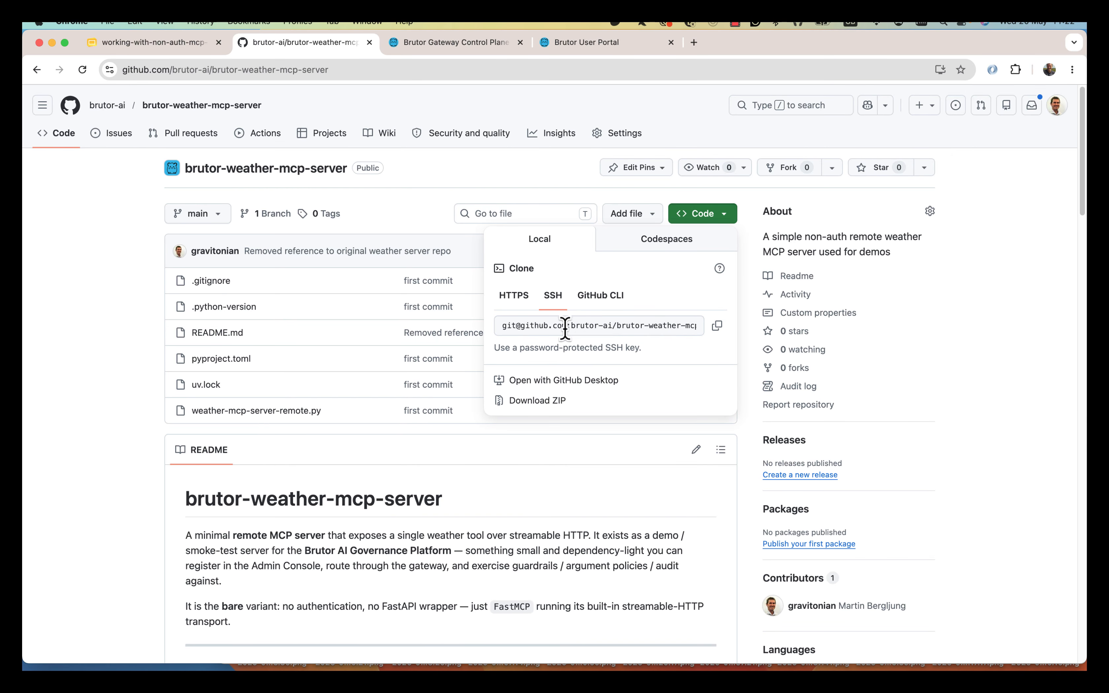
click(588, 478)
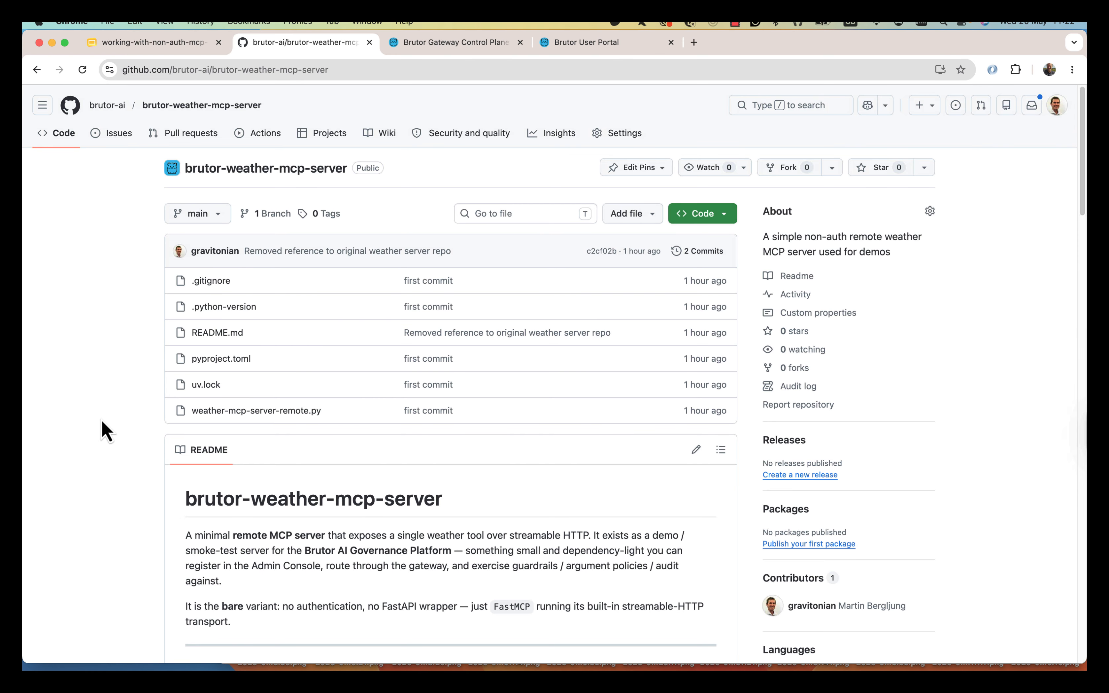
scroll(102, 421, down, 15)
scroll(101, 421, up, 15)
- List the clone's files with ls -l and ls -la, run uv sync, and confirm the new .venv folder
key(super+Tab)
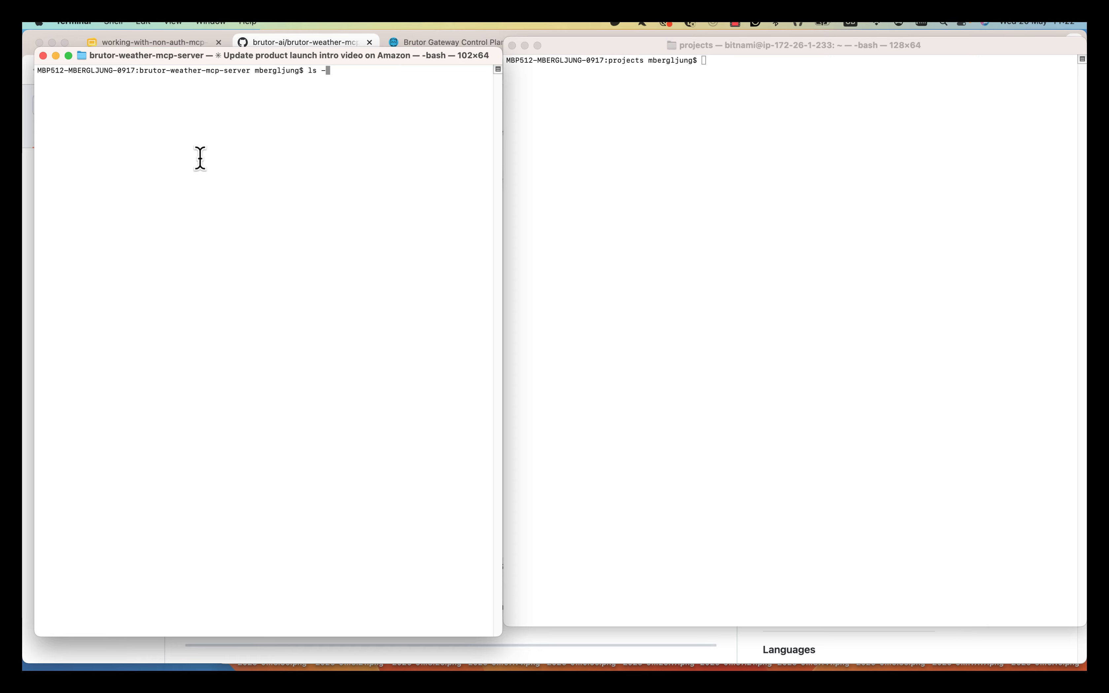
text(l)
key(Return)
key(Up)
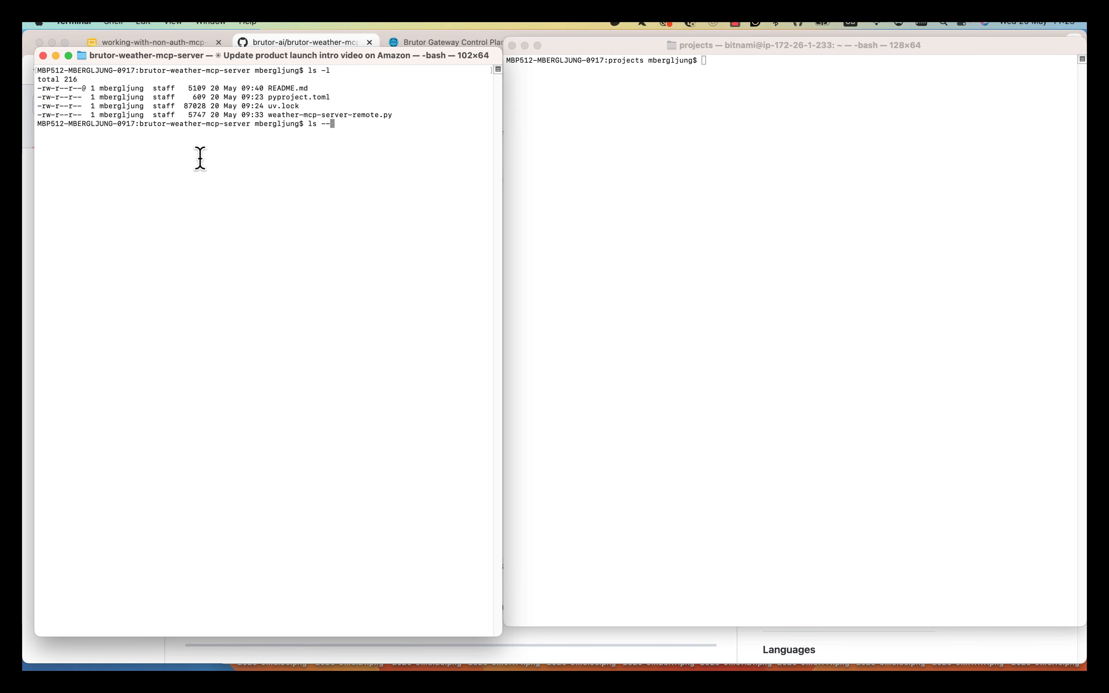
text(a)
key(Return)
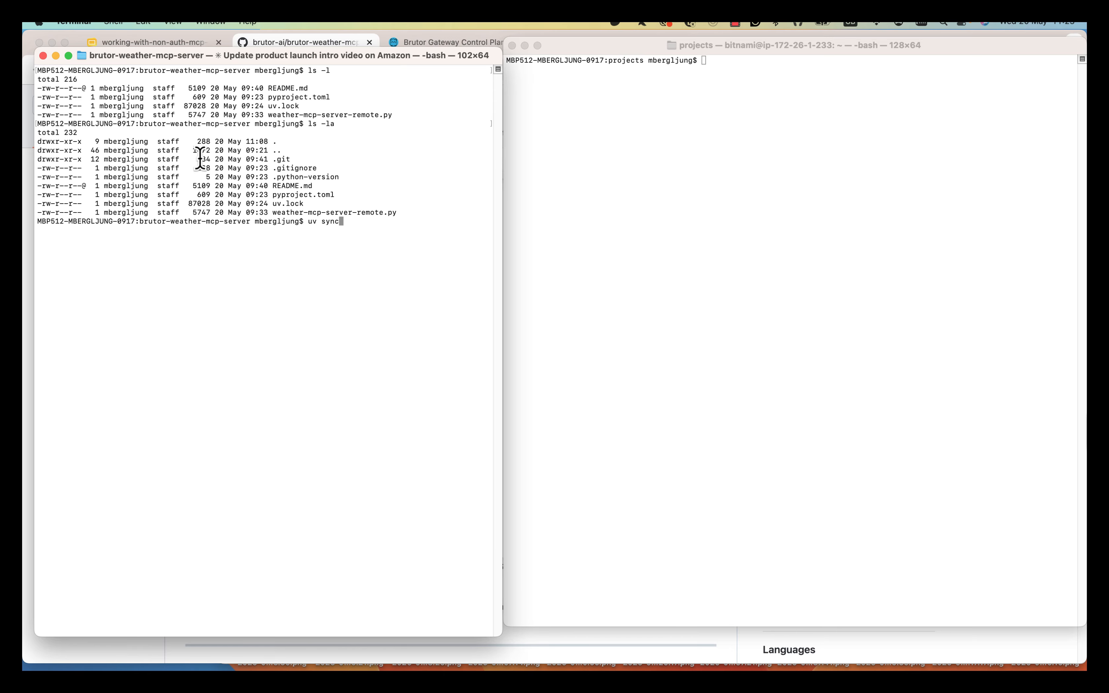
key(Return)
key(Up)
key(Up)
key(Return)
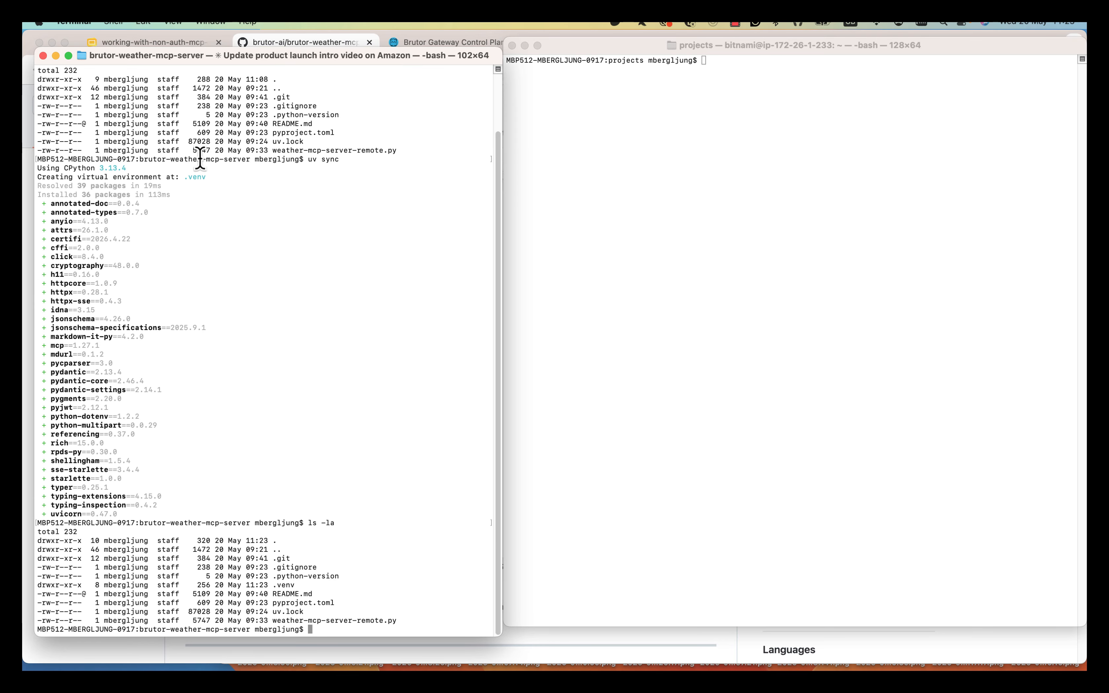
- Launch the weather server with 'uv run weather-mcp-server-remote.py', serving on port 3012
text(uv weather-mcp-server-remote.py)
key(Return)
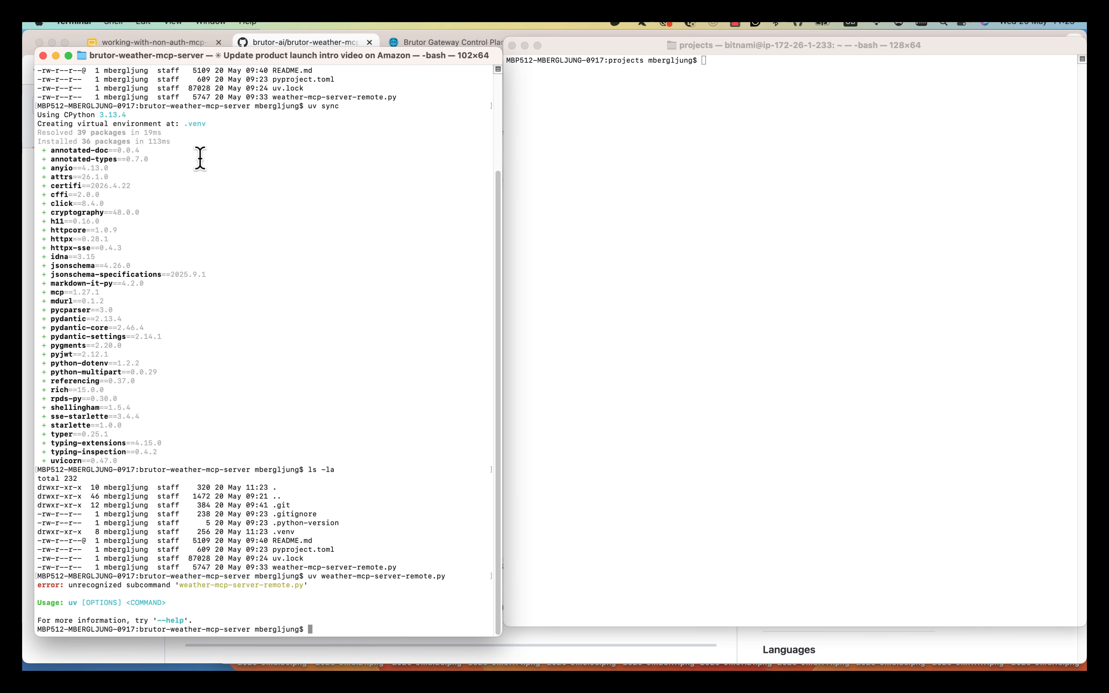
key(Up)
key(Left)
key(Left)
key(Left)
key(Left)
key(Left)
key(Left)
key(Left)
key(Left)
key(Left)
key(Left)
key(Left)
key(Left)
key(Left)
key(Left)
key(Left)
key(Left)
key(Left)
key(Left)
key(Left)
key(Left)
text(run)
key(Return)
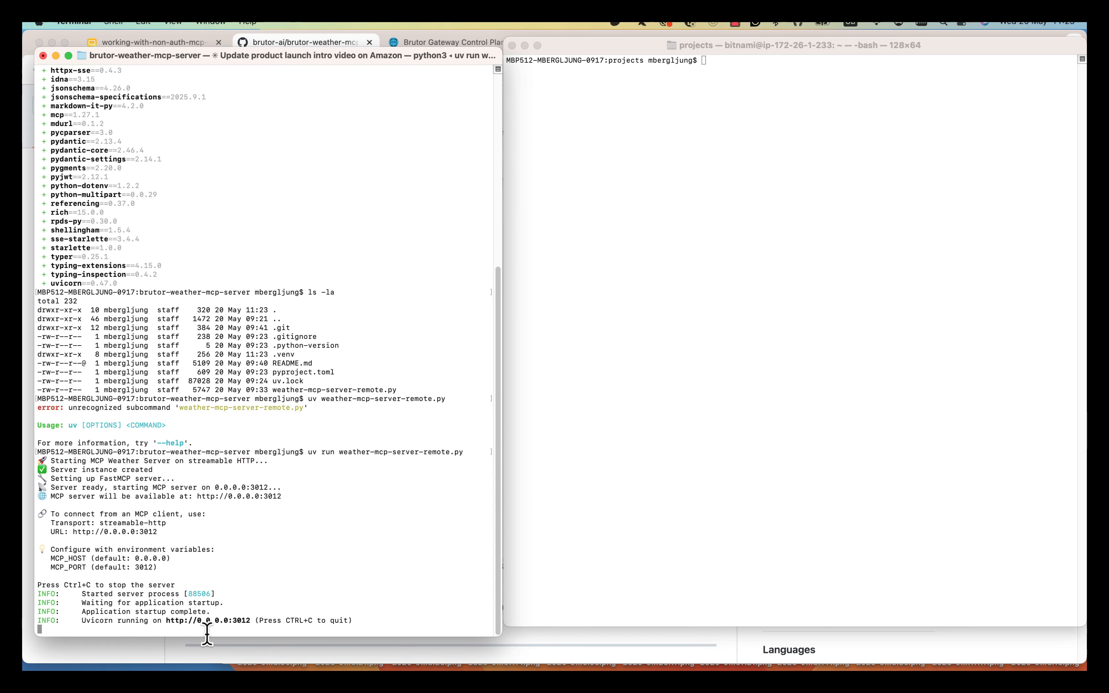
drag(233, 621, 248, 622)
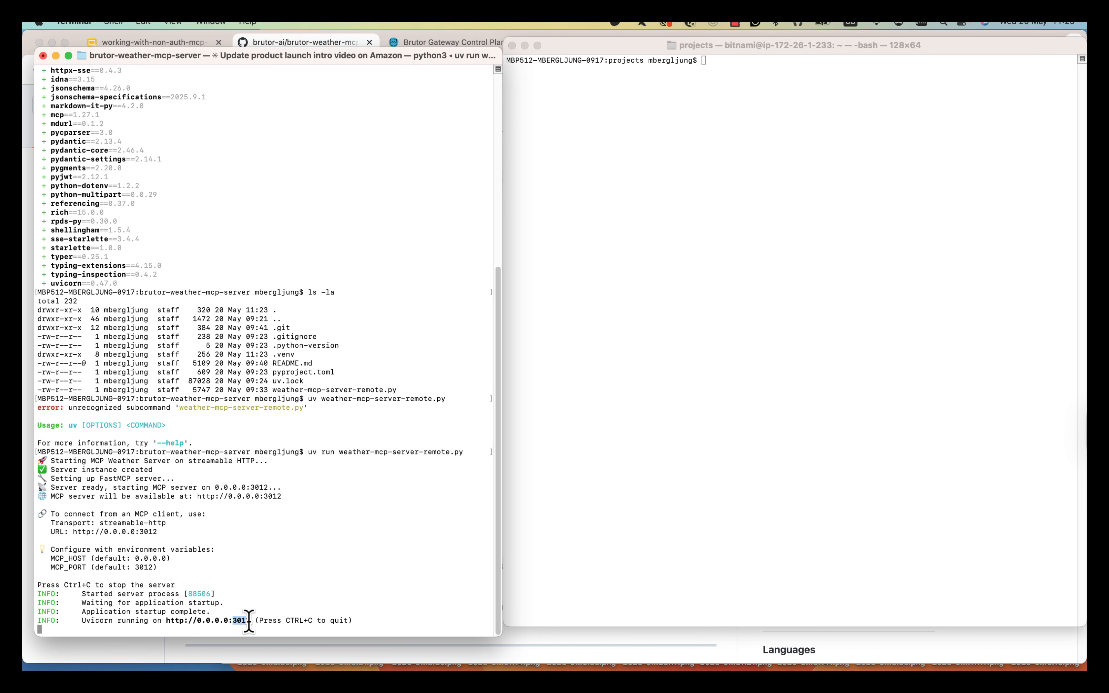
click(271, 587)
- Send the curl initialize request to the local weather server and copy the returned mcp-session-id
click(707, 200)
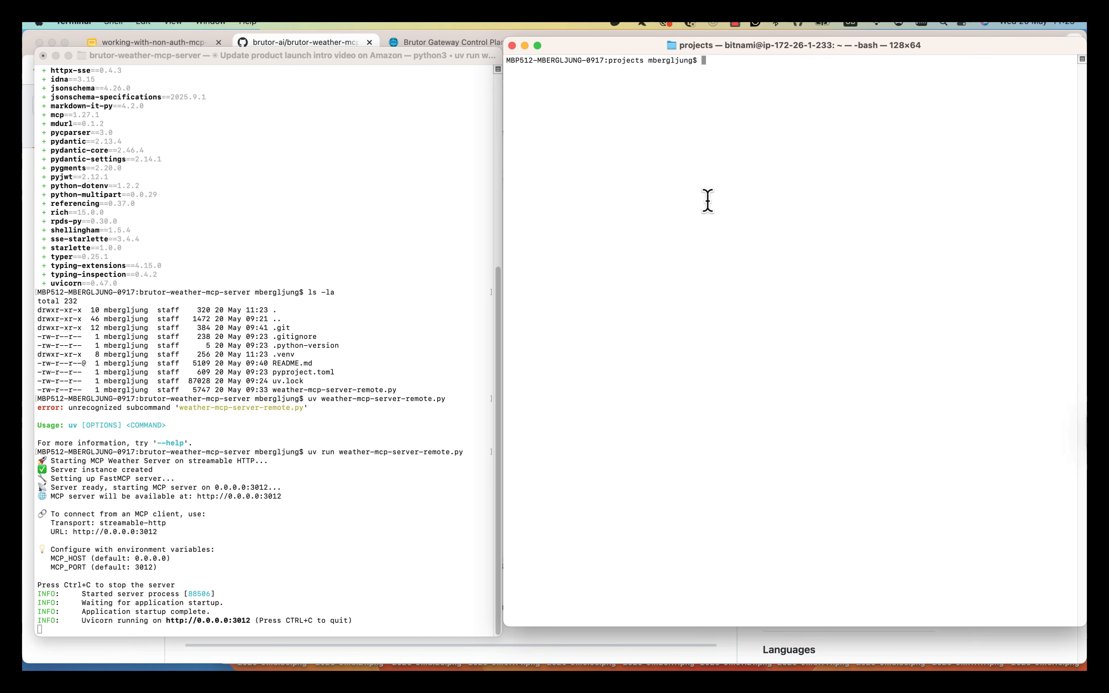
text(curl -s -X POST http://localhost:3012/mcp -H "Content-Type: application/json" -H "Accept: application/json, text/event-stream" -H "Mcp-Session-Id: 972e7c17446246f881f46ac22218708b" -d '{"jsonrpc":"2.0","id":2,"method":"tools/list","params":{}}')
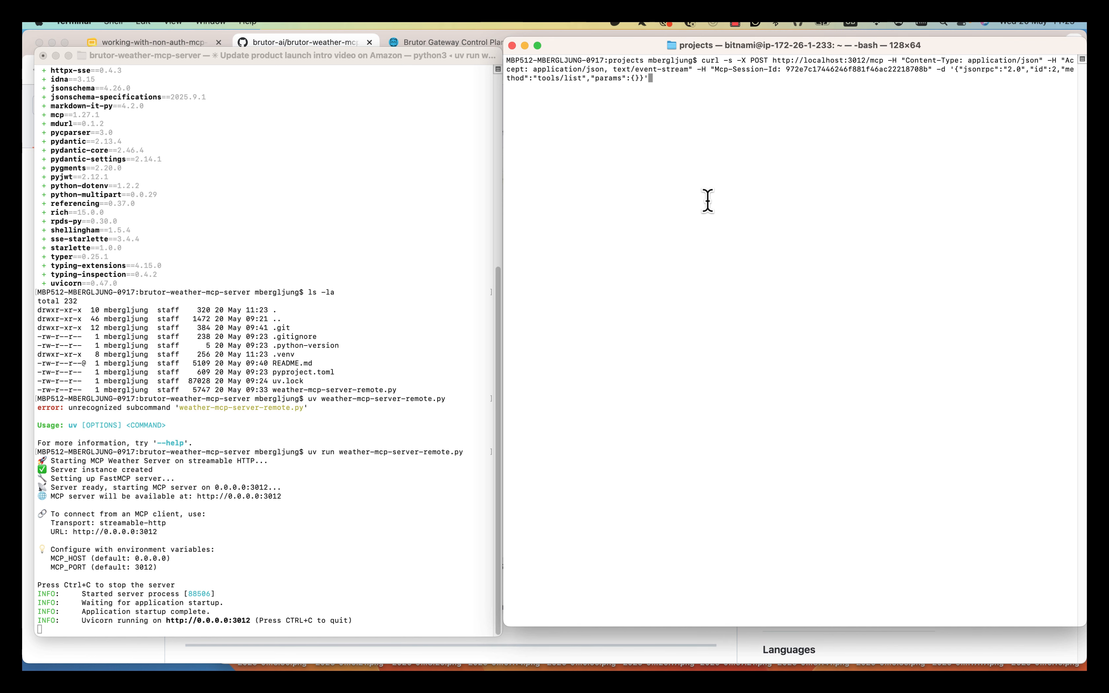
text(|jq)
key(Up)
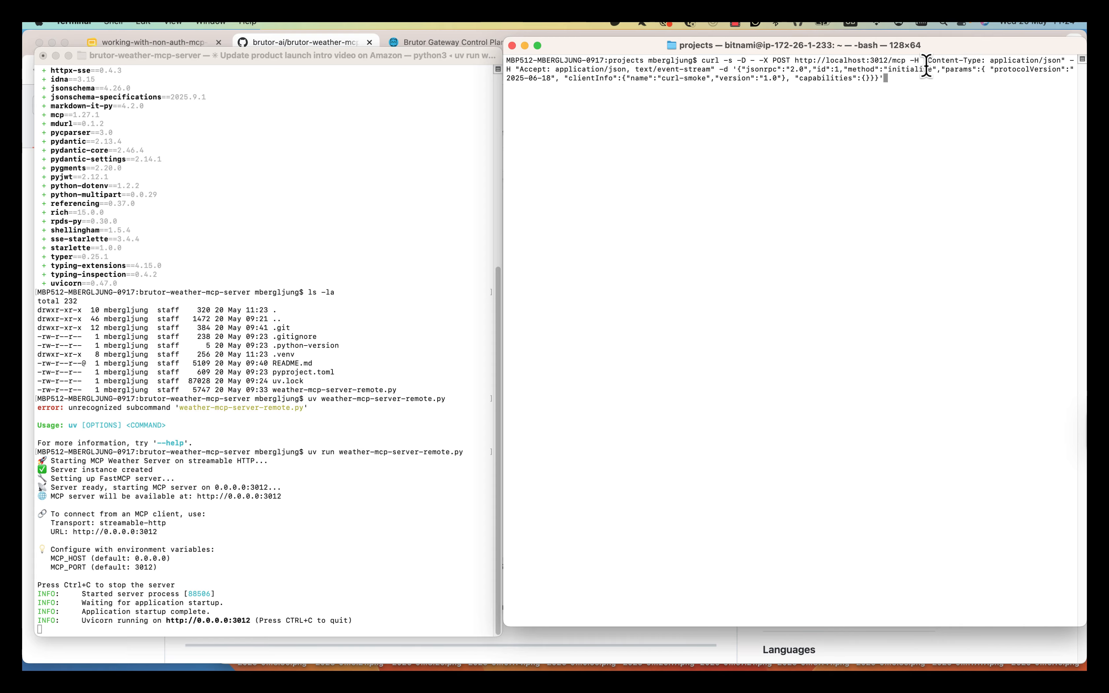
drag(846, 68, 932, 73)
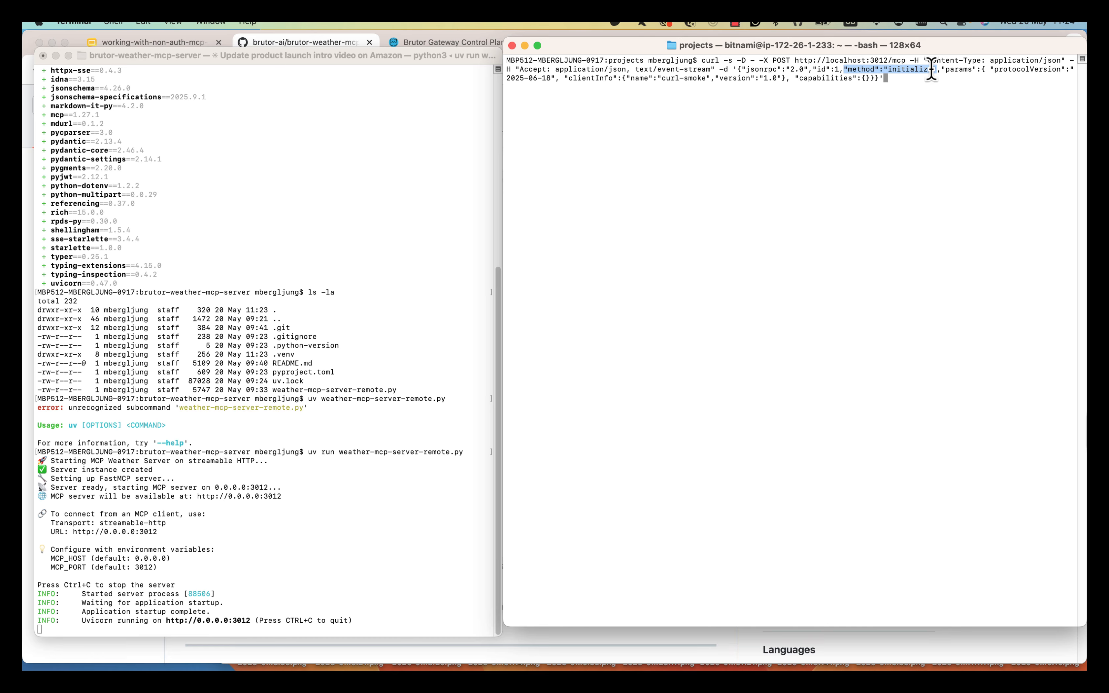
drag(932, 74, 936, 70)
click(917, 96)
key(Return)
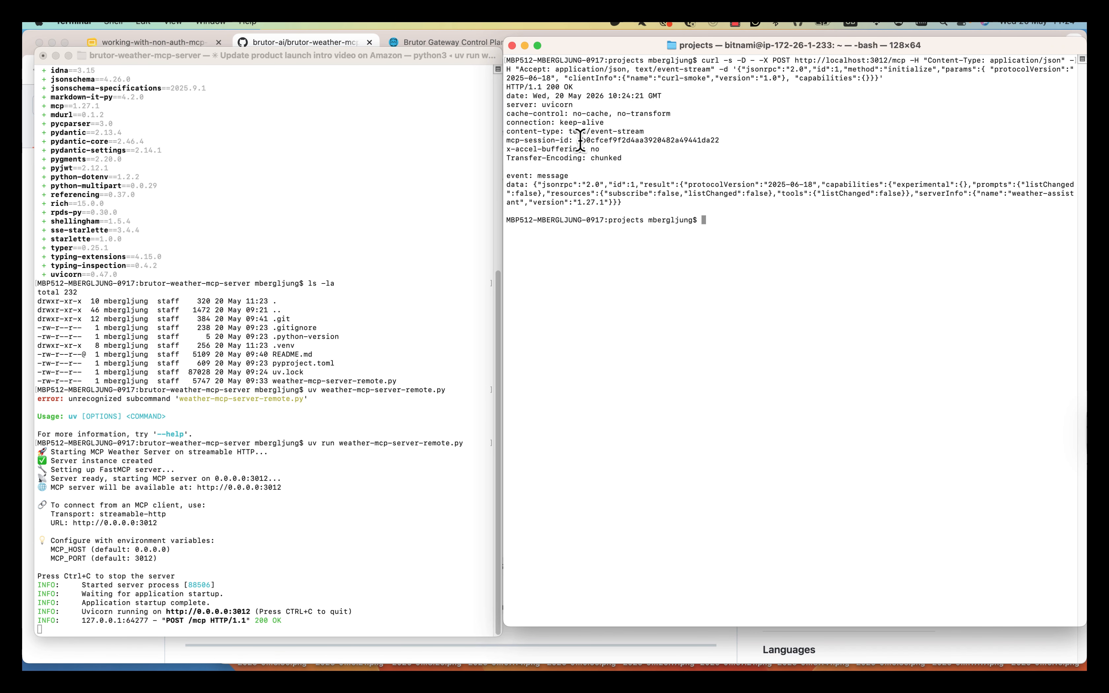
drag(507, 140, 559, 140)
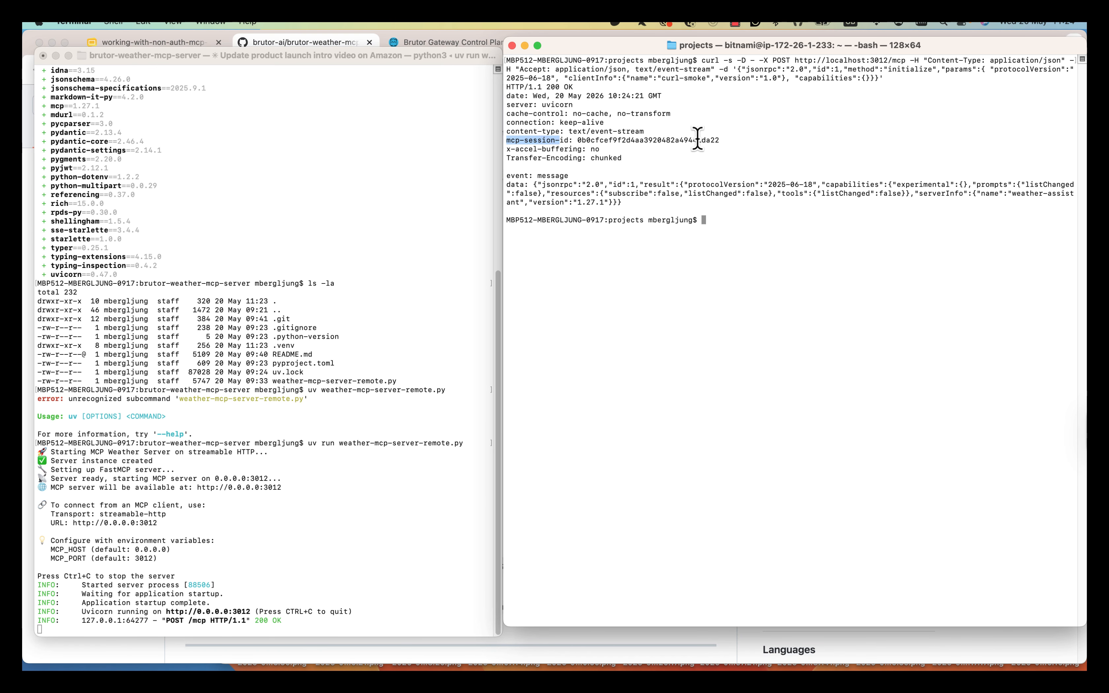
double_click(715, 141)
key(super+c)
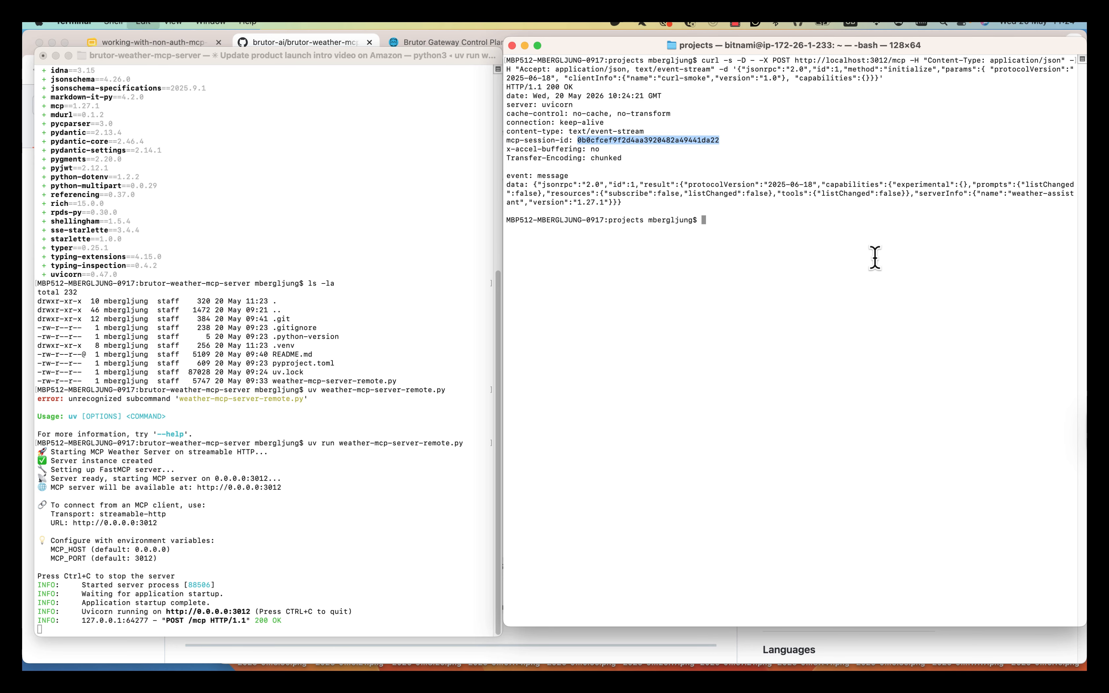
click(892, 279)
- Put the new session id into the recalled tools/list curl command and send it
key(Up)
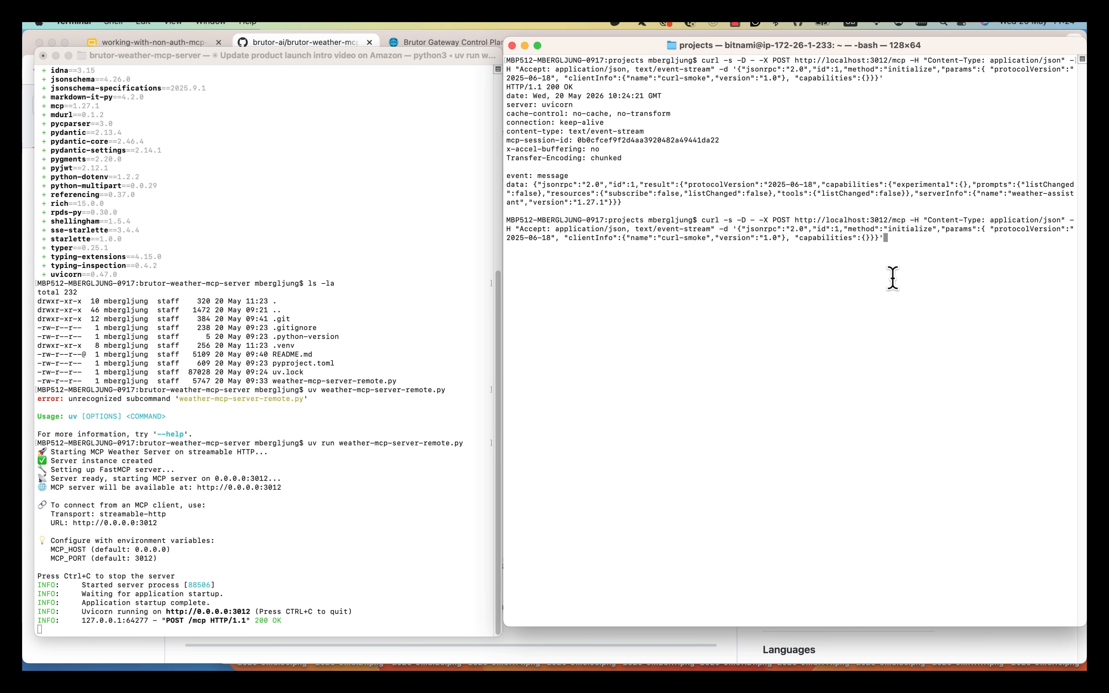
key(Up)
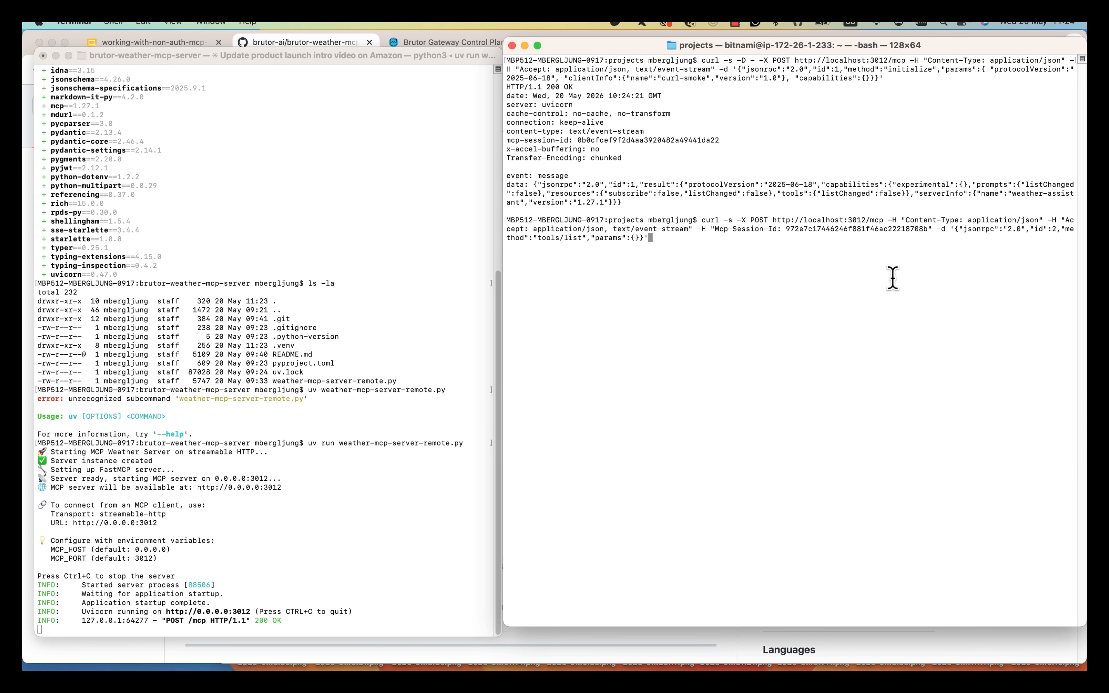
key(Left)
key(Left)
key(Left)
key(Left)
key(Left)
key(Left)
key(Left)
key(Left)
key(Left)
key(Left)
key(Left)
key(Left)
key(Left)
key(Left)
key(Left)
key(Left)
key(Left)
key(Left)
key(Left)
key(Left)
key(BackSpace)
key(BackSpace)
key(BackSpace)
key(BackSpace)
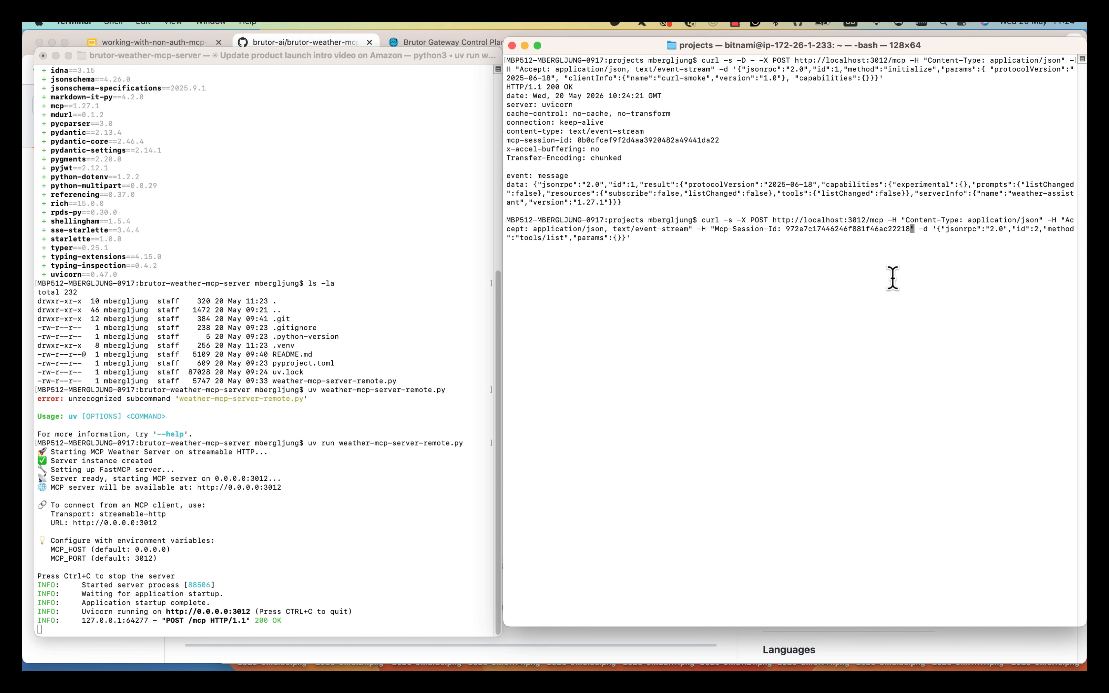
key(BackSpace)
key(BackSpace)
key(BackSpace)
key(BackSpace)
key(BackSpace)
key(BackSpace)
key(BackSpace)
key(BackSpace)
key(BackSpace)
key(BackSpace)
key(BackSpace)
key(BackSpace)
key(BackSpace)
key(BackSpace)
key(BackSpace)
key(BackSpace)
key(BackSpace)
key(BackSpace)
key(BackSpace)
key(BackSpace)
key(super+v)
key(Right)
key(Right)
key(Right)
key(Right)
key(Right)
key(Right)
key(Right)
key(Right)
key(Right)
key(Right)
key(Right)
key(Right)
key(Right)
key(Right)
key(Right)
key(Right)
key(Right)
key(Right)
key(Right)
key(Right)
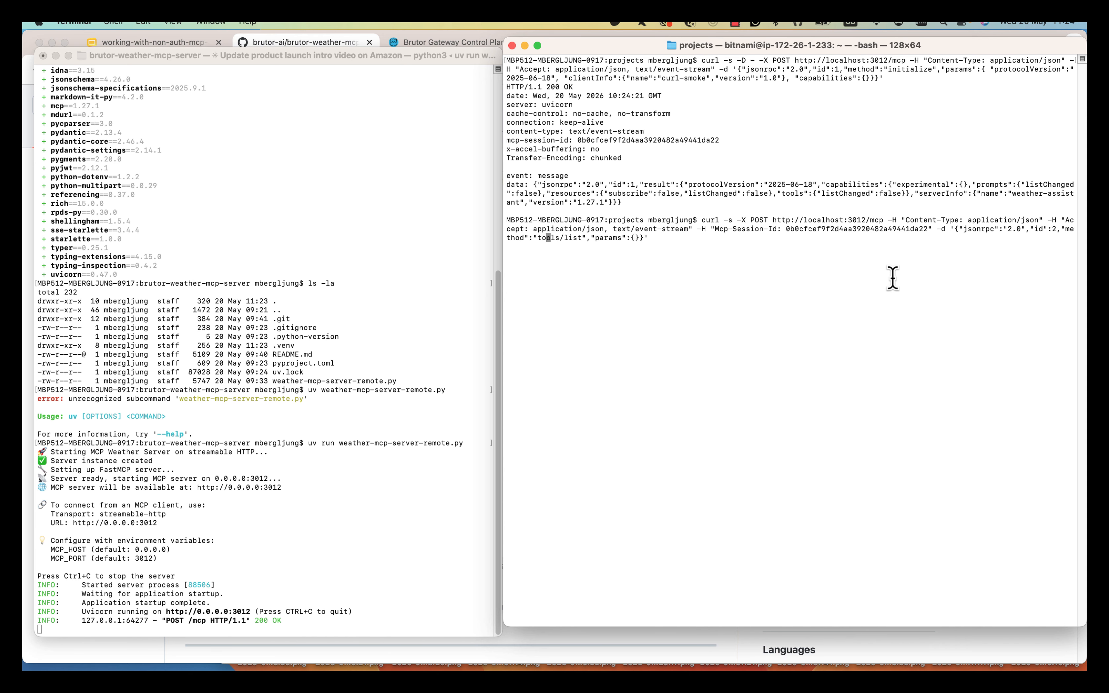
key(Right)
key(Right)
drag(773, 220, 884, 220)
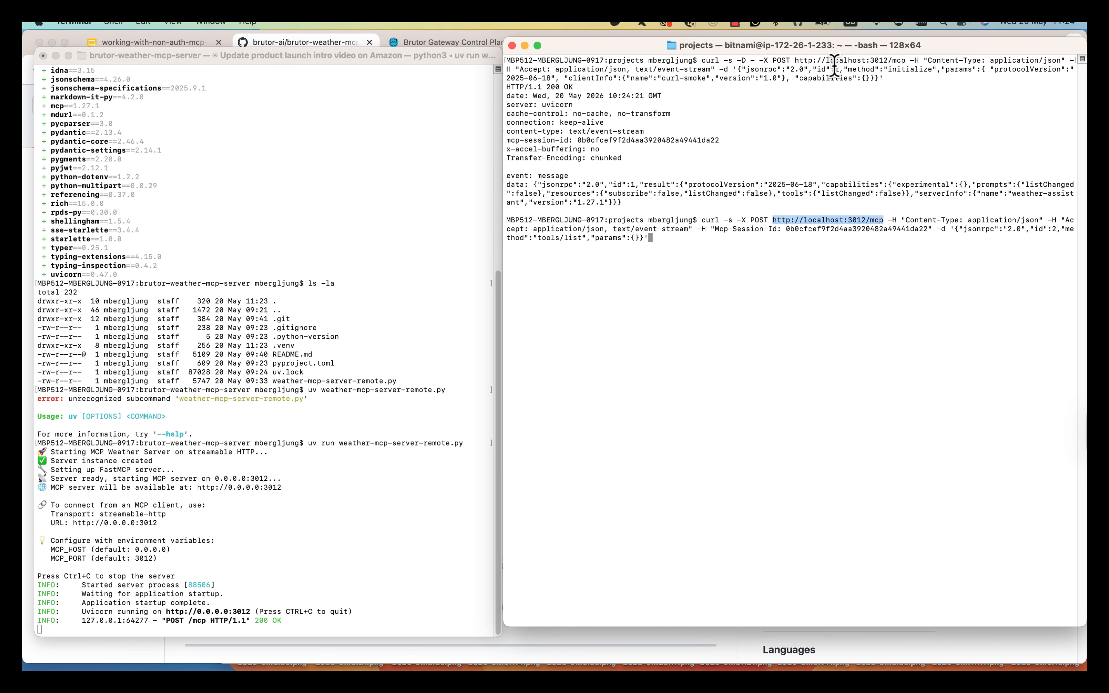
drag(835, 64, 897, 57)
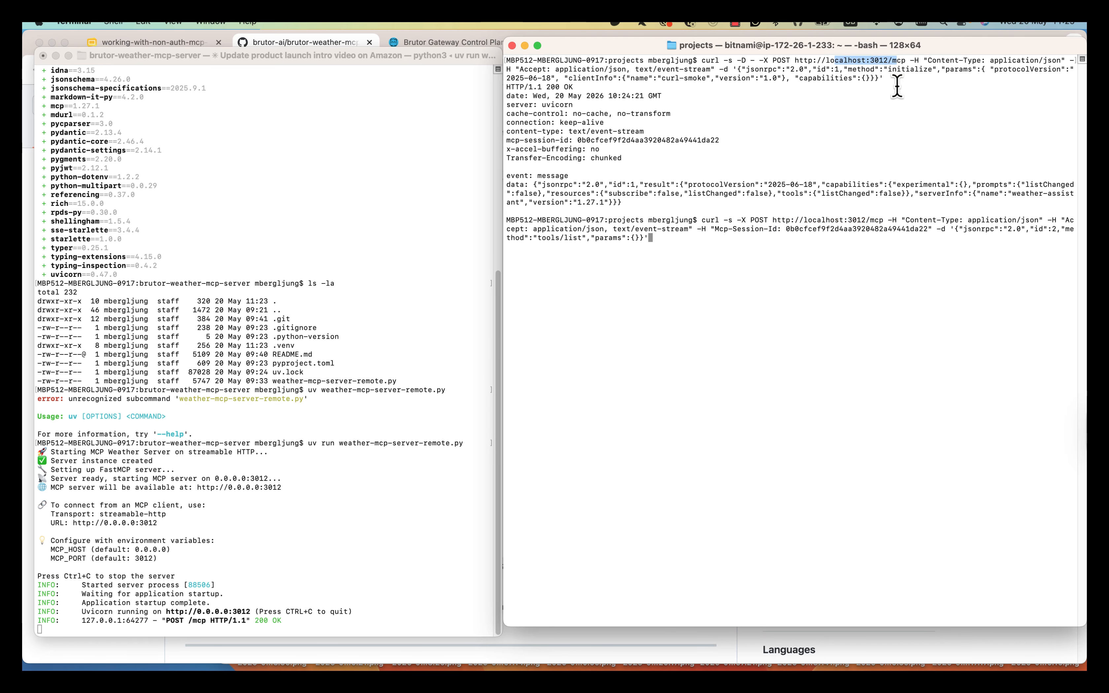
click(722, 240)
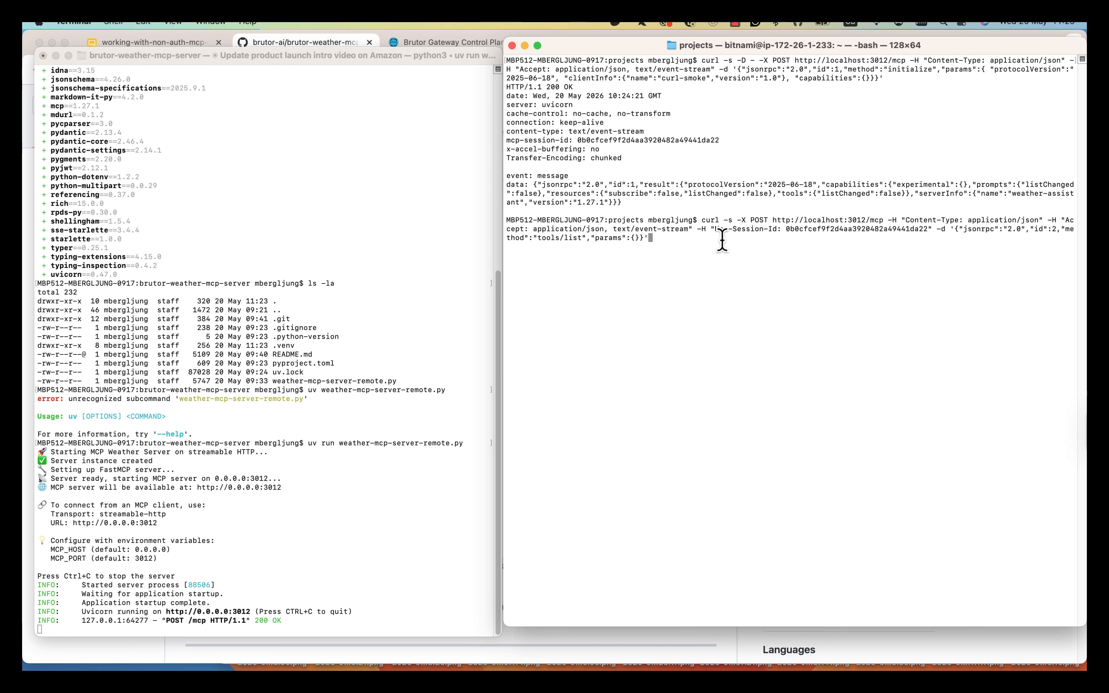
key(Return)
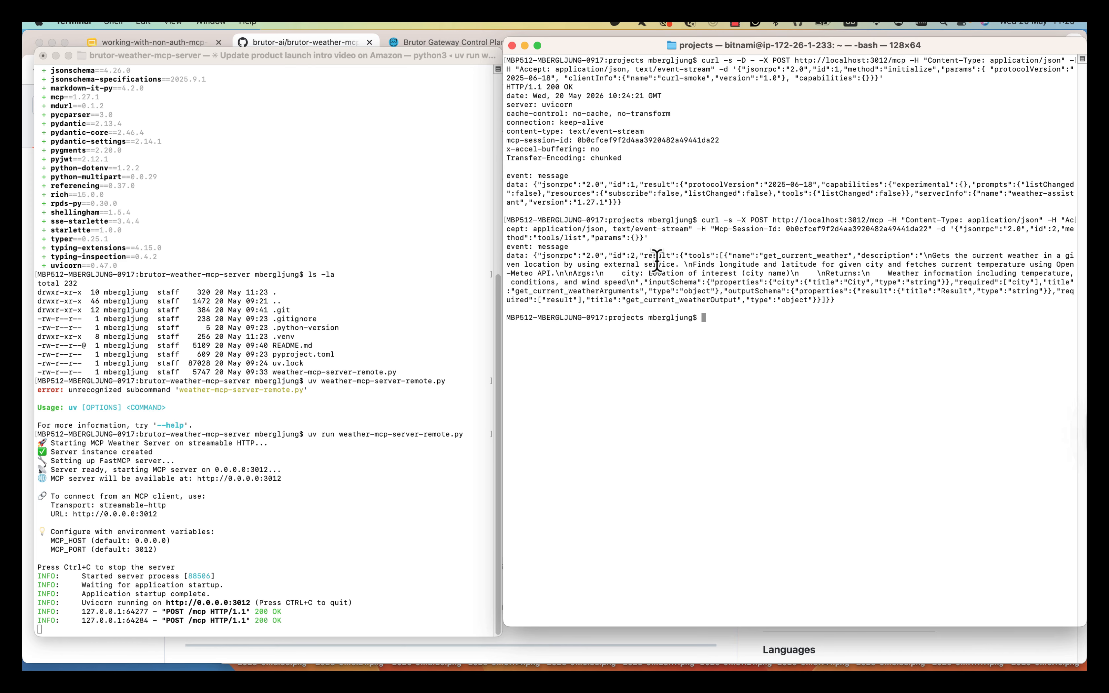
- Inspect the tools/list output for the get_current_weather tool and its city argument
drag(658, 261, 662, 262)
drag(766, 284, 795, 276)
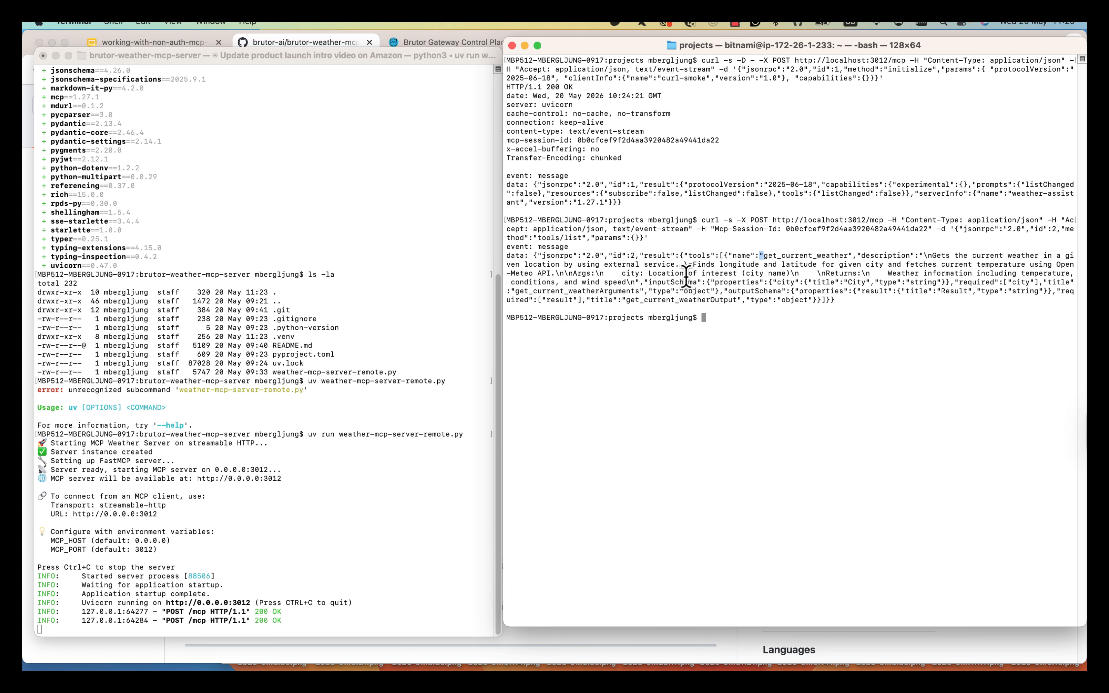
drag(605, 273, 651, 274)
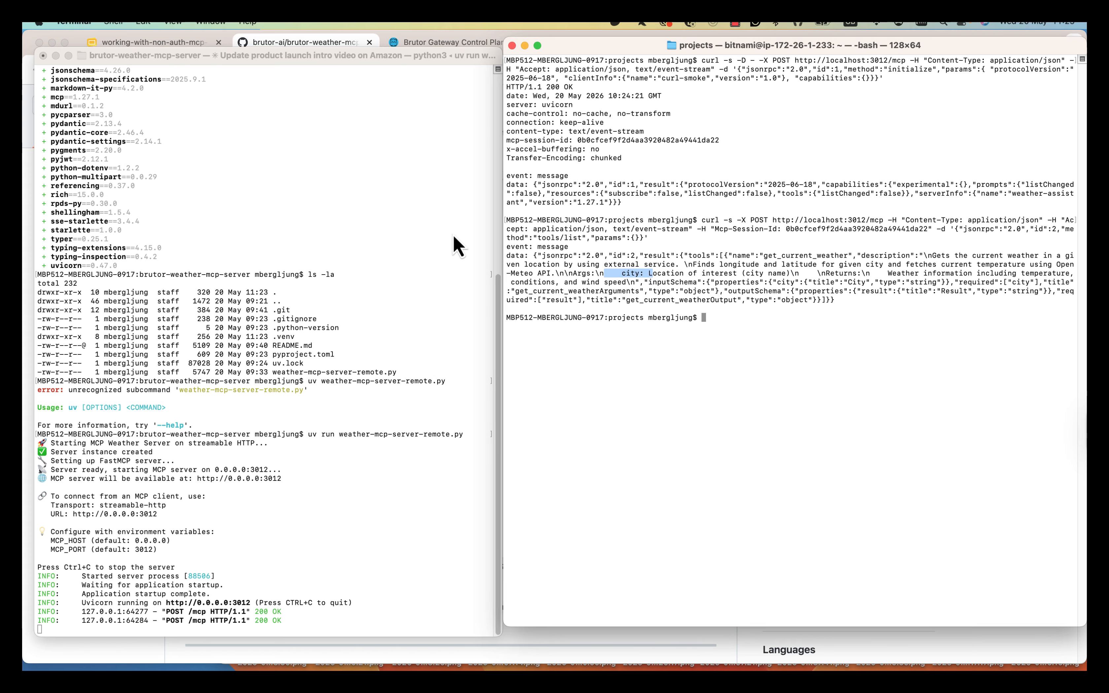
click(701, 408)
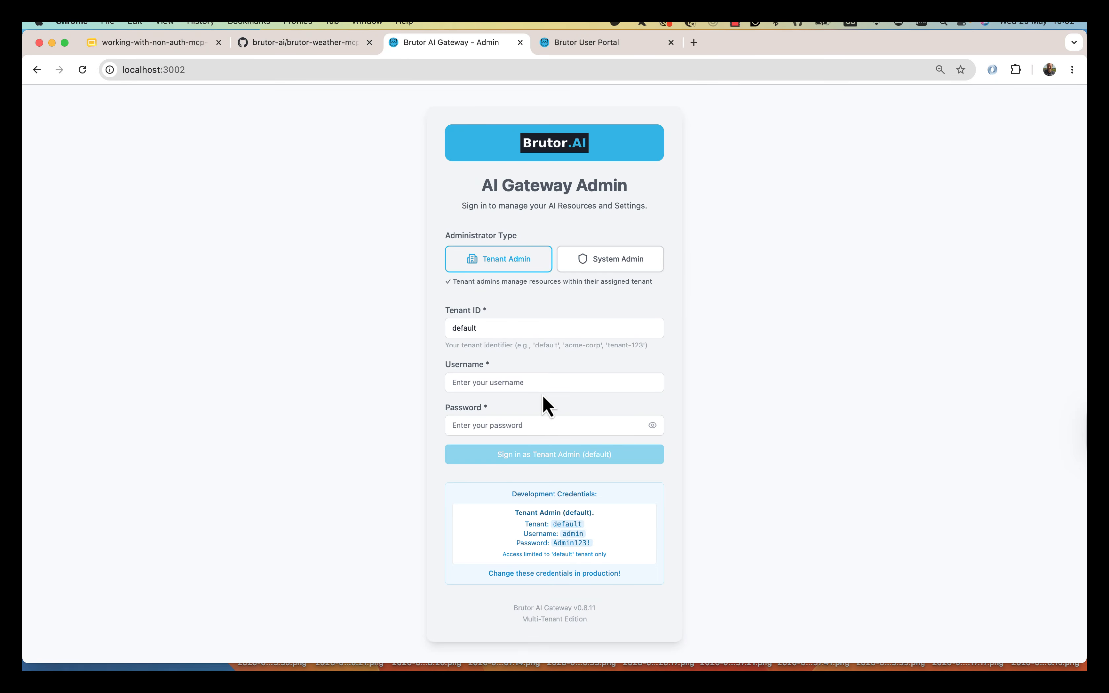
- Enter username admin for tenant 'default' and pick up the development credentials for the password
click(543, 383)
text(admin)
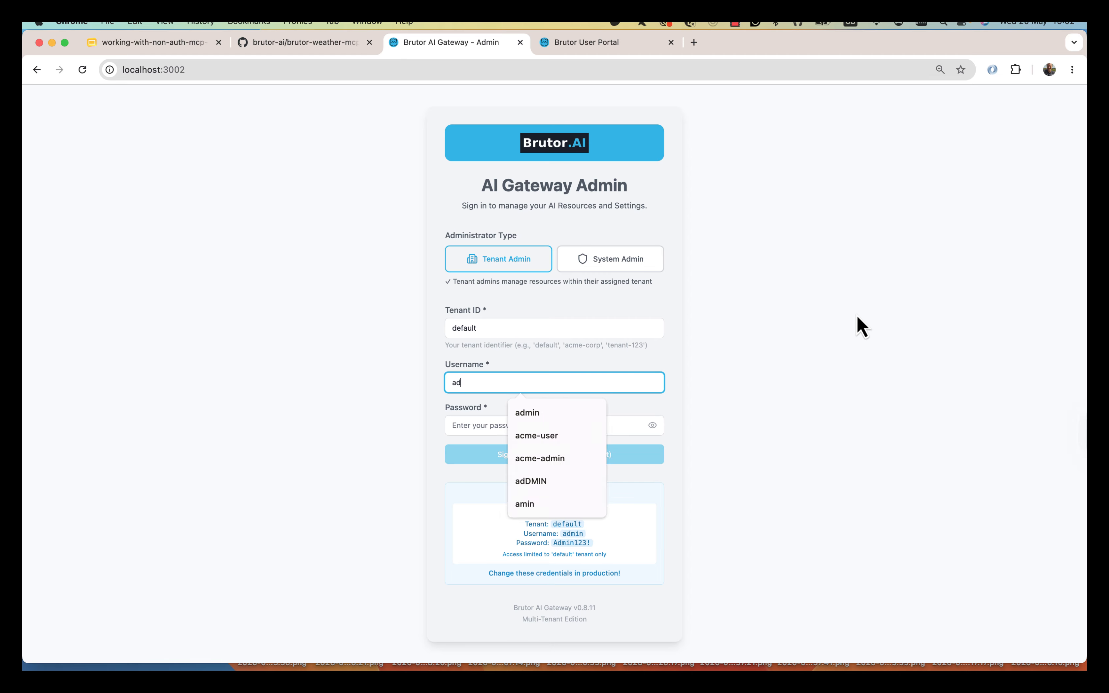
key(Tab)
drag(563, 531, 595, 545)
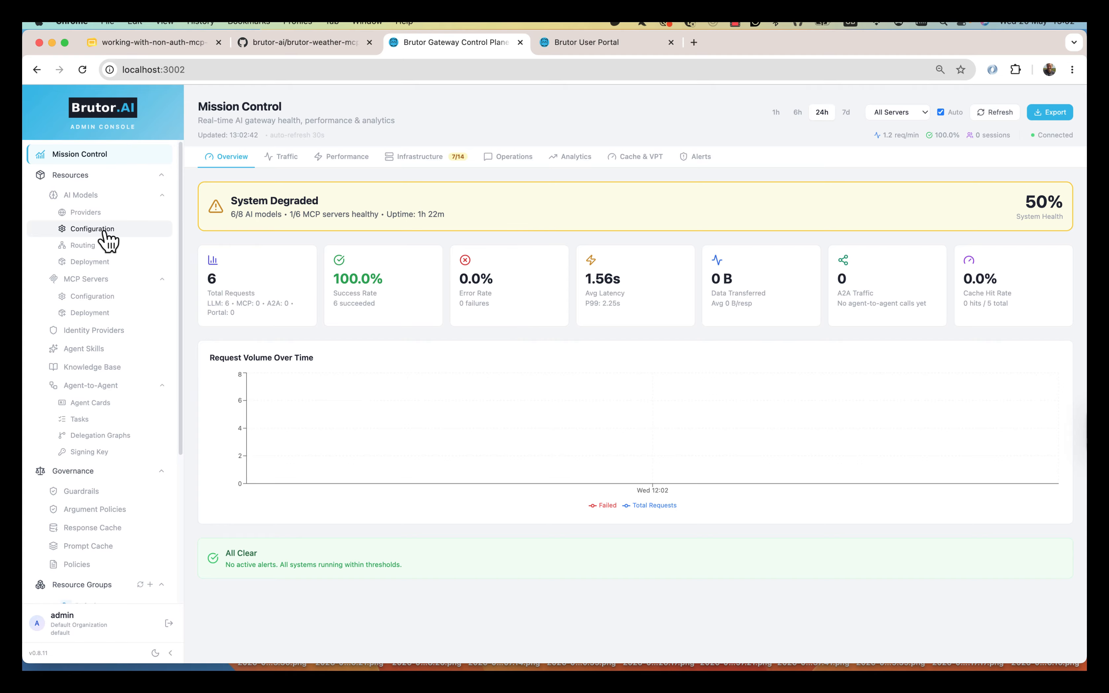
- Open Resources > AI Models > Configuration to view the 8 enabled models
click(103, 231)
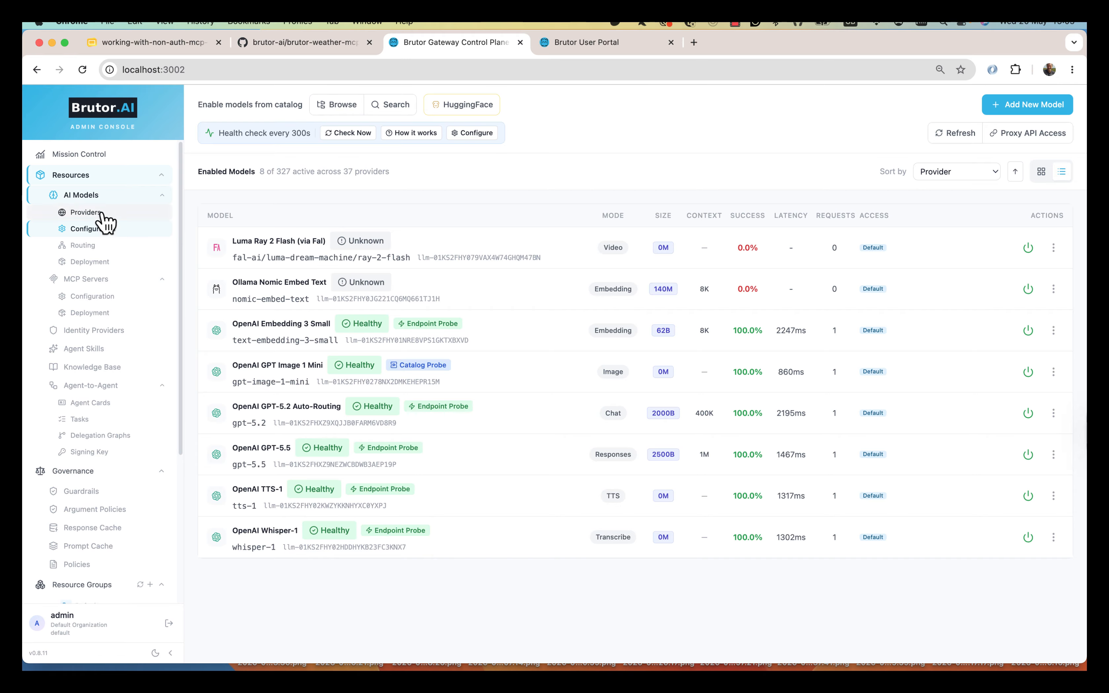
- Open MCP Servers > Configuration to see the six registered servers
click(94, 297)
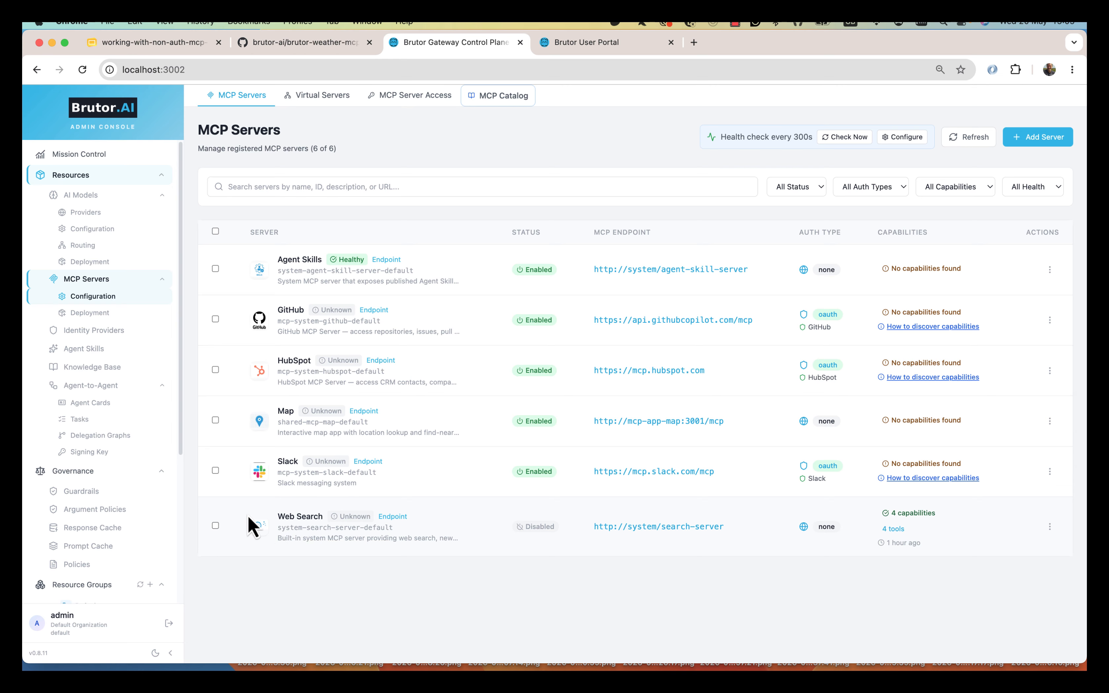
click(92, 229)
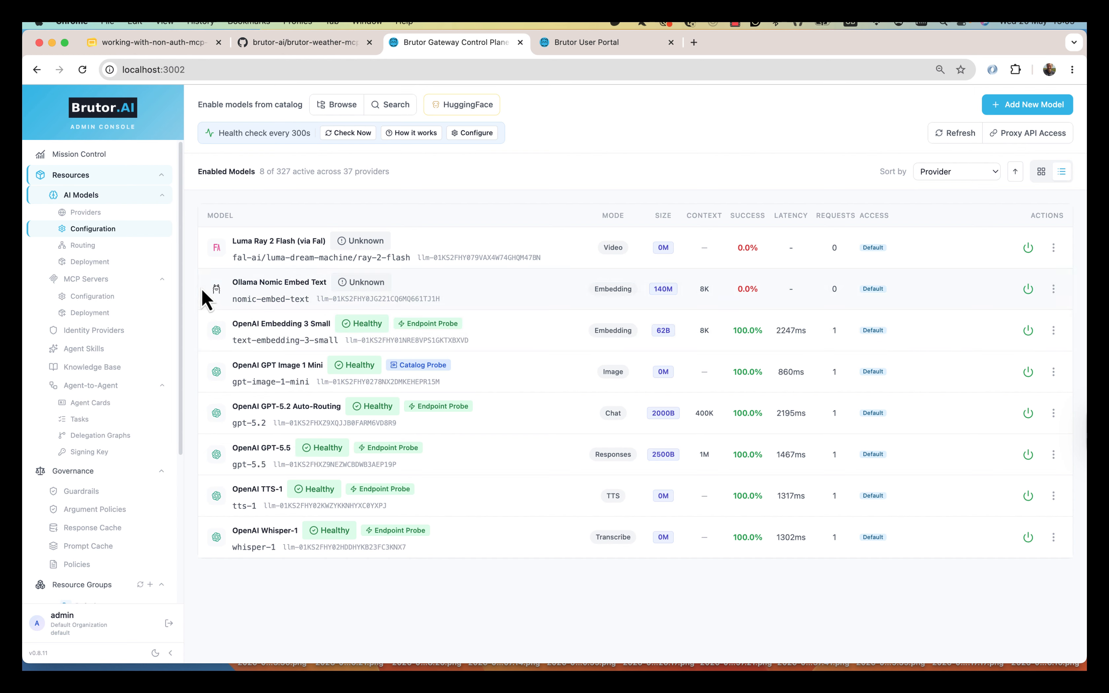
click(118, 301)
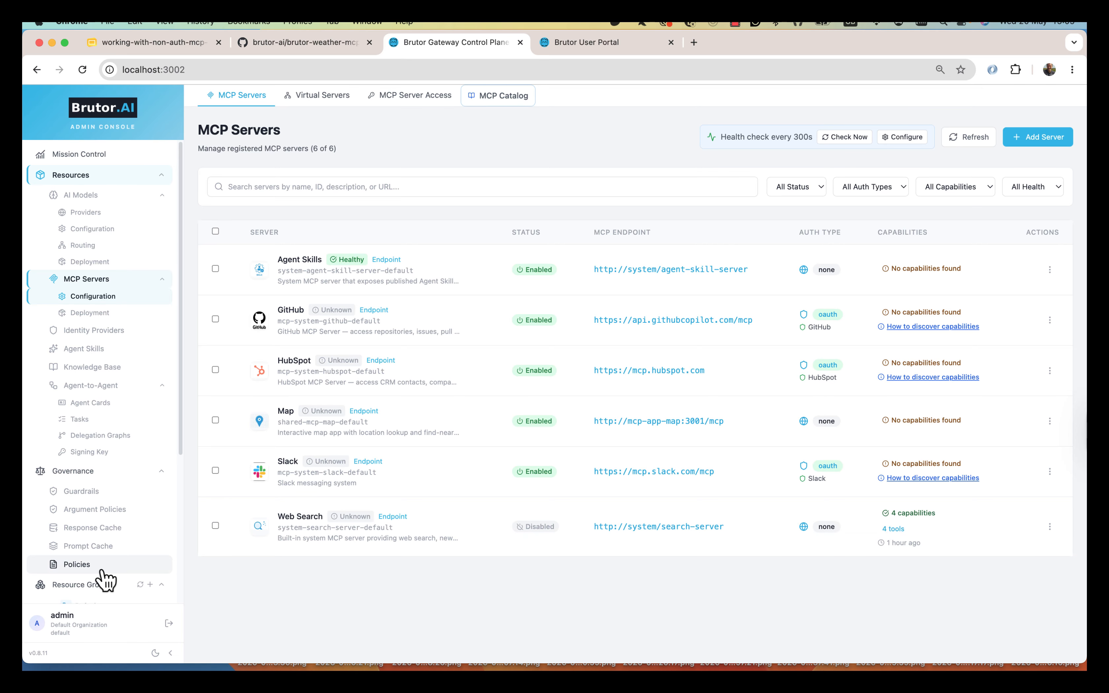
scroll(104, 574, down, 3)
scroll(104, 577, down, 2)
click(90, 592)
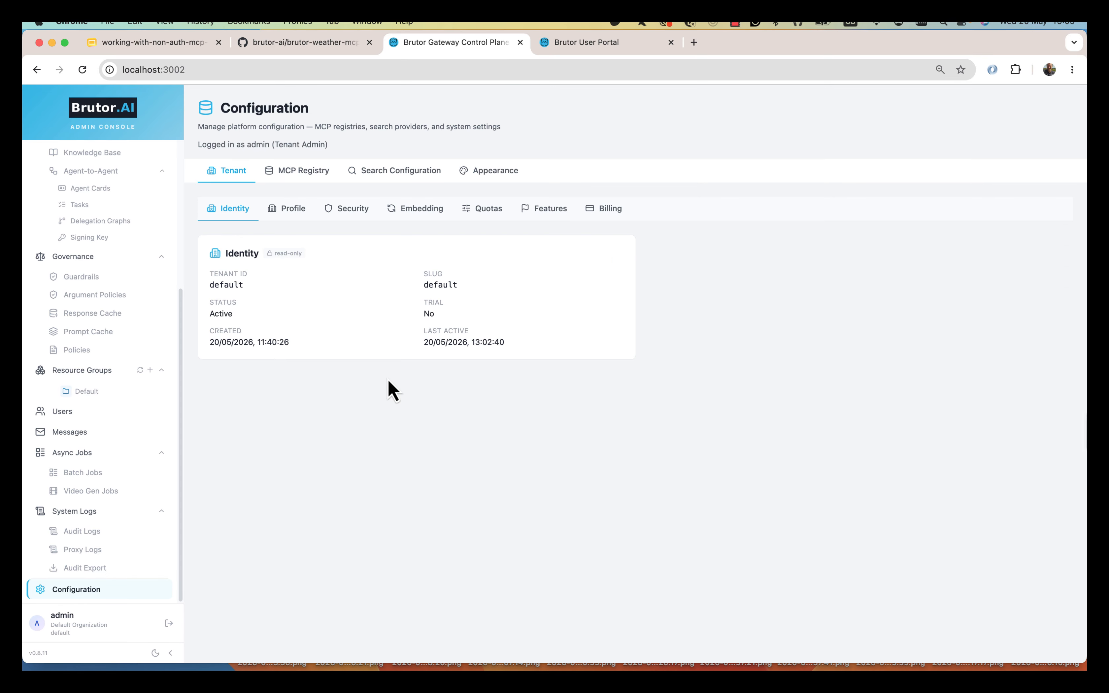
click(398, 176)
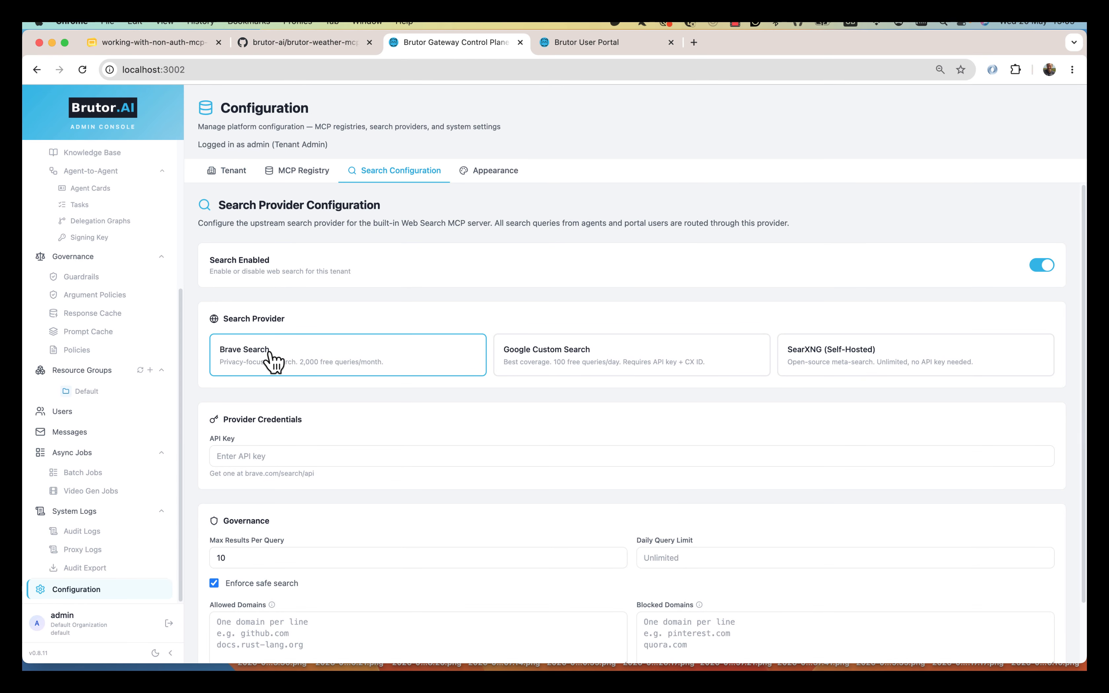
click(300, 456)
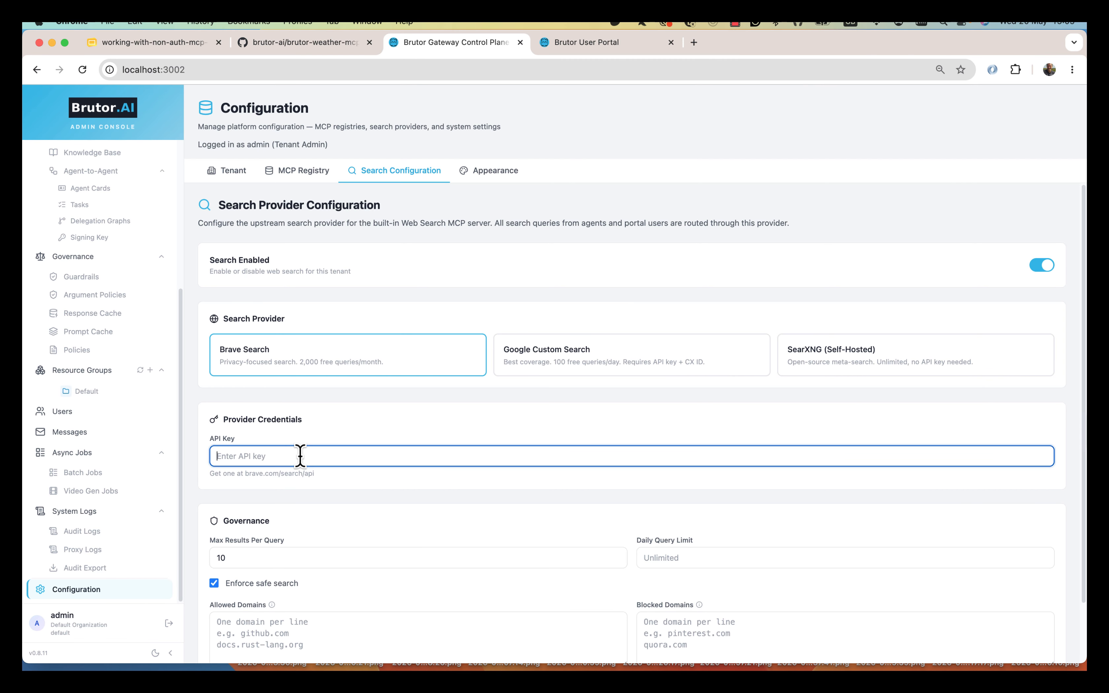
scroll(142, 348, up, 5)
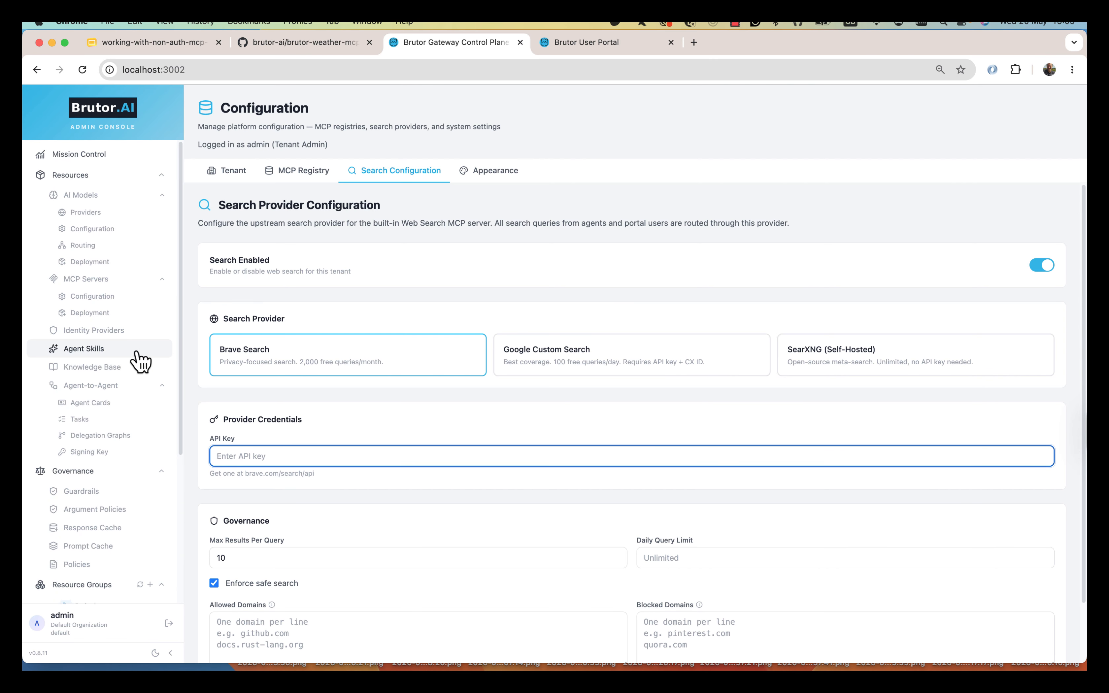
click(110, 297)
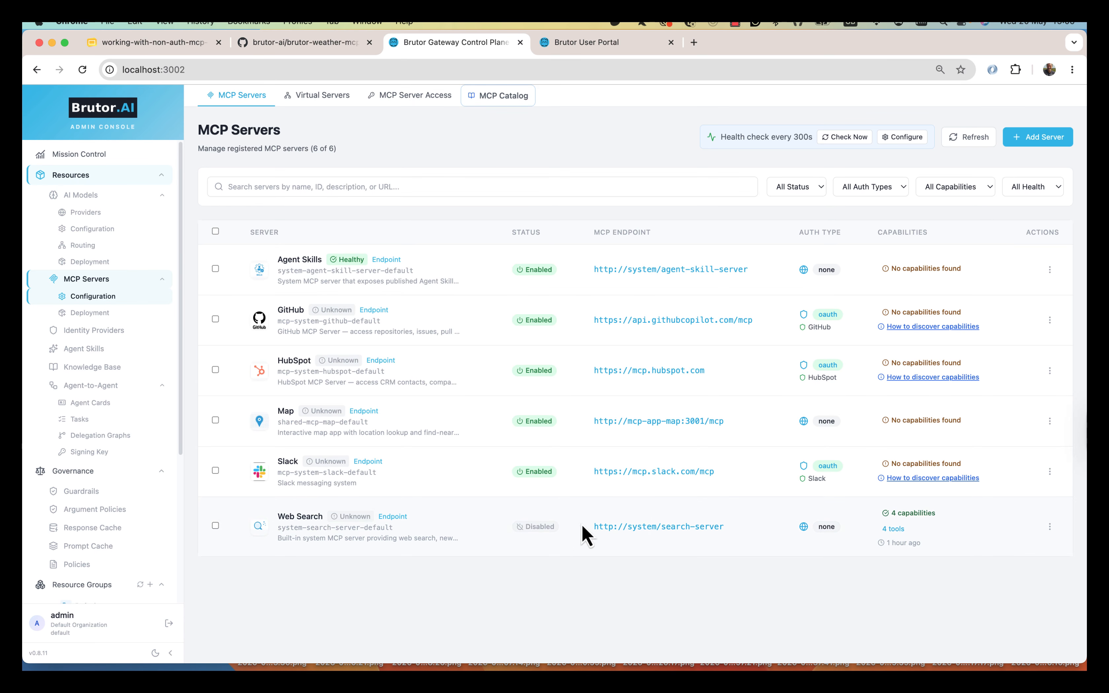
- Add a server named 'Weather Server' described as fetching current weather info for a specified city
click(1037, 145)
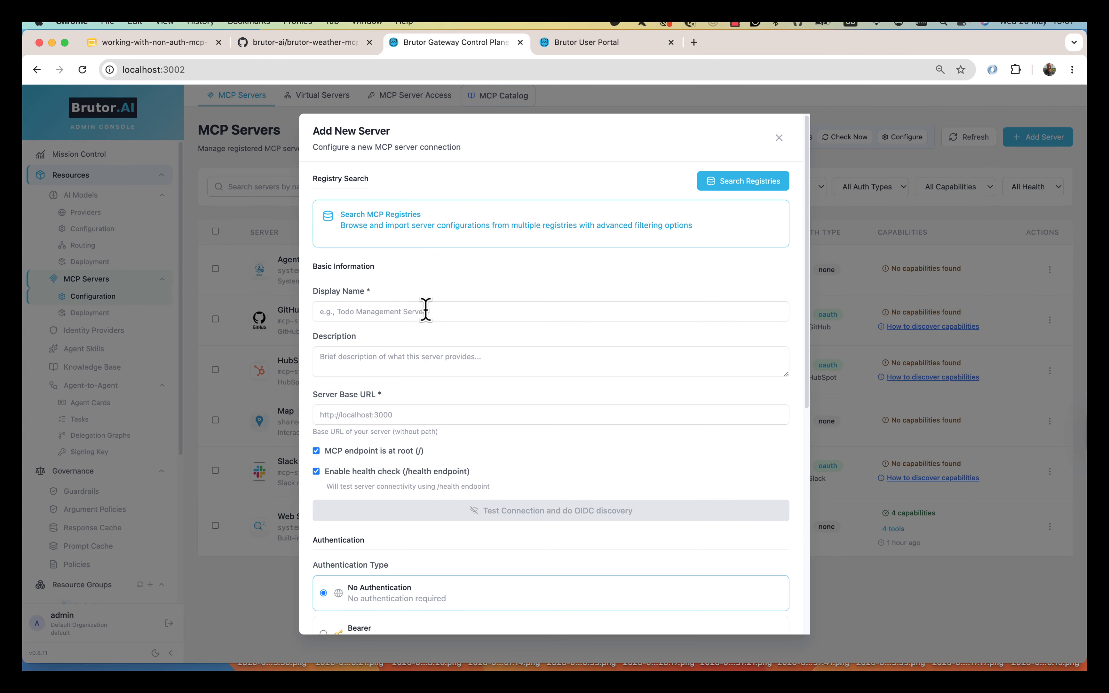
click(438, 311)
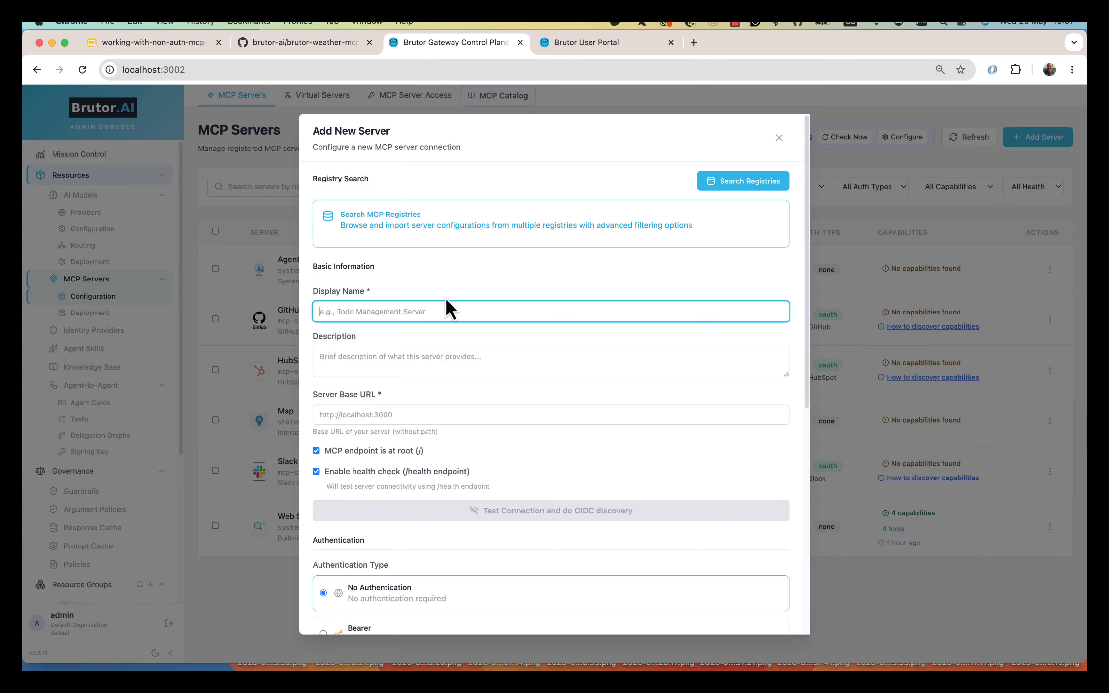
text(Weathne)
key(BackSpace)
text(r Server)
click(447, 357)
text(Fetch weath)
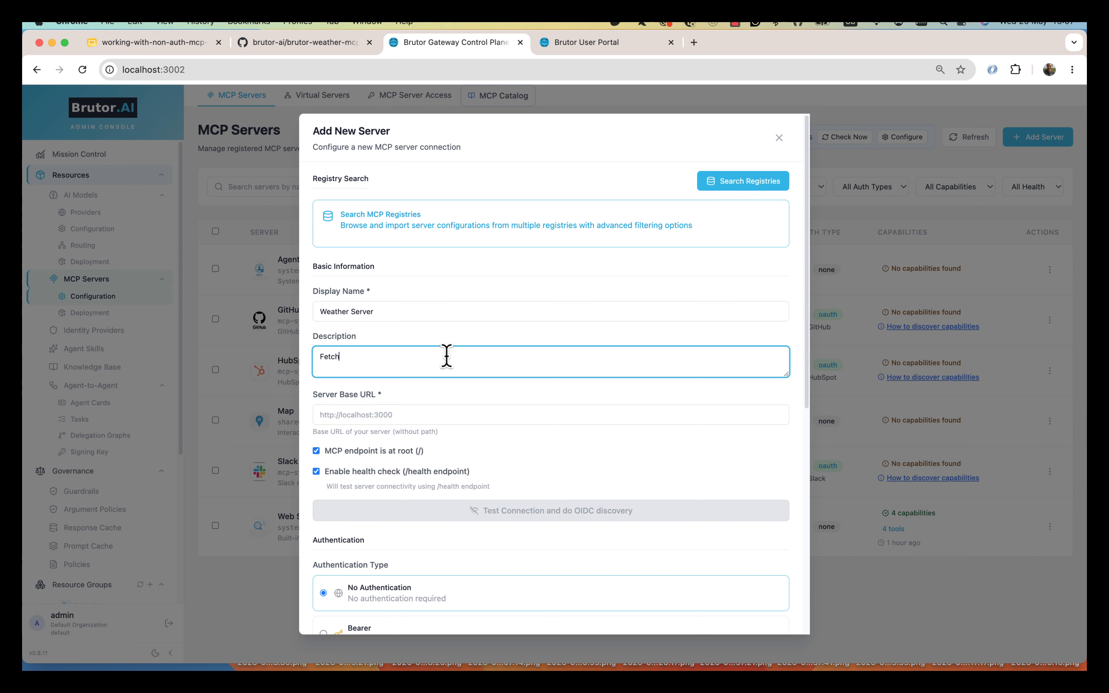
key(BackSpace)
key(BackSpace)
key(BackSpace)
text(current weather info for a specified ci)
click(423, 414)
text(h)
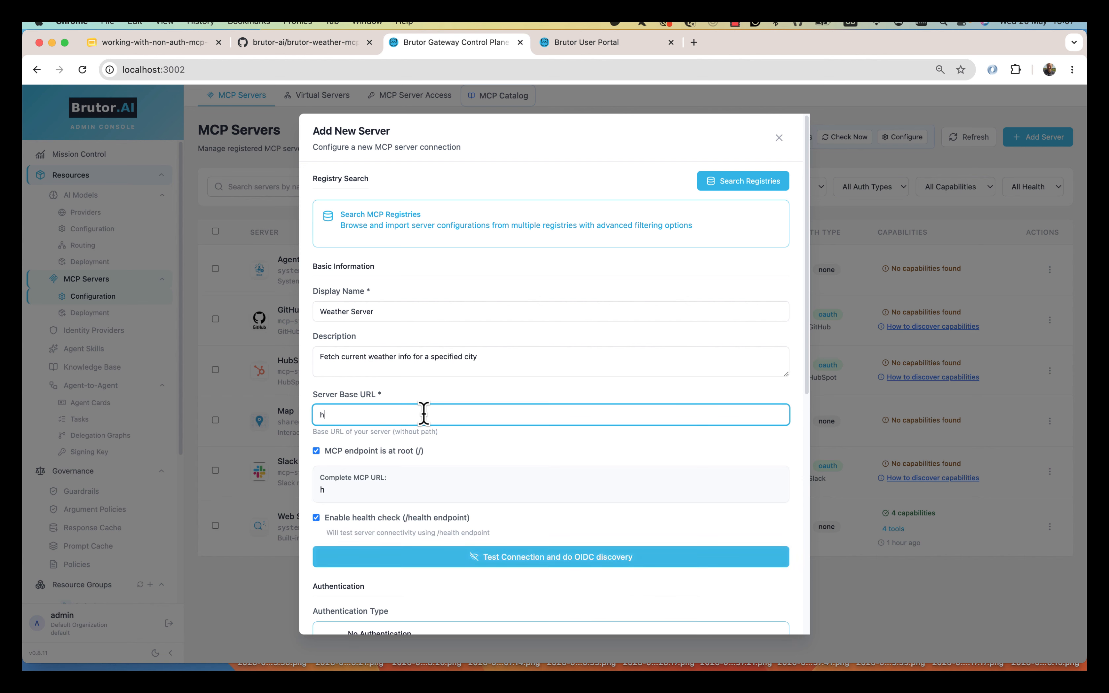
text(ttp://localhost:3012)
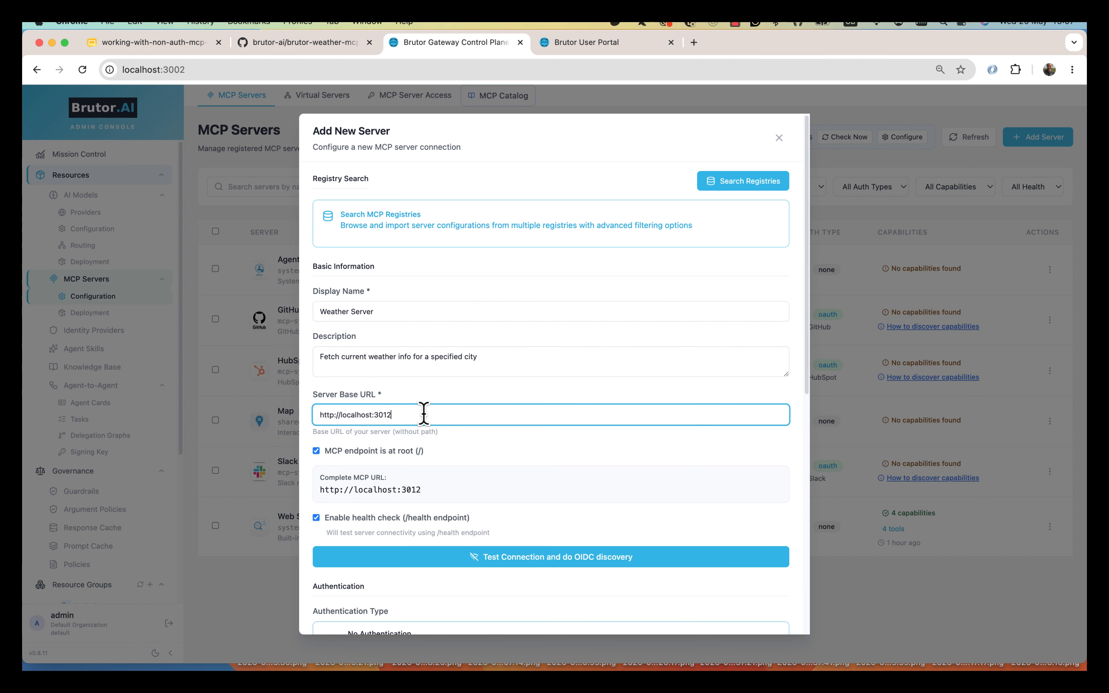
click(316, 451)
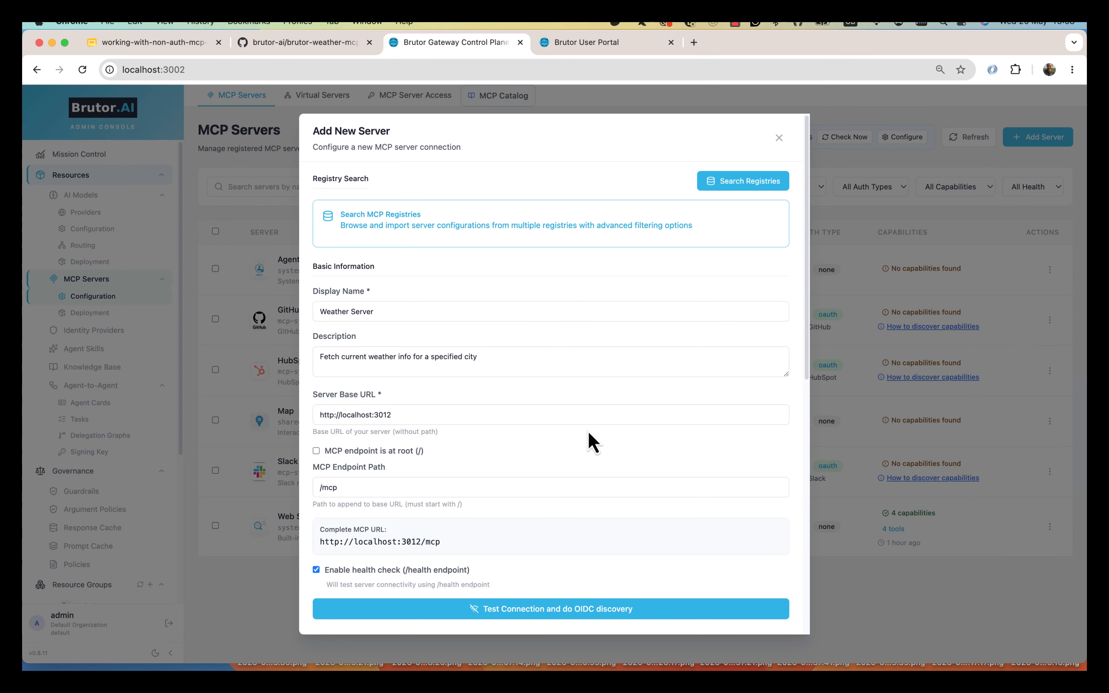
scroll(554, 525, down, 2)
scroll(553, 518, down, 5)
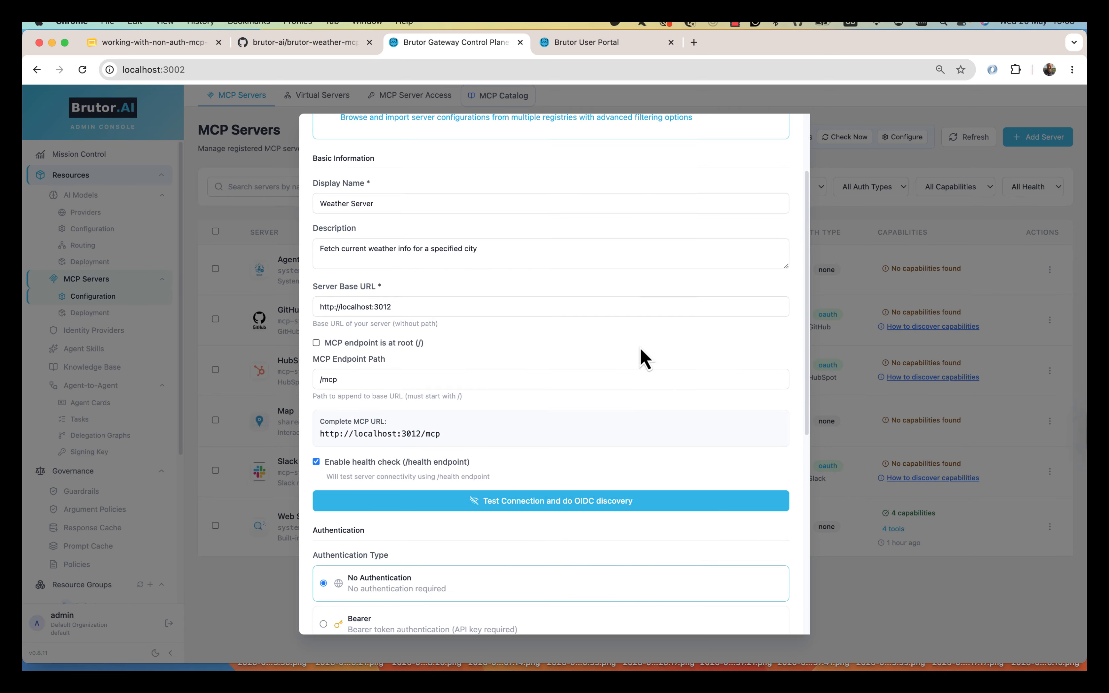
click(573, 505)
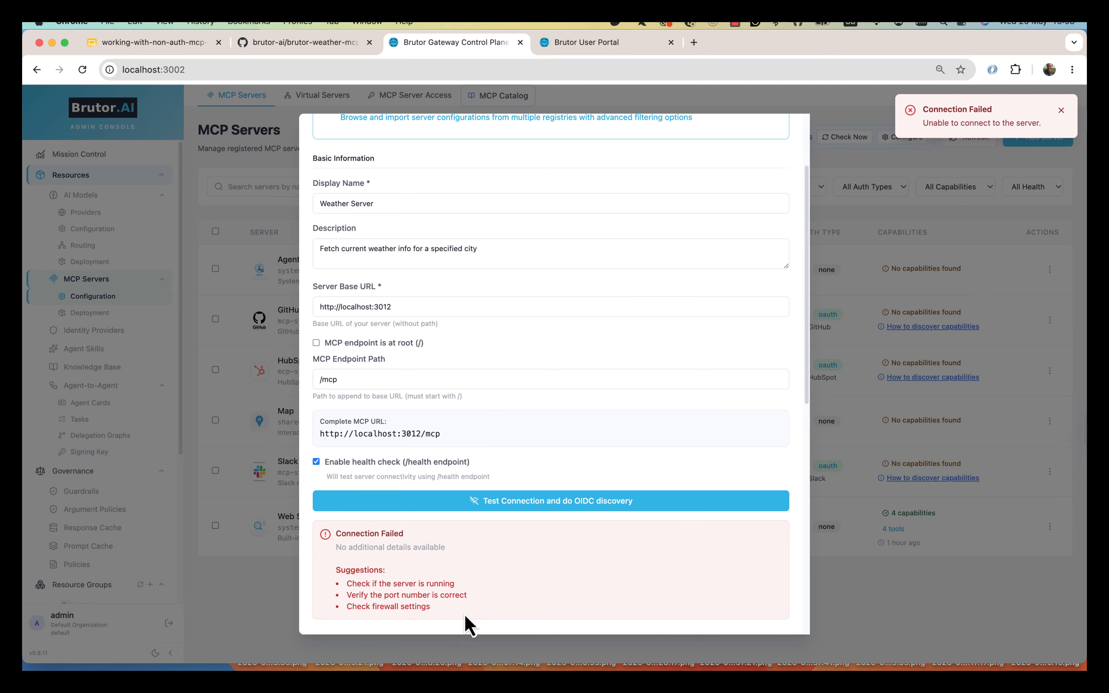
double_click(363, 306)
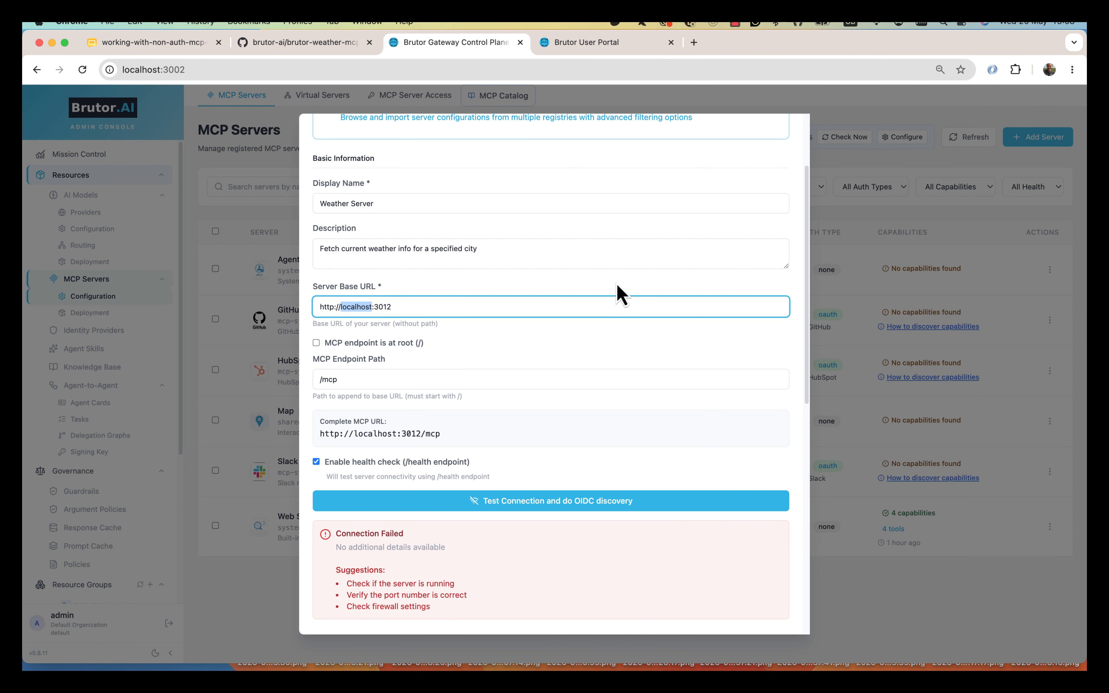
key(BackSpace)
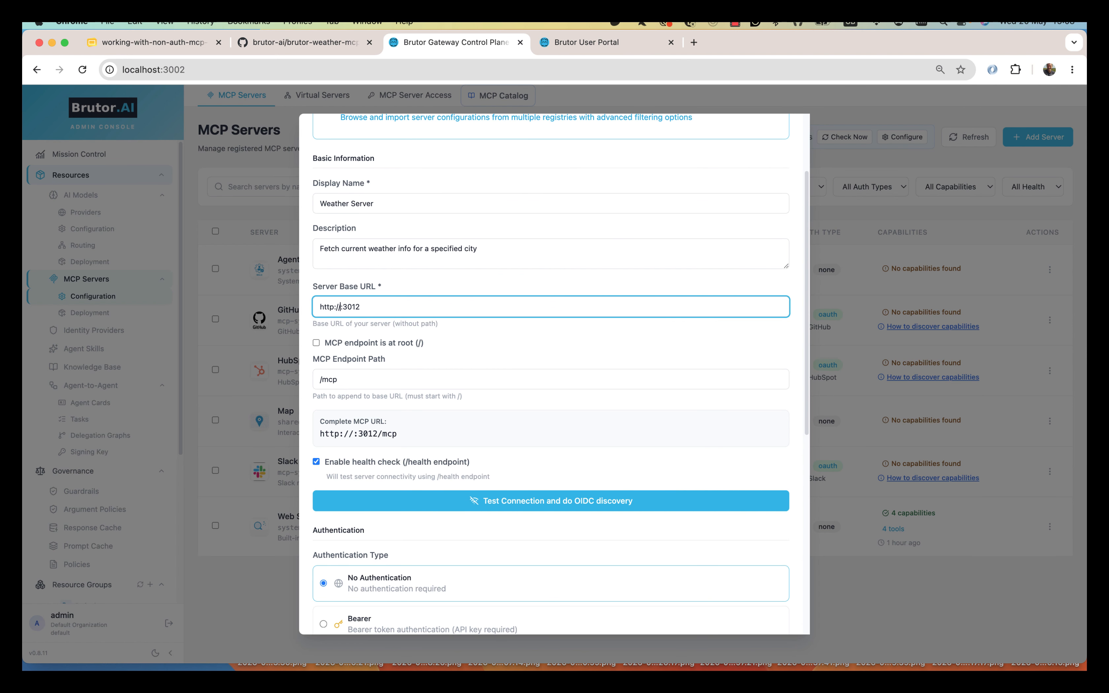
key(super+Tab)
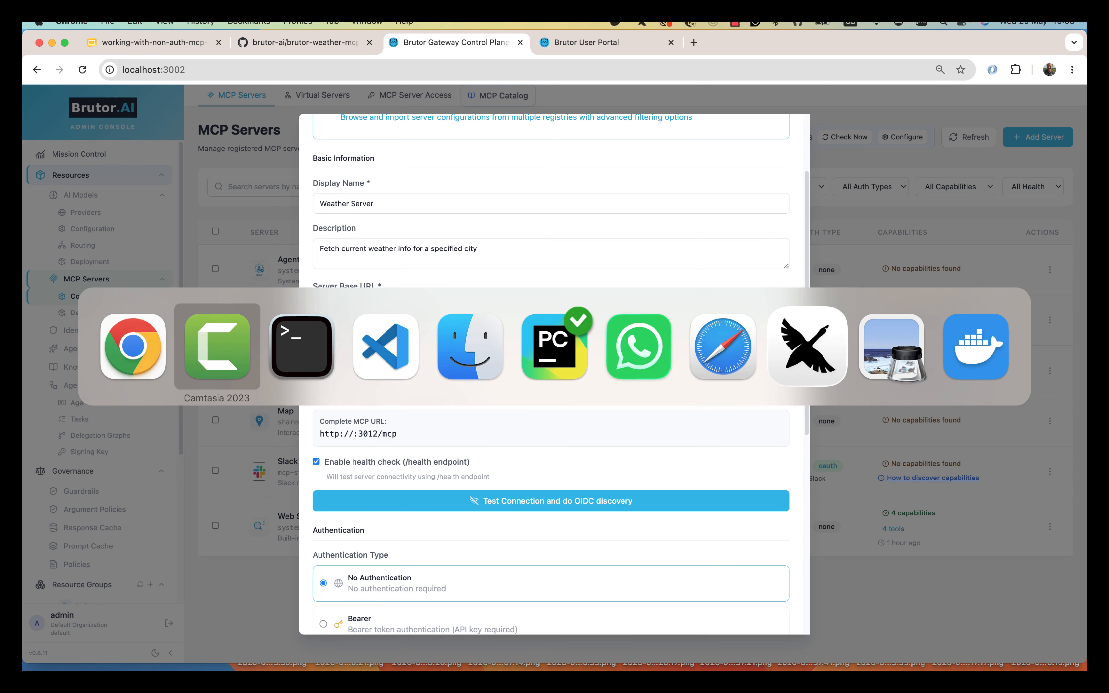
text(host.docker.internal)
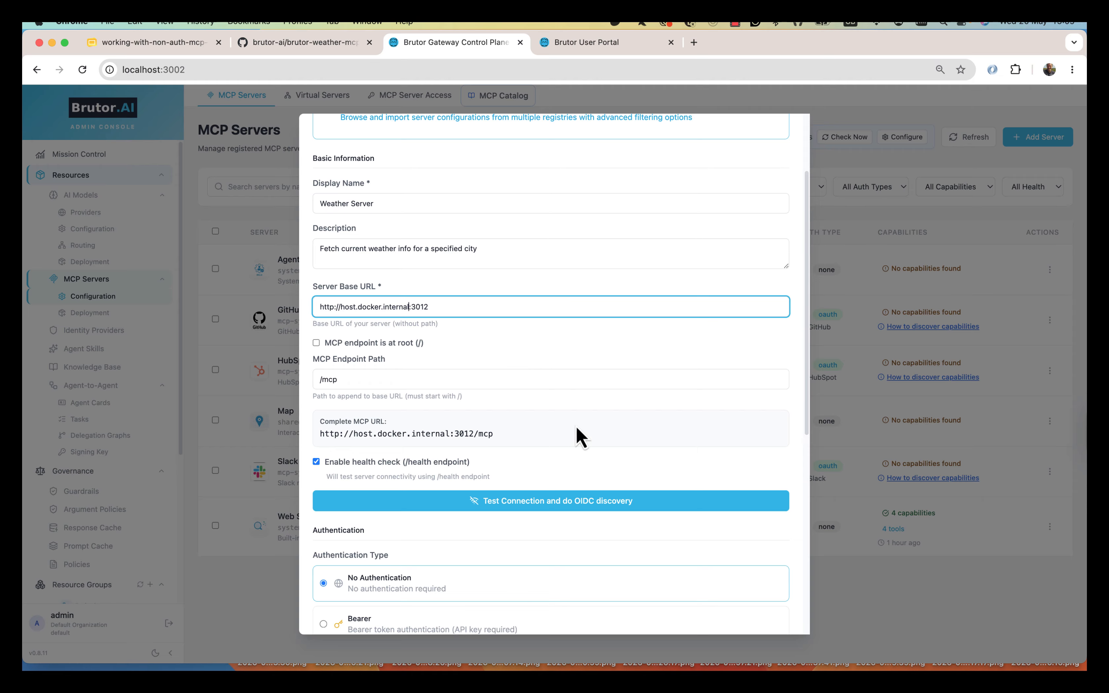
click(519, 503)
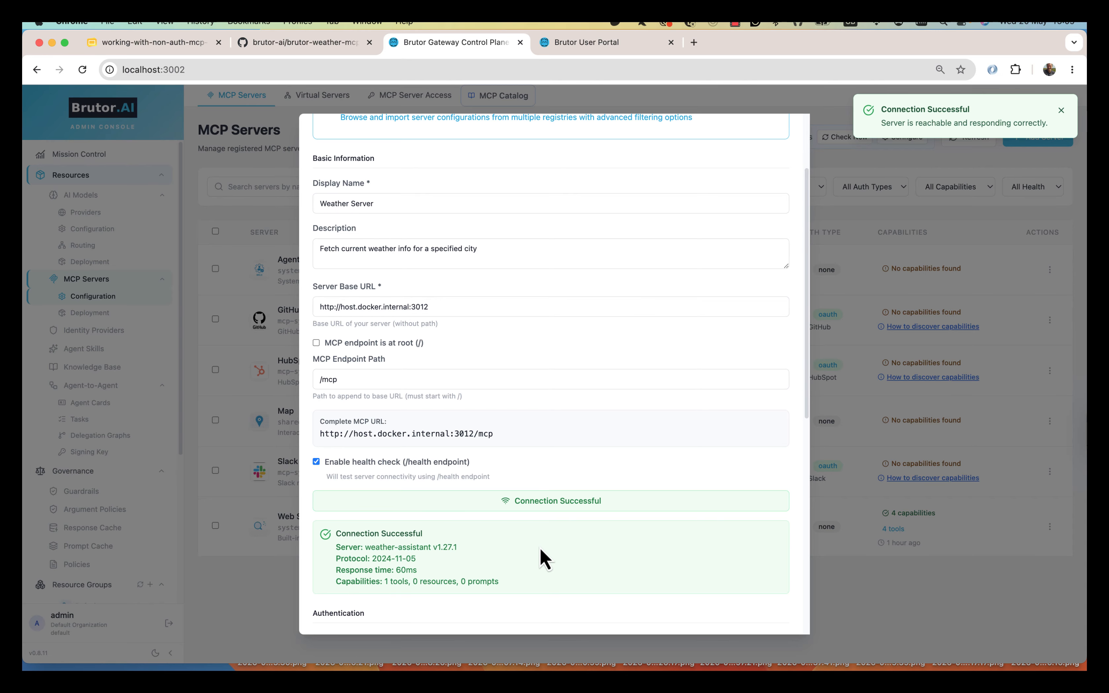
- Check the reported 1 tool, keep auto-discovery on, and expand Advanced Settings leaving Timeout at 30
scroll(605, 370, down, 6)
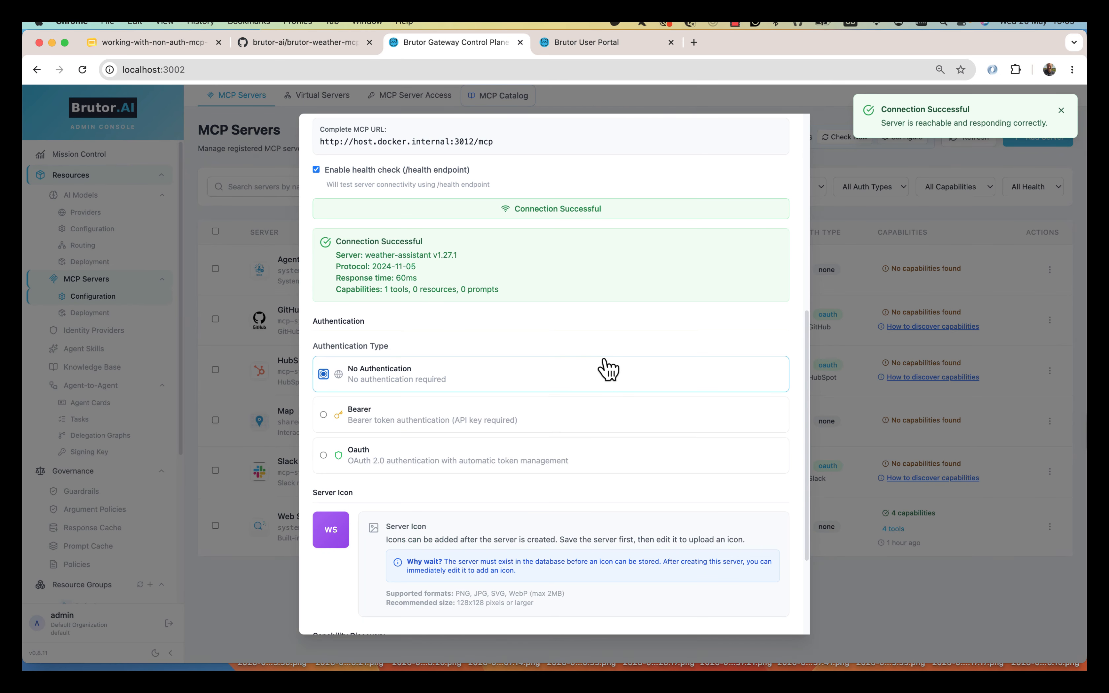
scroll(606, 371, down, 3)
scroll(522, 515, up, 7)
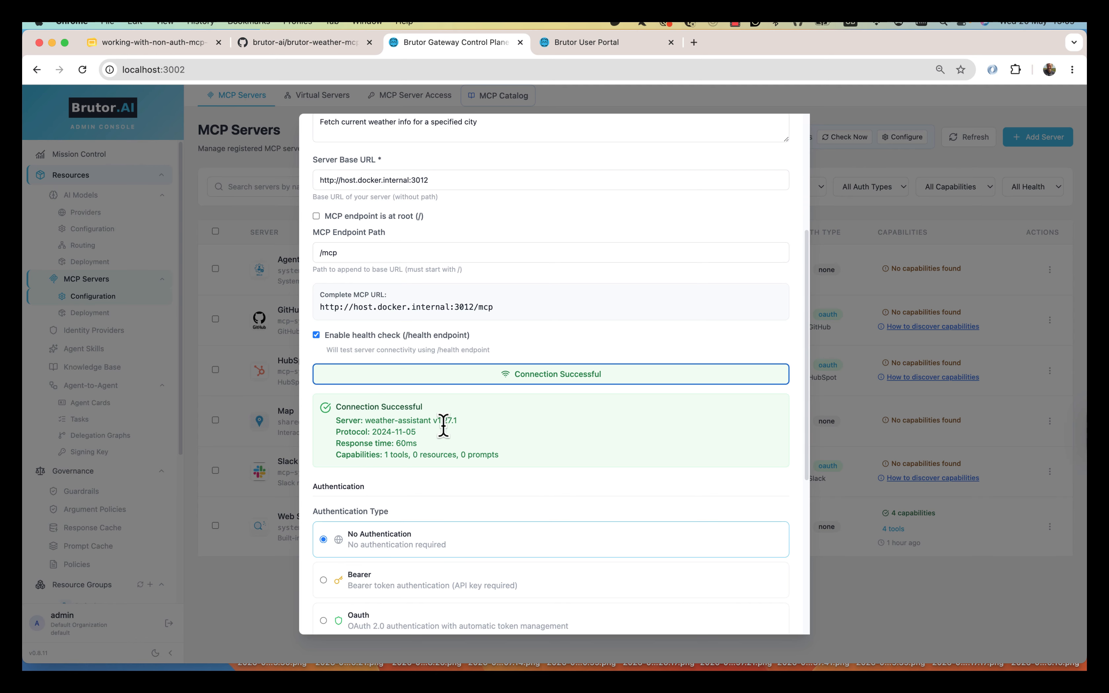
drag(346, 454, 413, 455)
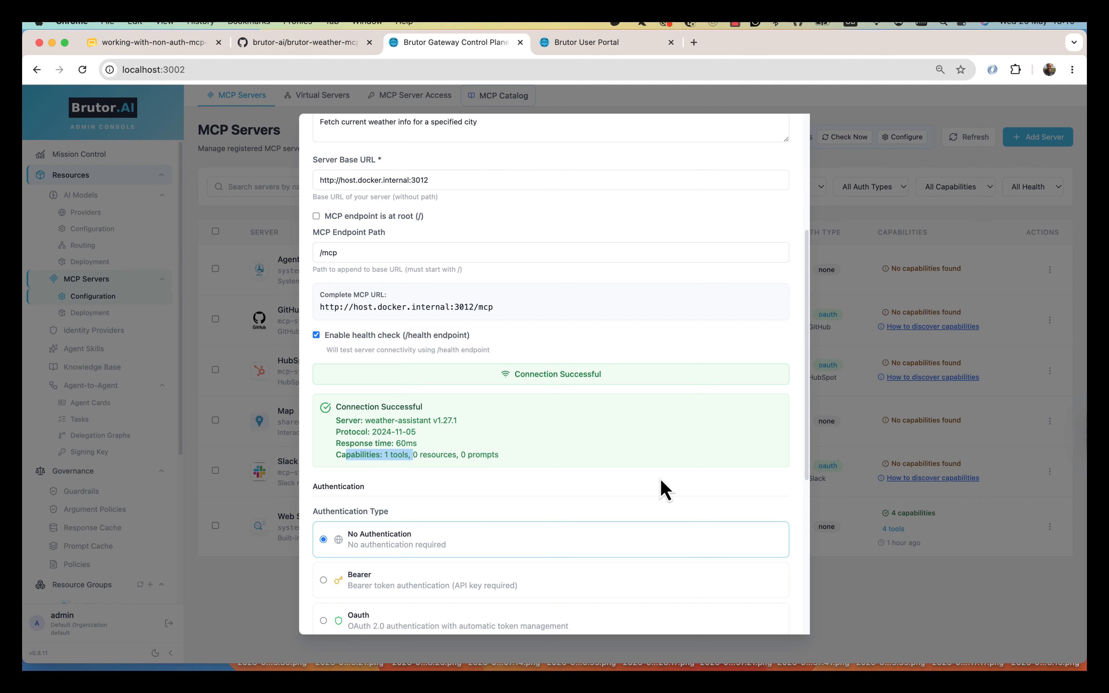
scroll(664, 488, down, 5)
scroll(663, 487, down, 2)
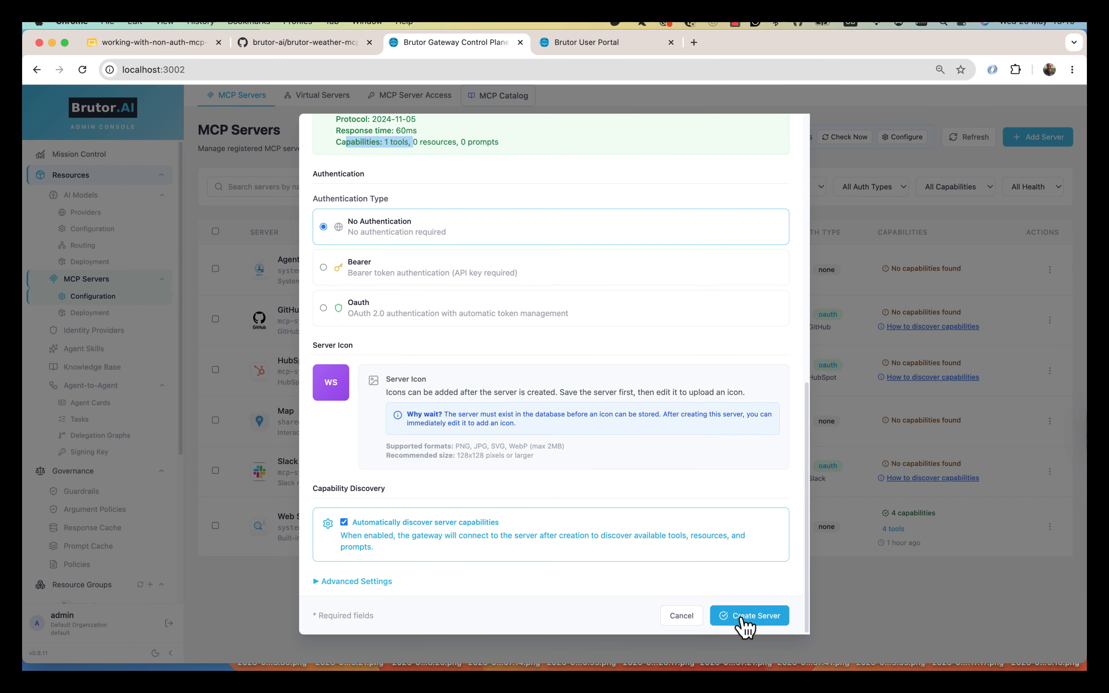
click(468, 579)
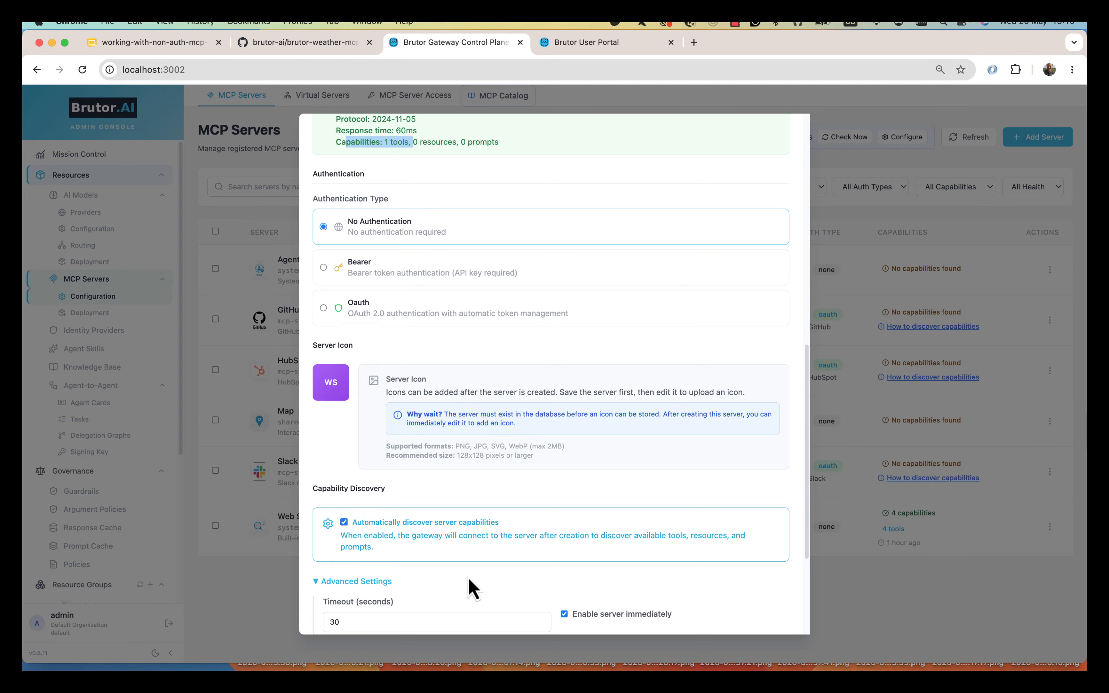
scroll(468, 583, down, 4)
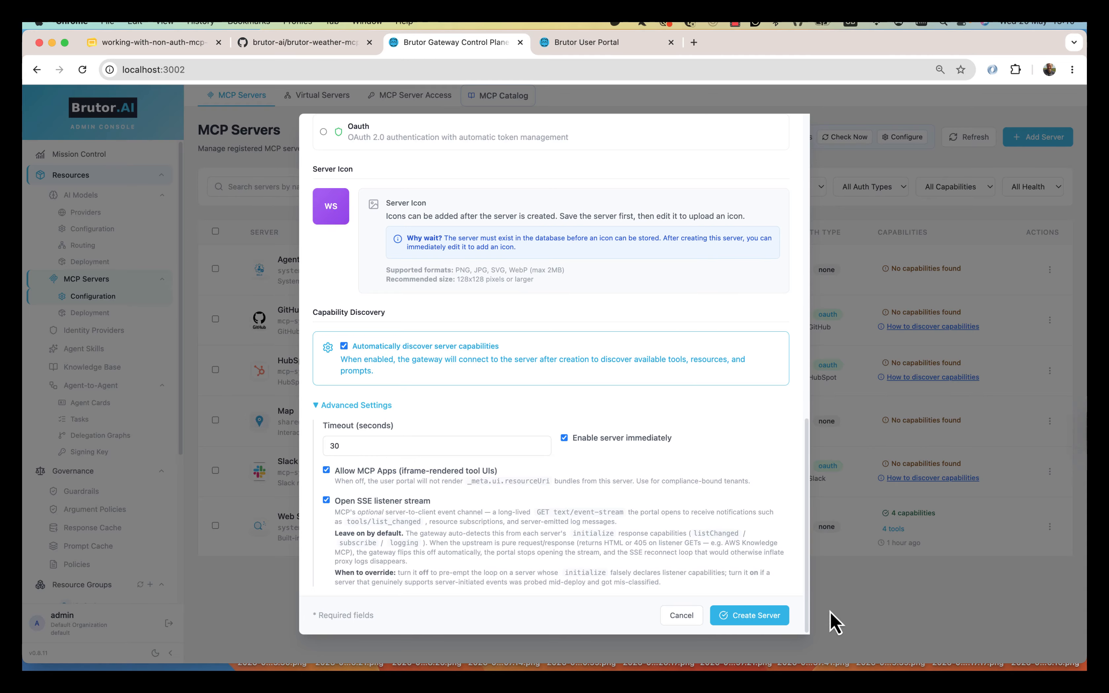
- Create the Weather Server, then upload weather-icon.png as its icon
click(752, 617)
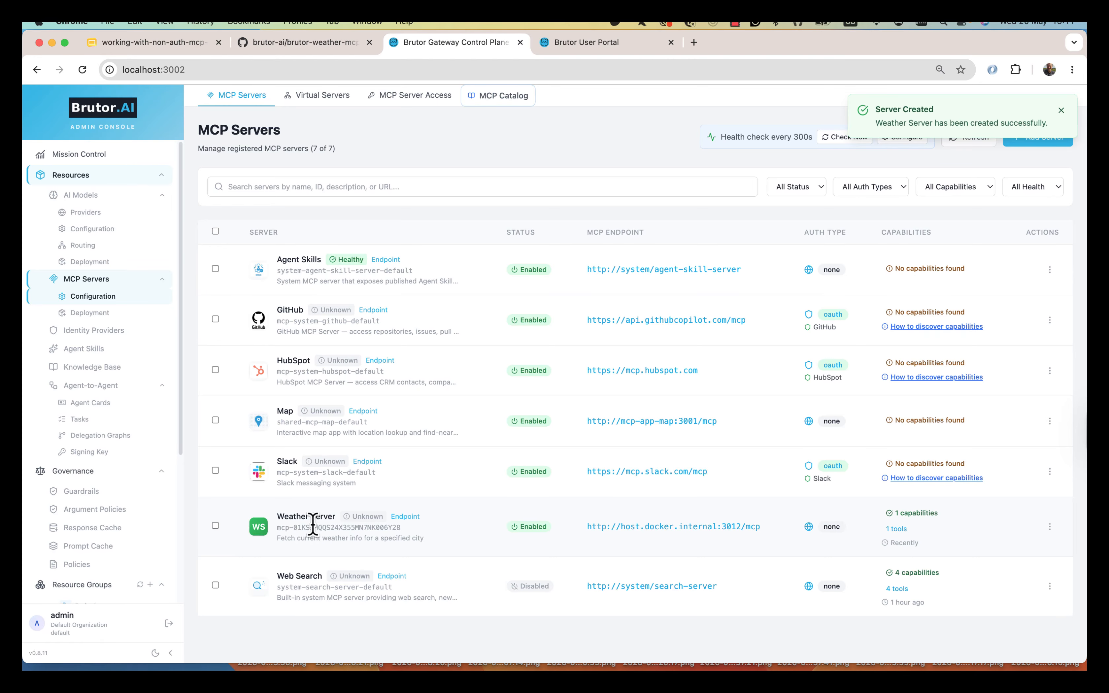
click(1050, 526)
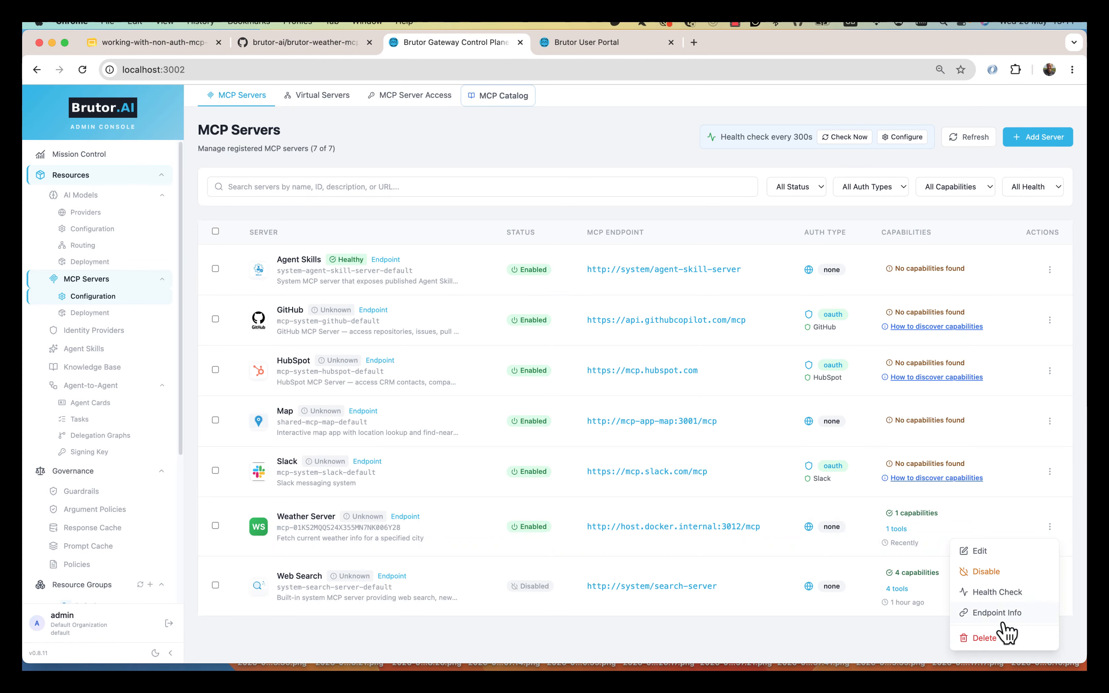
click(1008, 552)
scroll(540, 488, down, 5)
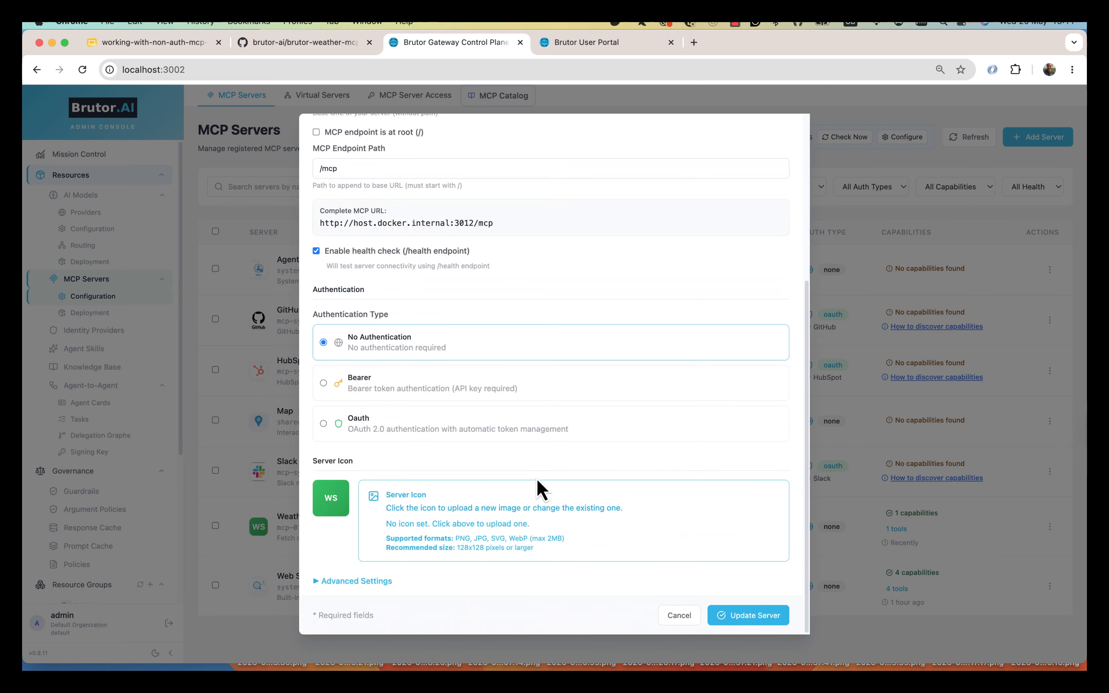
click(332, 502)
click(555, 423)
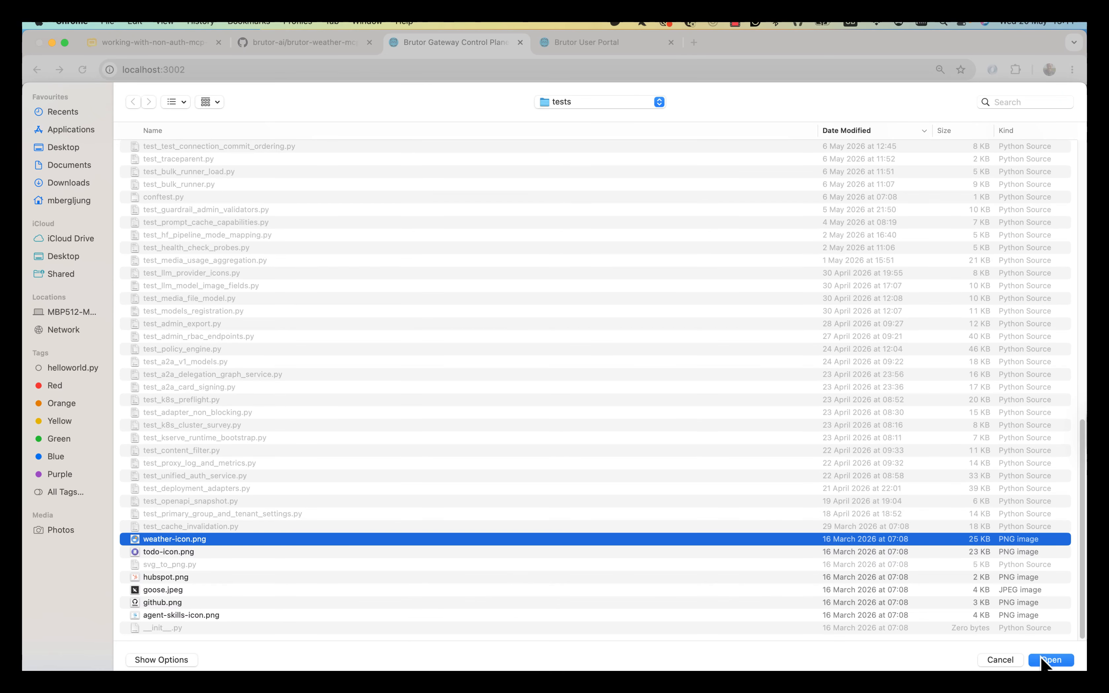
click(1047, 660)
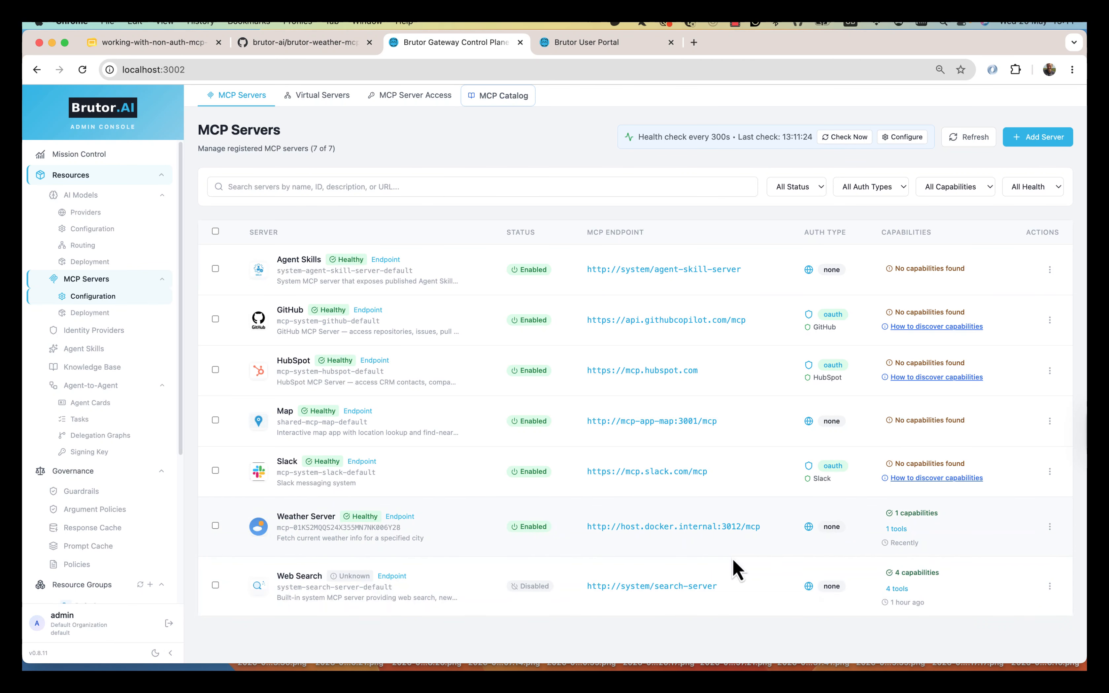
click(899, 530)
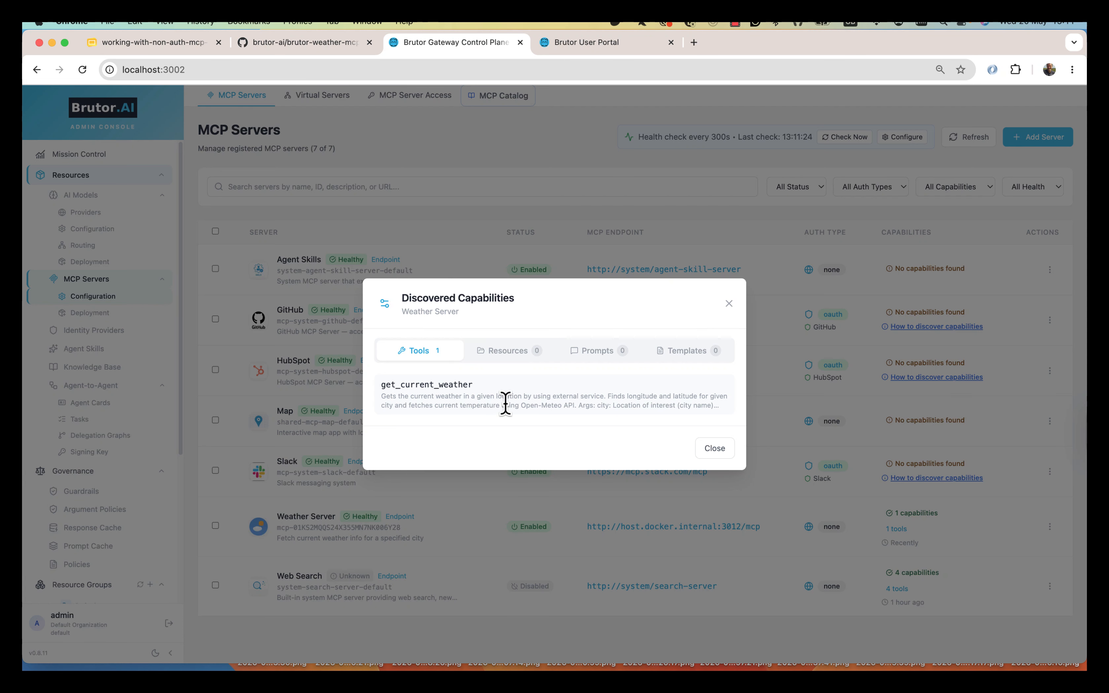
click(714, 448)
click(896, 590)
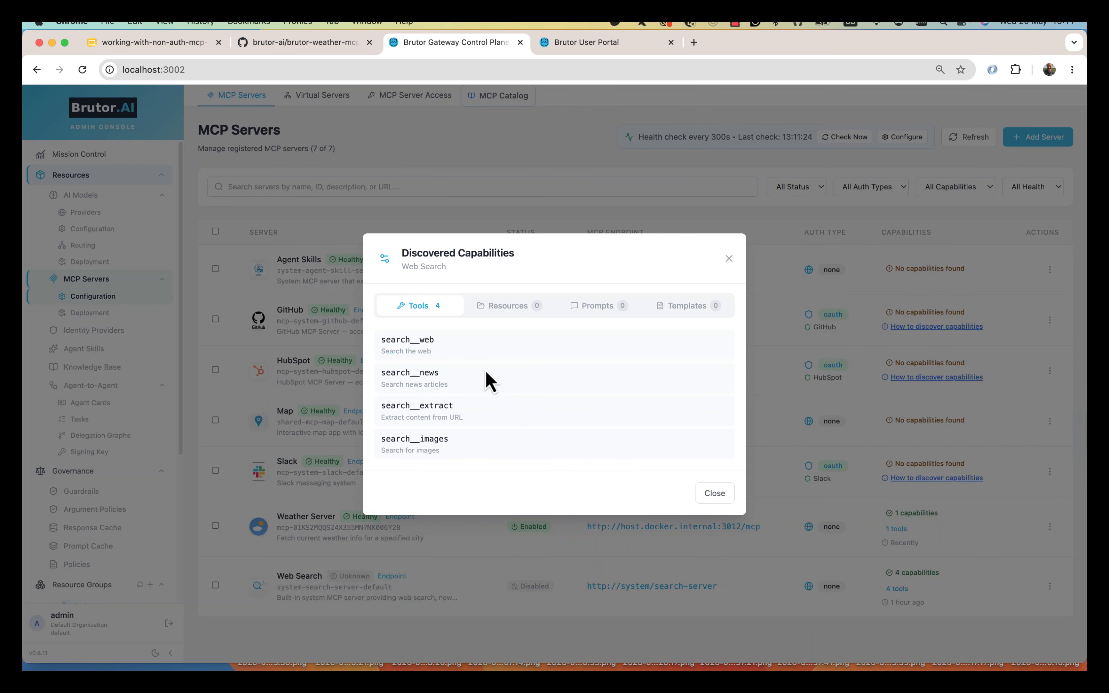
click(715, 495)
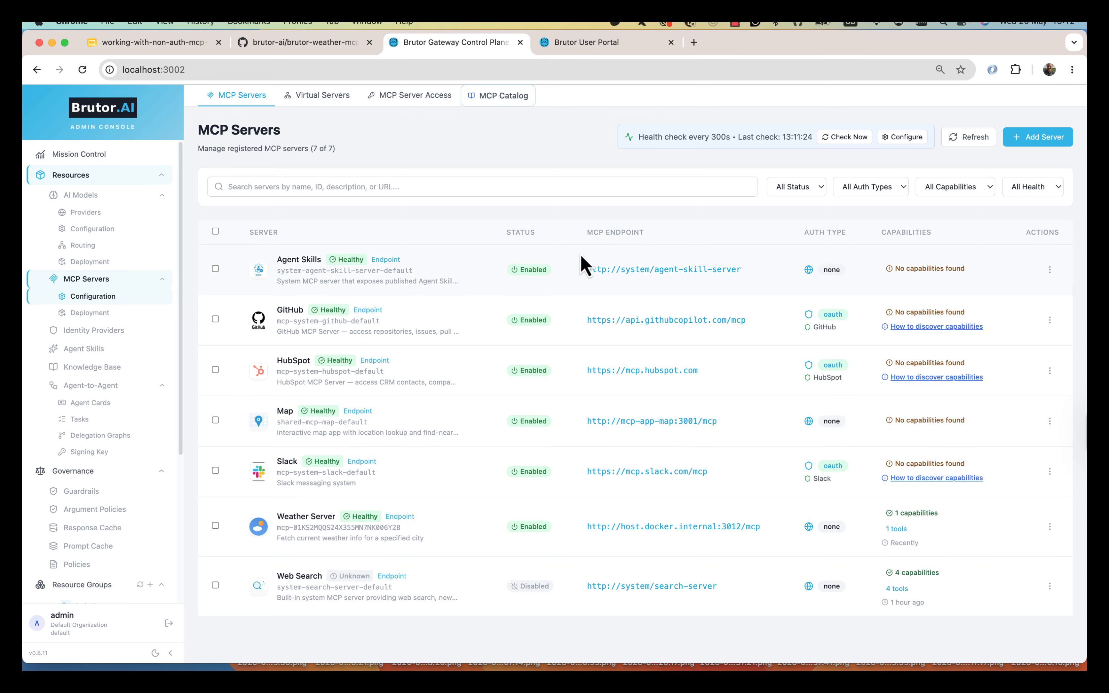
- Open the Default resource group and browse its MCPs, Models and Members tabs
scroll(120, 367, down, 5)
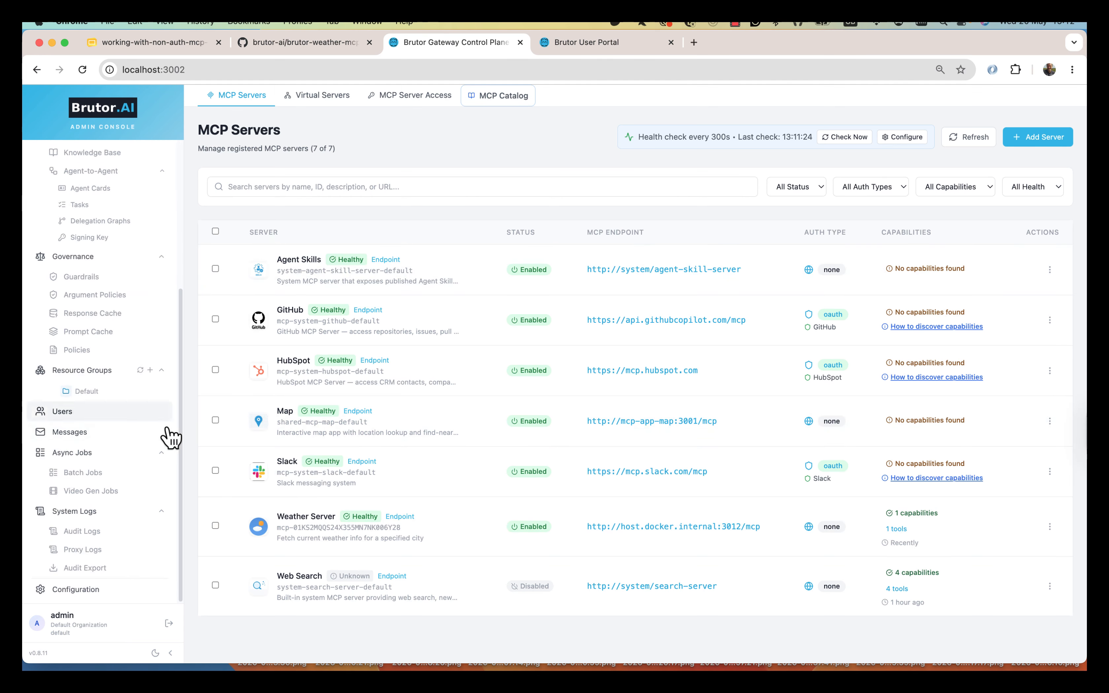
click(83, 394)
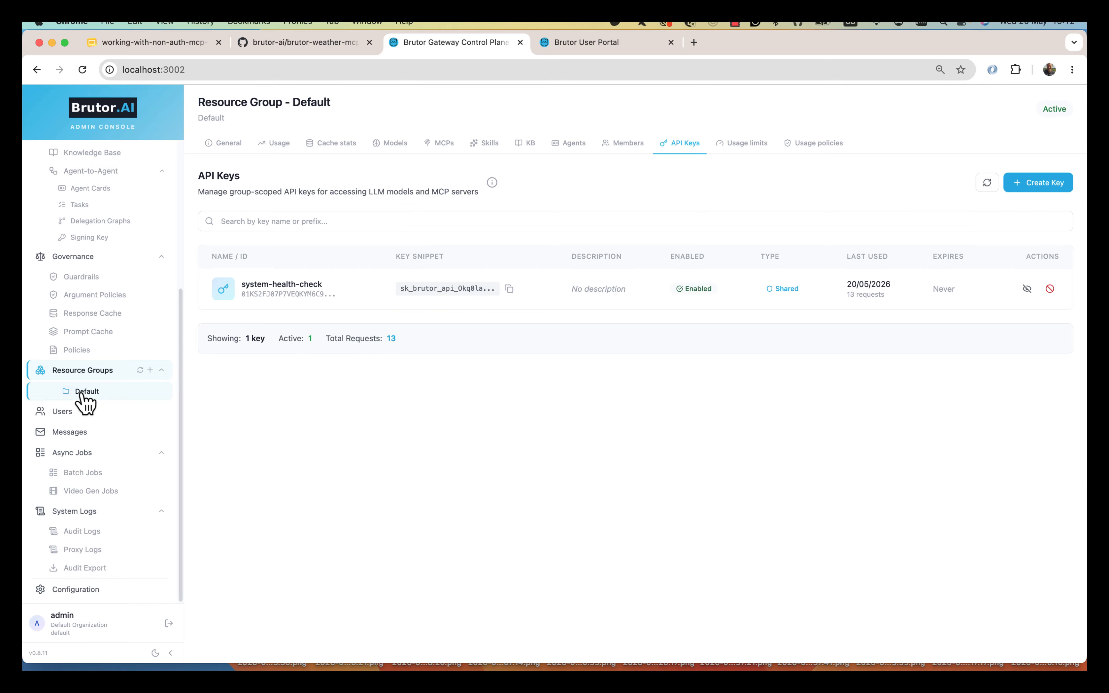
click(449, 146)
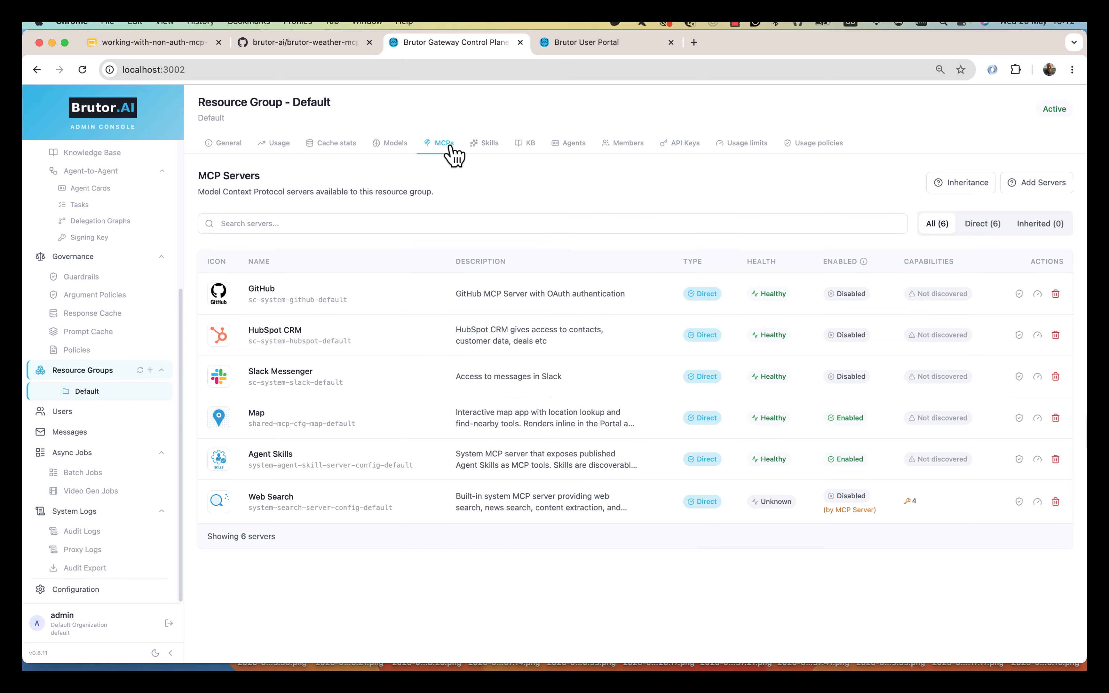
click(398, 144)
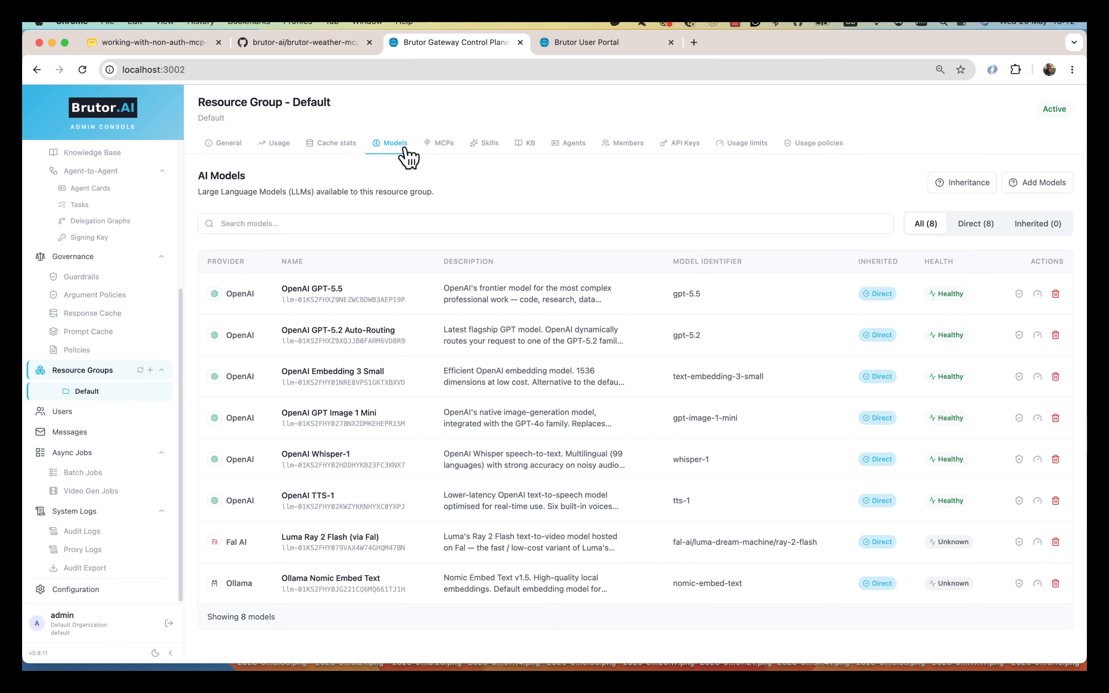
click(443, 145)
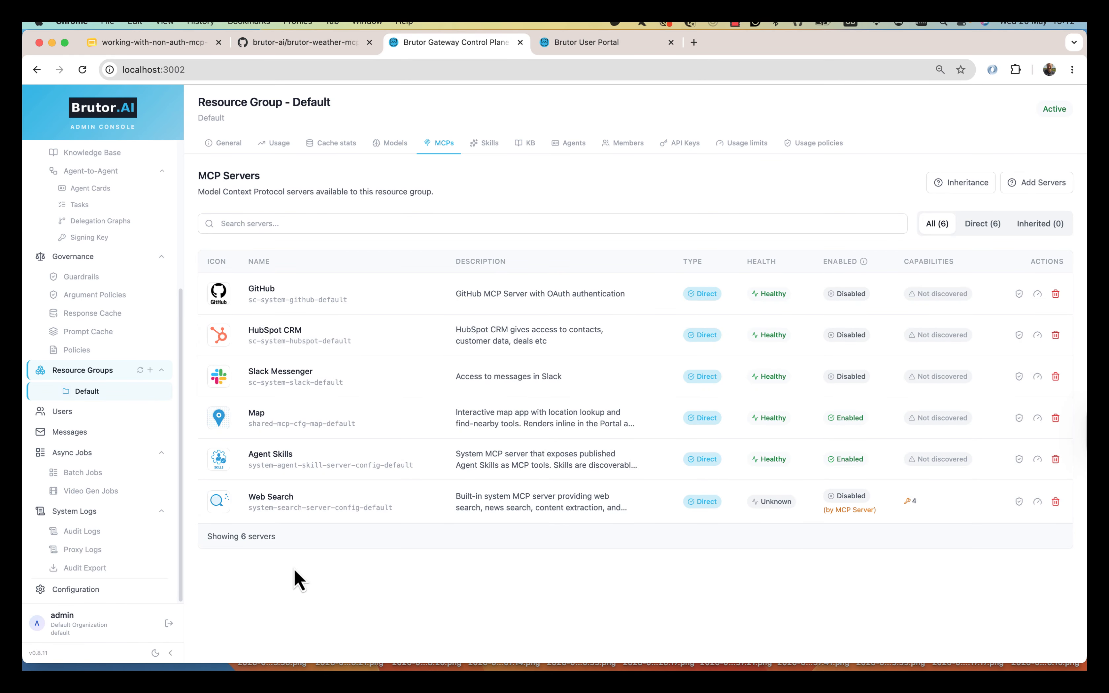
click(630, 143)
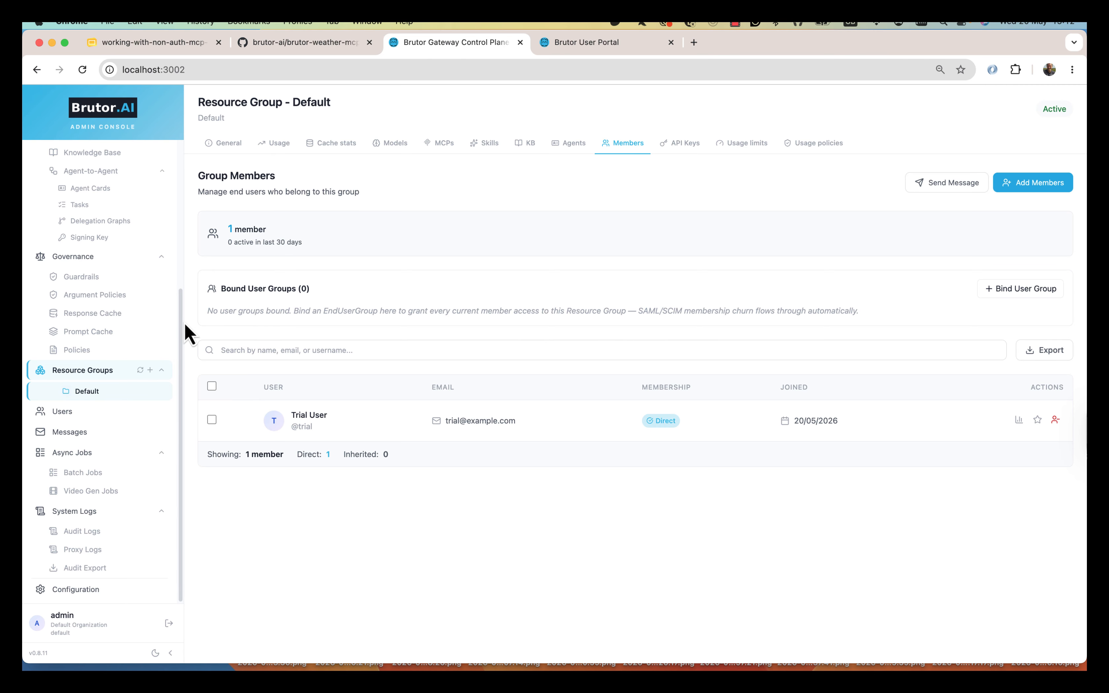
drag(180, 333, 188, 193)
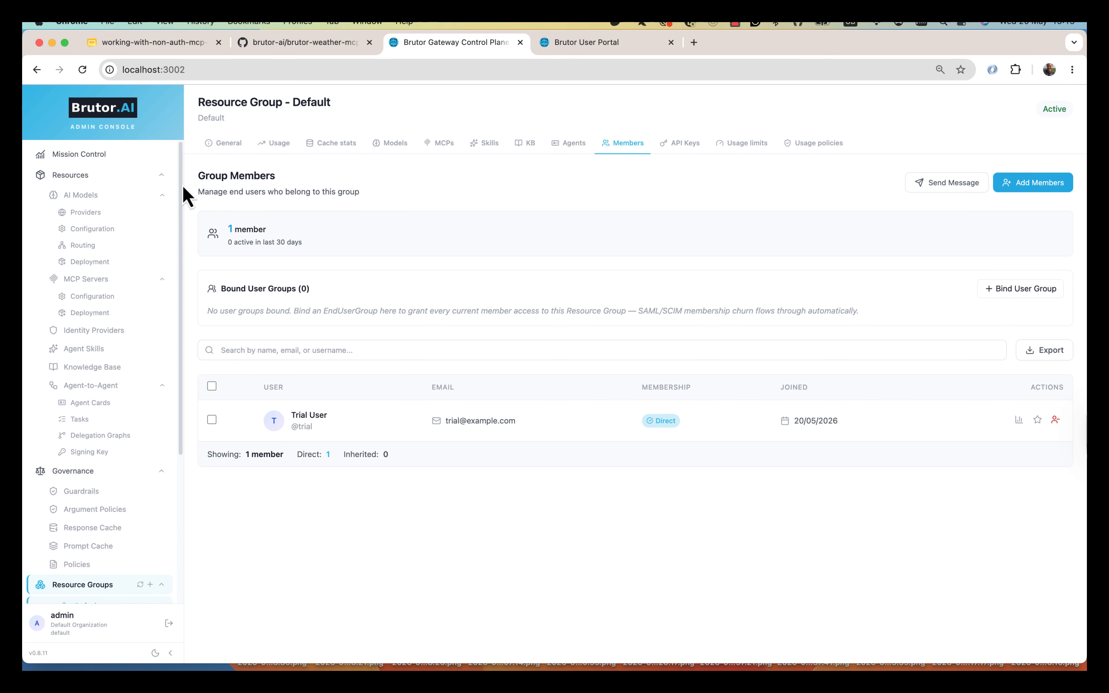
- Go to the MCP Server Access configurations list
click(96, 299)
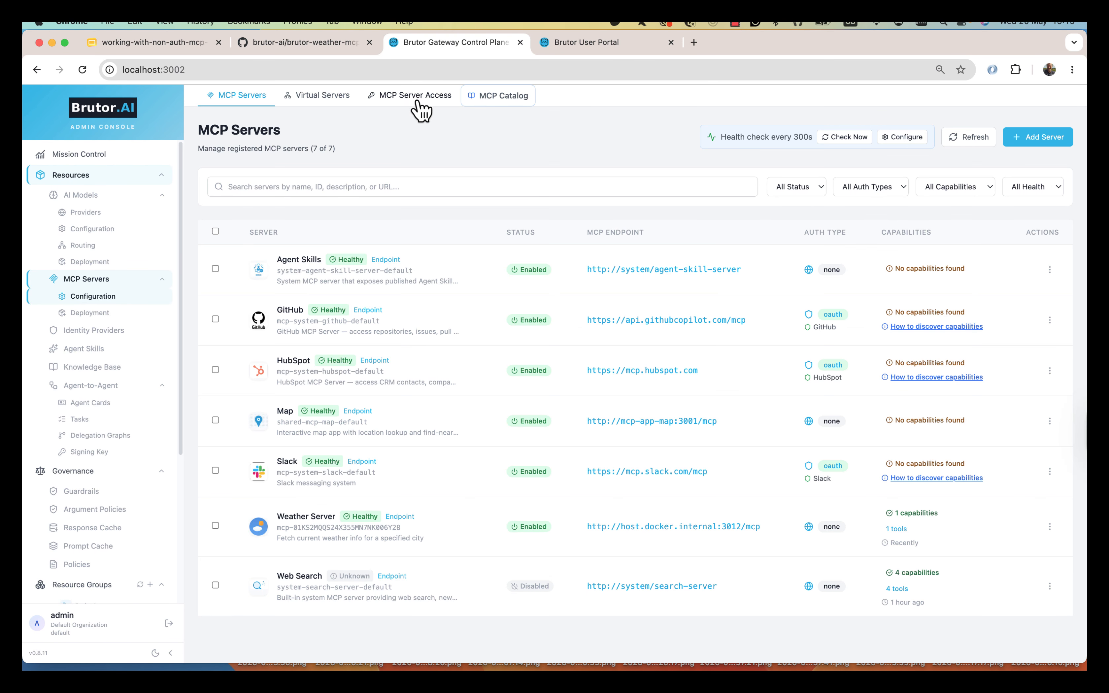
click(417, 97)
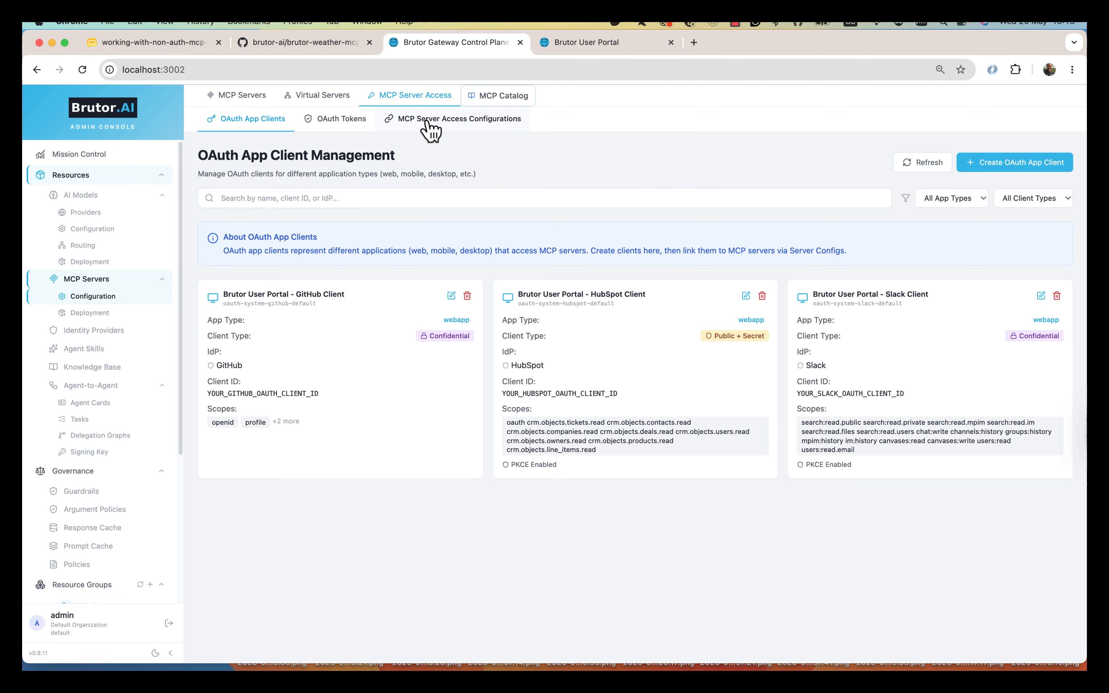
click(429, 121)
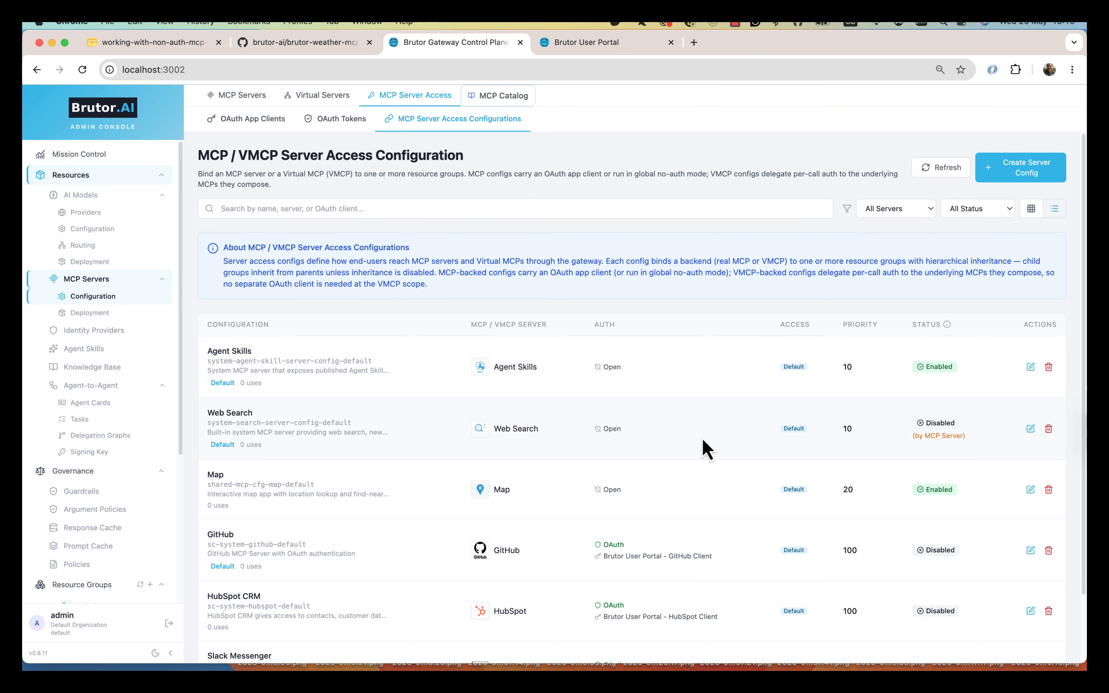
scroll(705, 448, down, 3)
scroll(706, 448, up, 3)
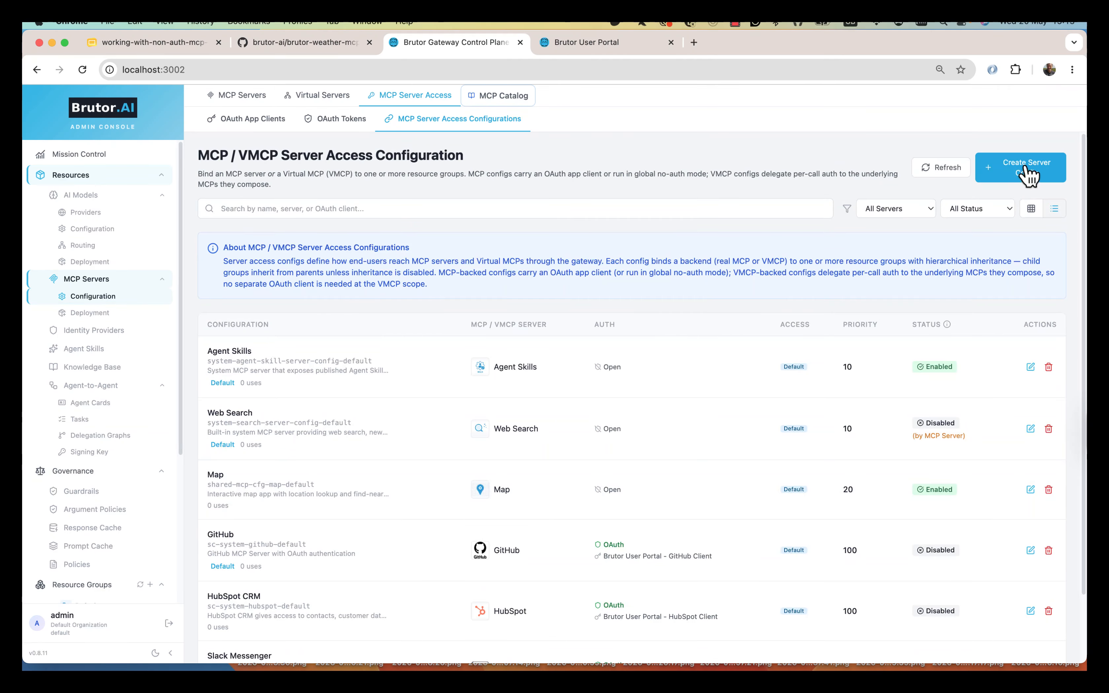
- Start a new server config with an upstream MCP backend using Weather Server
click(1026, 172)
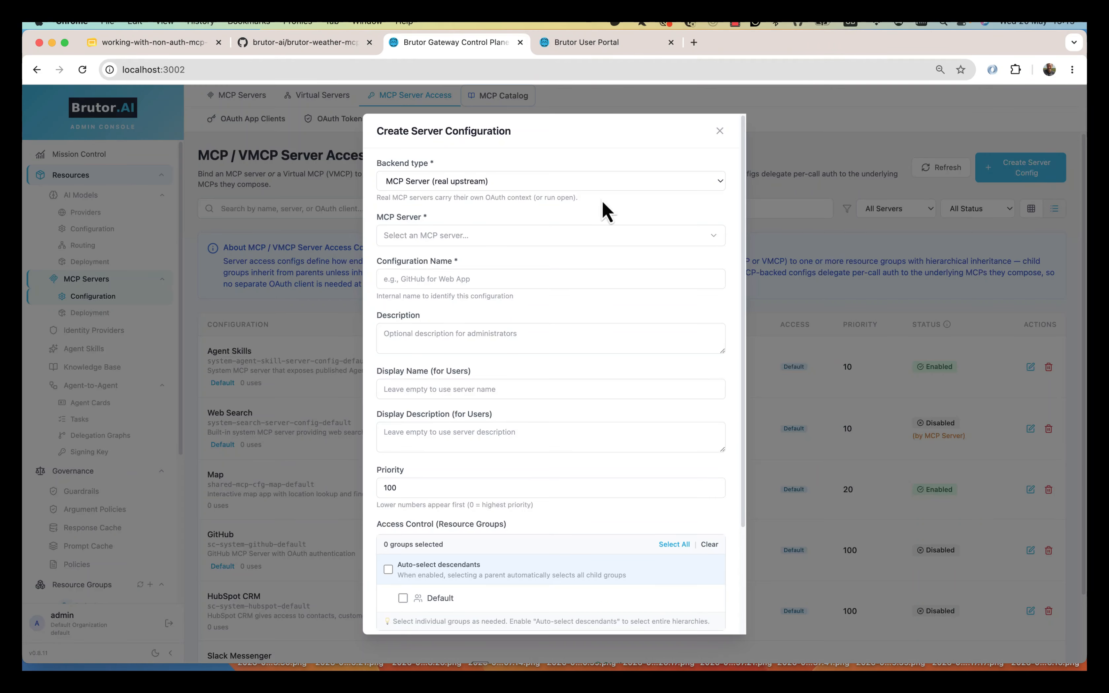
click(494, 185)
click(495, 184)
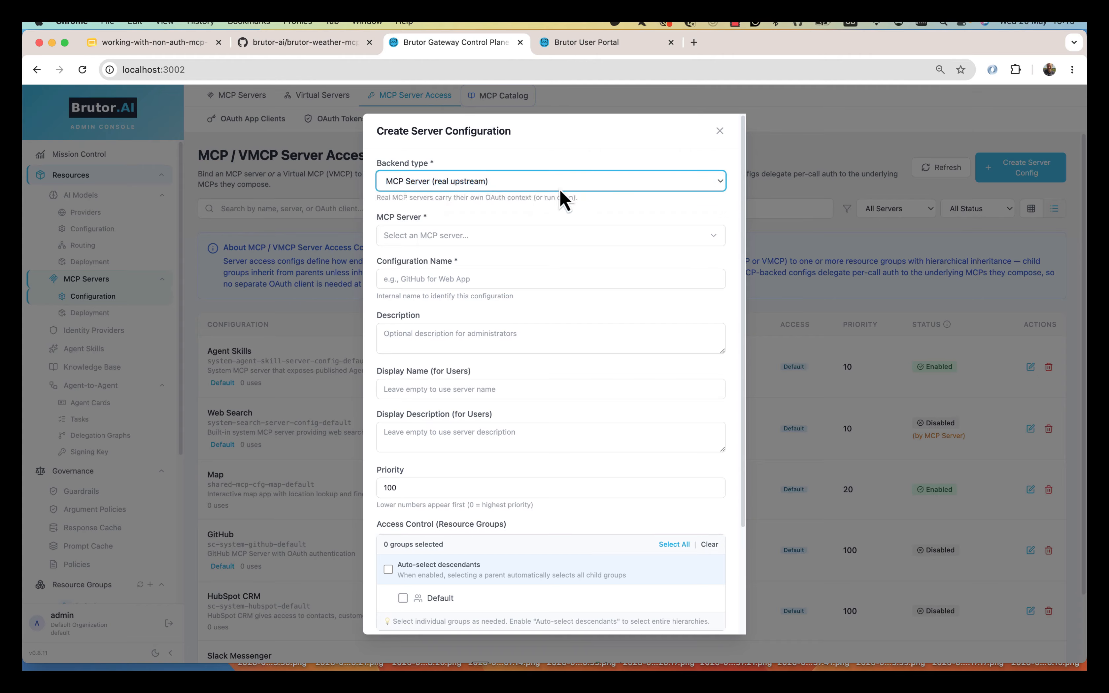
click(518, 237)
click(427, 366)
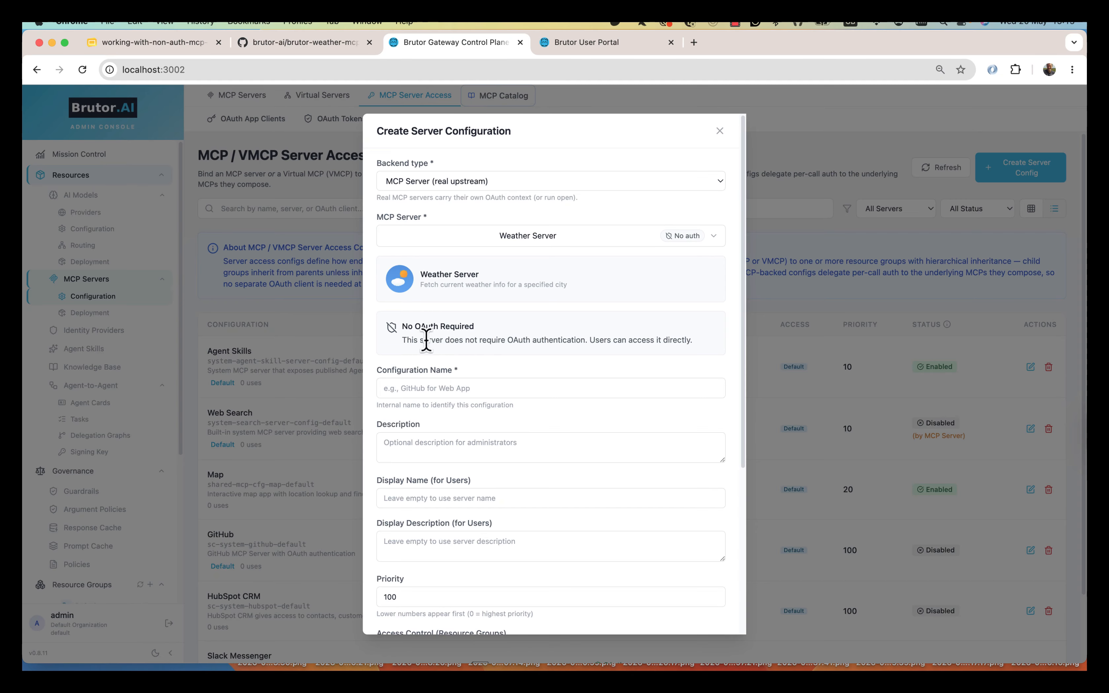
- Name it 'Weather Info', add a description, grant the Default group, and create it
click(461, 387)
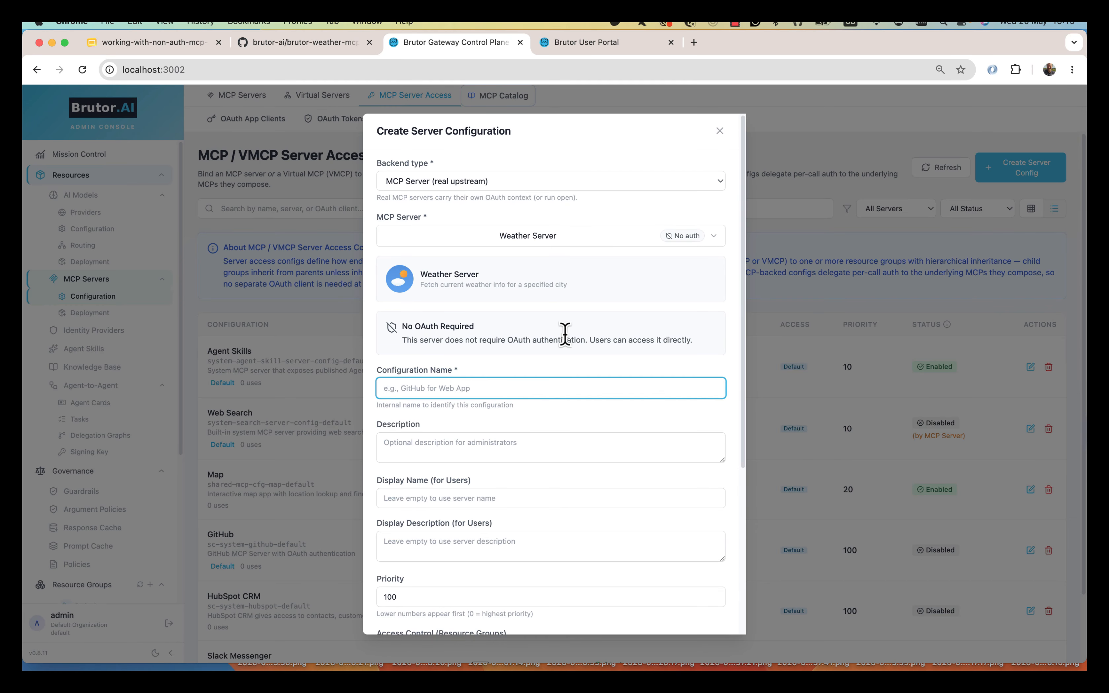
text(Weather Info)
key(Tab)
text(Fet)
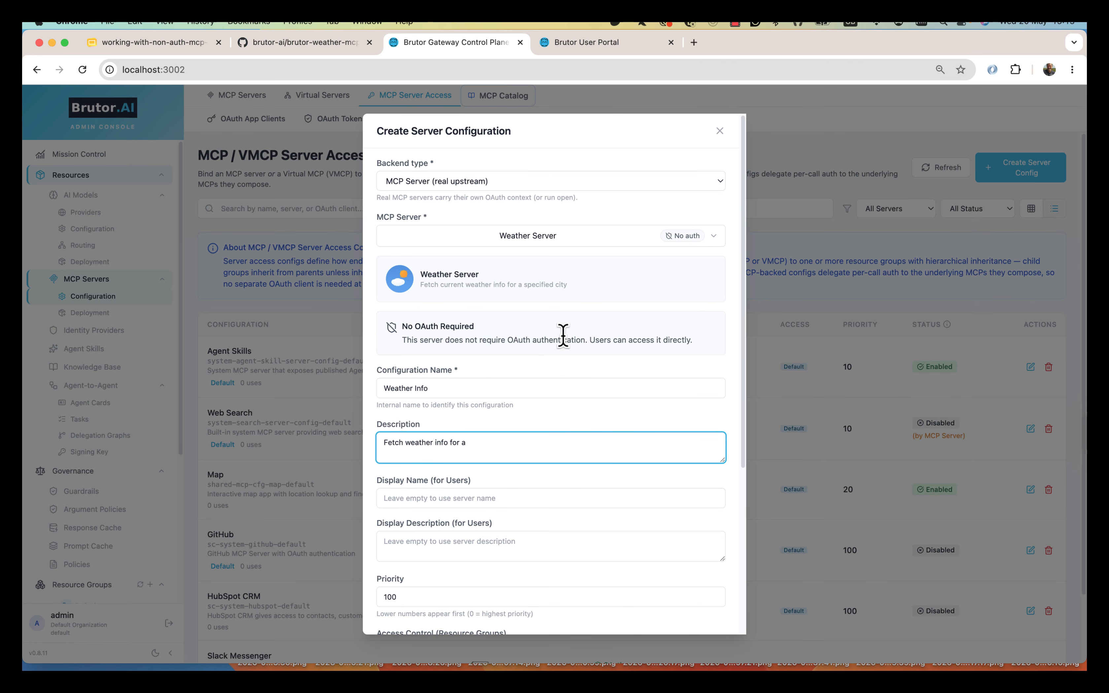
key(BackSpace)
text(ed city)
scroll(550, 367, down, 5)
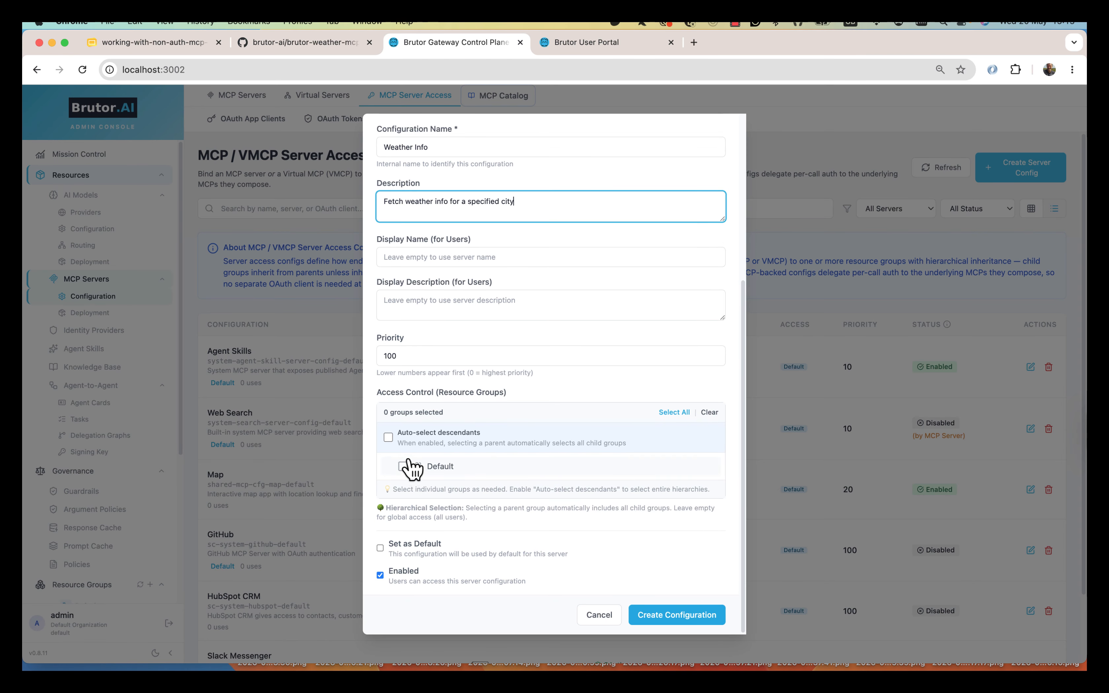
click(403, 467)
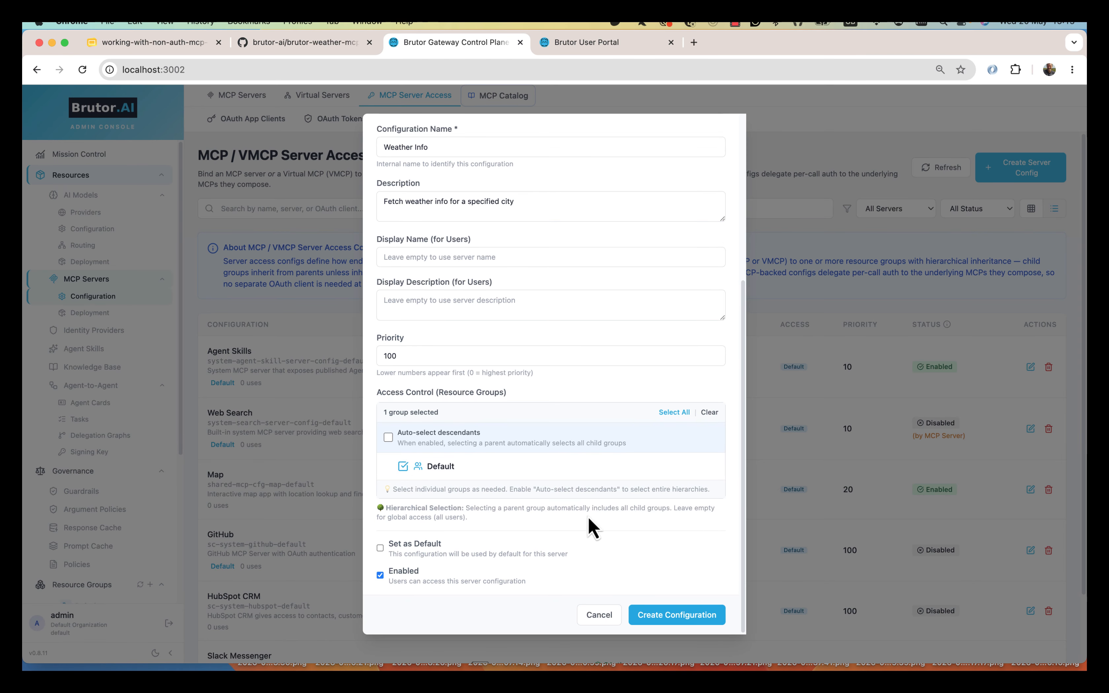
click(664, 617)
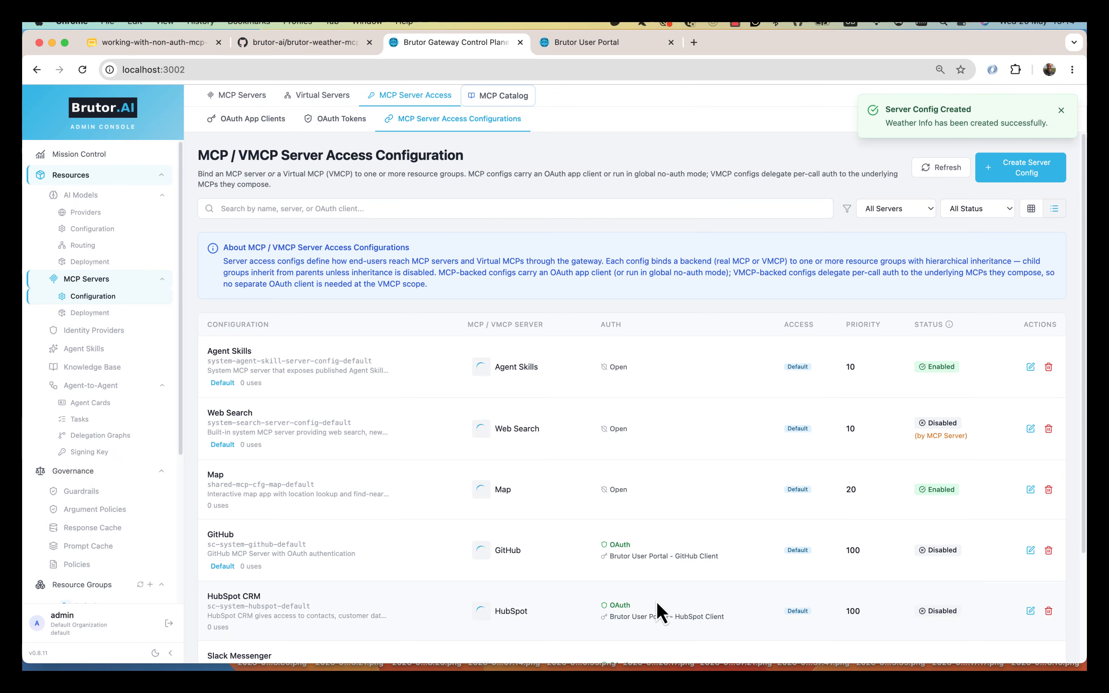
- Open the Default resource group to see the new configuration
scroll(656, 607, down, 3)
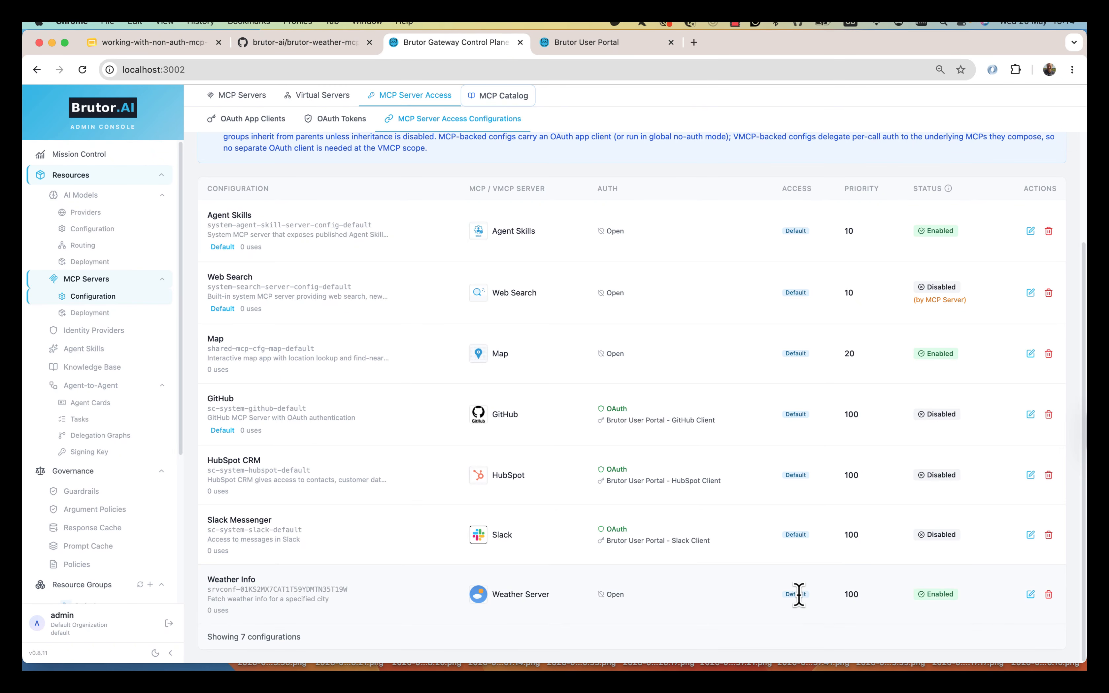
scroll(156, 527, down, 2)
scroll(158, 531, down, 3)
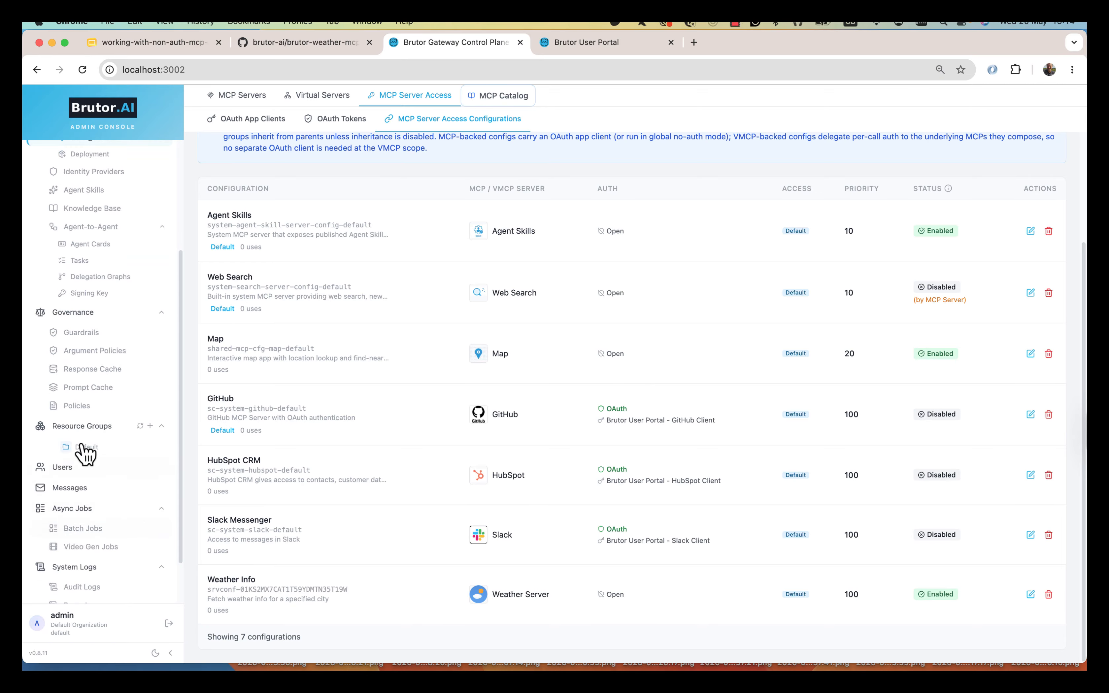
click(85, 447)
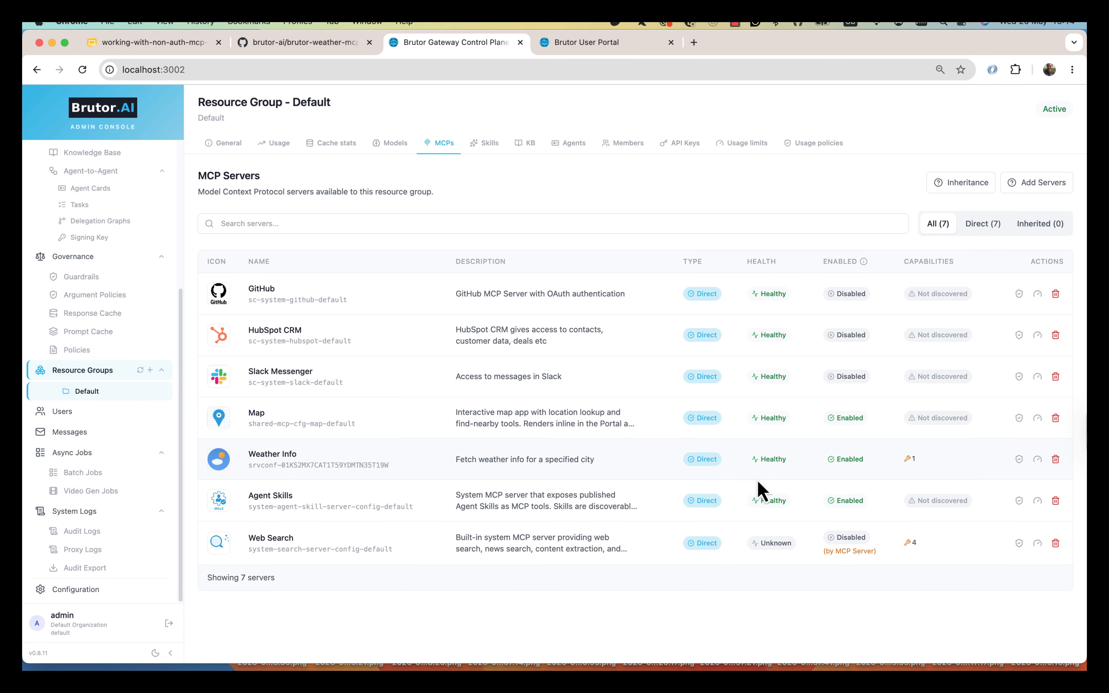
- Review Weather Info and Web Search tool filters, toggling search_news and search_extract back without saving
click(912, 460)
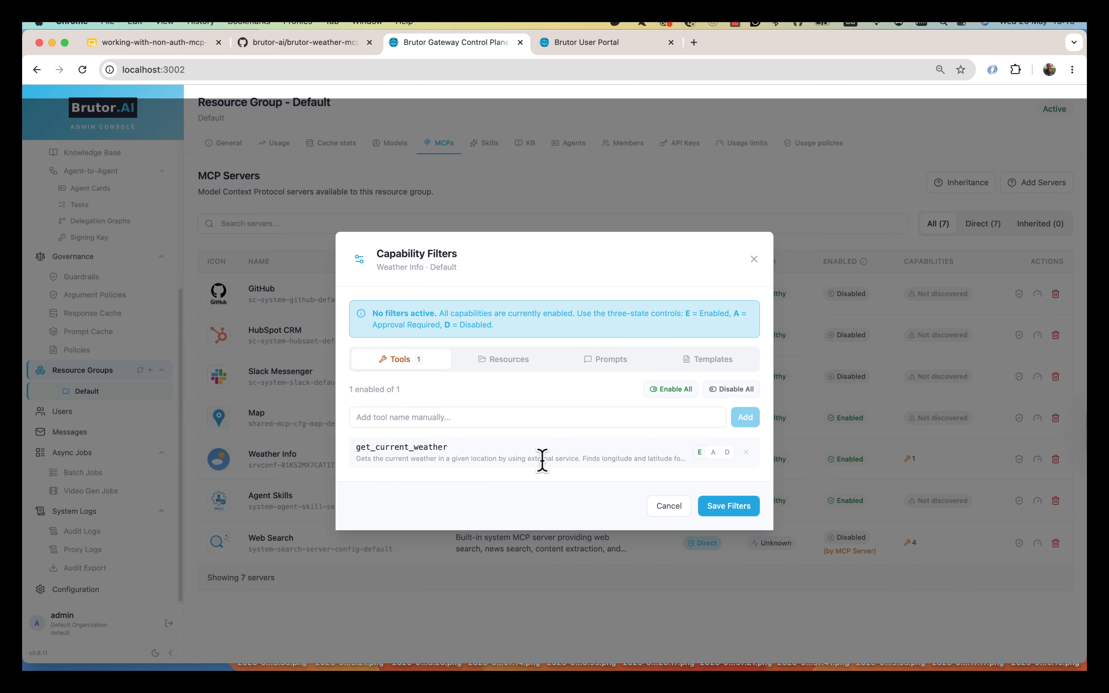
click(954, 522)
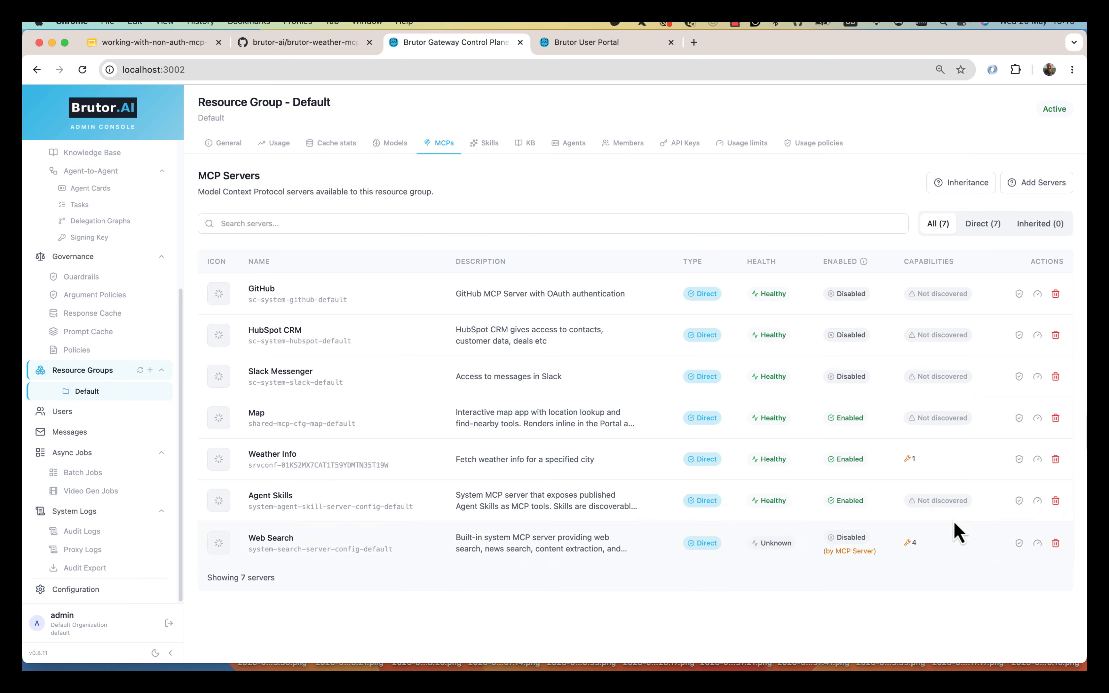
click(910, 544)
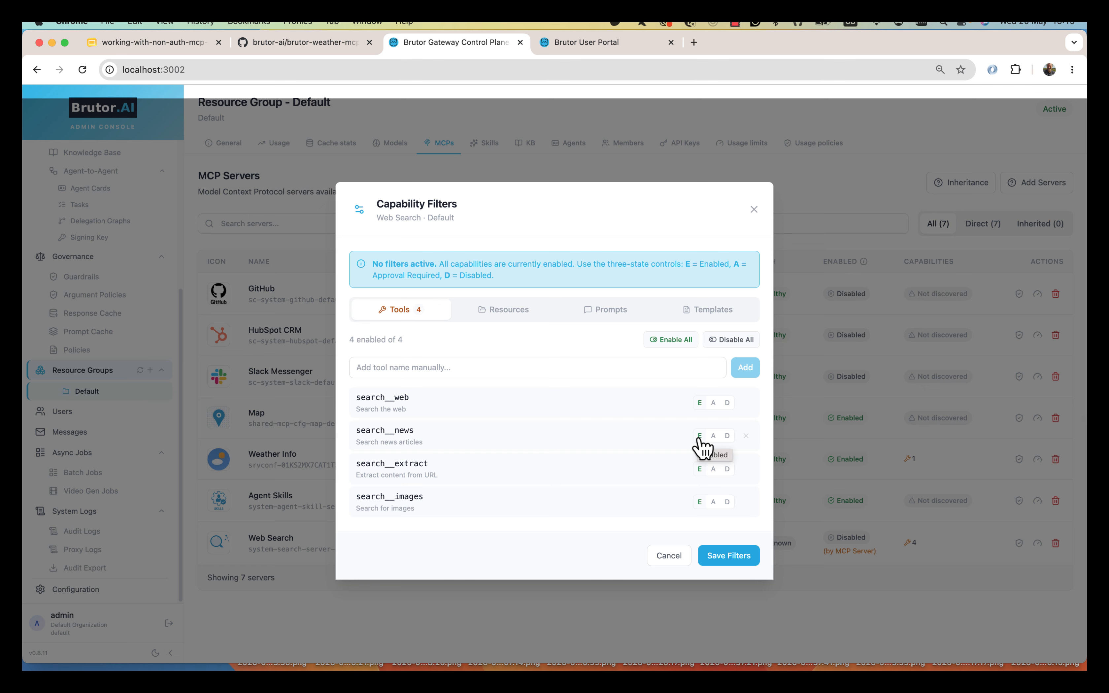
click(728, 436)
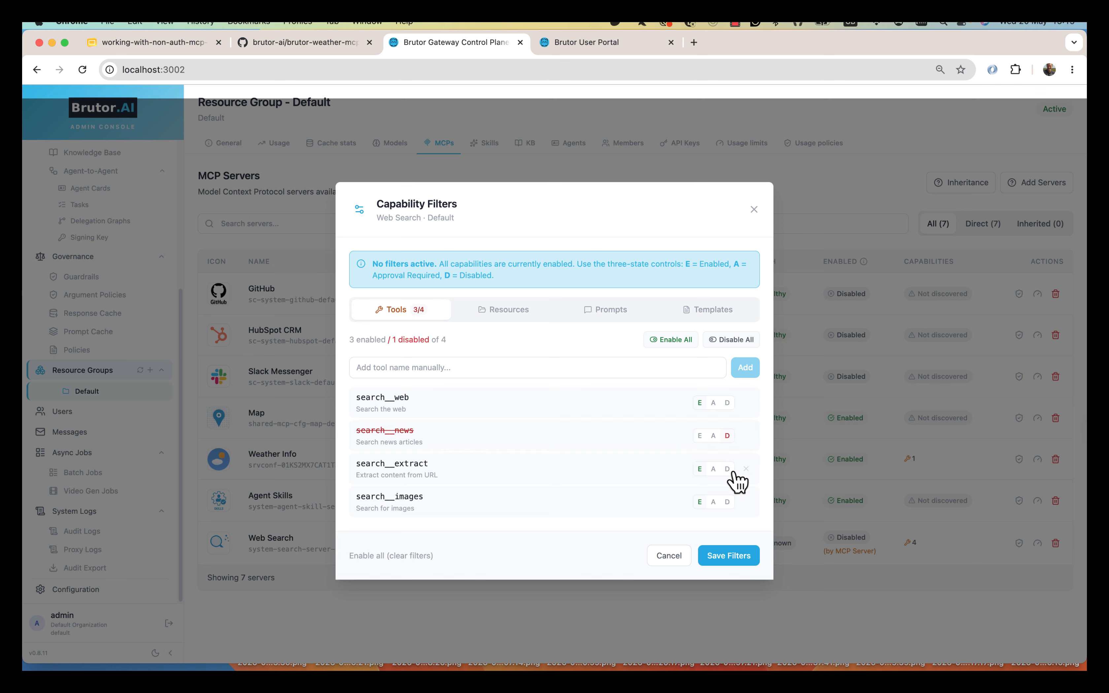
click(730, 470)
click(699, 435)
click(699, 468)
click(669, 556)
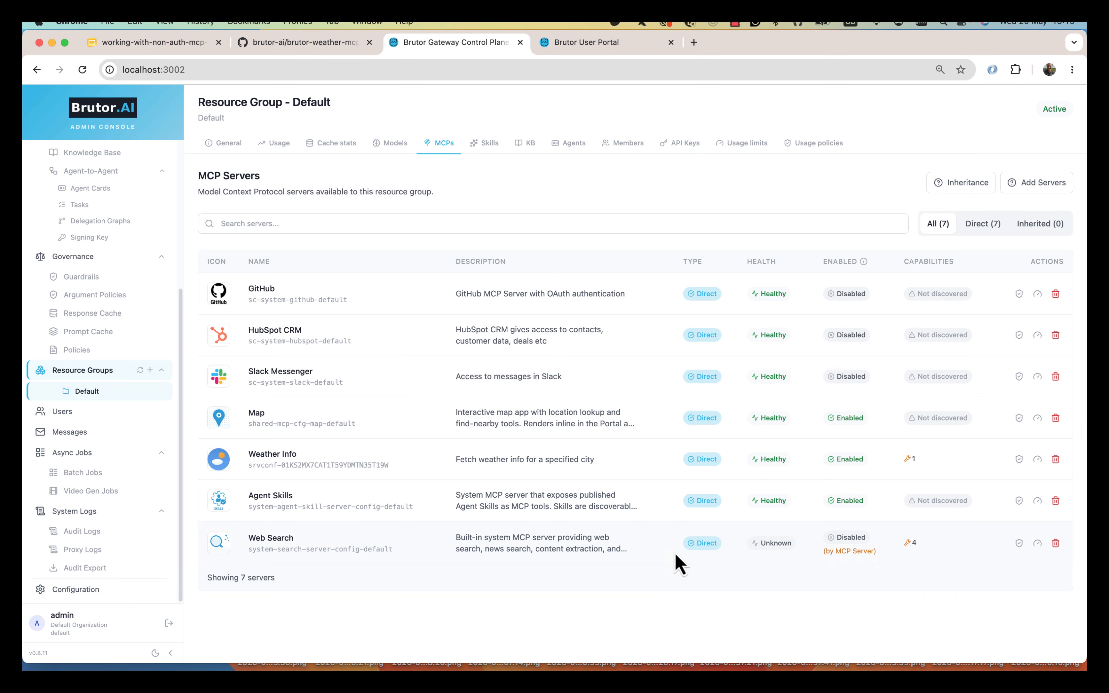
- Recheck Weather Info's filters, view the Default group's members, and go to the User Portal
click(914, 459)
click(669, 506)
click(628, 146)
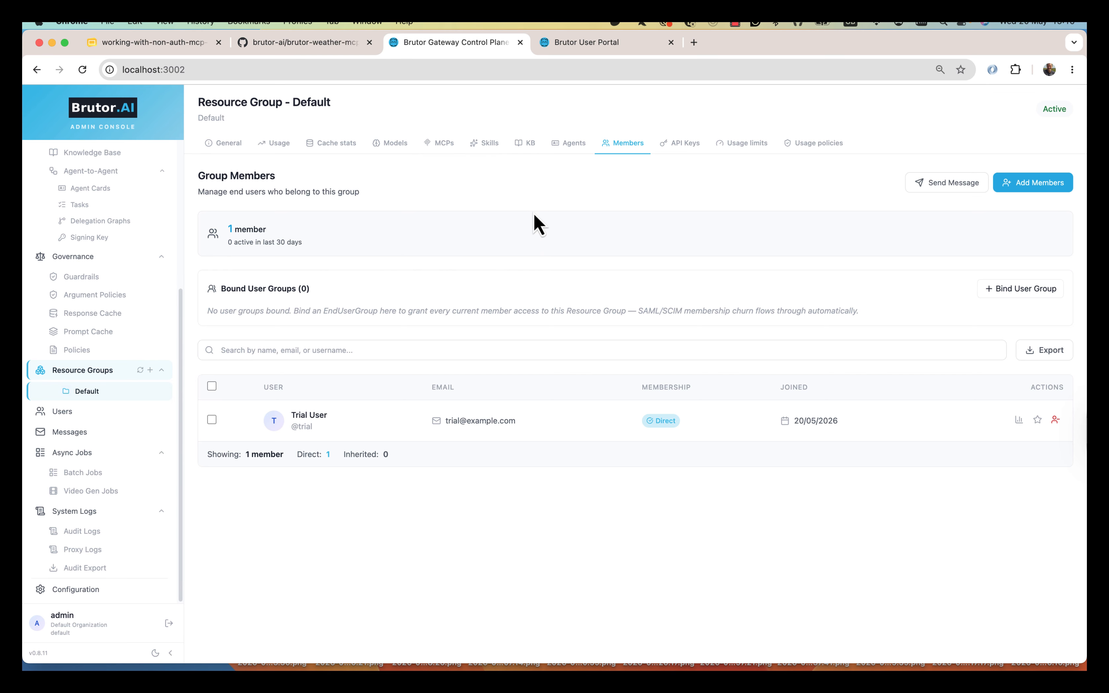
click(606, 40)
- Sign in to the User Portal with the user's username and password
click(518, 371)
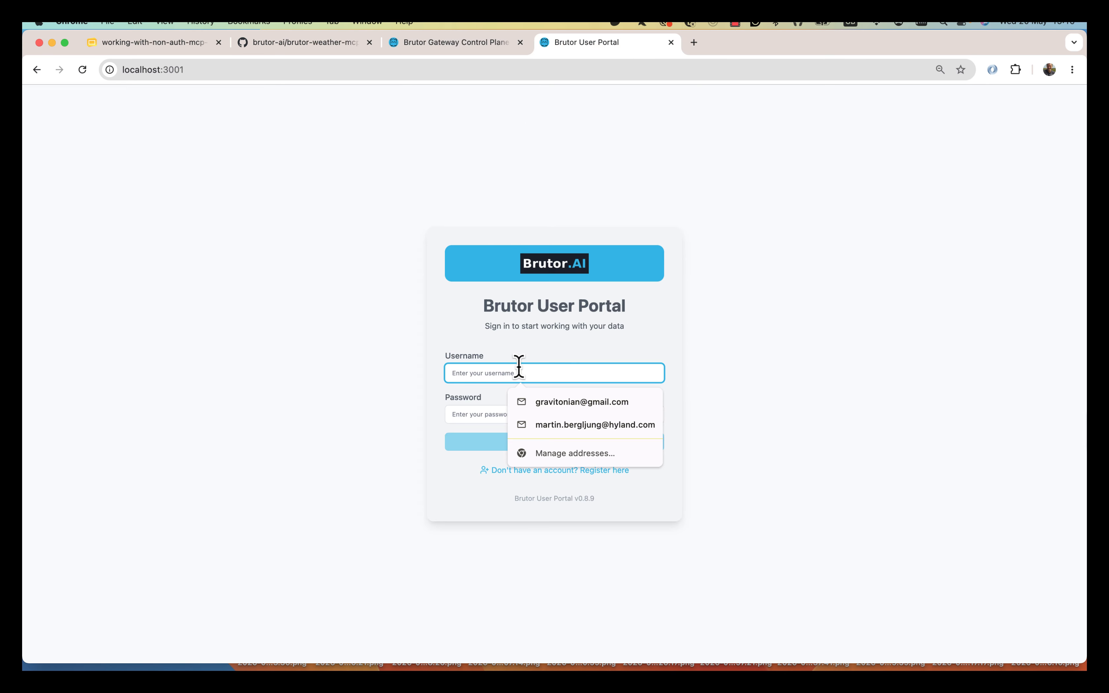
text(trial)
key(Tab)
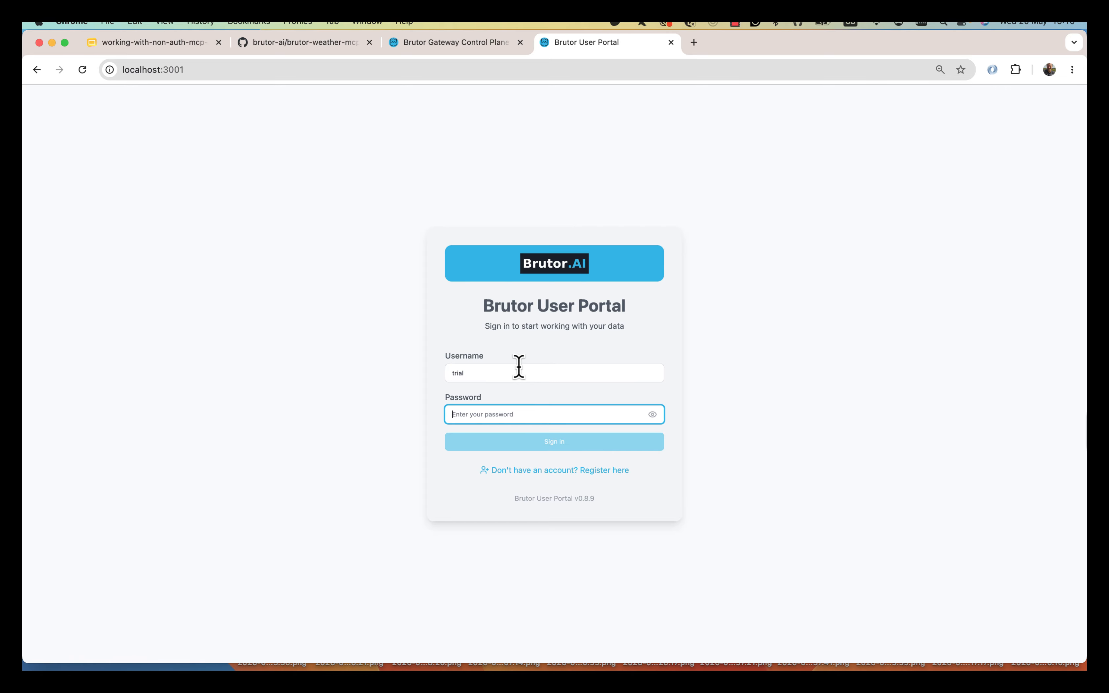
click(522, 444)
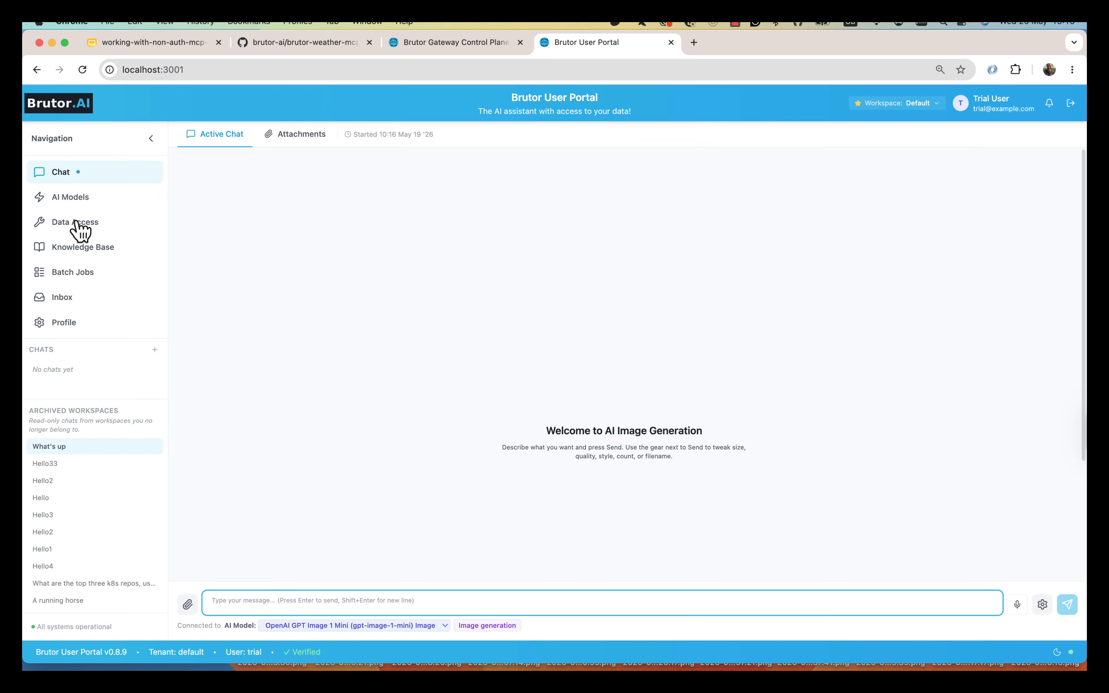
- Check the MCP connection preferences in the profile settings
click(79, 225)
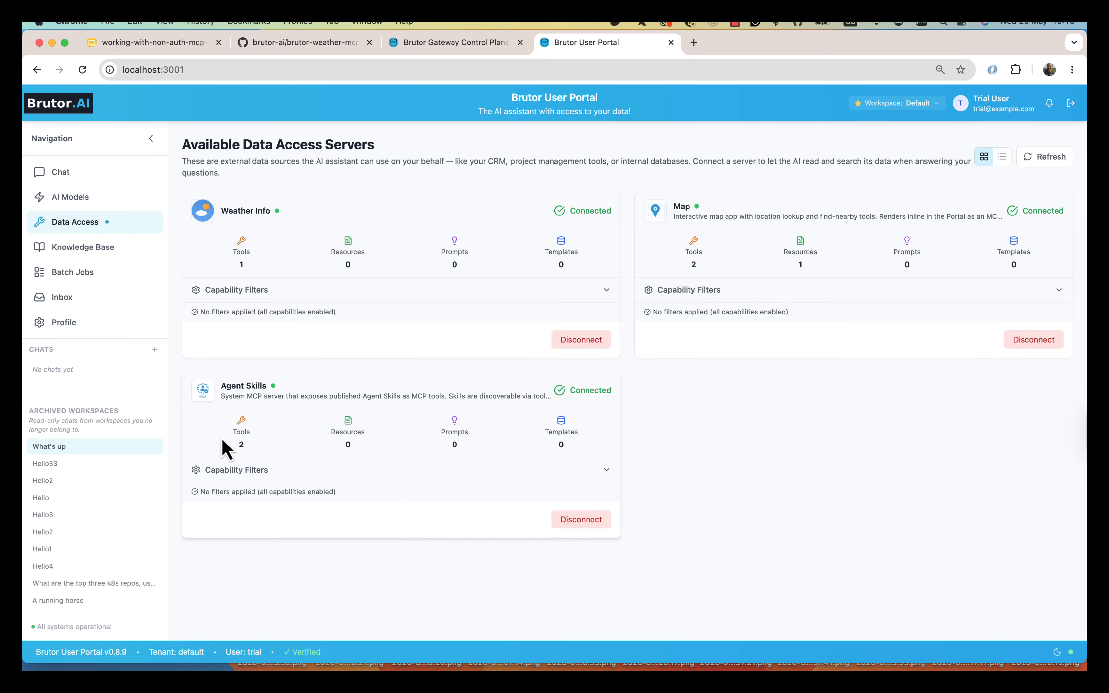
click(81, 326)
click(548, 204)
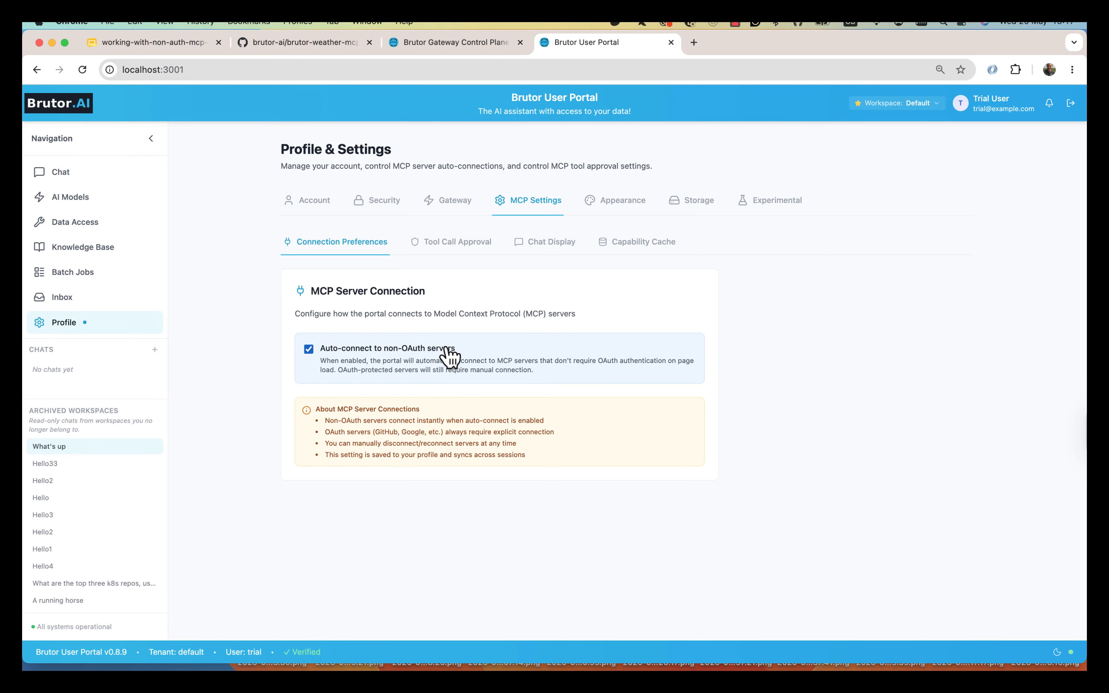
click(94, 229)
- Expand and collapse the capability filters for Weather Info, Map and Agent Skills
click(496, 294)
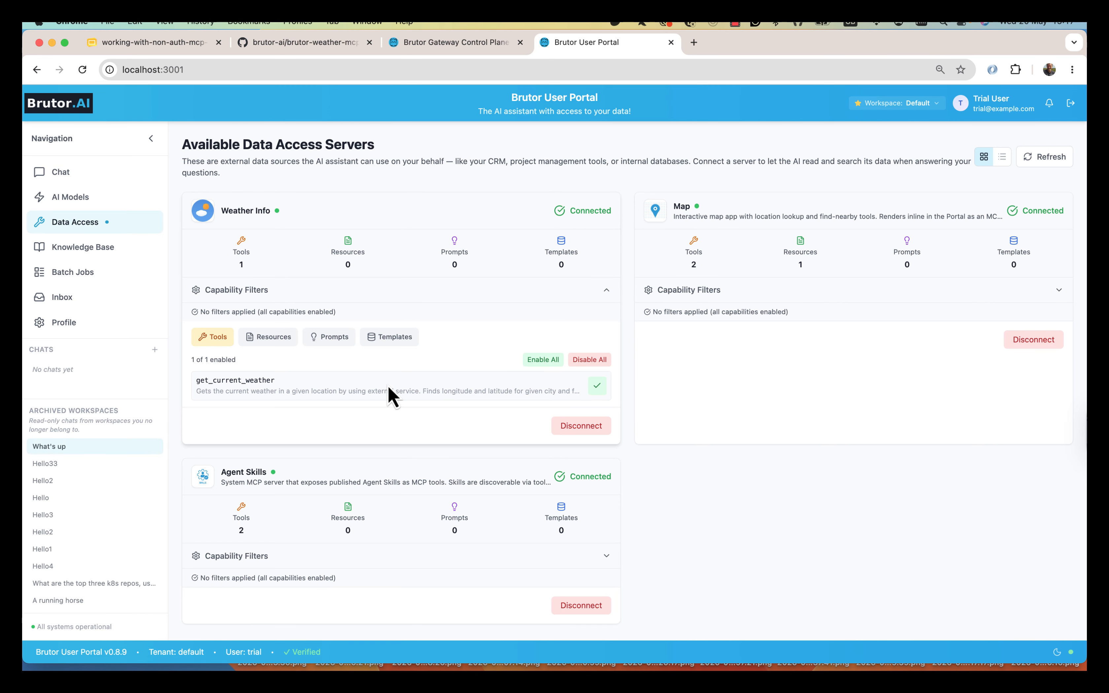
click(606, 290)
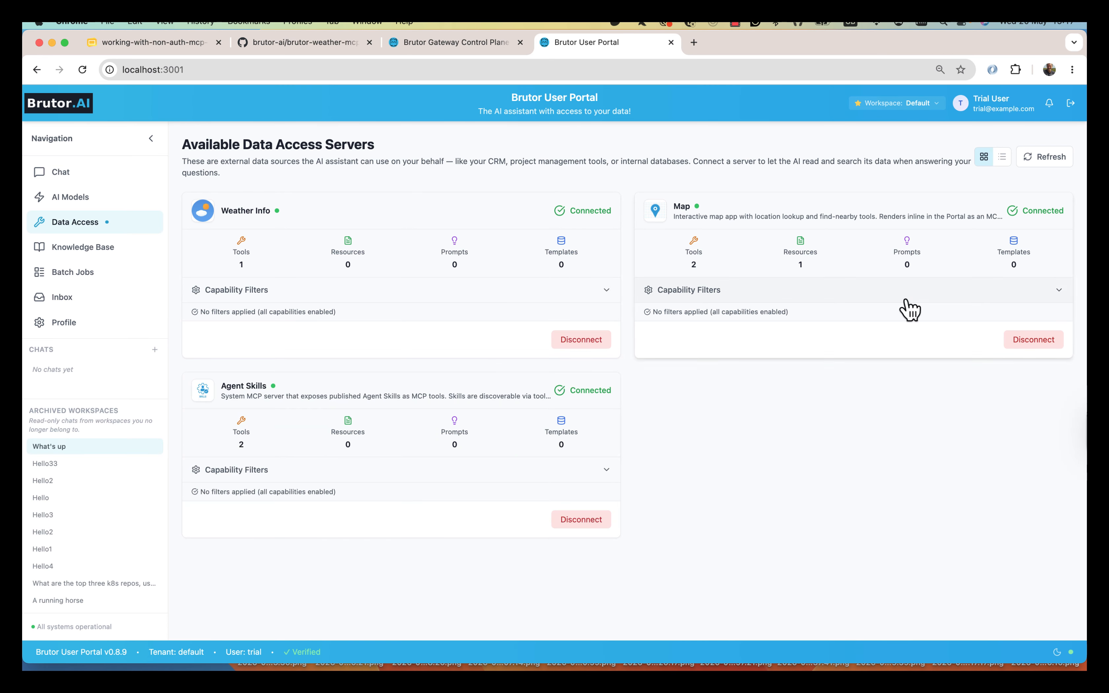
click(1054, 291)
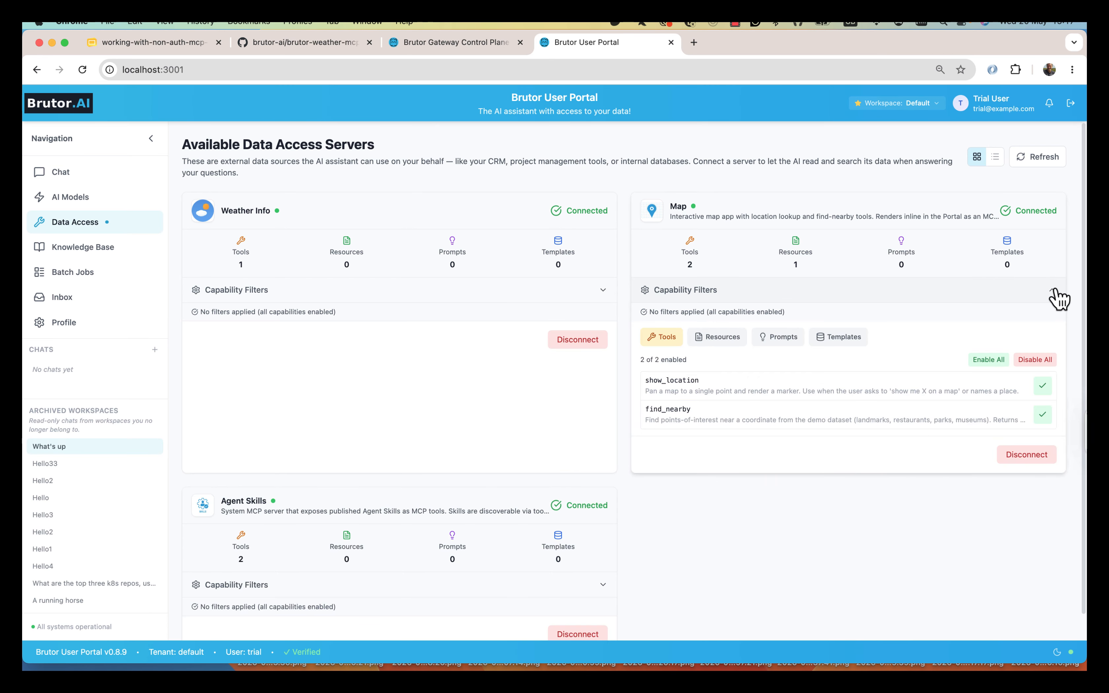
click(1053, 290)
click(556, 469)
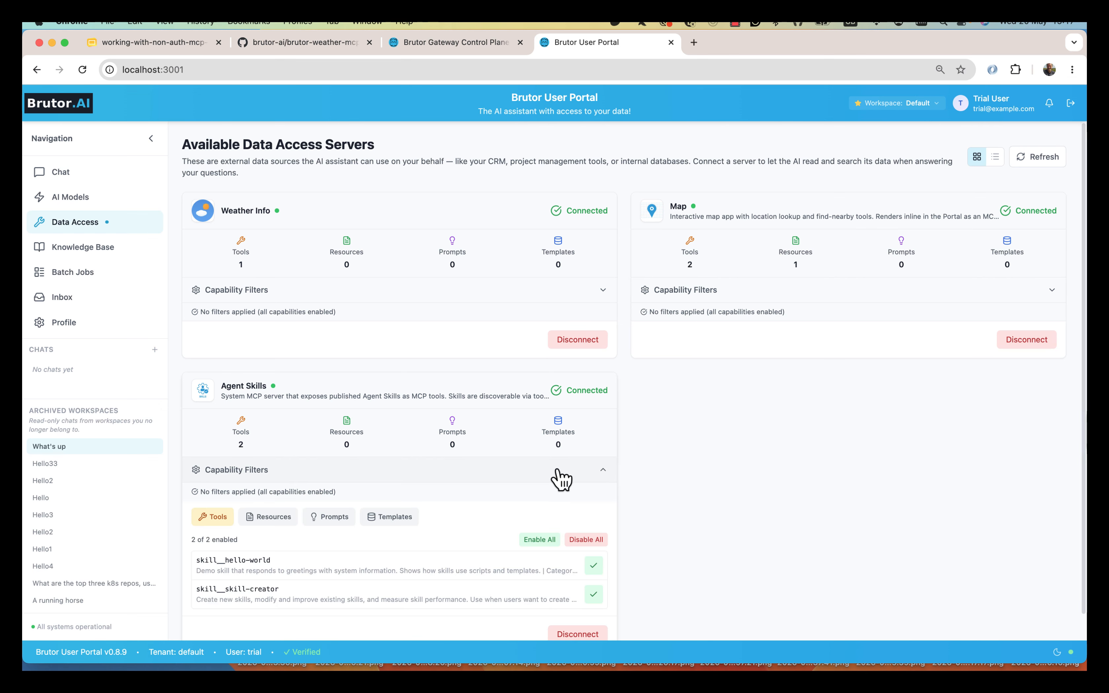
click(557, 470)
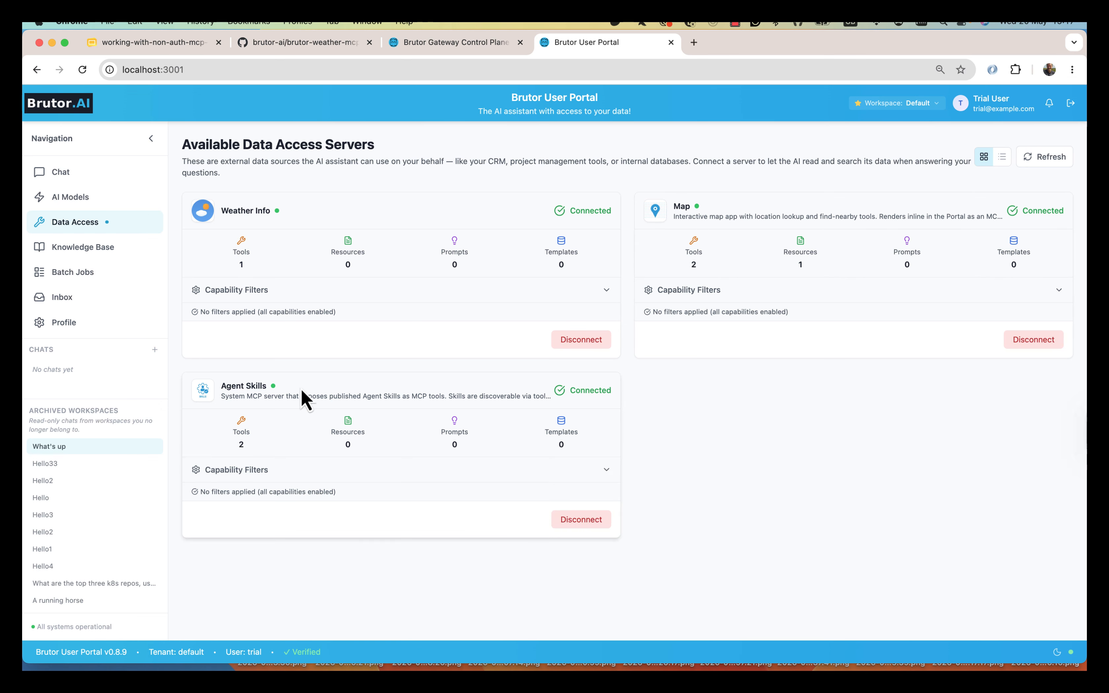
click(82, 174)
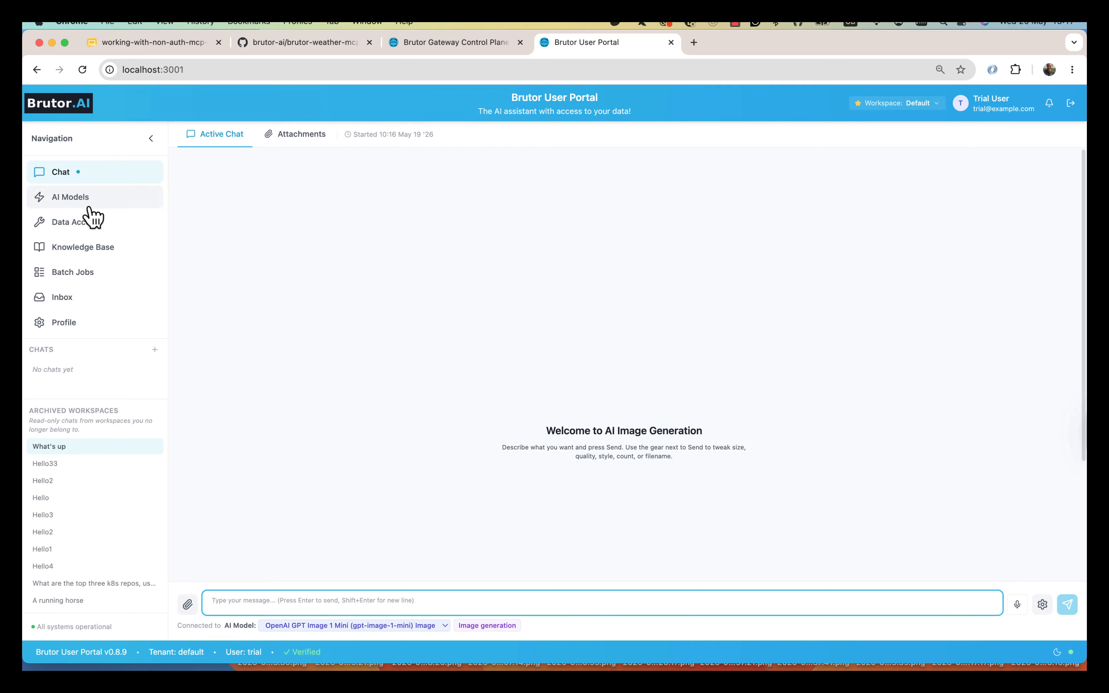
- Switch the chat model to OpenAI GPT-5.2 Auto-Routing
click(82, 199)
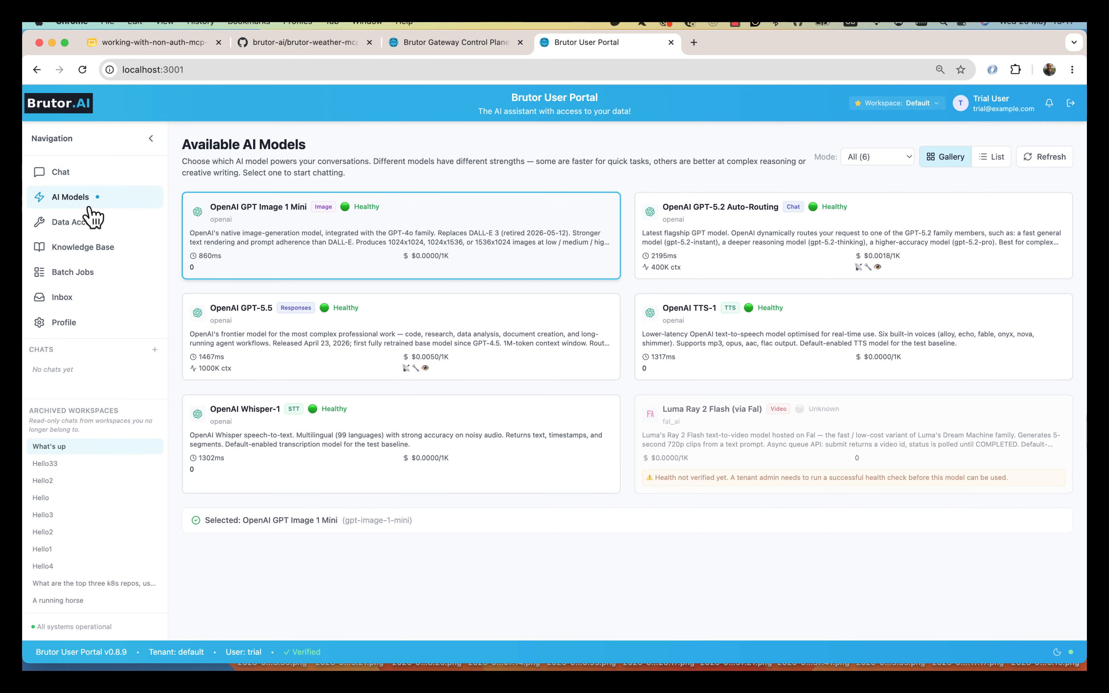
click(73, 179)
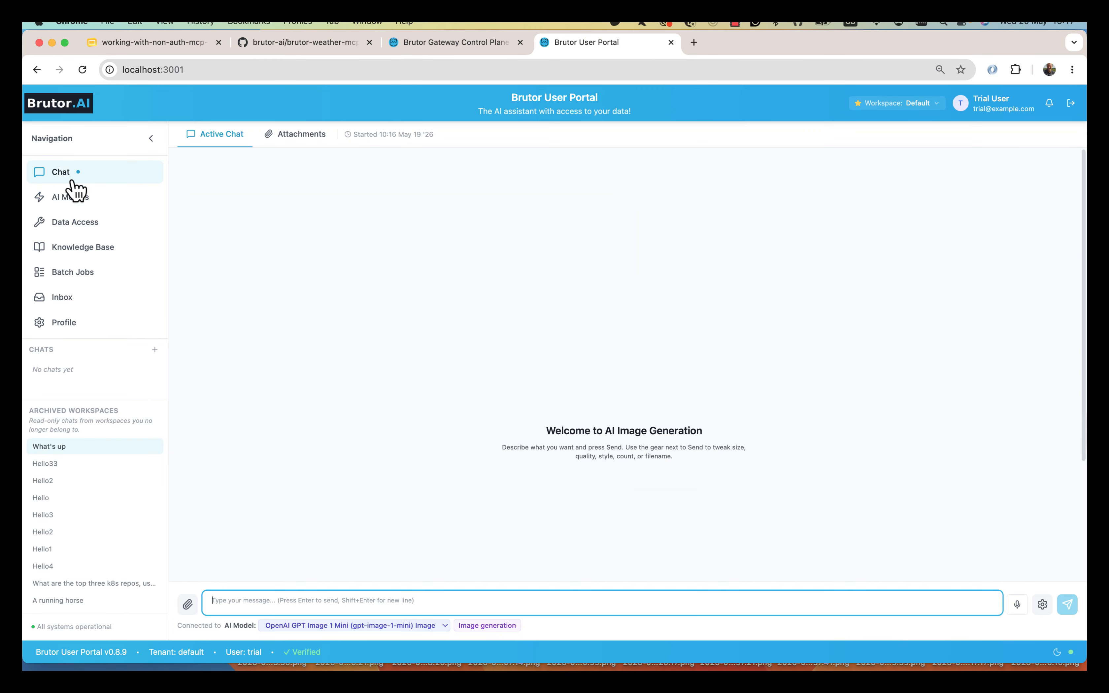
click(395, 628)
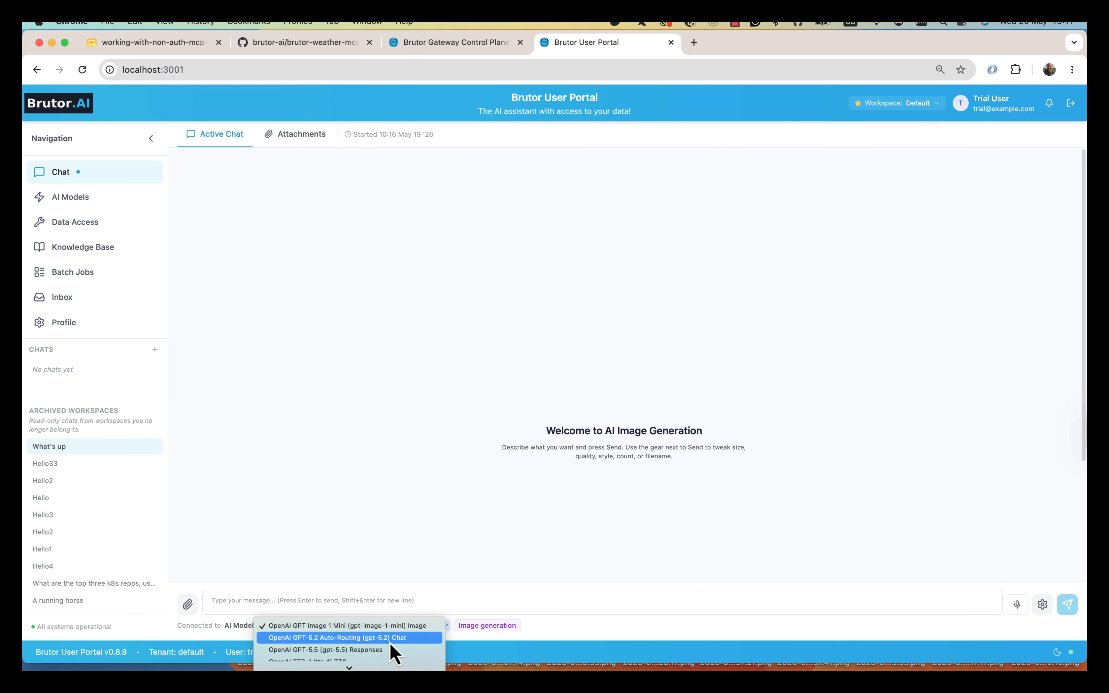
click(391, 640)
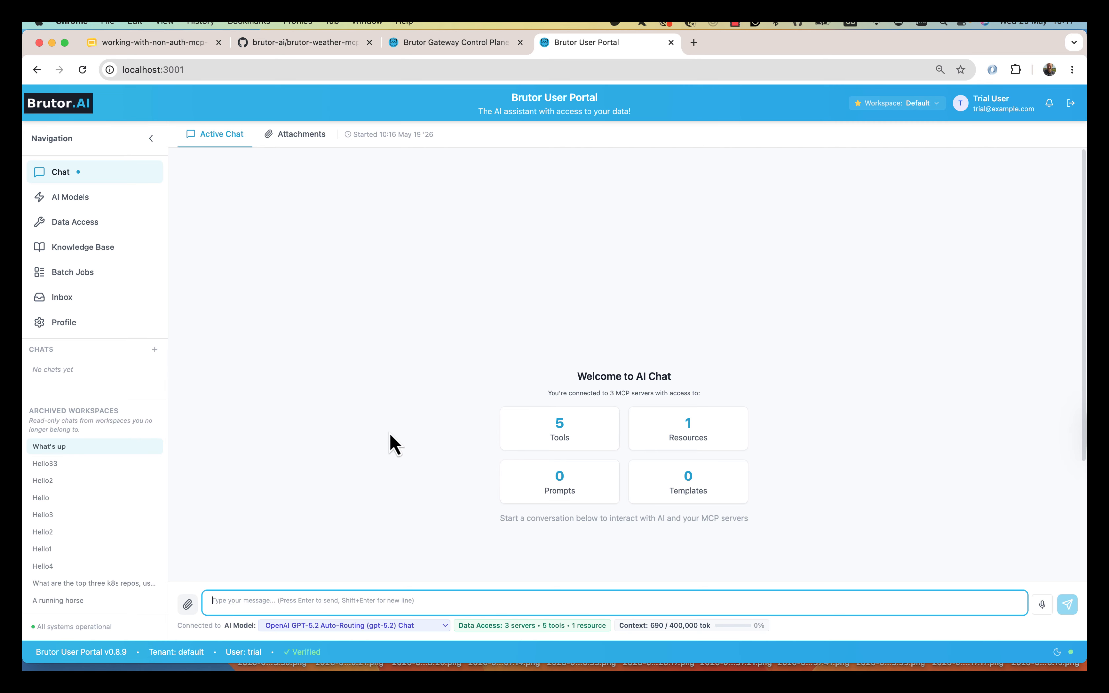
- Ask for London's current weather and approve all get_current_weather calls
text(W)
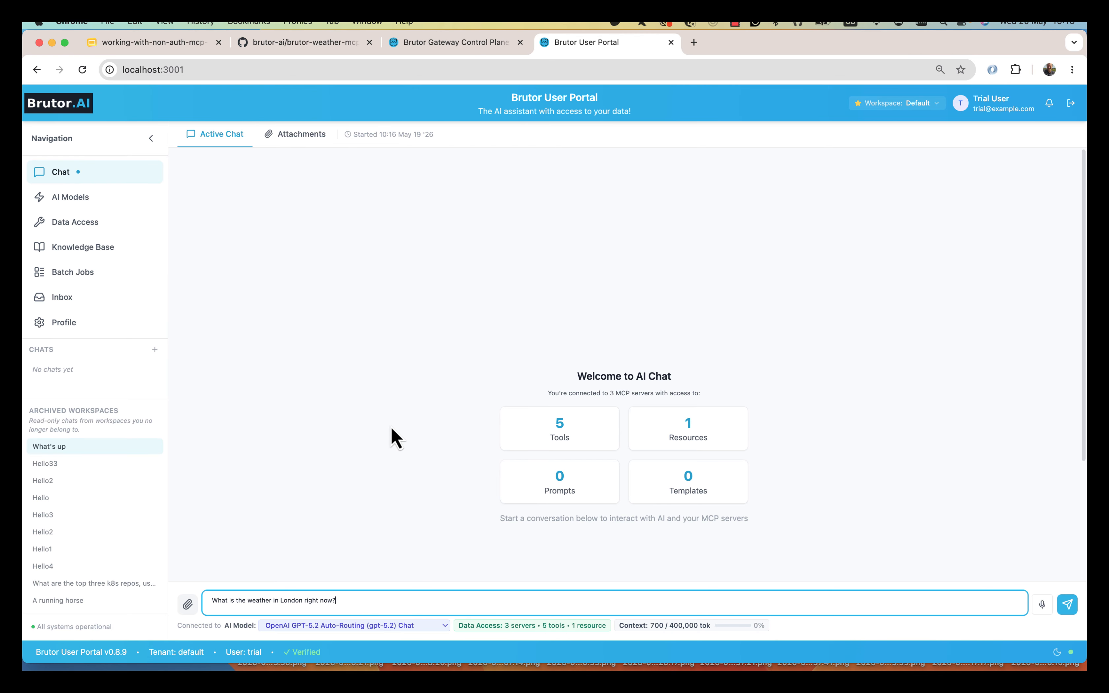
key(Return)
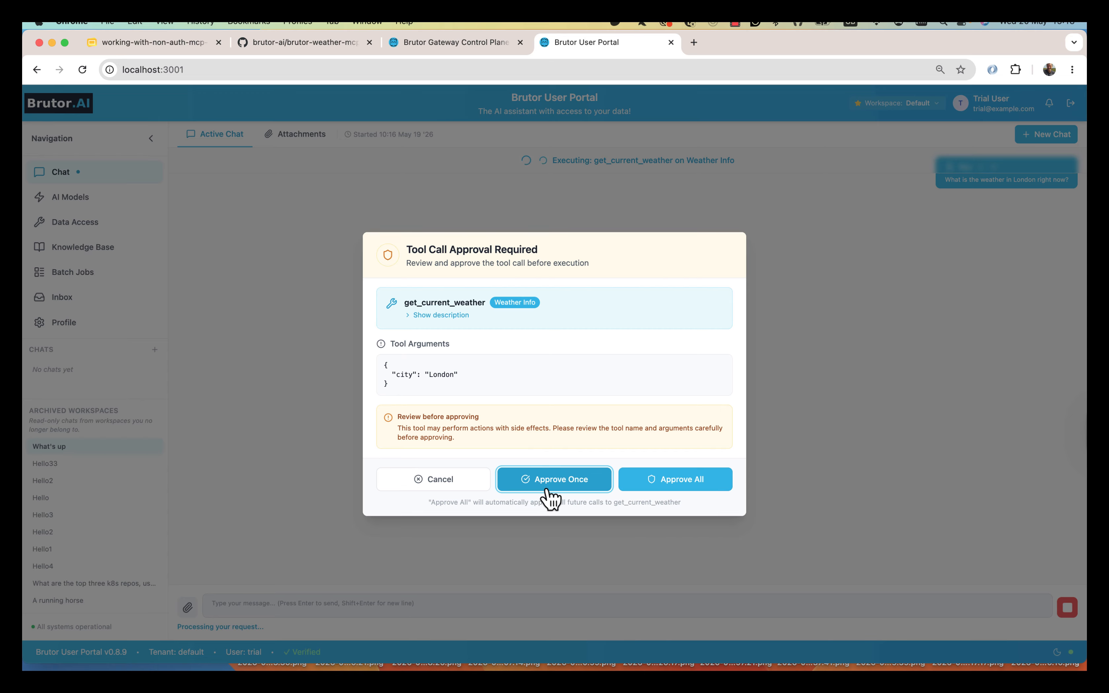
click(698, 485)
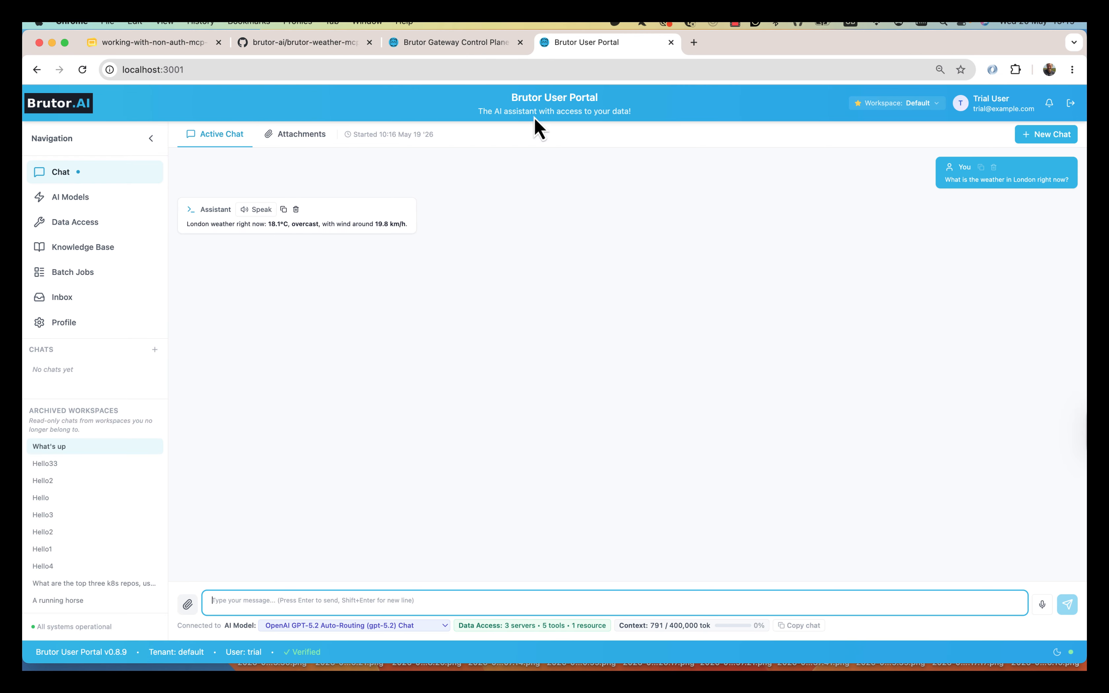
click(458, 44)
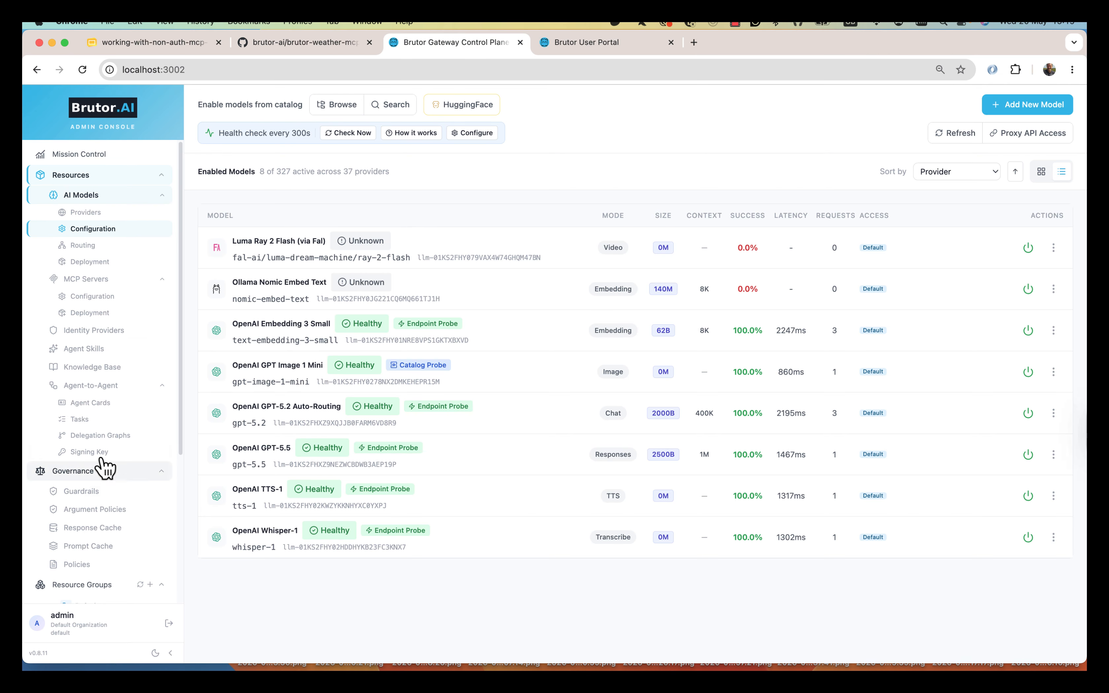
- Review the Default group's Usage tab: 29 requests, $0.003185 cost, one get_current_weather call
scroll(99, 473, down, 5)
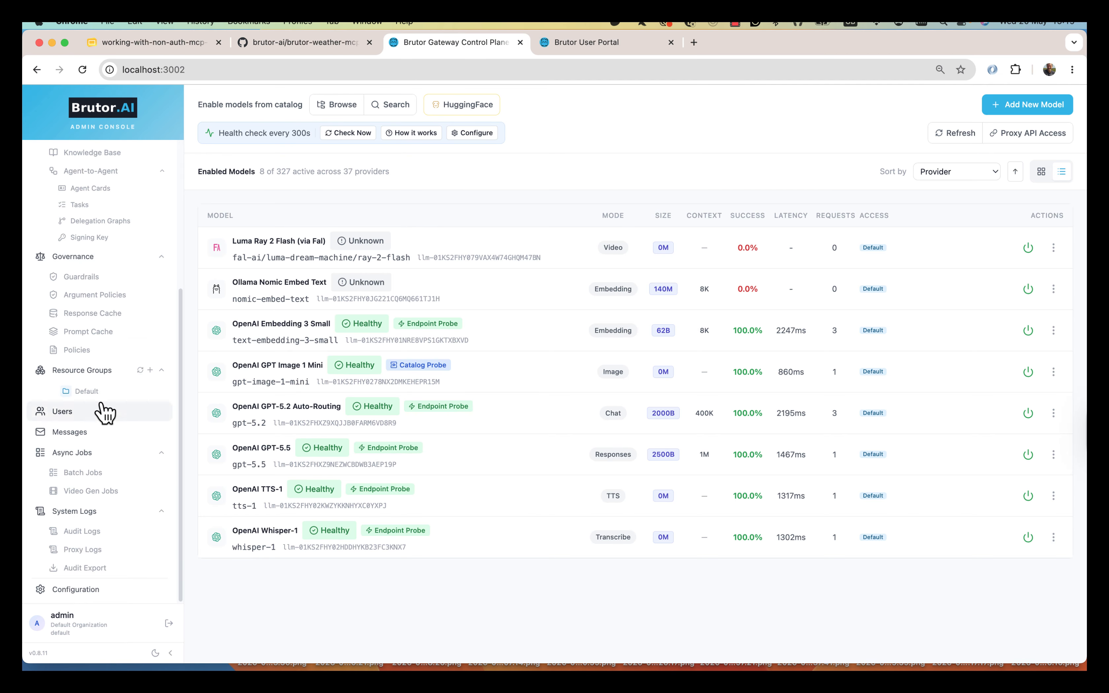
click(92, 393)
click(282, 146)
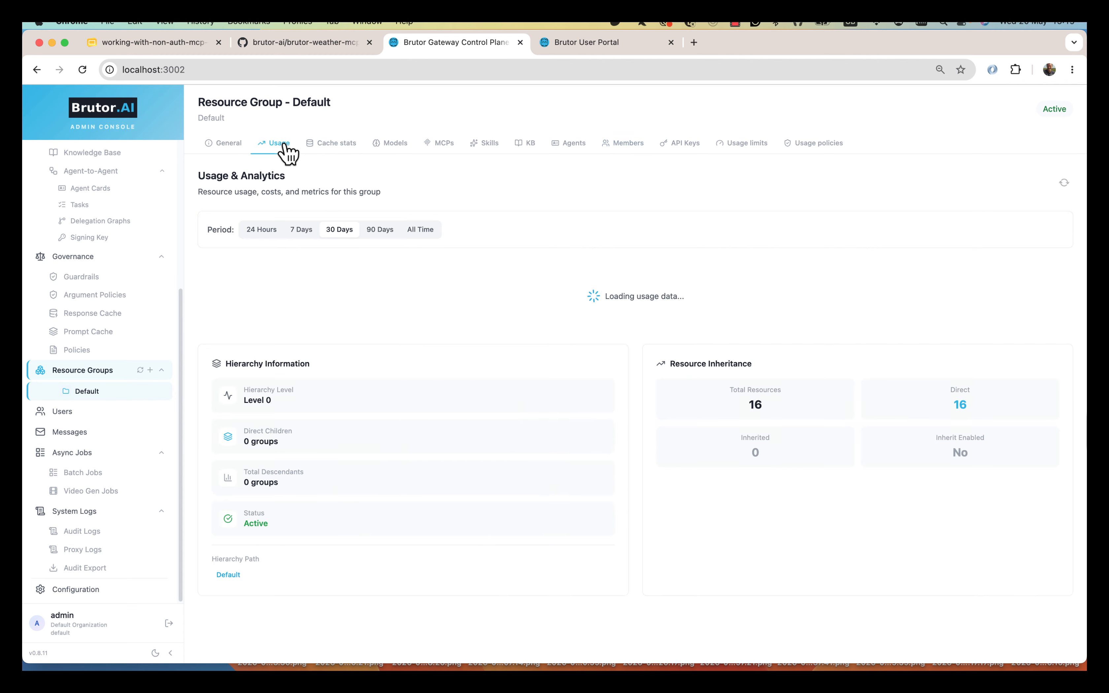
scroll(638, 580, down, 2)
scroll(635, 578, down, 1)
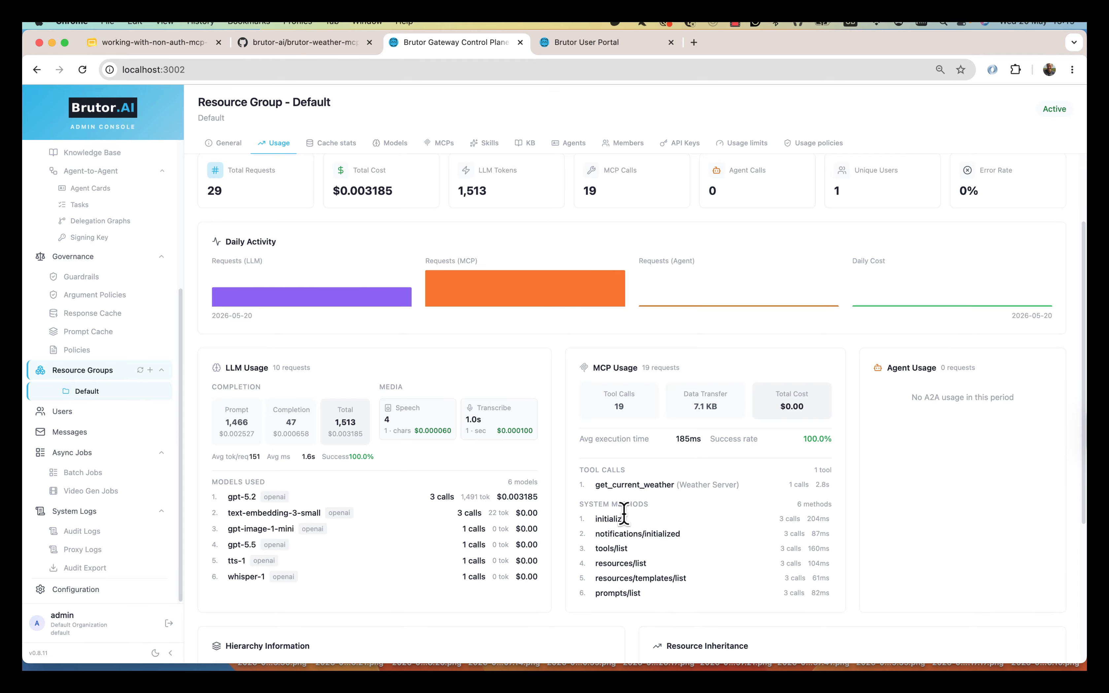
drag(598, 519, 677, 599)
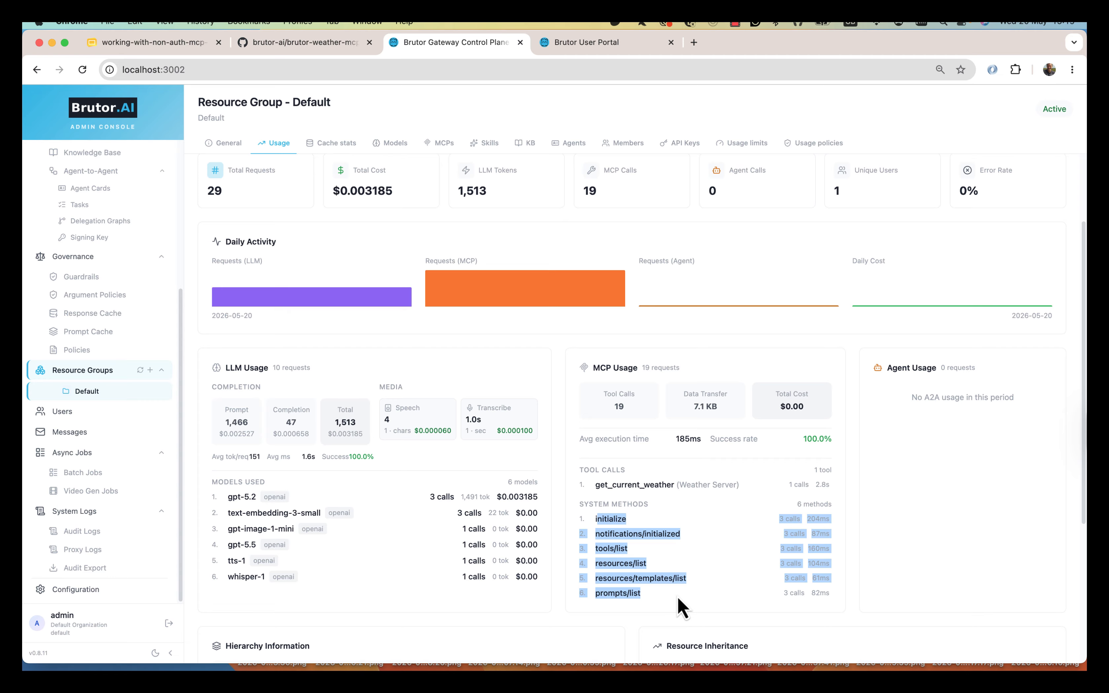
click(677, 597)
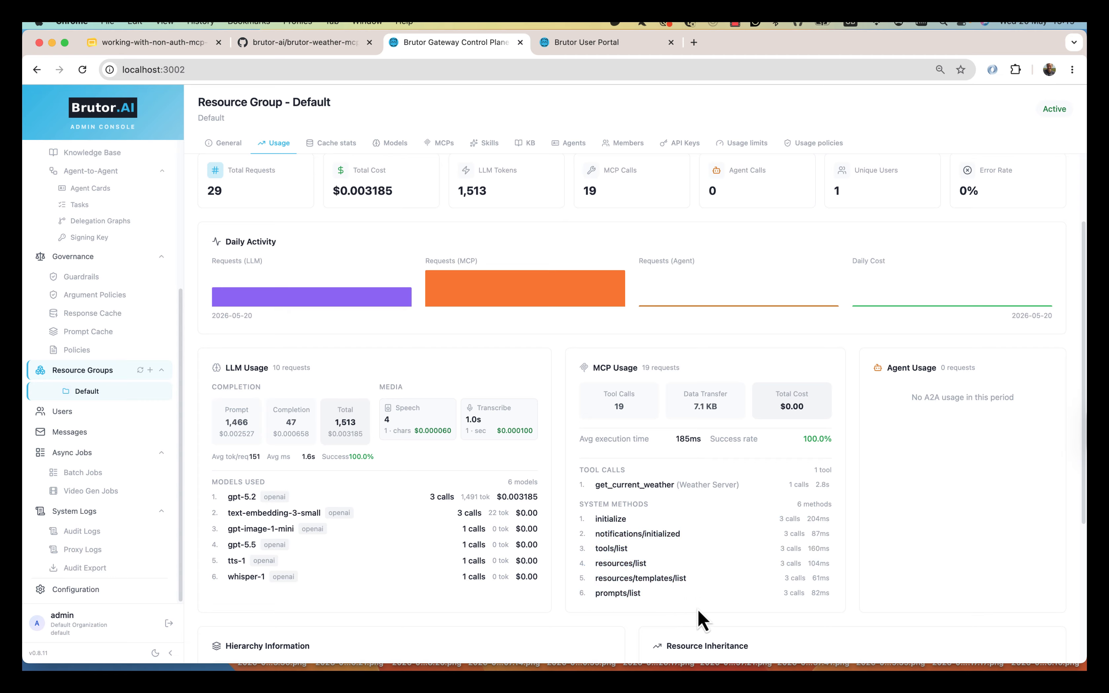
double_click(612, 519)
scroll(639, 286, up, 3)
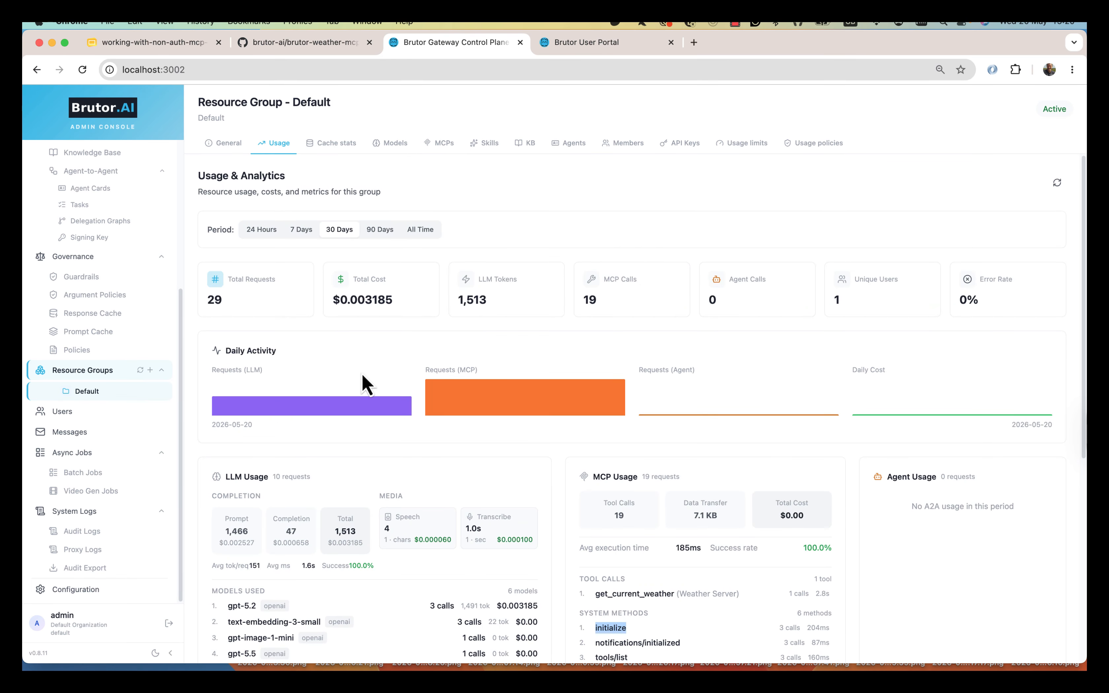
scroll(192, 429, down, 9)
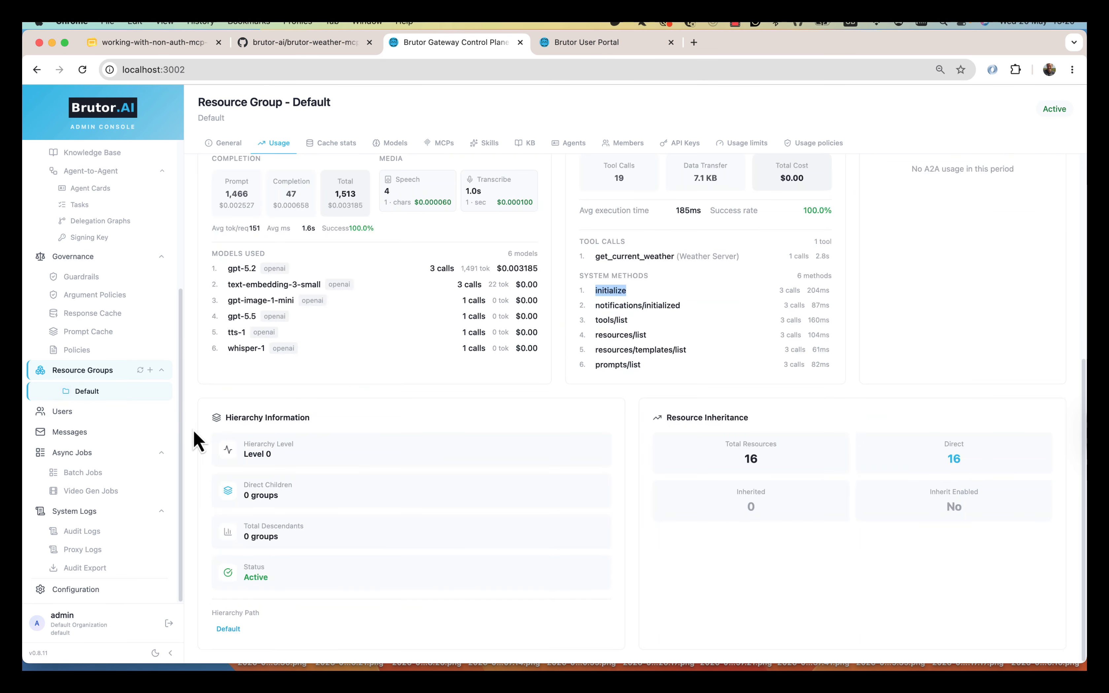
- Inspect the full request and response of the 13:18:40 London get_current_weather proxy log entry
click(90, 552)
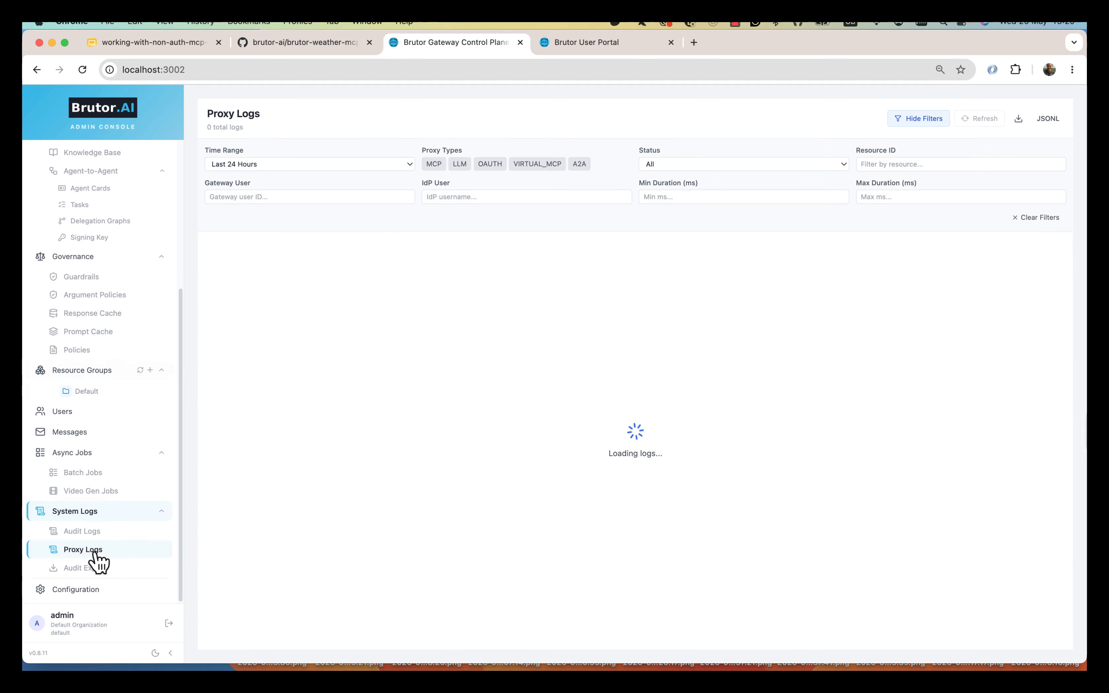
click(765, 291)
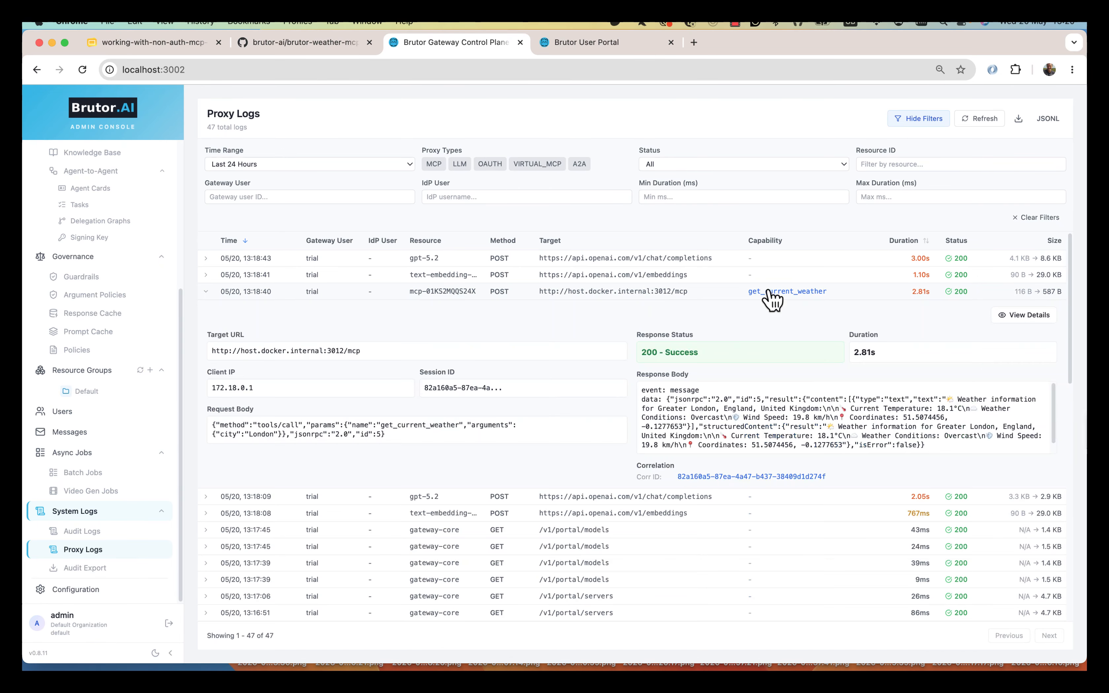
click(1027, 315)
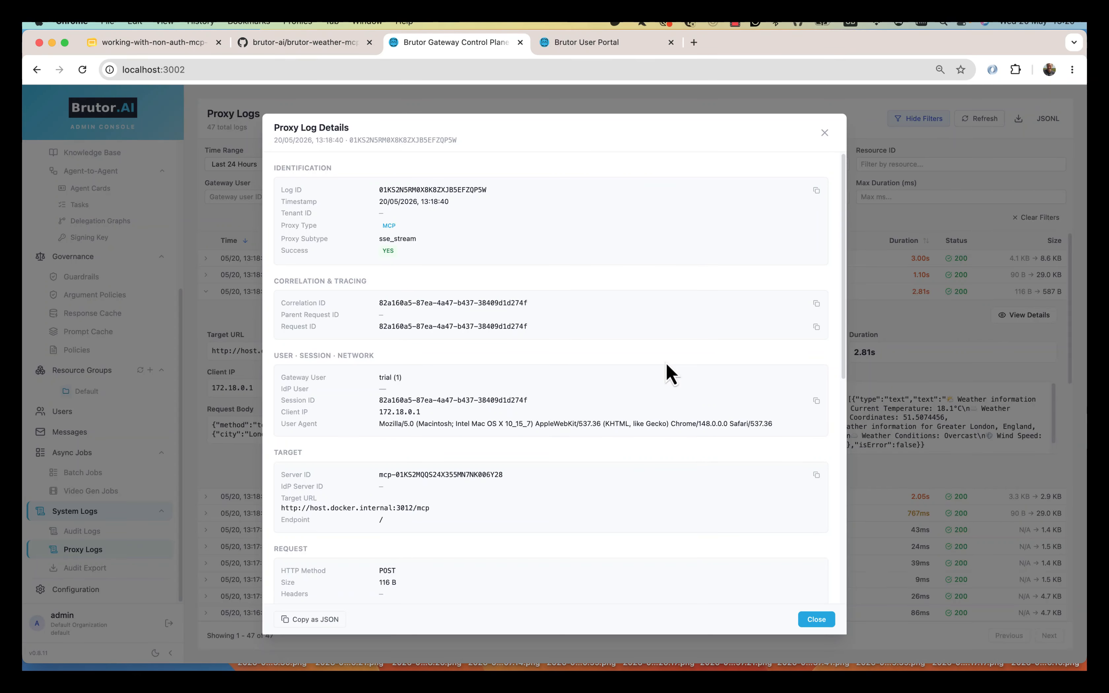
scroll(667, 365, down, 10)
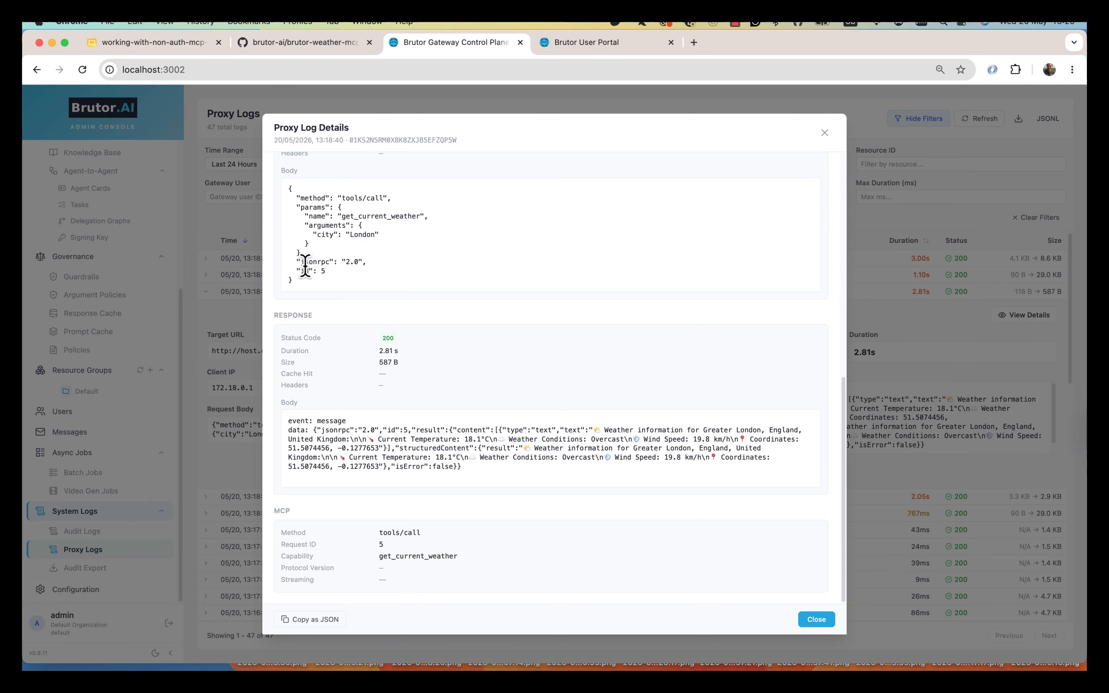
scroll(330, 334, up, 5)
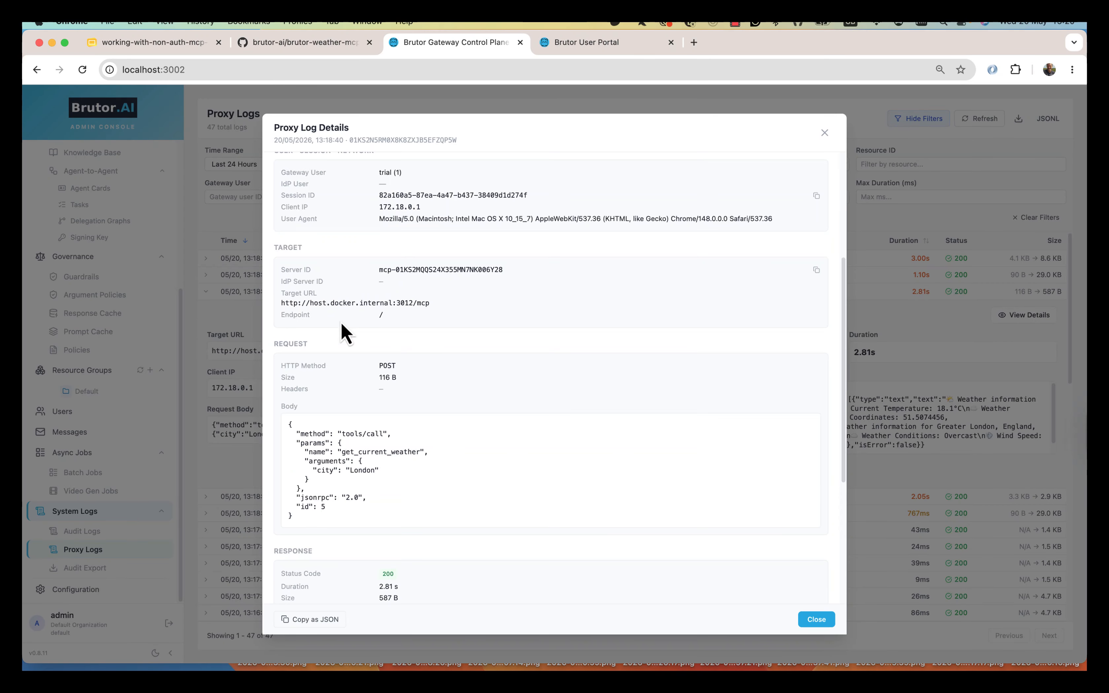
scroll(351, 440, down, 5)
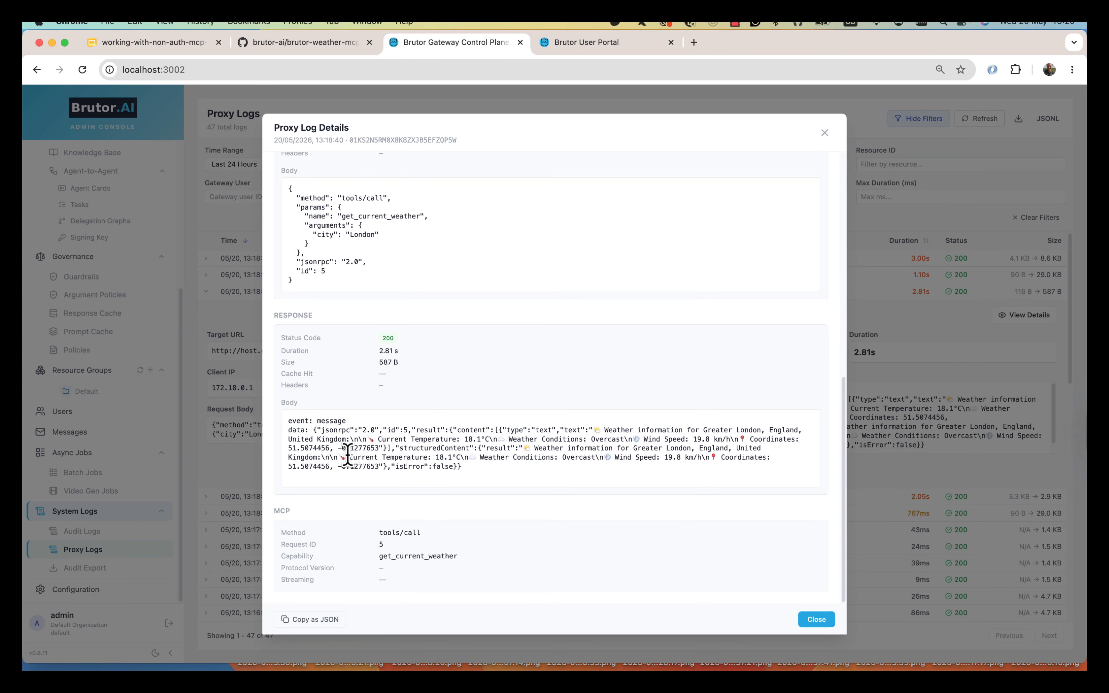
click(816, 622)
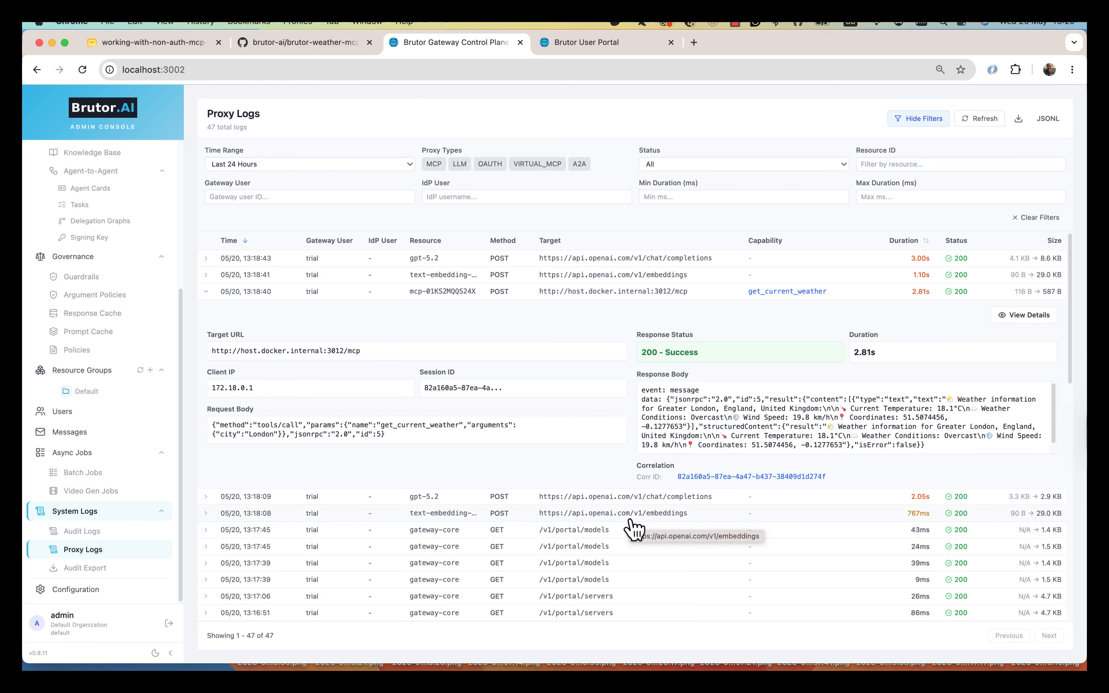
scroll(124, 333, up, 5)
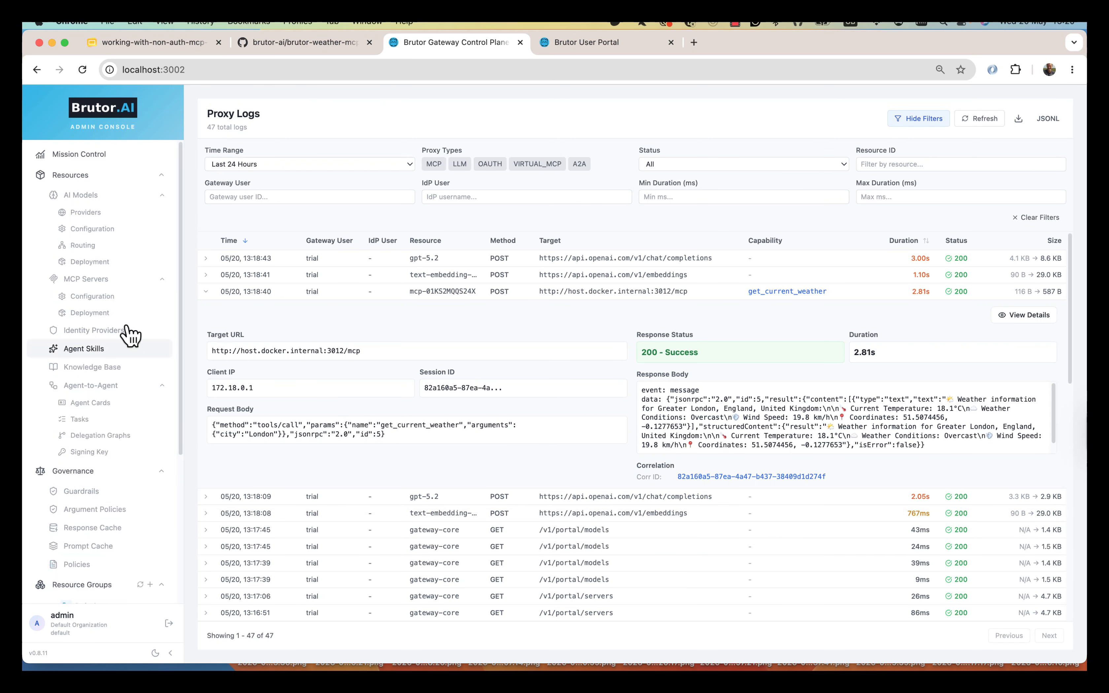
- Copy the Weather Server's gateway proxy URL from its Endpoint dialog
click(111, 299)
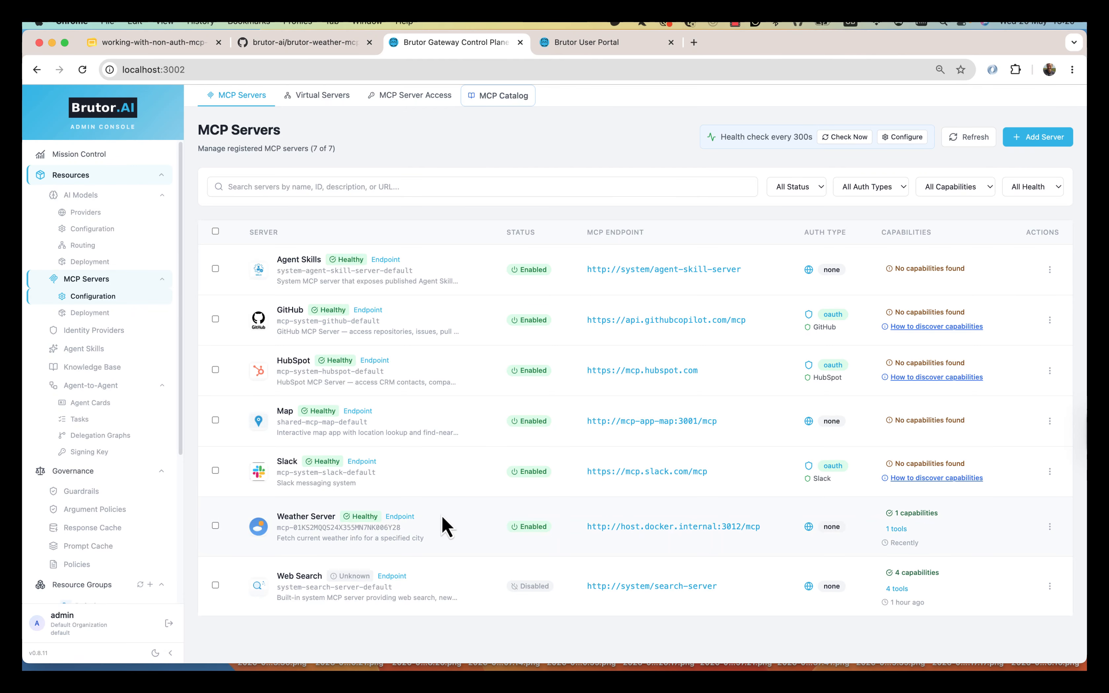
click(400, 517)
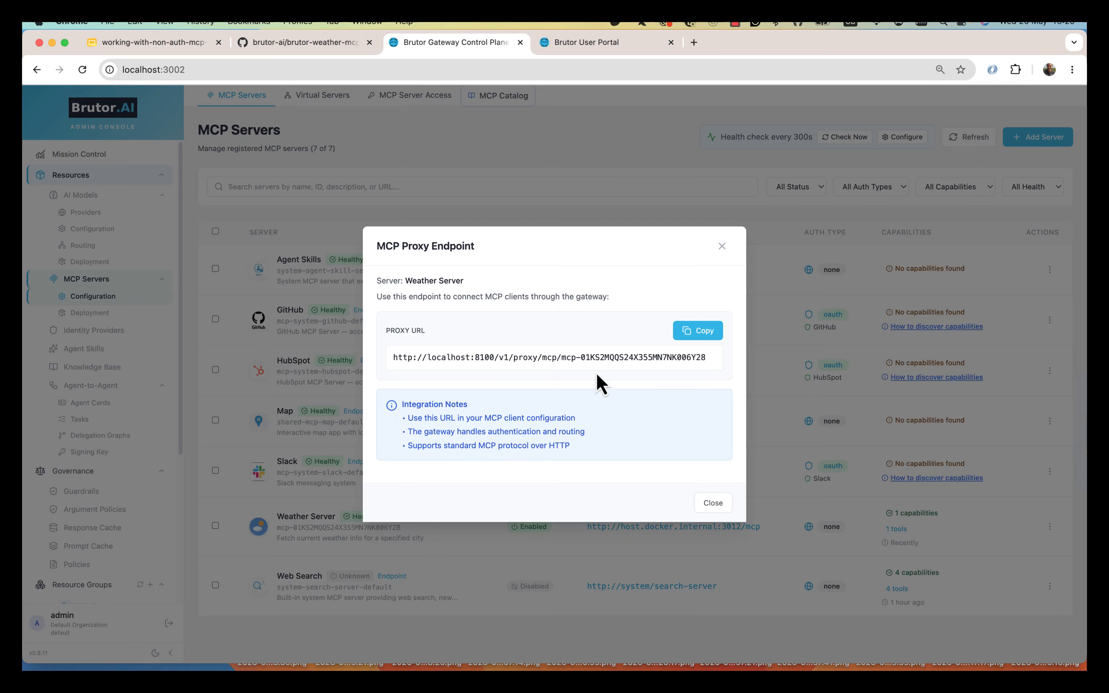
click(690, 331)
click(713, 503)
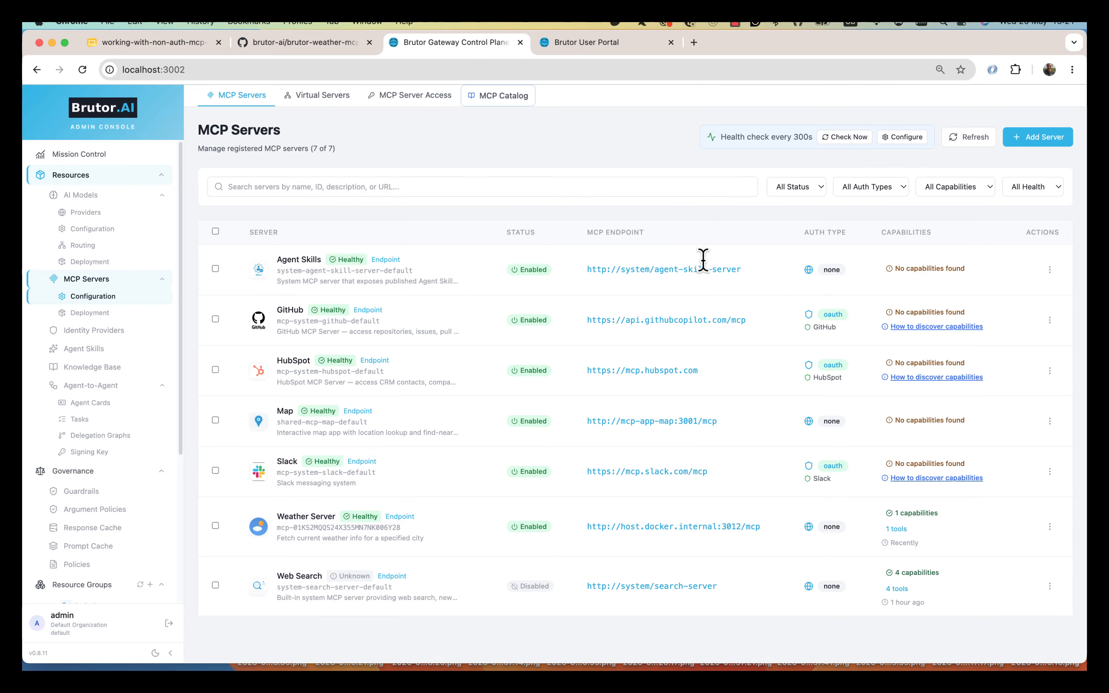
key(super+Tab)
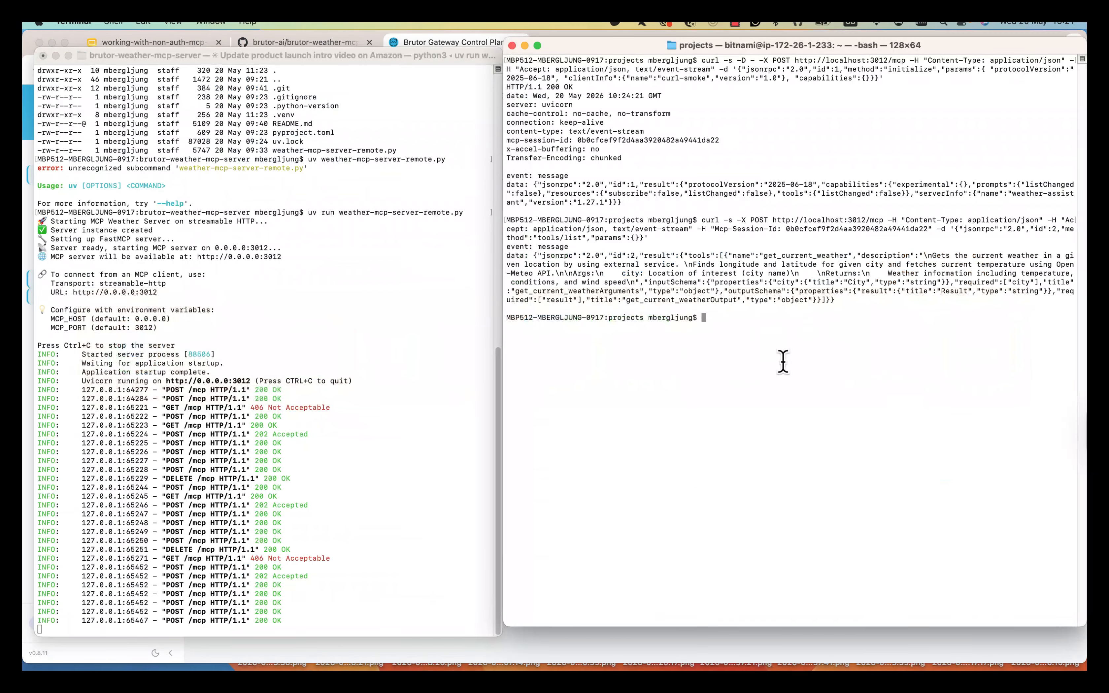
- Rerun the tools/list curl with localhost:3012 replaced by the gateway proxy URL
key(Up)
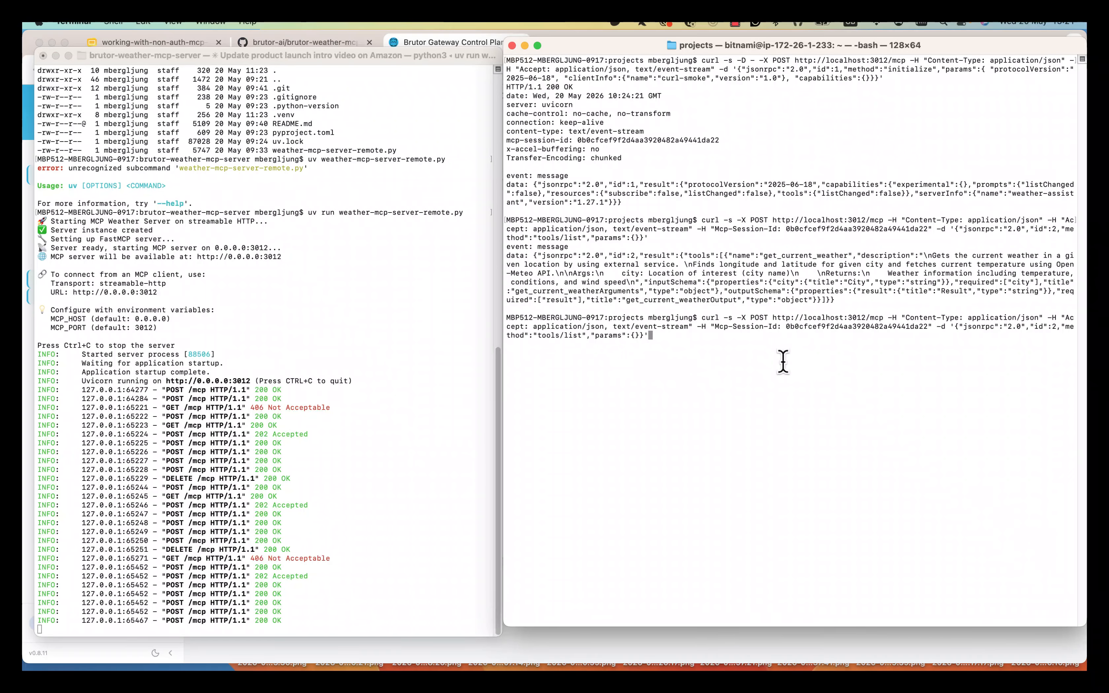
key(Left)
key(Left)
key(Left)
key(Left)
key(Left)
key(Left)
key(Left)
key(Left)
key(Left)
key(Left)
key(Left)
key(Left)
key(Left)
key(Left)
key(Left)
key(Left)
key(Left)
key(Left)
key(Left)
key(Left)
drag(504, 208, 24, 202)
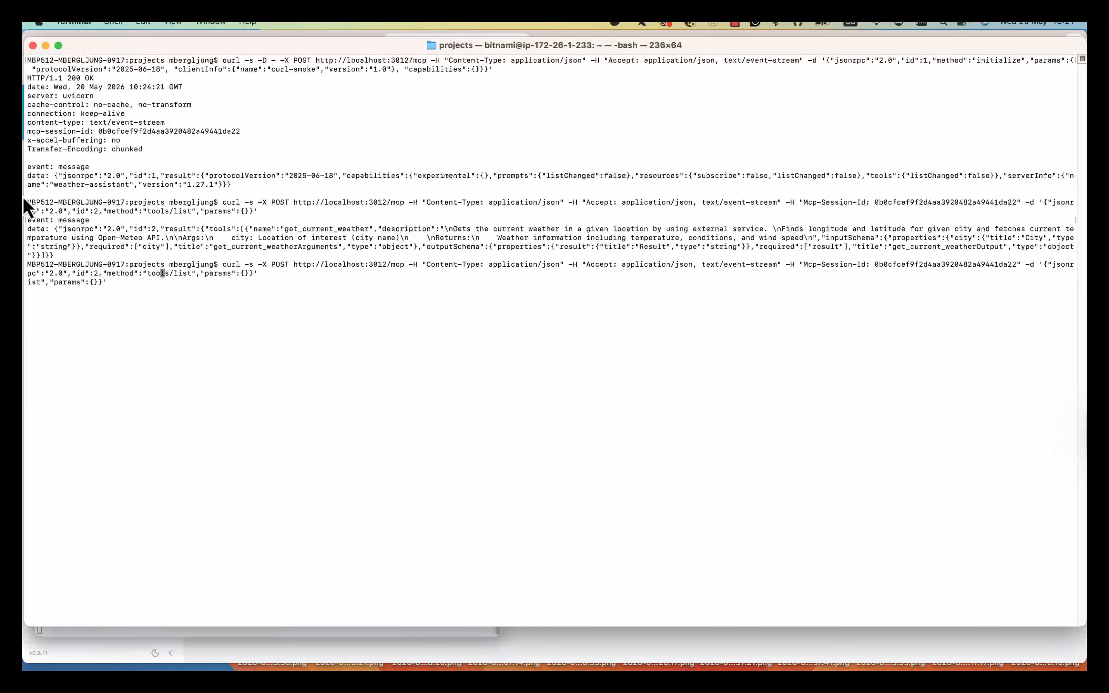
key(Left)
key(Left)
key(Left)
key(Left)
key(Left)
key(Left)
key(Left)
key(Left)
key(Left)
key(Left)
key(Left)
key(Left)
key(Left)
key(Left)
key(Left)
key(Left)
key(Left)
key(Left)
key(Left)
key(Left)
key(Left)
key(Left)
key(Left)
key(Left)
key(Left)
key(Left)
key(Left)
key(Left)
key(Left)
key(Left)
key(Left)
key(Left)
key(Left)
key(Left)
key(Left)
key(Left)
key(Left)
key(Left)
key(Left)
key(Left)
key(Left)
key(Left)
key(Left)
key(Left)
key(Left)
key(Left)
key(Left)
key(Left)
key(Left)
key(Left)
key(Left)
key(Left)
key(Left)
key(Left)
key(Left)
key(BackSpace)
key(BackSpace)
key(BackSpace)
key(BackSpace)
key(BackSpace)
key(BackSpace)
key(BackSpace)
key(BackSpace)
key(BackSpace)
key(BackSpace)
key(BackSpace)
key(BackSpace)
key(BackSpace)
key(BackSpace)
key(BackSpace)
key(BackSpace)
key(BackSpace)
key(BackSpace)
key(BackSpace)
key(BackSpace)
key(BackSpace)
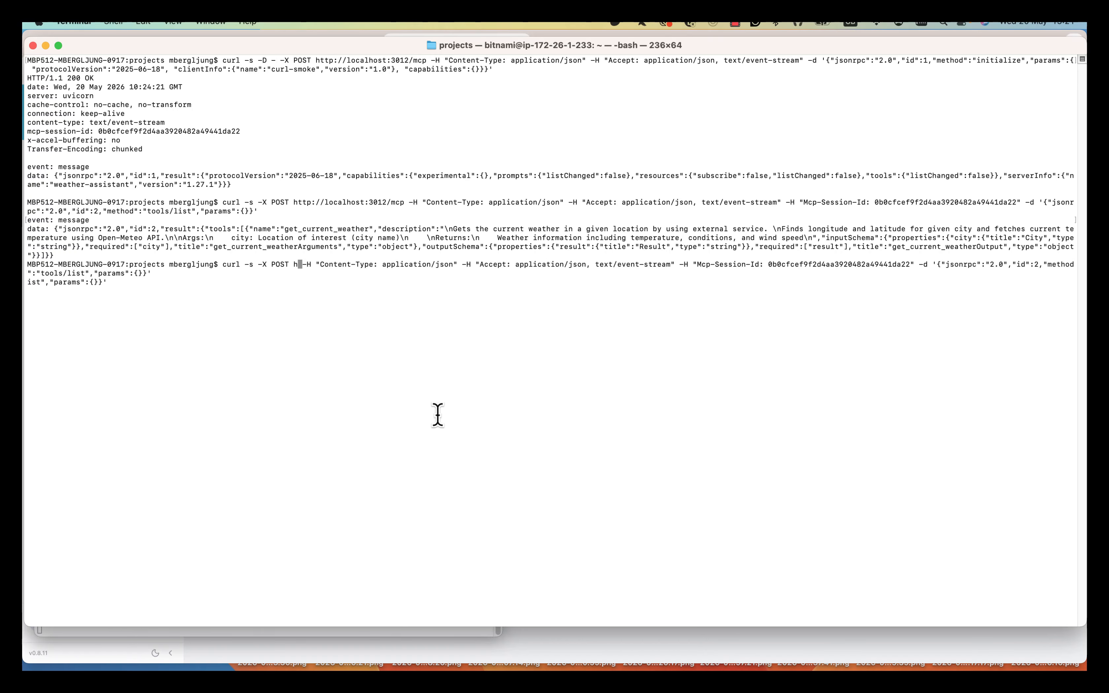
key(super+v)
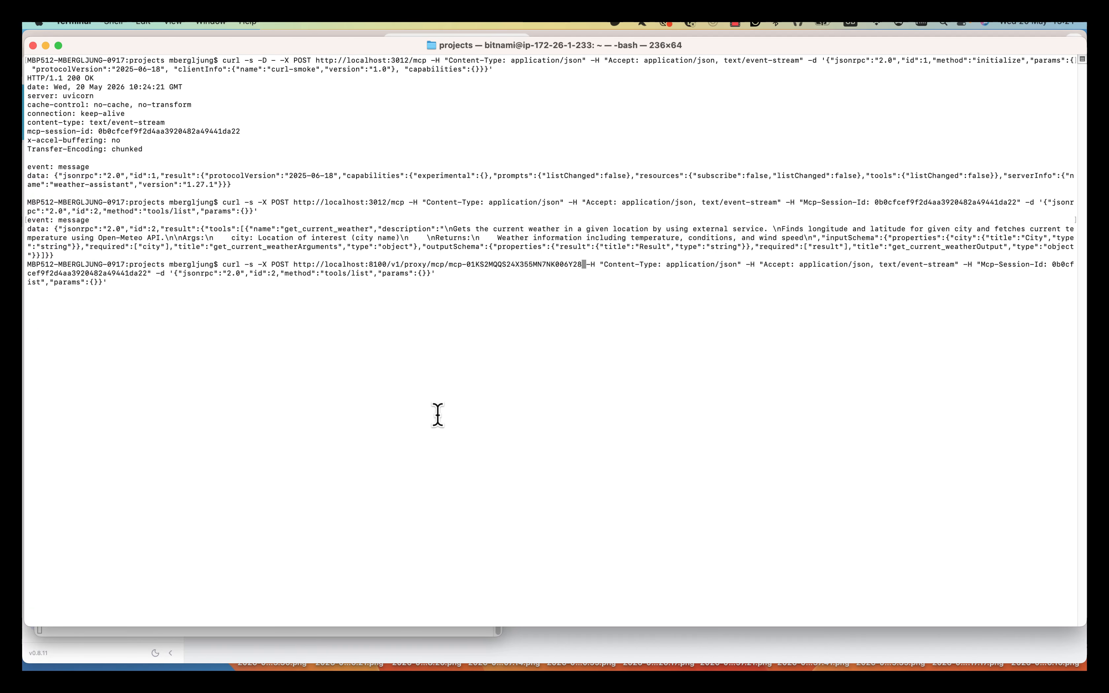
key(Return)
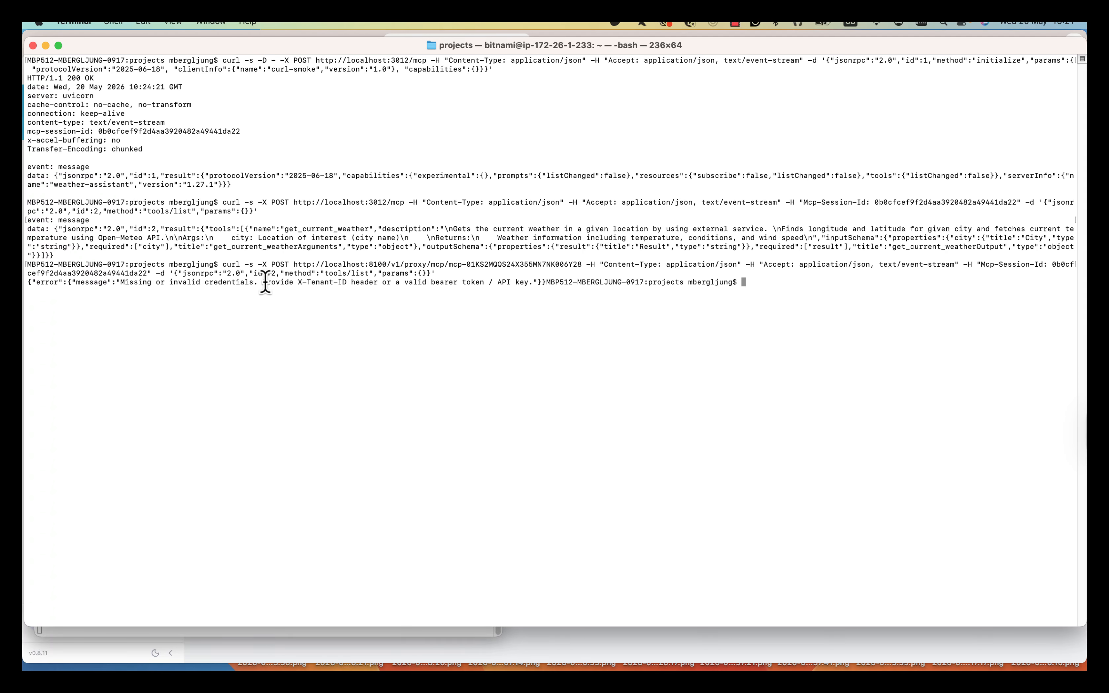
- Examine the missing-credentials error, highlighting its X-Tenant-ID requirement
drag(265, 283, 486, 283)
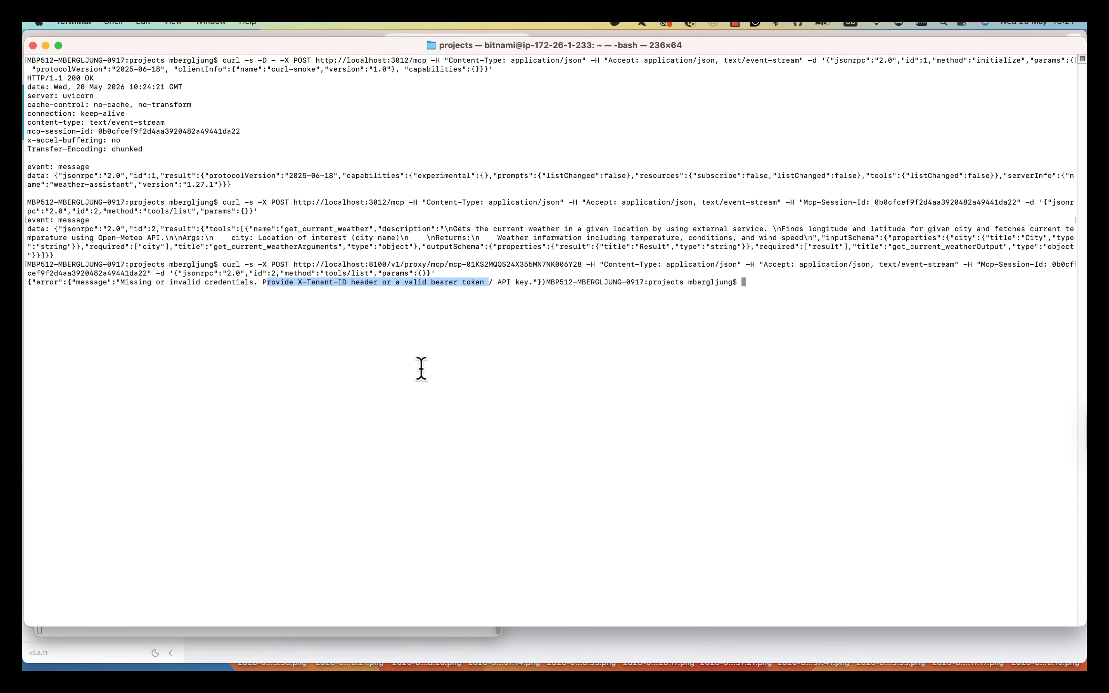
triple_click(321, 290)
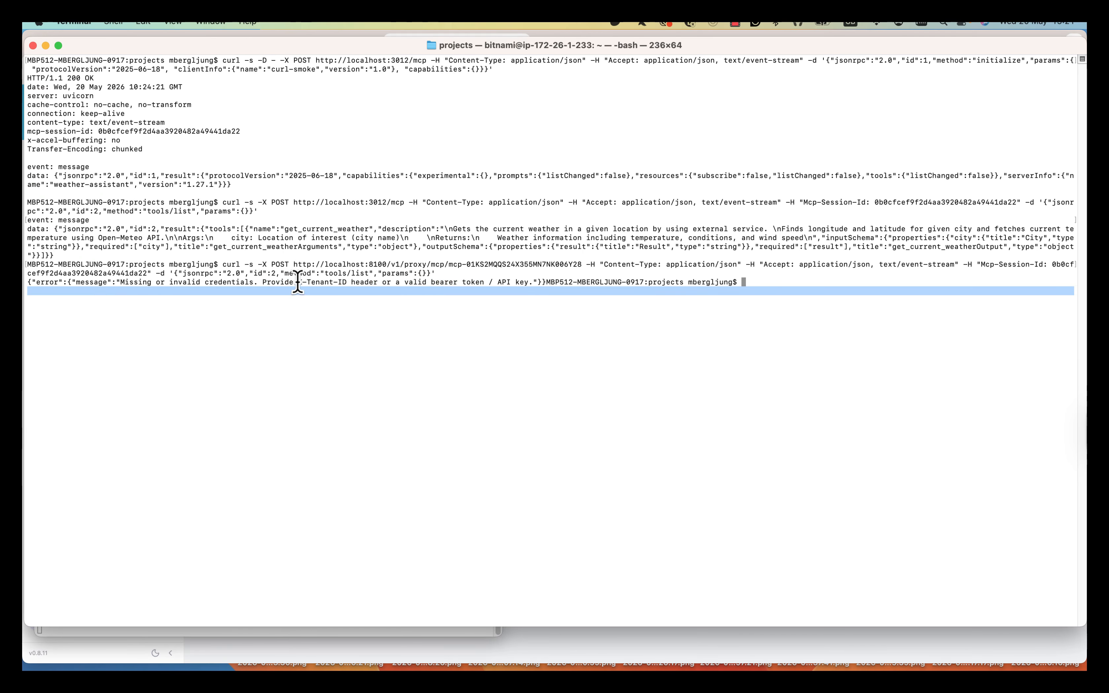
drag(298, 282, 347, 283)
click(309, 297)
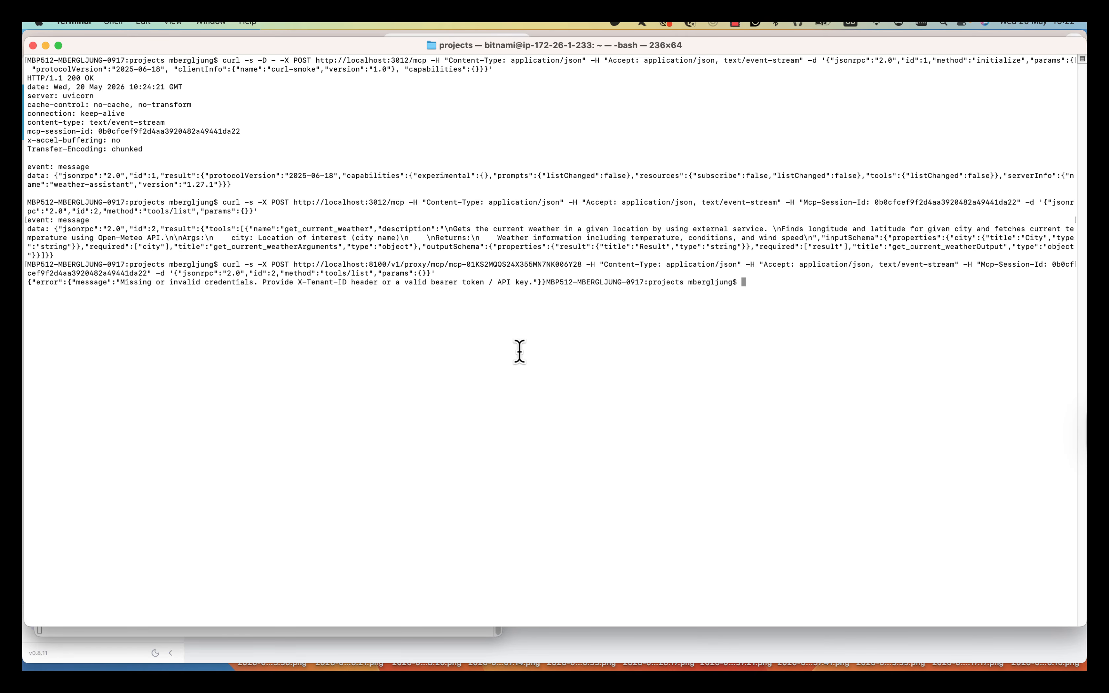
key(super+Tab)
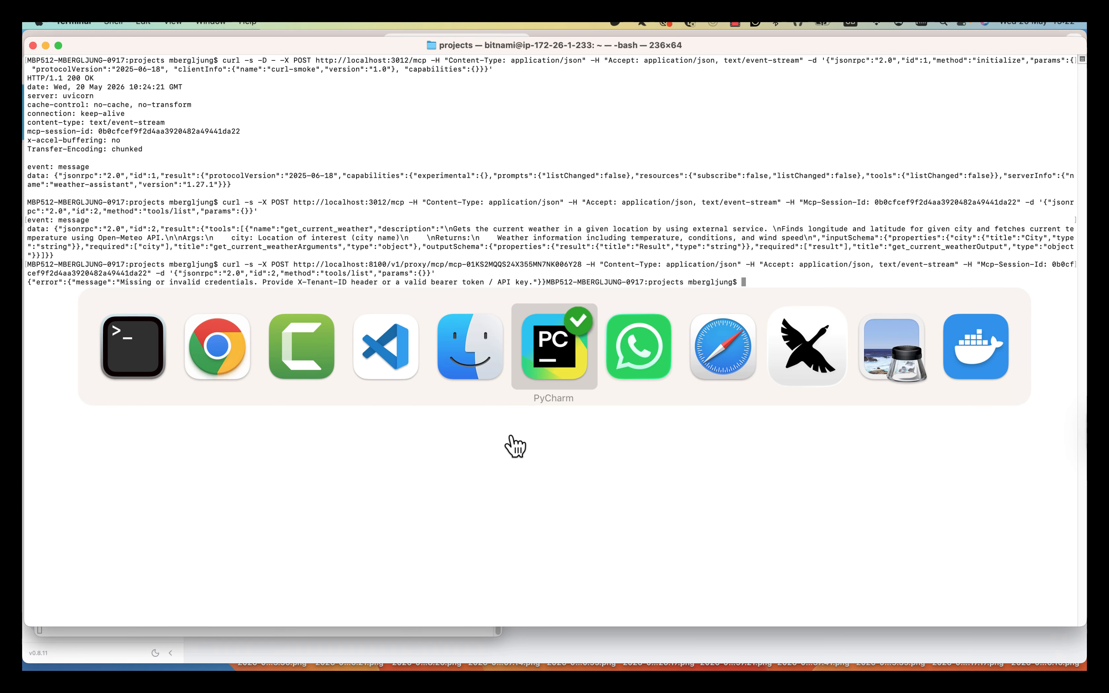
- Go to the Default resource group's API Keys page in the admin console
key(super+Tab)
key(super+Tab)
key(super+Tab)
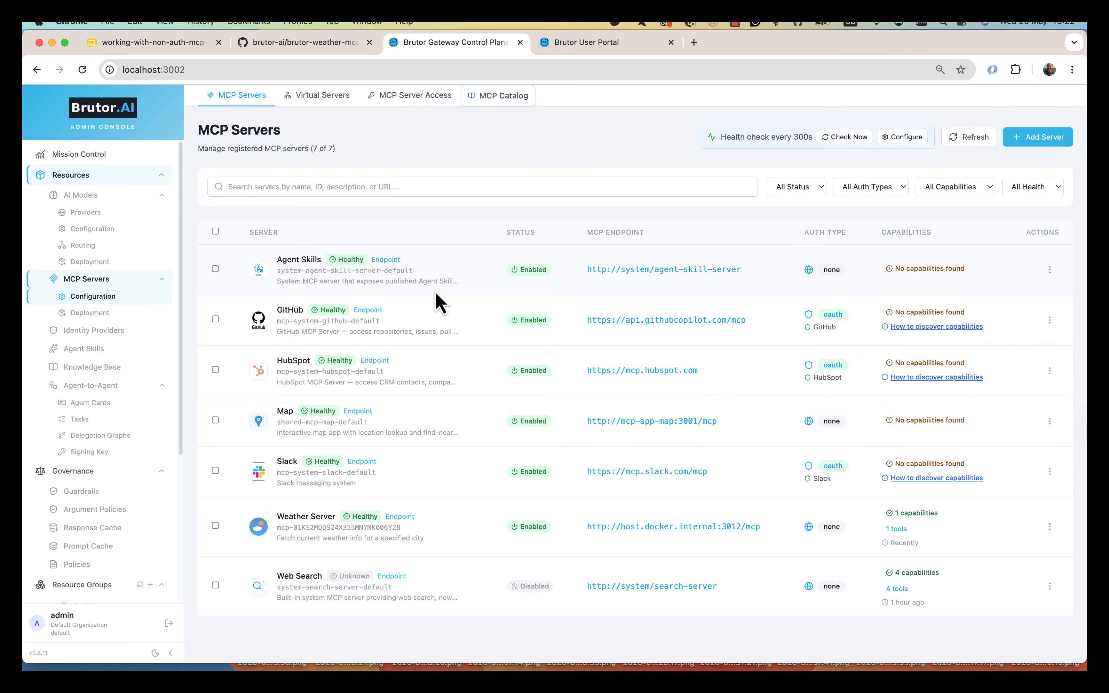
scroll(112, 481, down, 5)
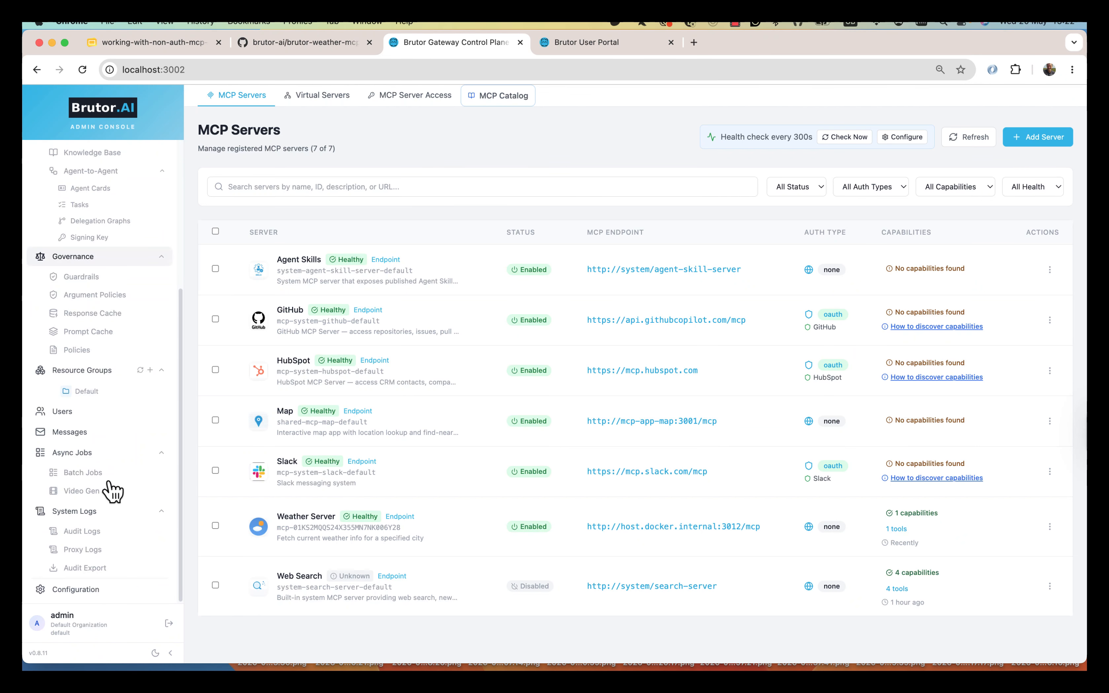
click(98, 392)
click(677, 144)
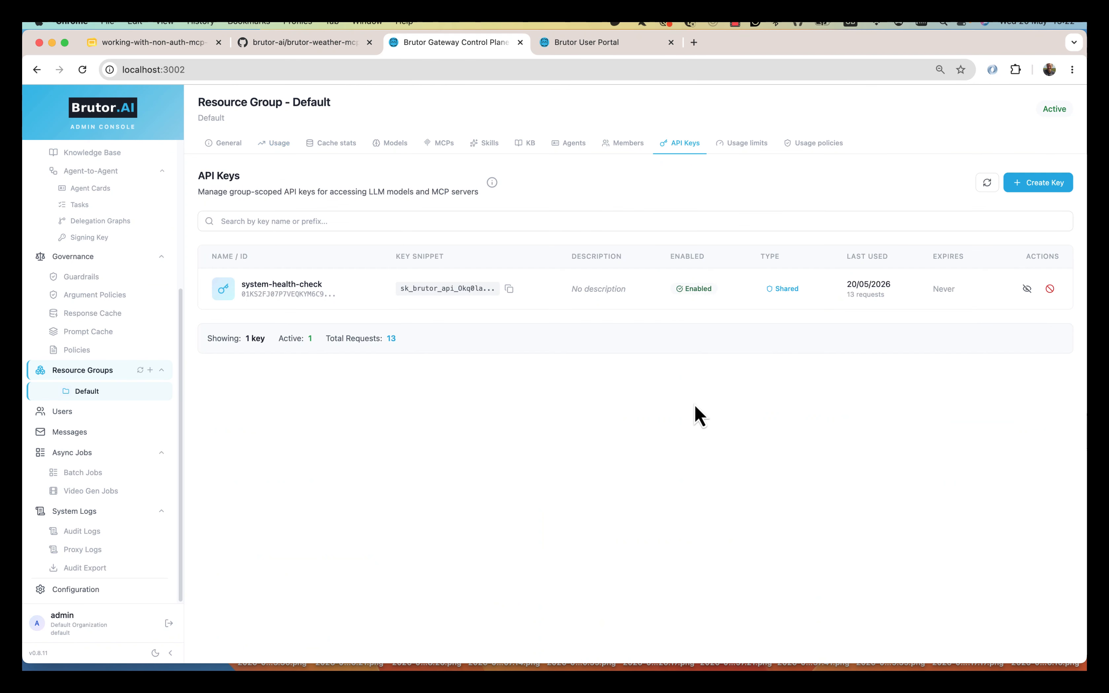
- Create an API key named CURL-API-KEY that expires on 31 May 2026
click(1048, 184)
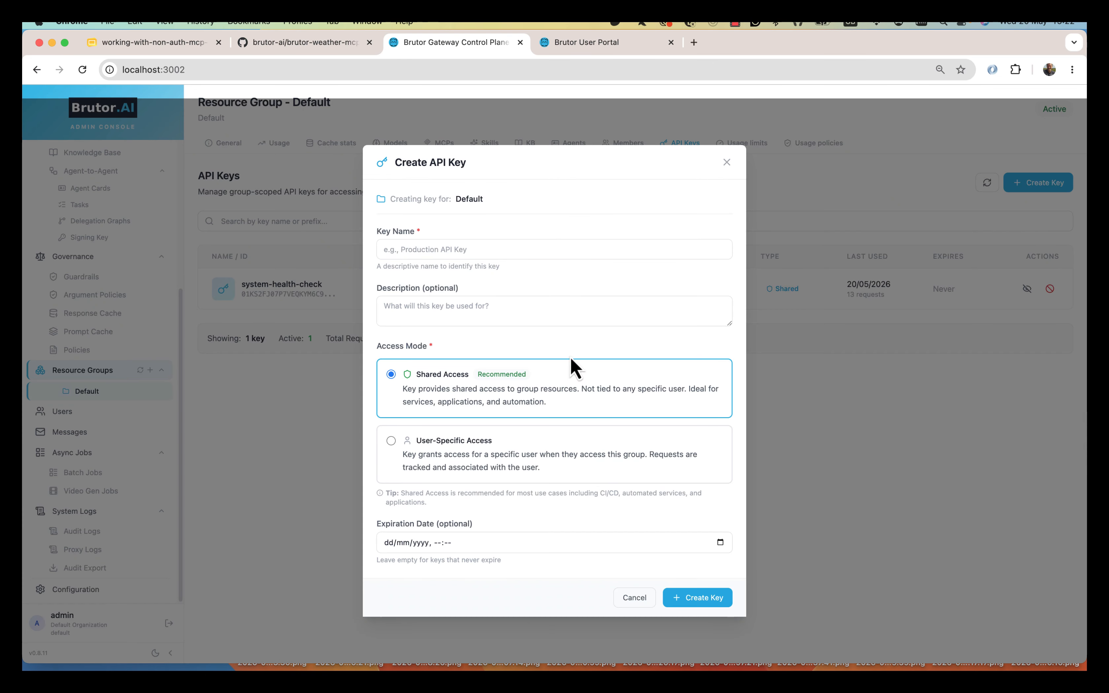
click(487, 243)
text(CURL-API-KEY)
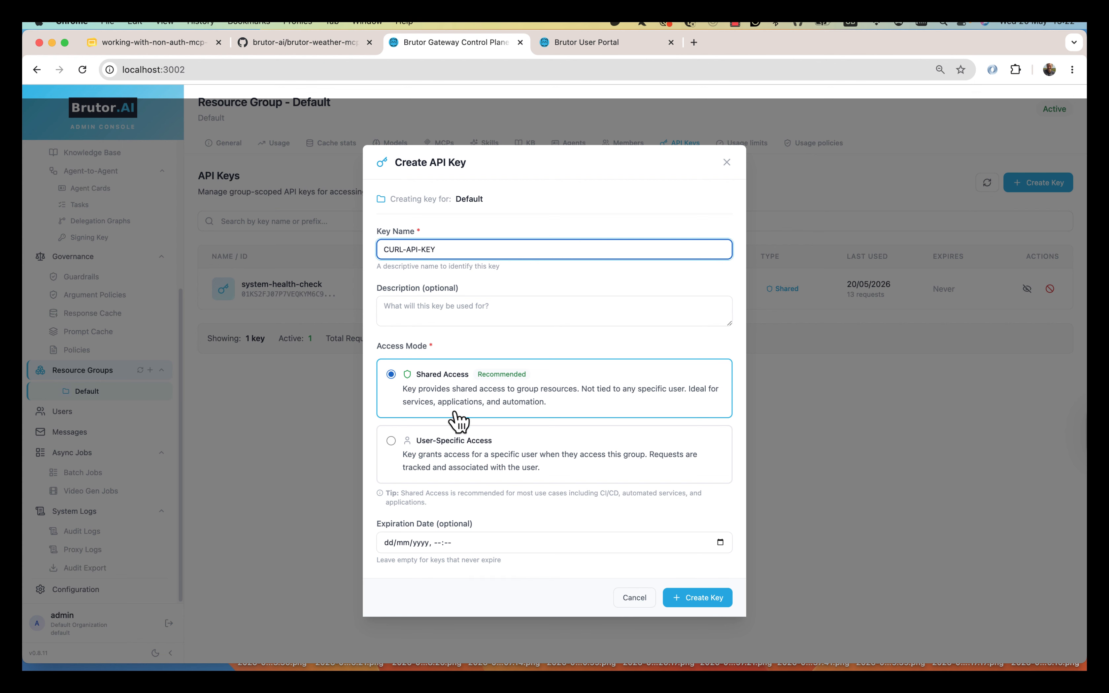
click(721, 542)
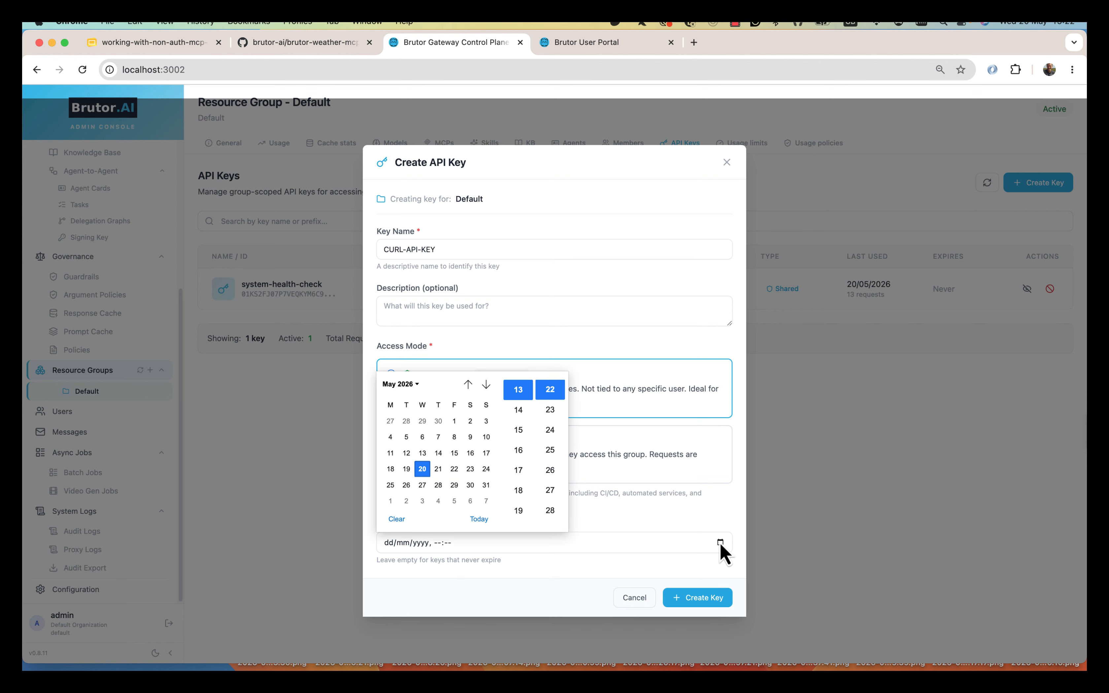
click(486, 485)
click(613, 568)
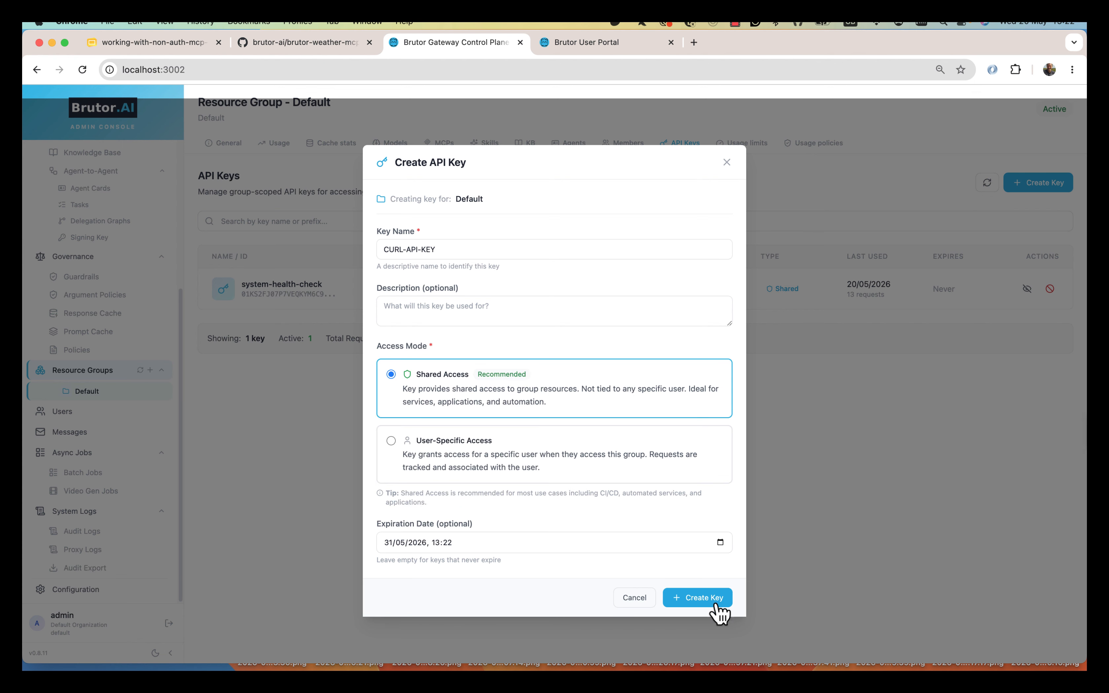
click(705, 600)
- Copy the new key's secret and close the key-created confirmation
click(706, 410)
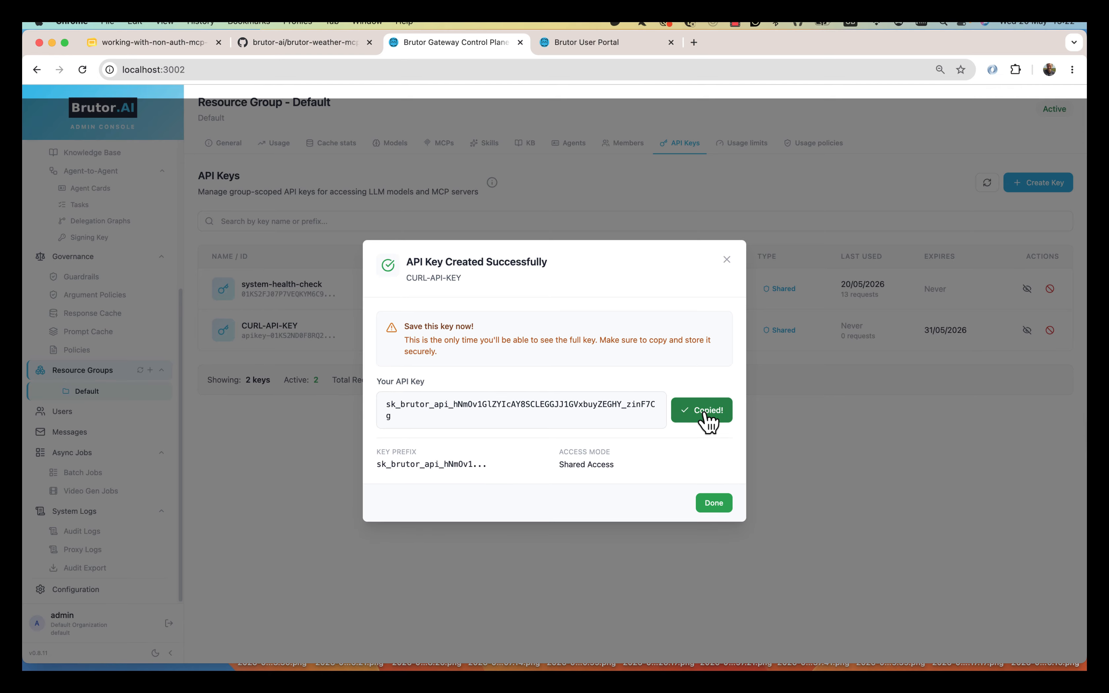
key(super+Tab)
key(super+Tab)
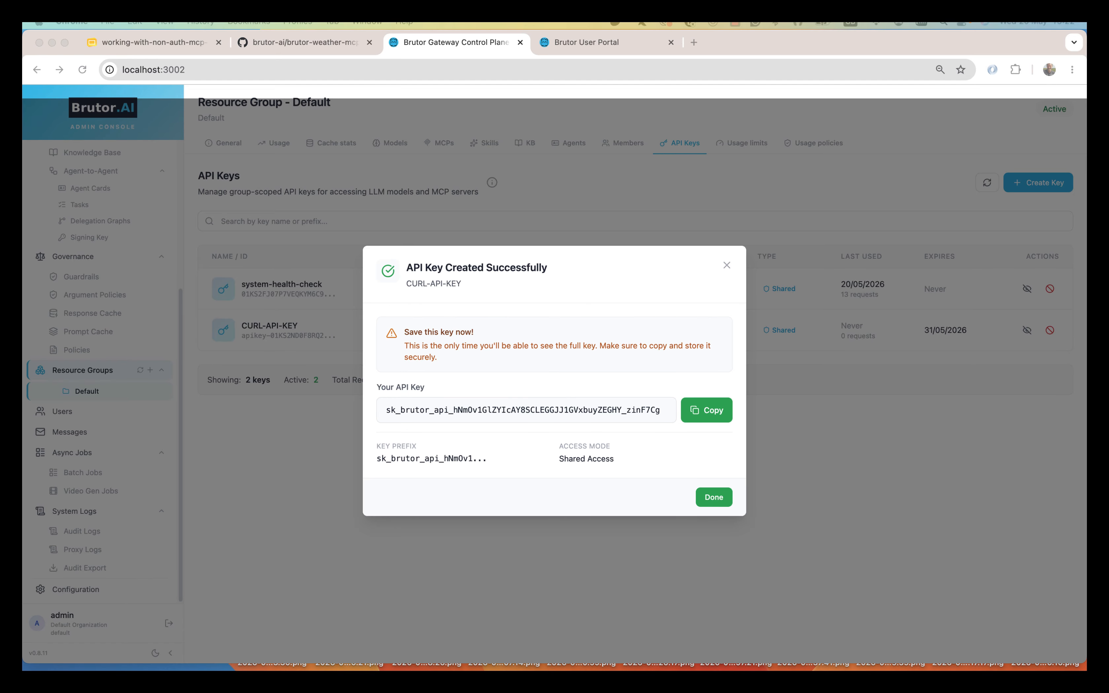
click(297, 303)
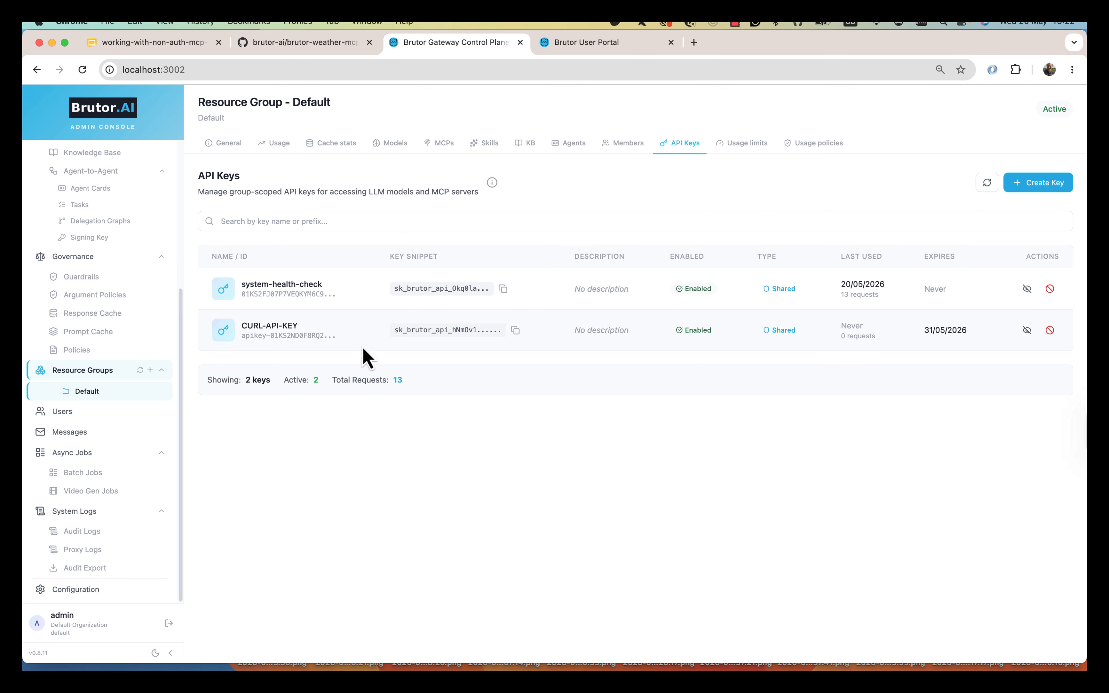
- Rerun the tools/list curl request with an Authorization: Bearer header carrying the pasted API key
key(super+Tab)
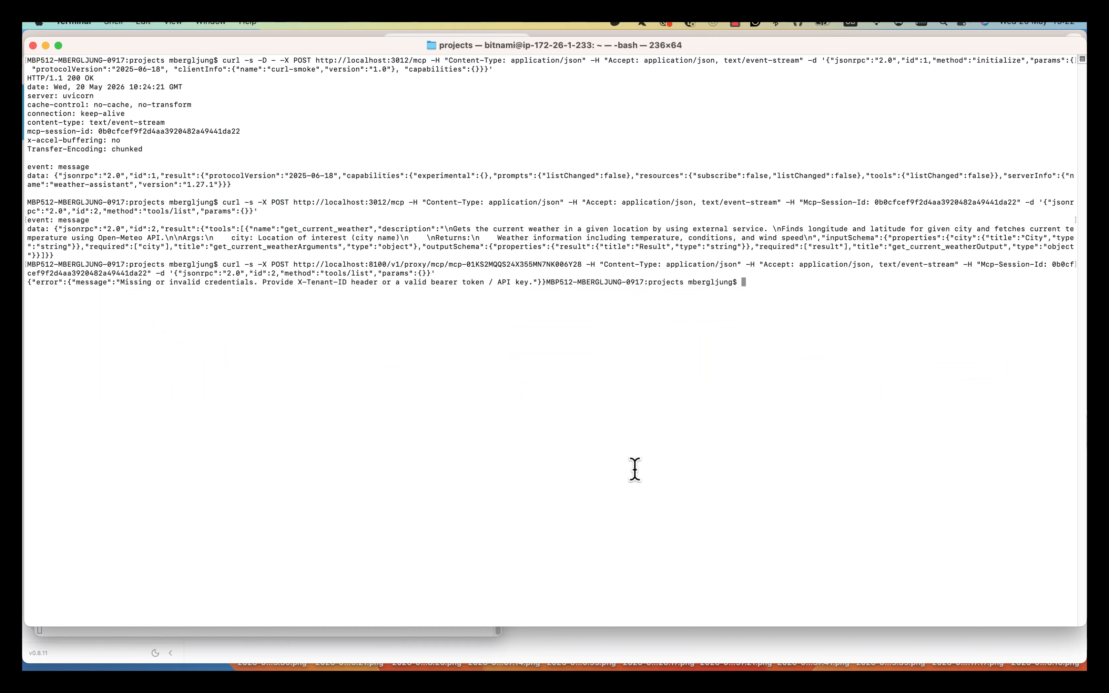
key(Up)
key(alt+Left)
key(alt+Left)
key(alt+Left)
key(alt+Left)
key(alt+Left)
key(alt+Left)
key(alt+Left)
key(alt+Left)
key(alt+Left)
key(alt+Left)
key(alt+Left)
key(alt+Left)
key(alt+Left)
key(alt+Left)
key(alt+Left)
key(alt+Left)
key(alt+Left)
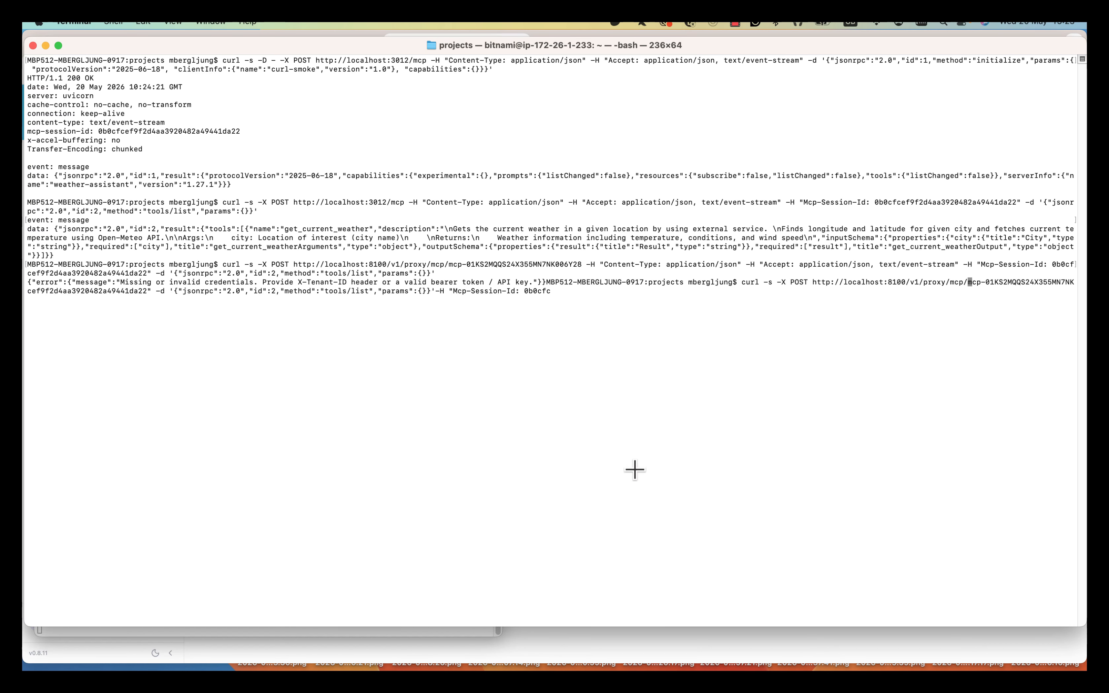
key(alt+Left)
text(-)
text(H "Aut)
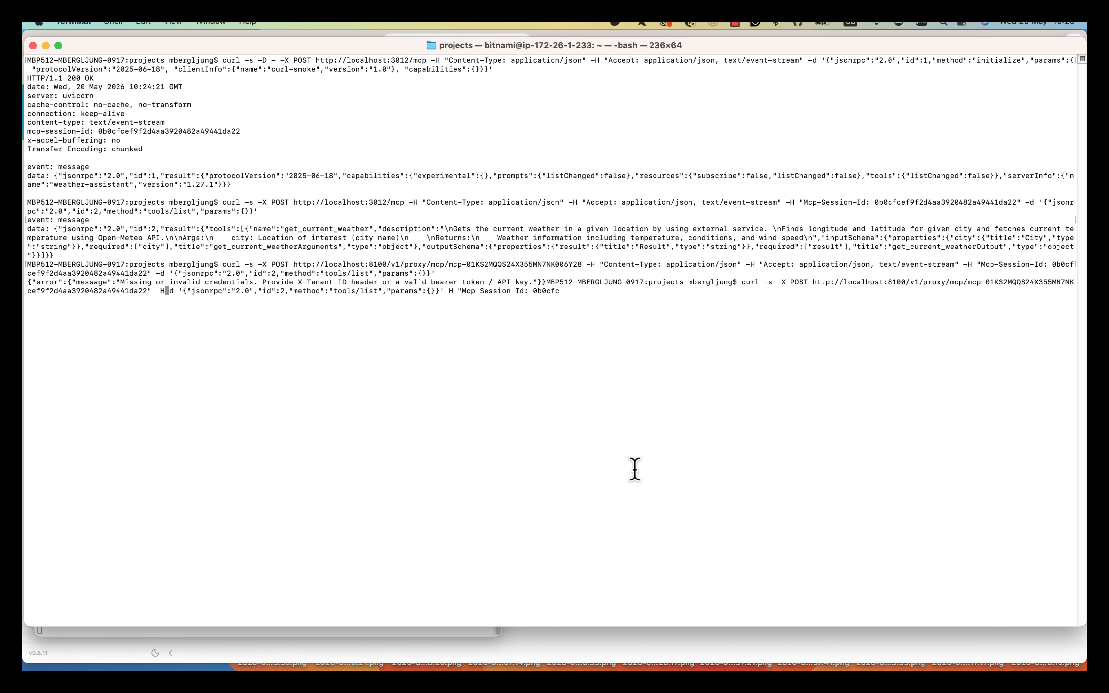
text(hopizatio)
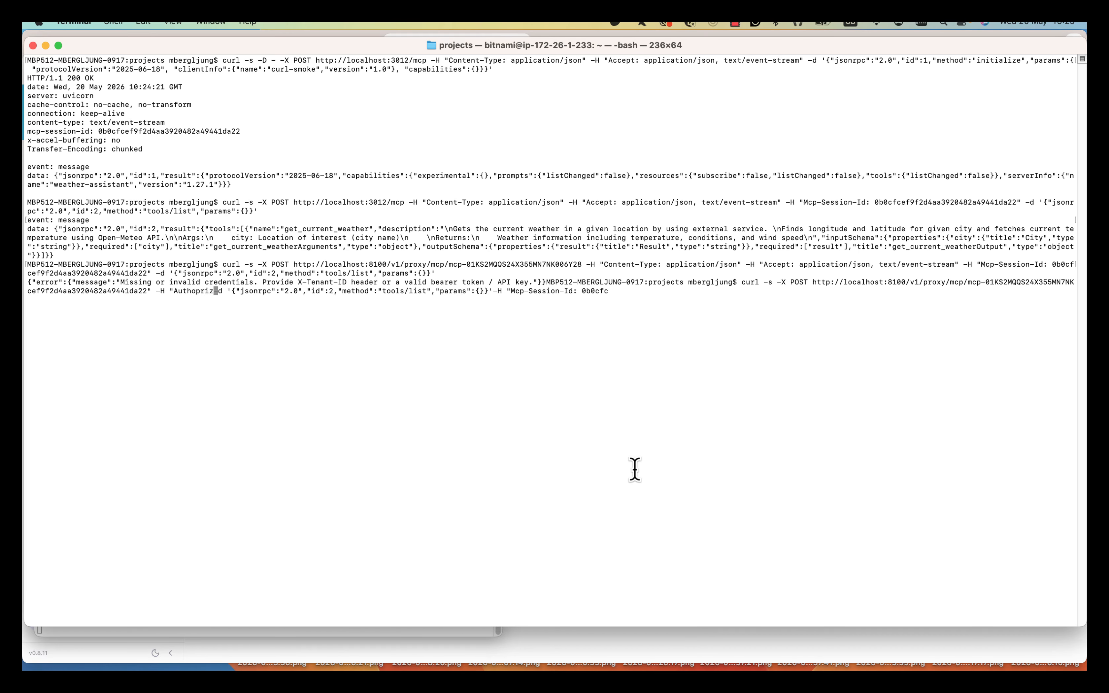
text(n)
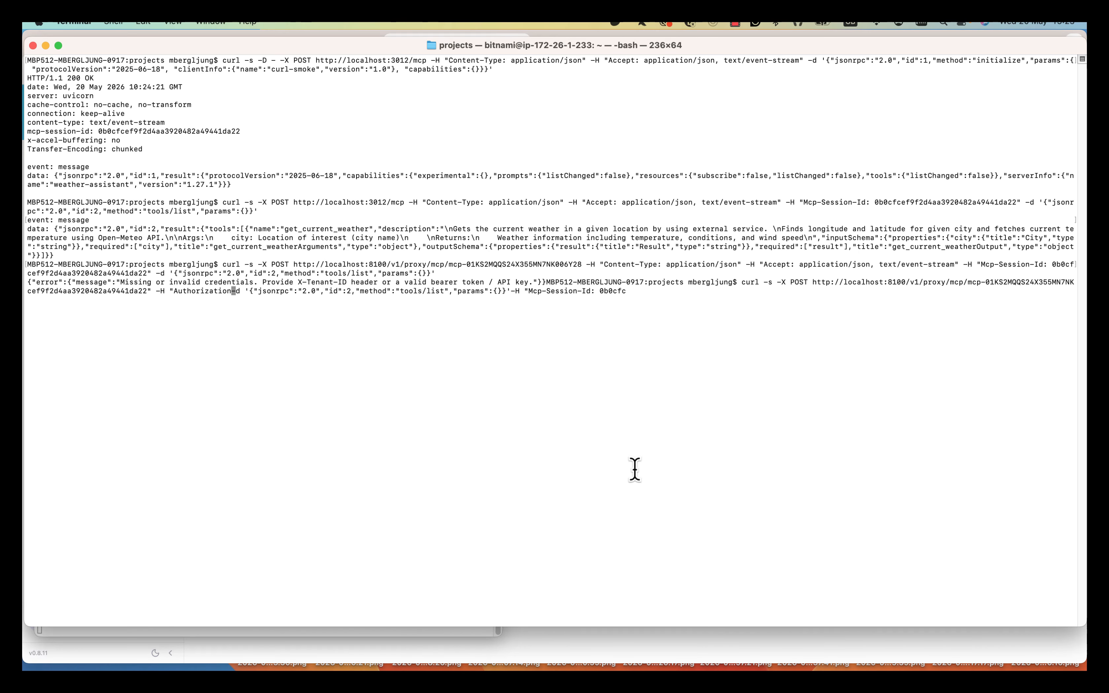
key(super+v)
key(Return)
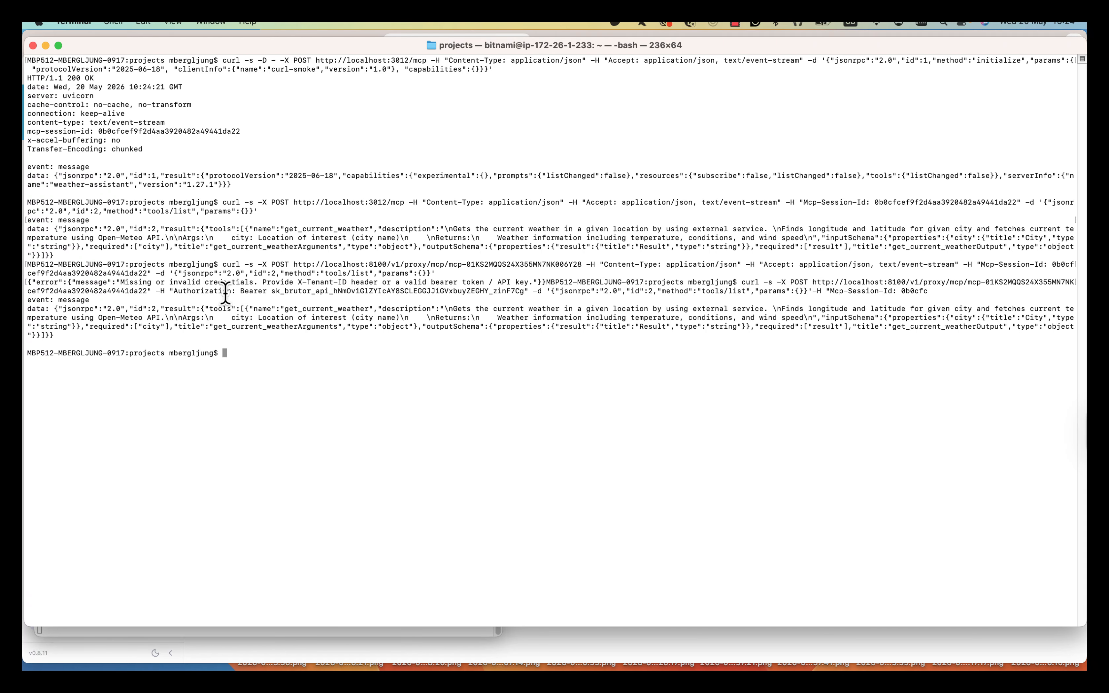
drag(170, 290, 524, 291)
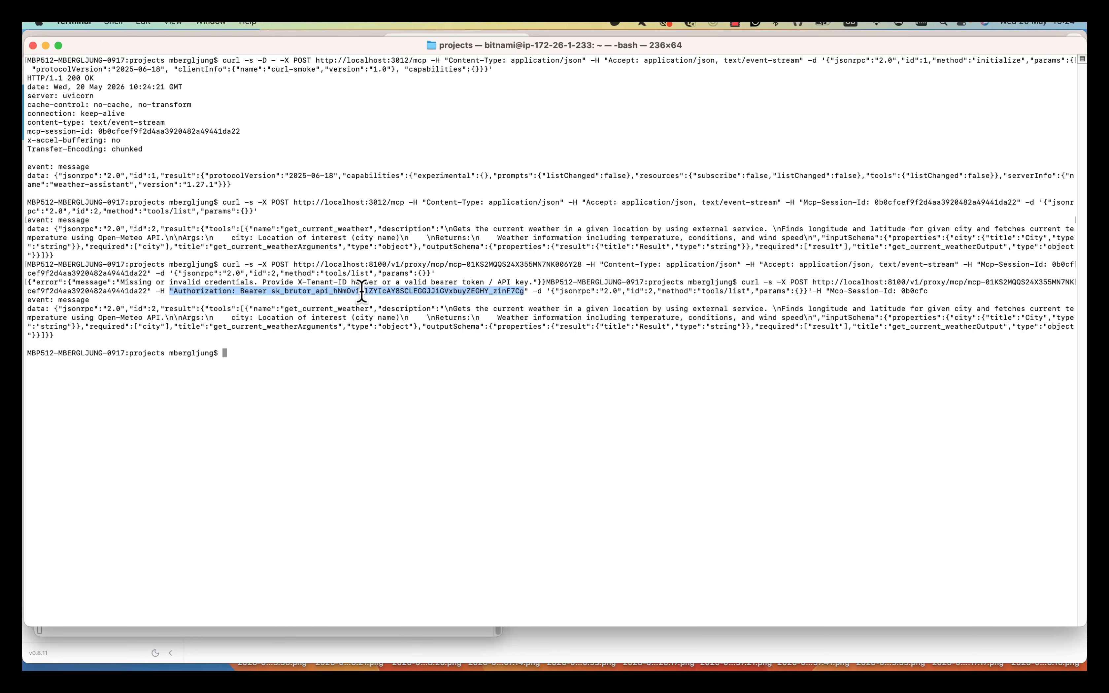
key(super+Tab)
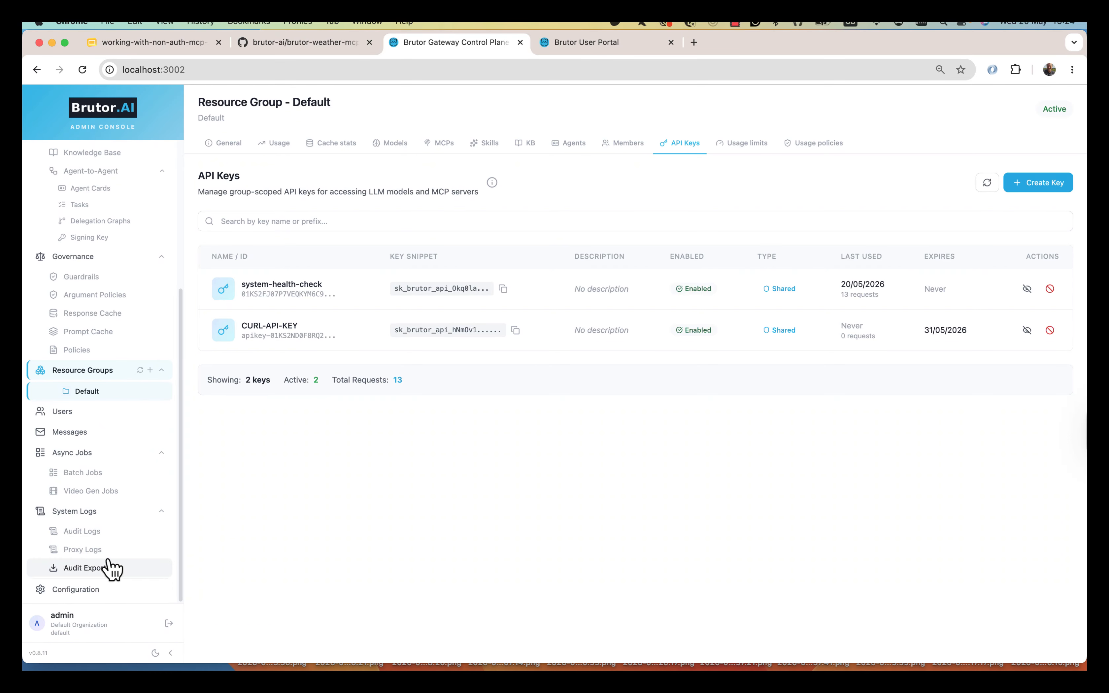
- View the full Proxy Logs details of the 13:23:49 tools/list request
click(92, 550)
click(803, 262)
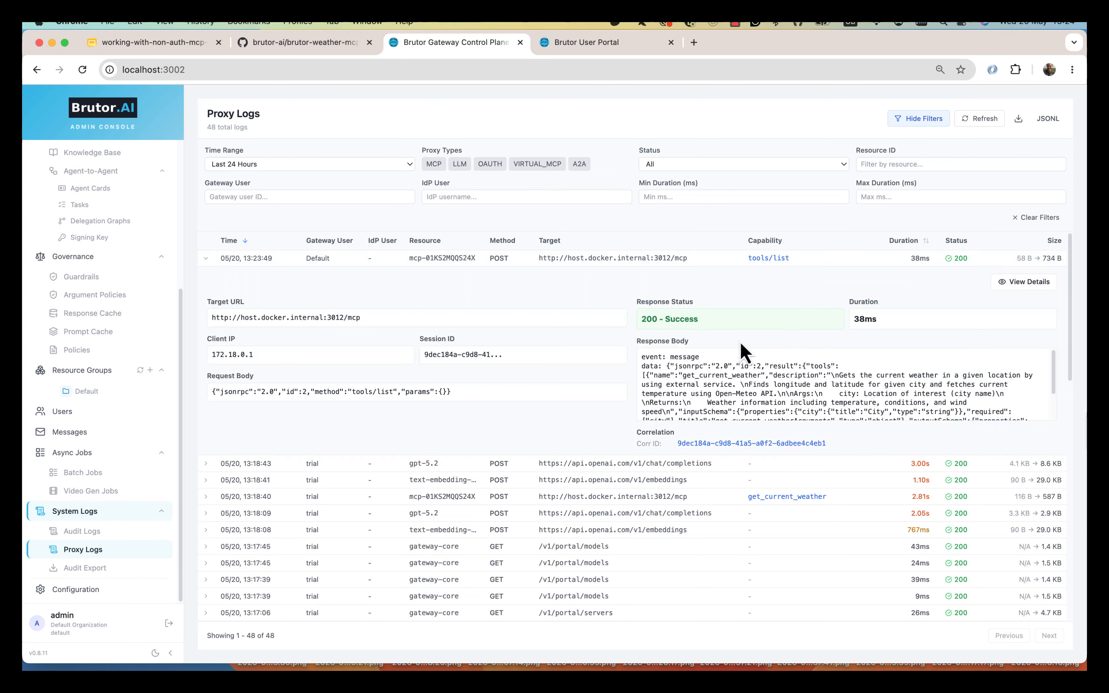
click(1023, 283)
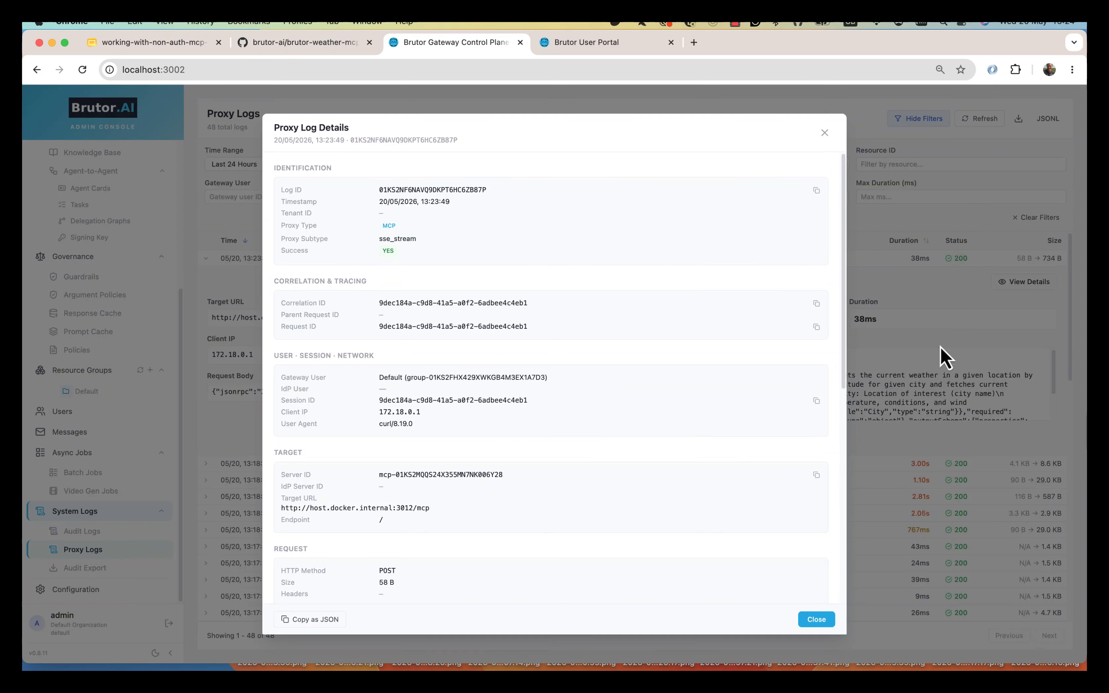
scroll(711, 461, down, 3)
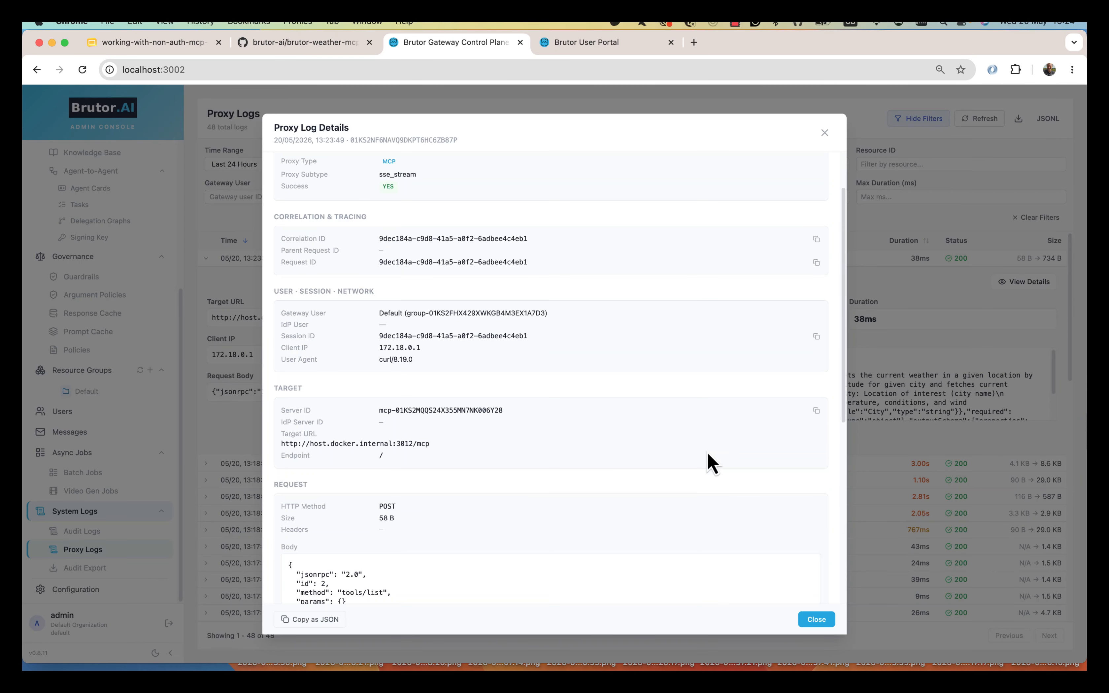
scroll(710, 461, down, 10)
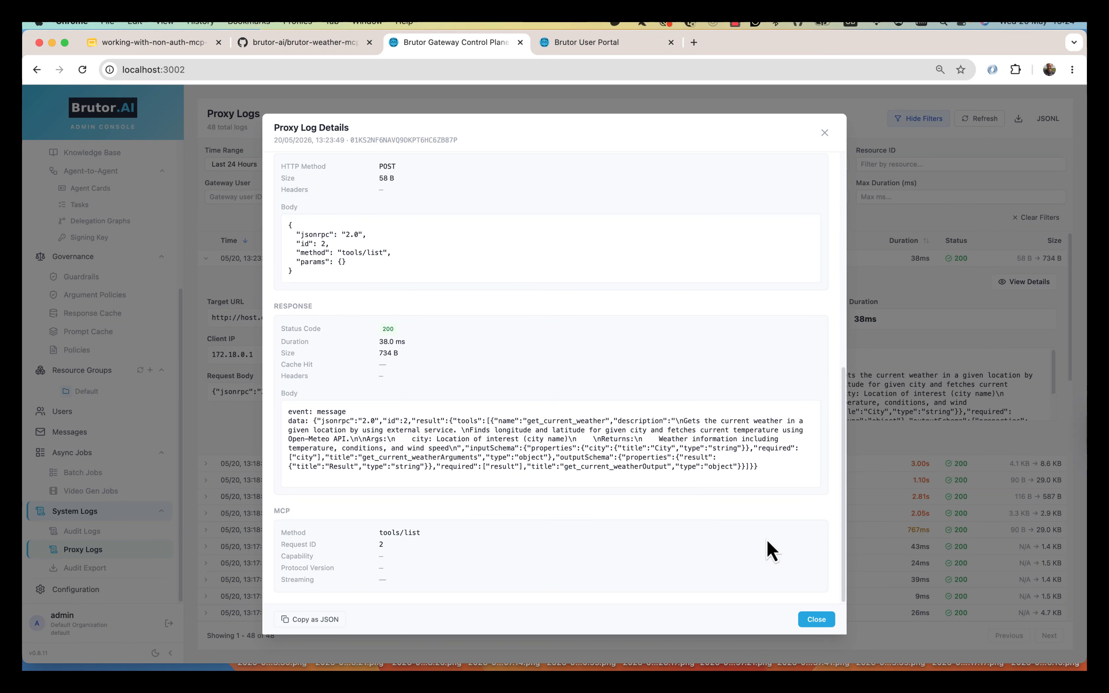
key(super+Tab)
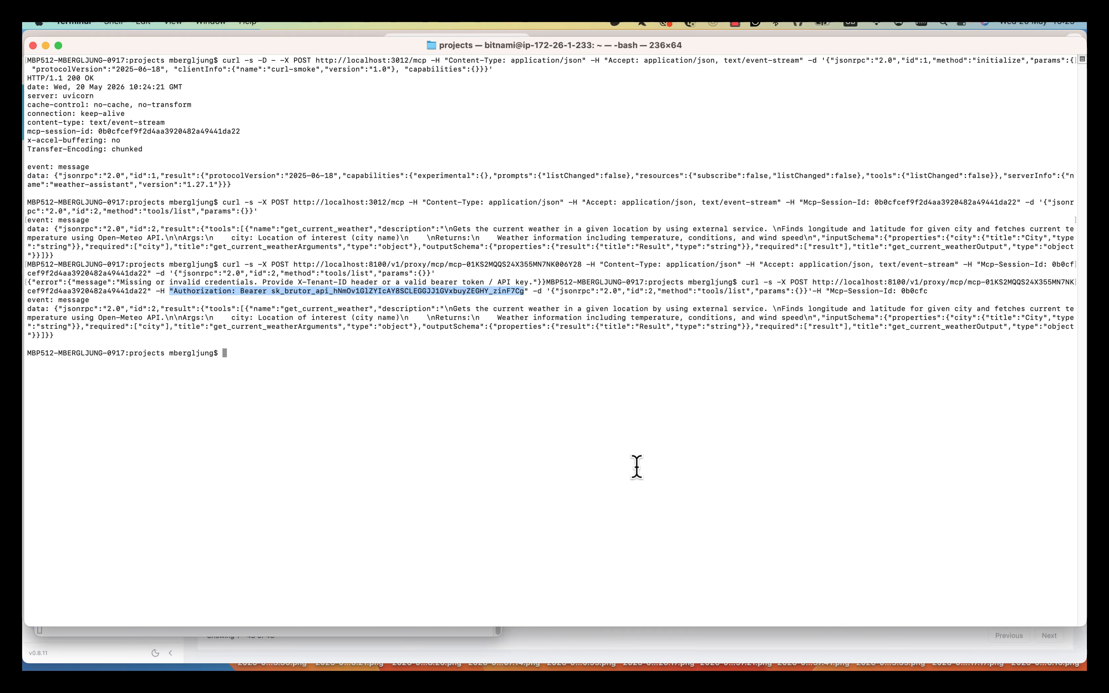
- Switch from Terminal back to the admin console's API Keys list
key(super+Tab)
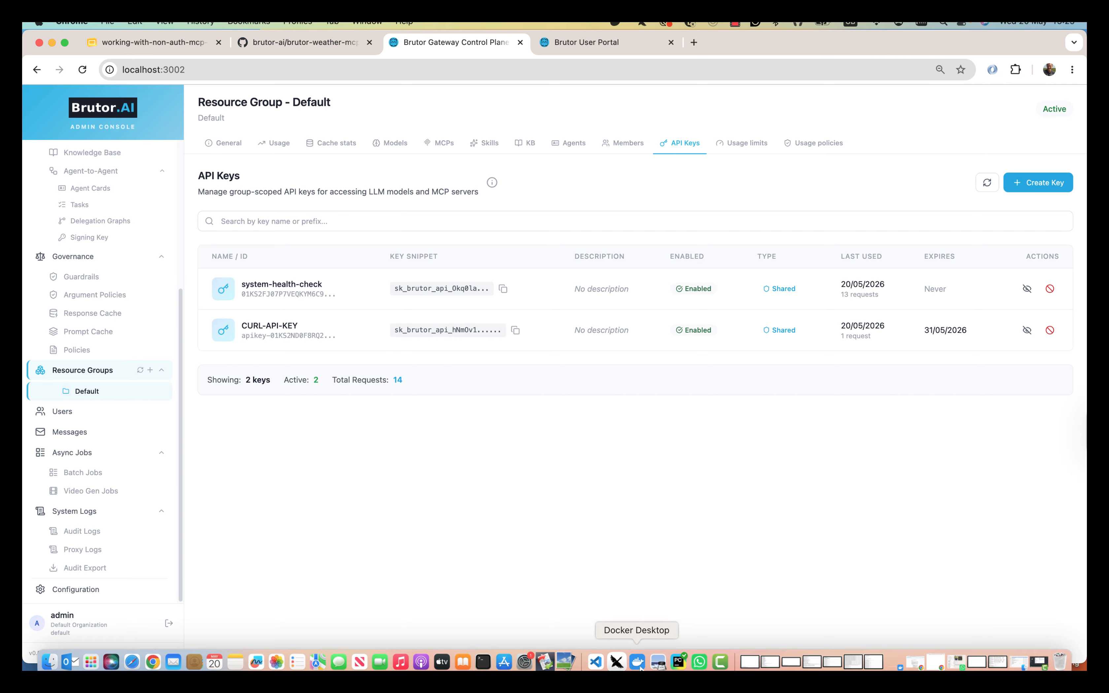
- Bring up the Brutor AI provider's configuration from Goose settings' provider list
click(660, 625)
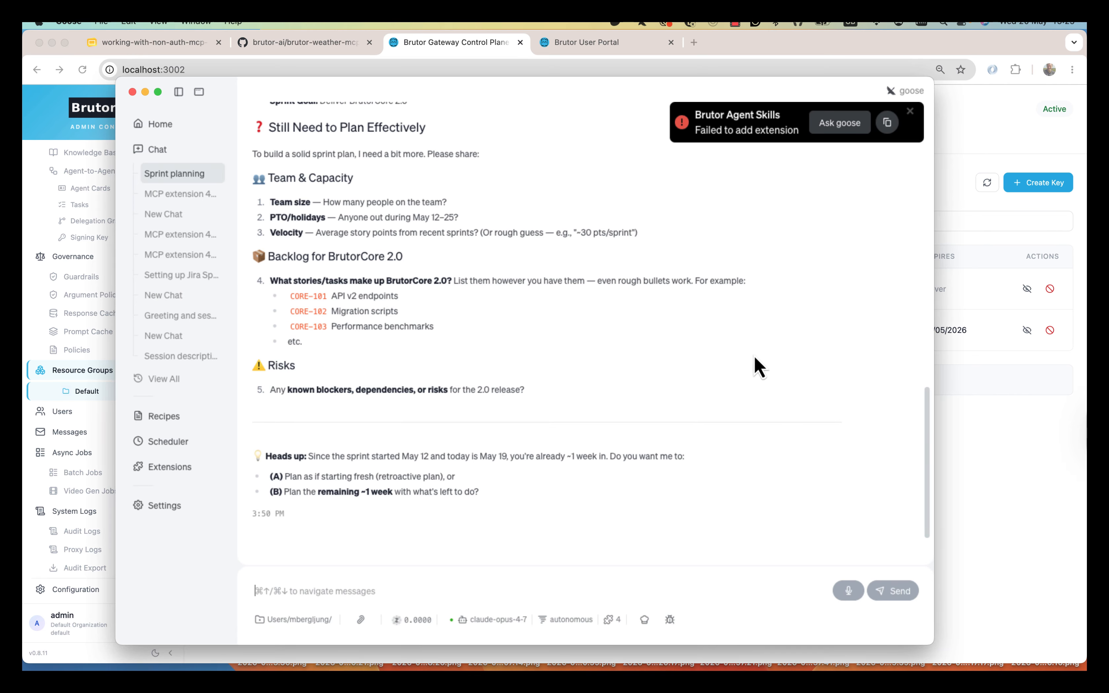
click(157, 150)
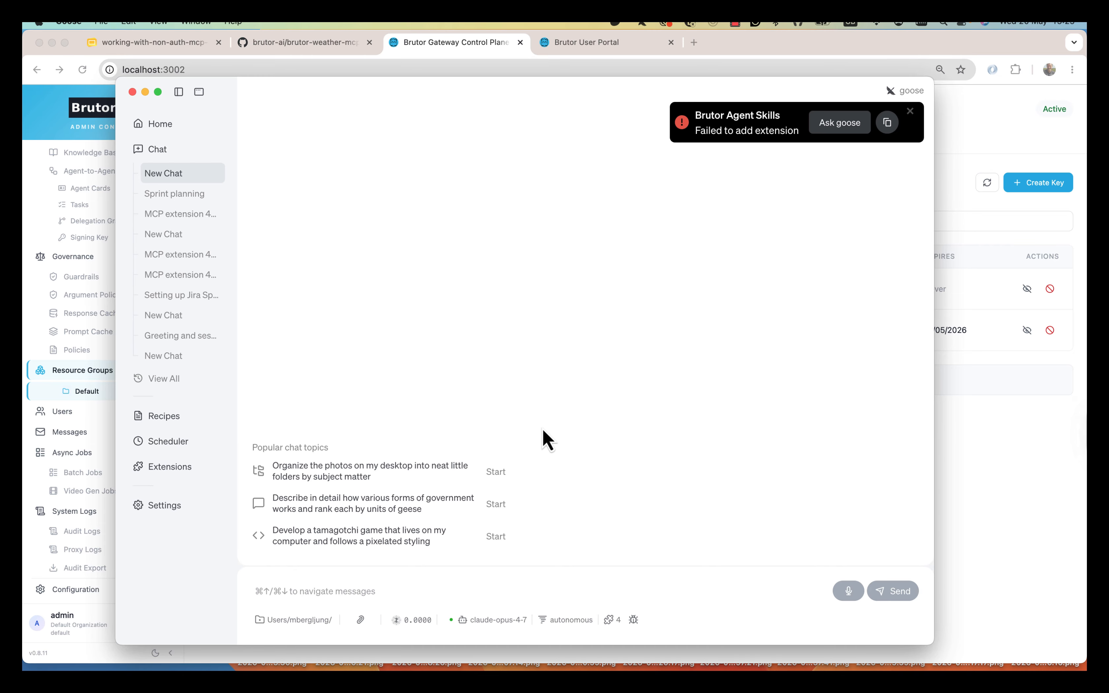
click(178, 507)
click(386, 270)
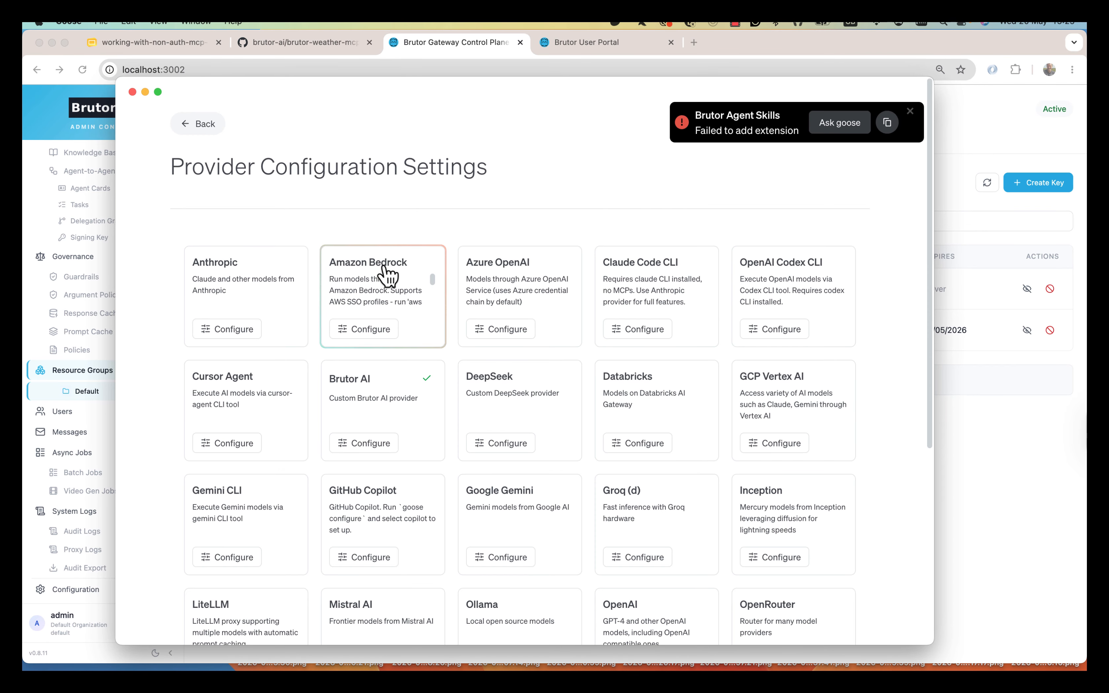
click(388, 410)
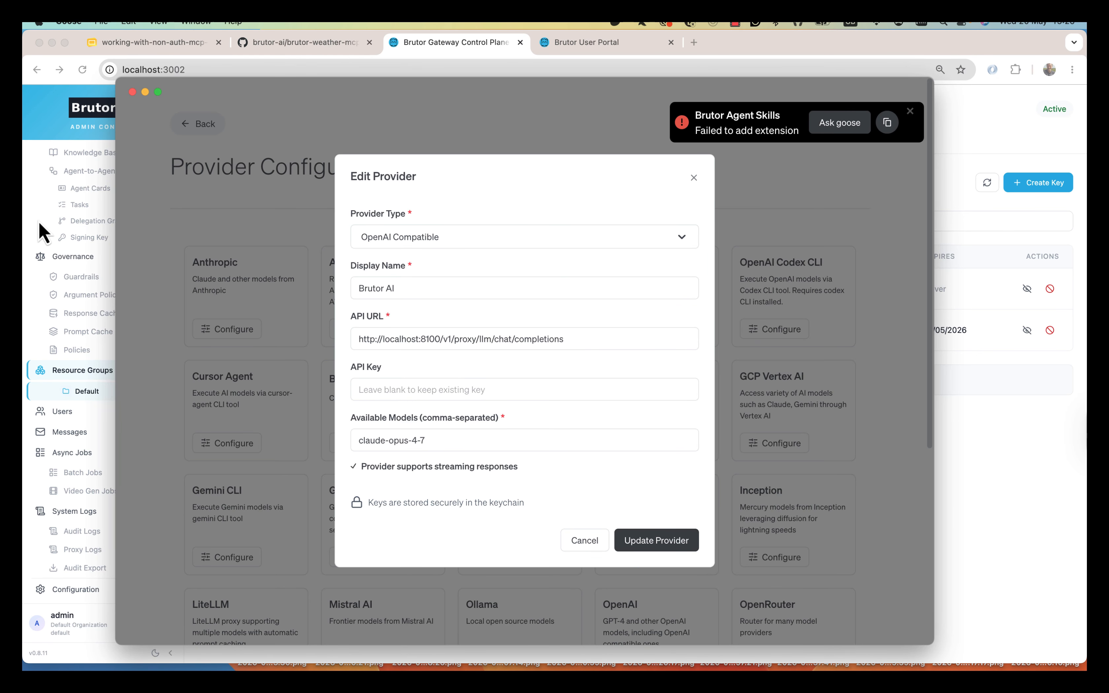
click(43, 232)
scroll(112, 392, up, 10)
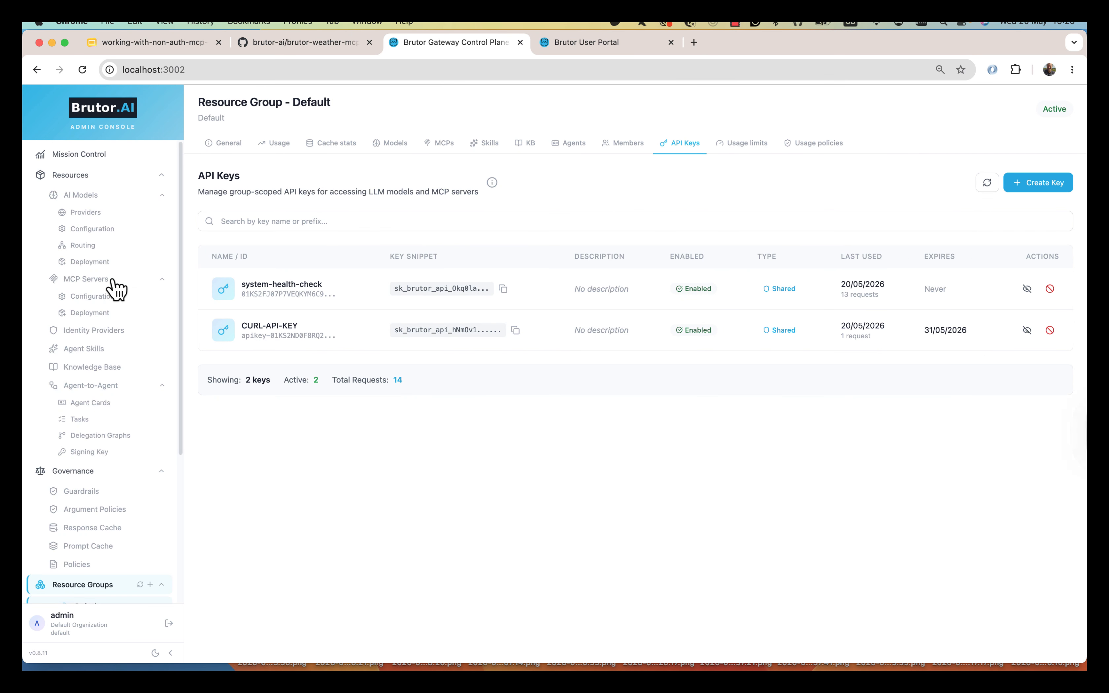
click(105, 228)
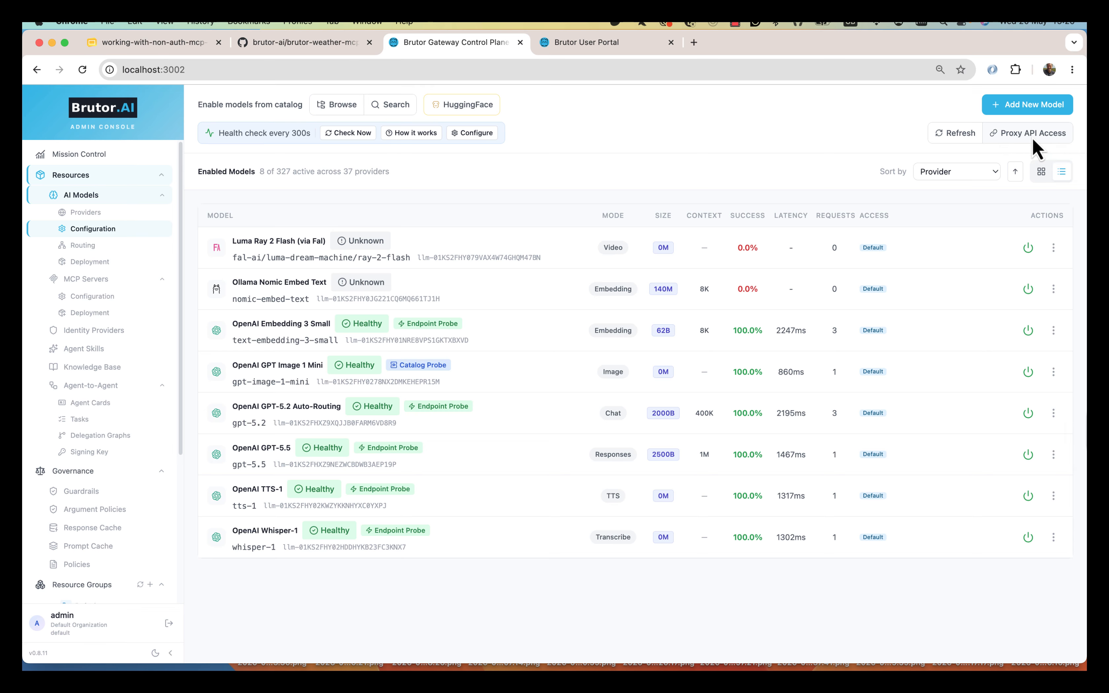
click(1035, 137)
triple_click(352, 196)
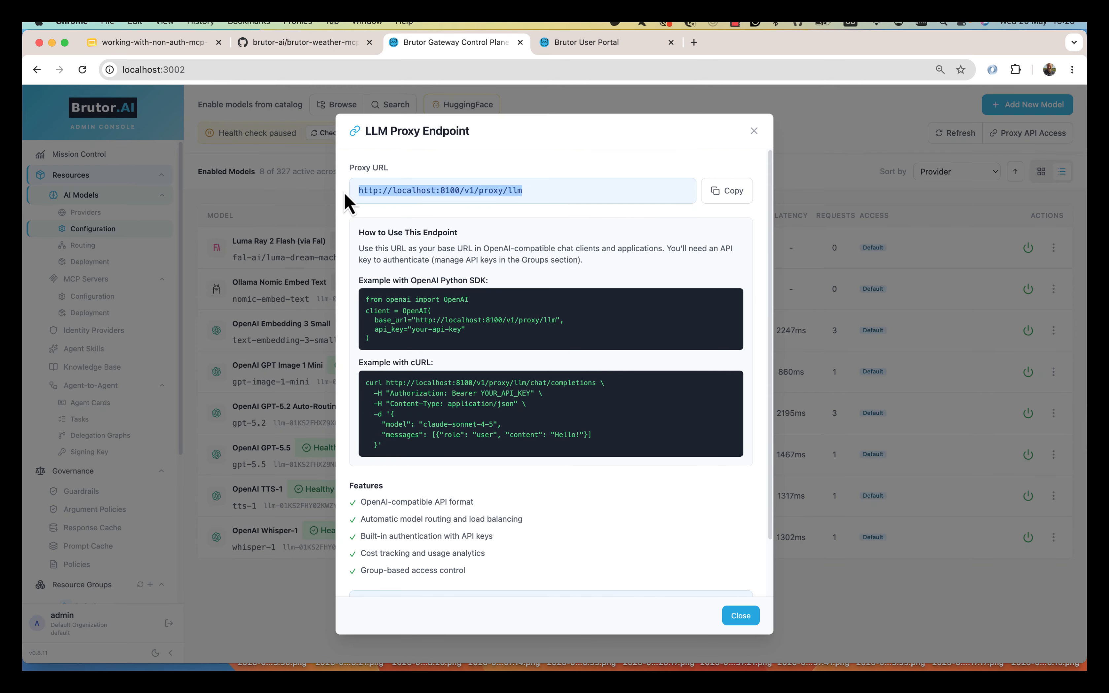
key(super+Tab)
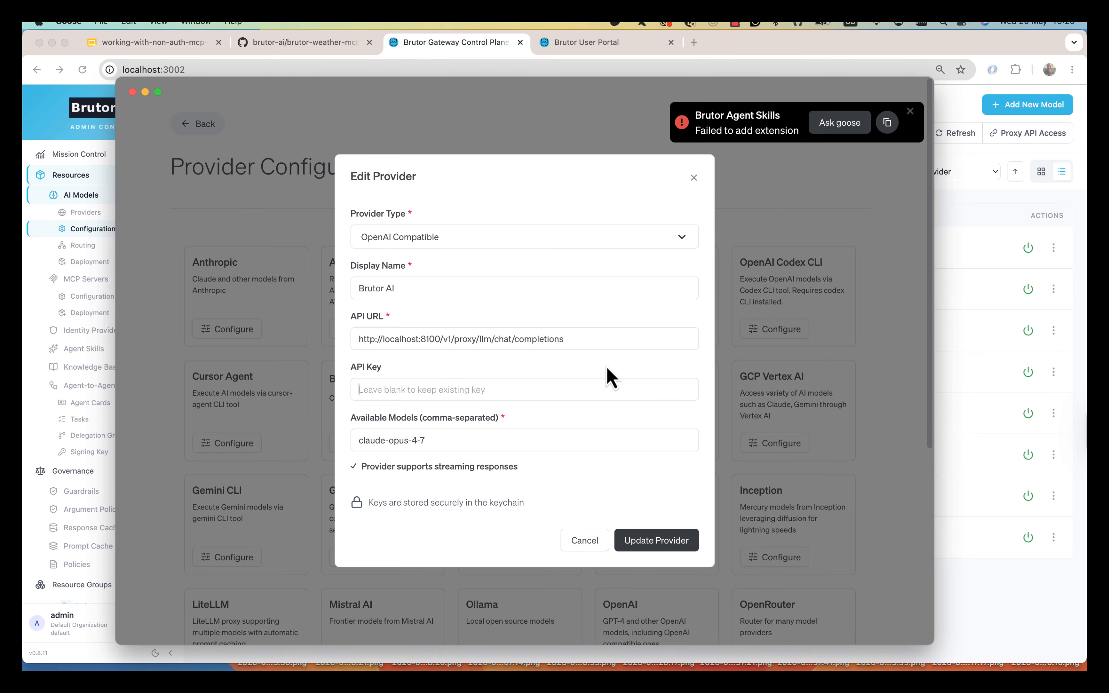
- Paste into the Brutor AI provider form and check the Default group's available AI models
key(super+Tab)
key(super+Tab)
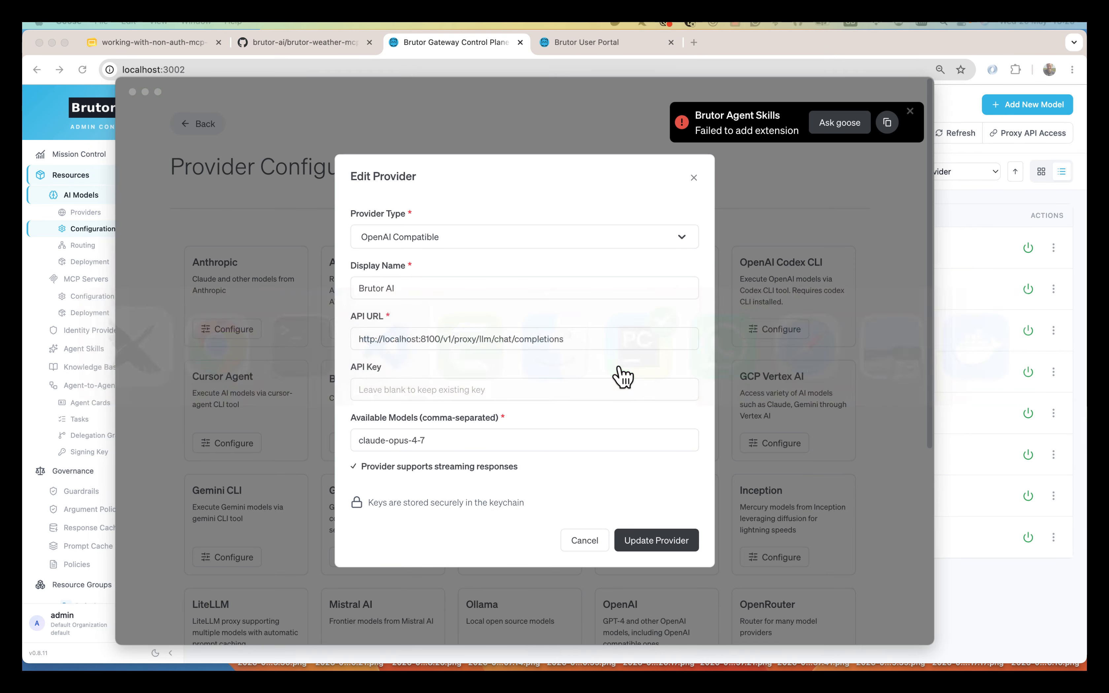
click(394, 389)
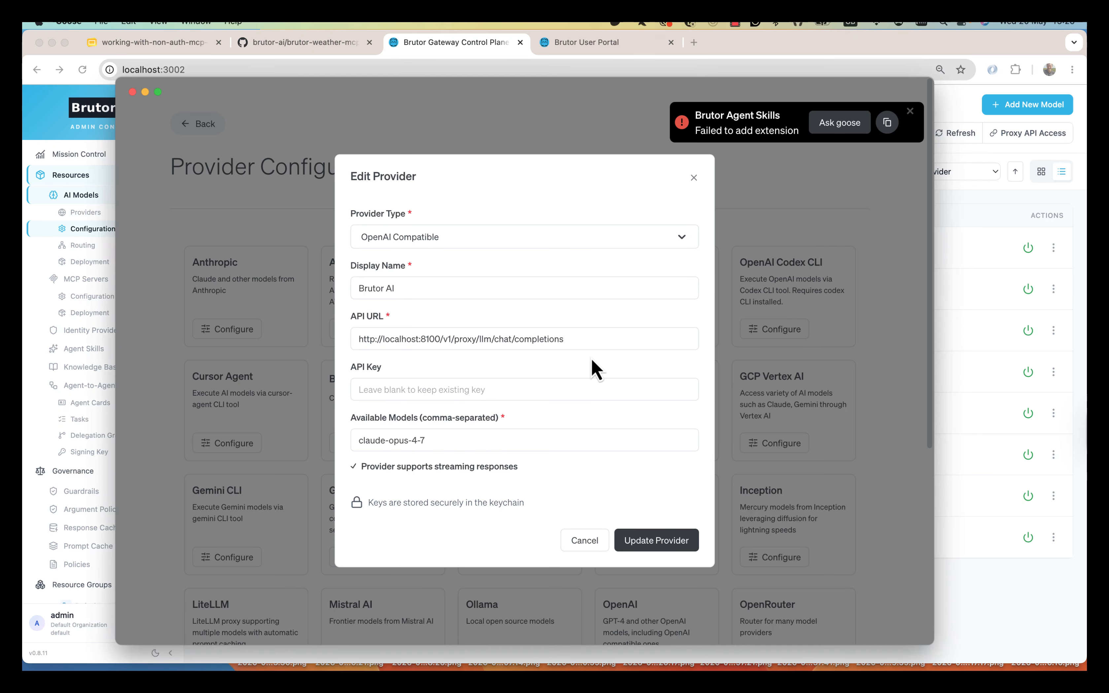
key(super+v)
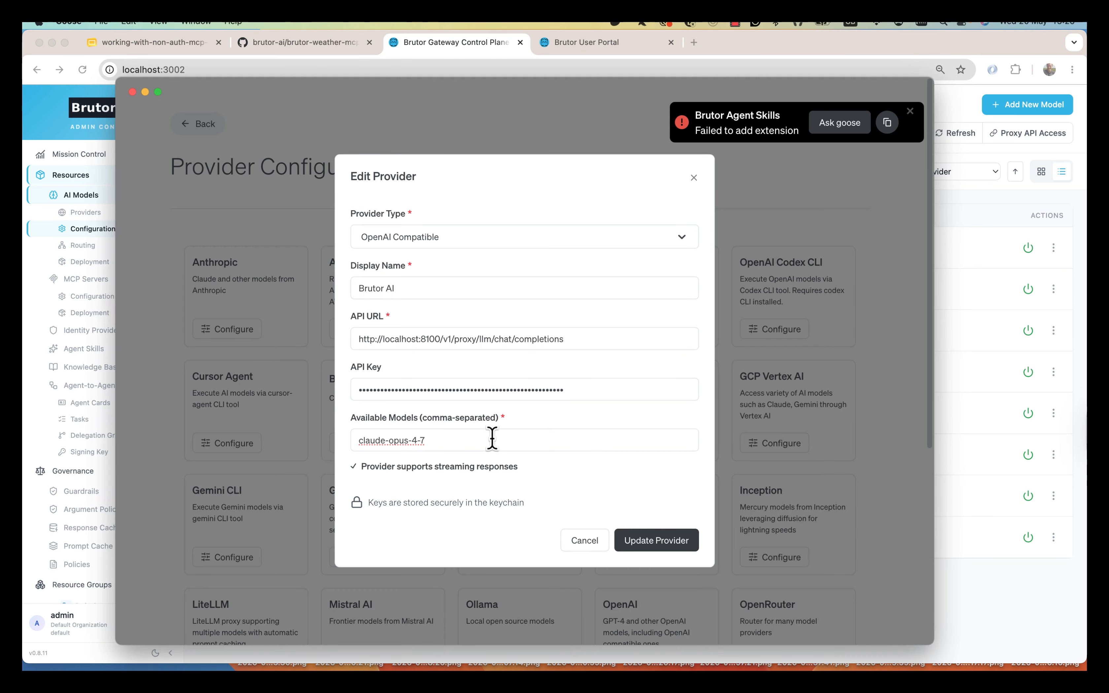
triple_click(409, 440)
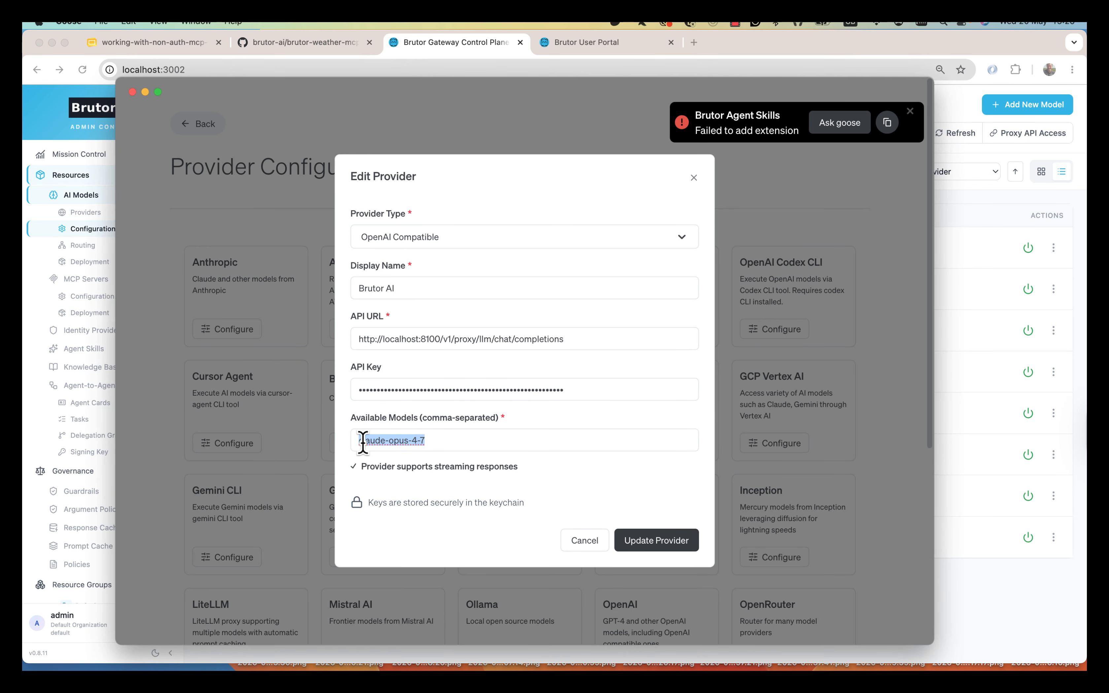
key(super+Tab)
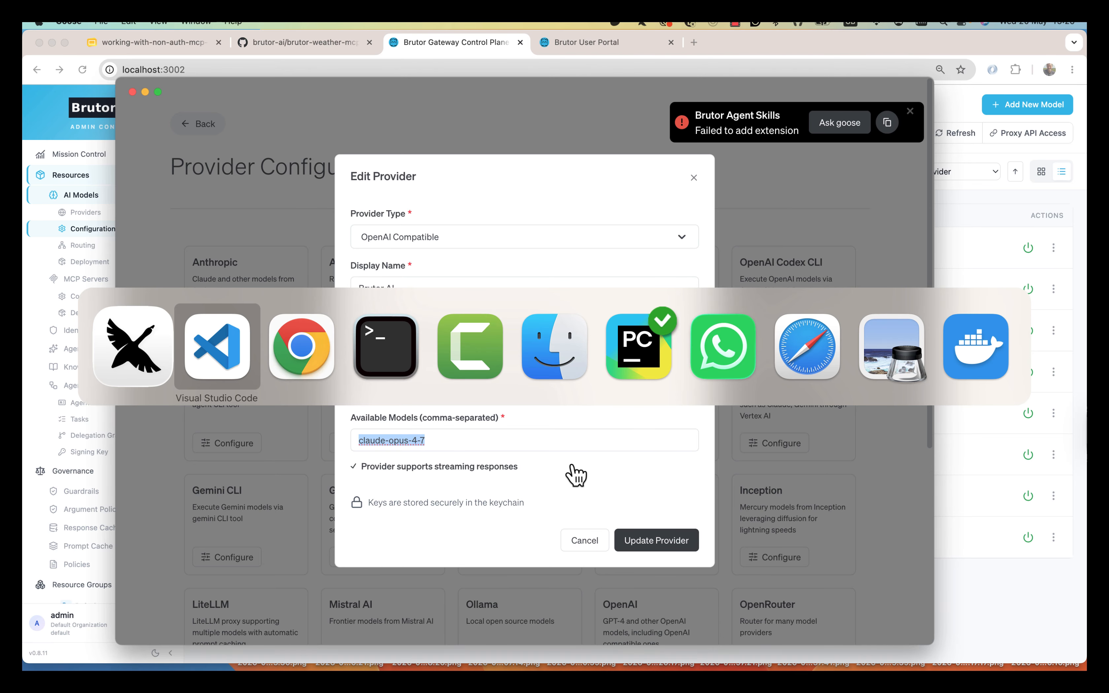
key(super+Tab)
scroll(111, 482, down, 3)
click(87, 468)
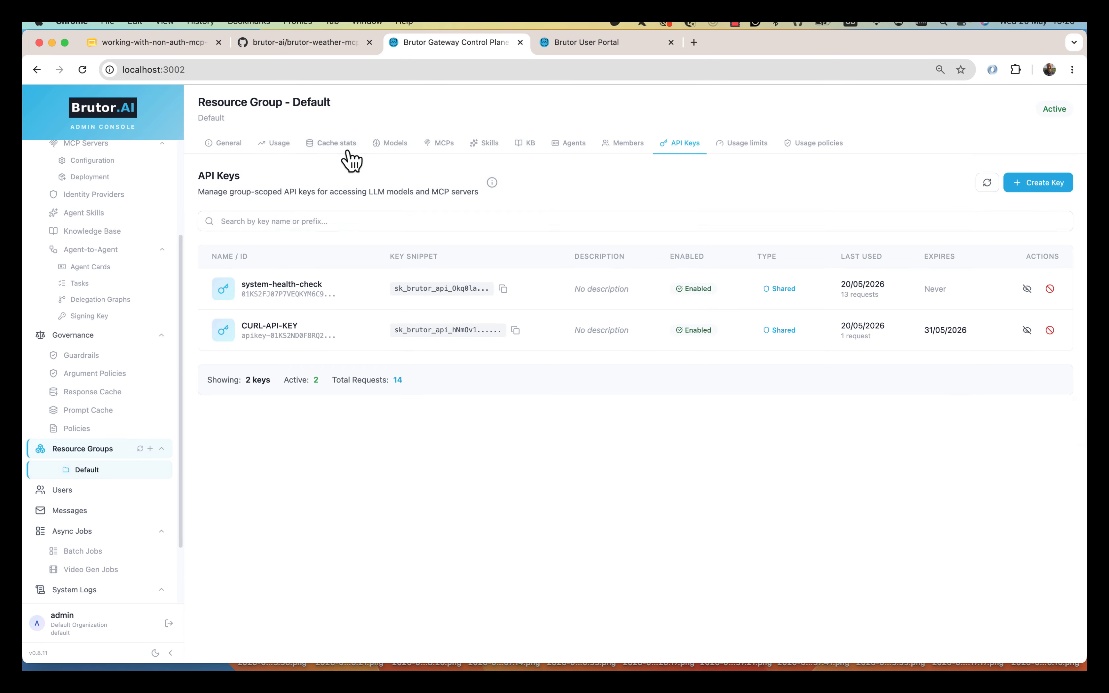
click(390, 143)
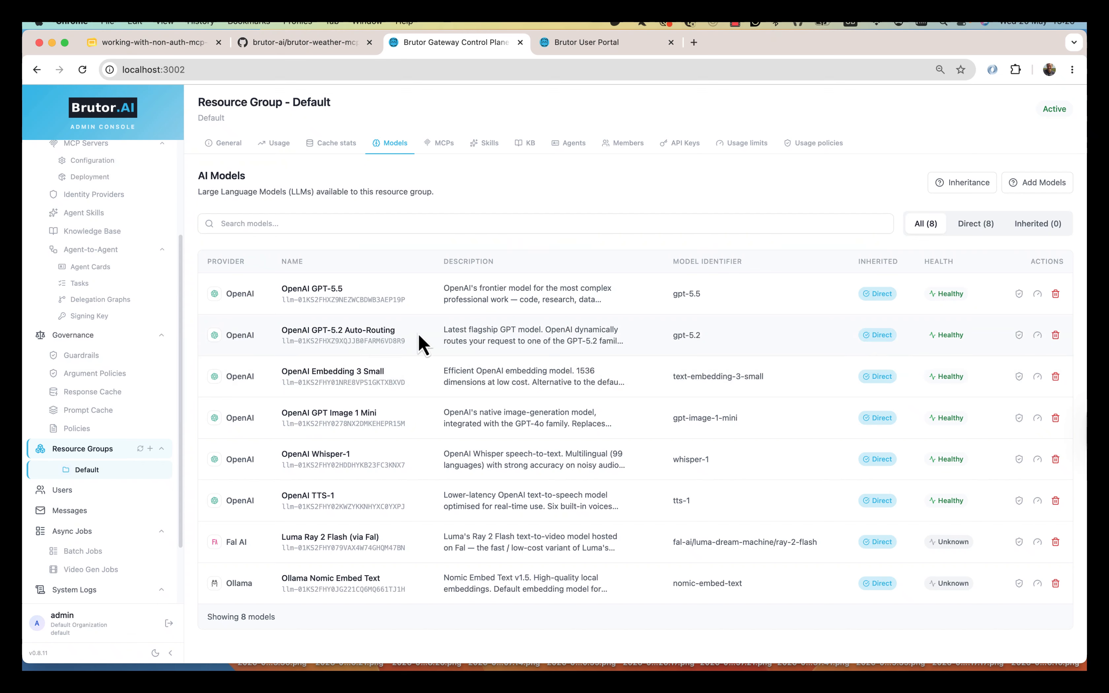
key(super+Tab)
- Set Available Models to gpt-5.2, update the provider, and switch to gpt-5.2 from Brutor AI
text(g)
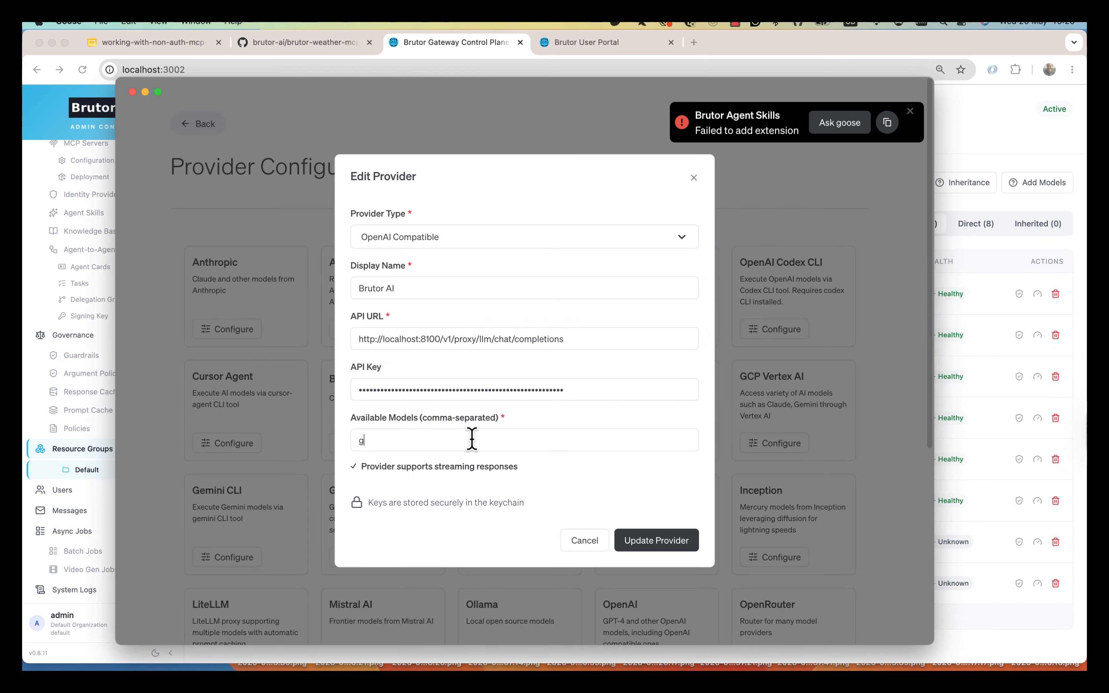
text(pt-55)
click(657, 543)
click(475, 383)
click(453, 415)
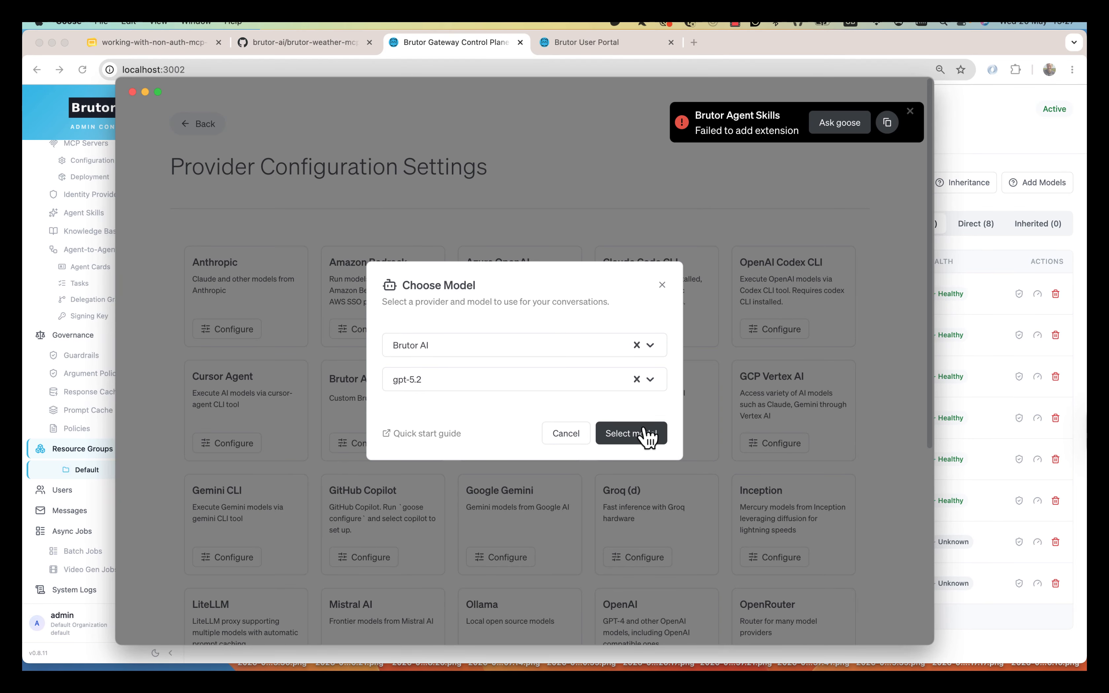
click(647, 438)
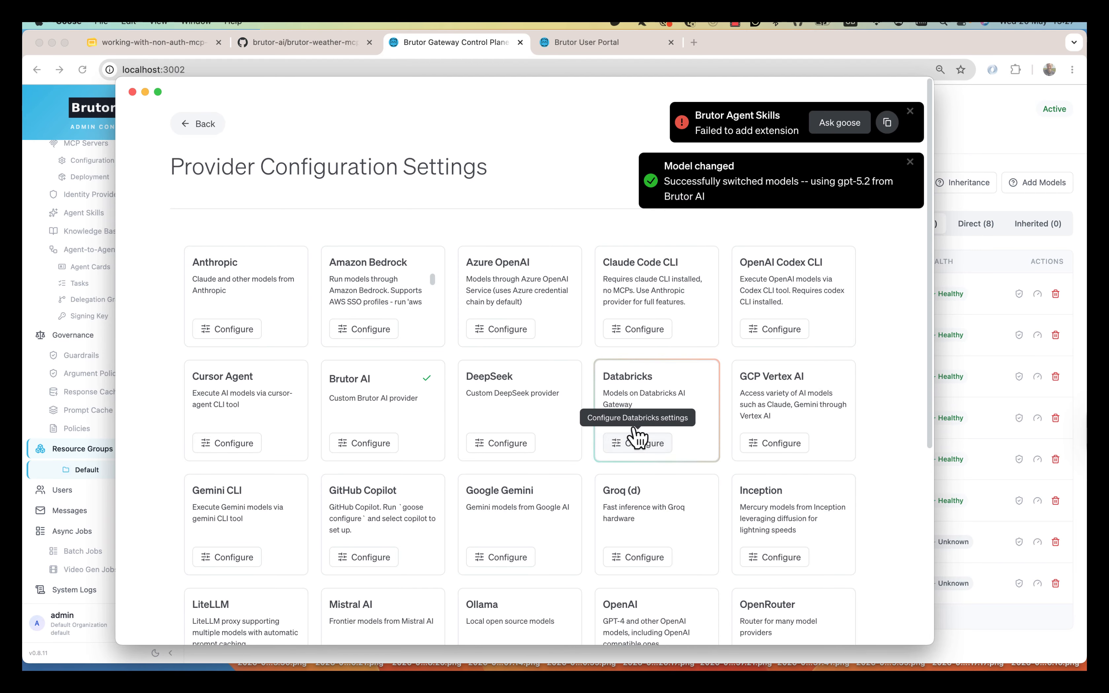
- Start a new Goose chat and send the message 'test'
click(198, 125)
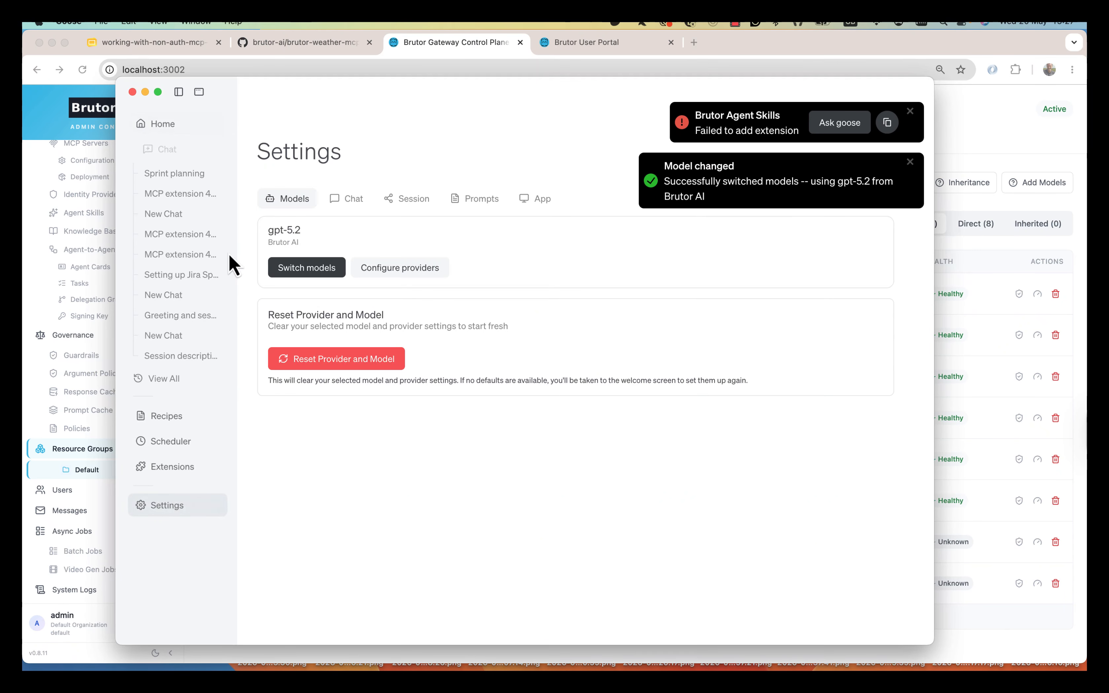
click(161, 151)
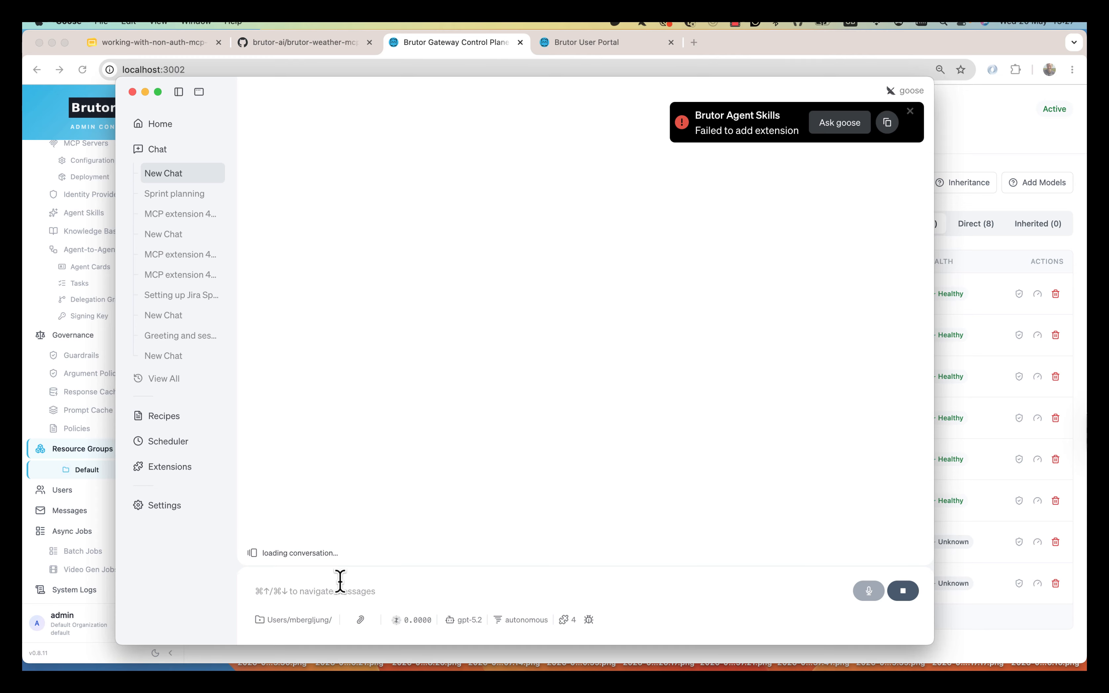
text(test)
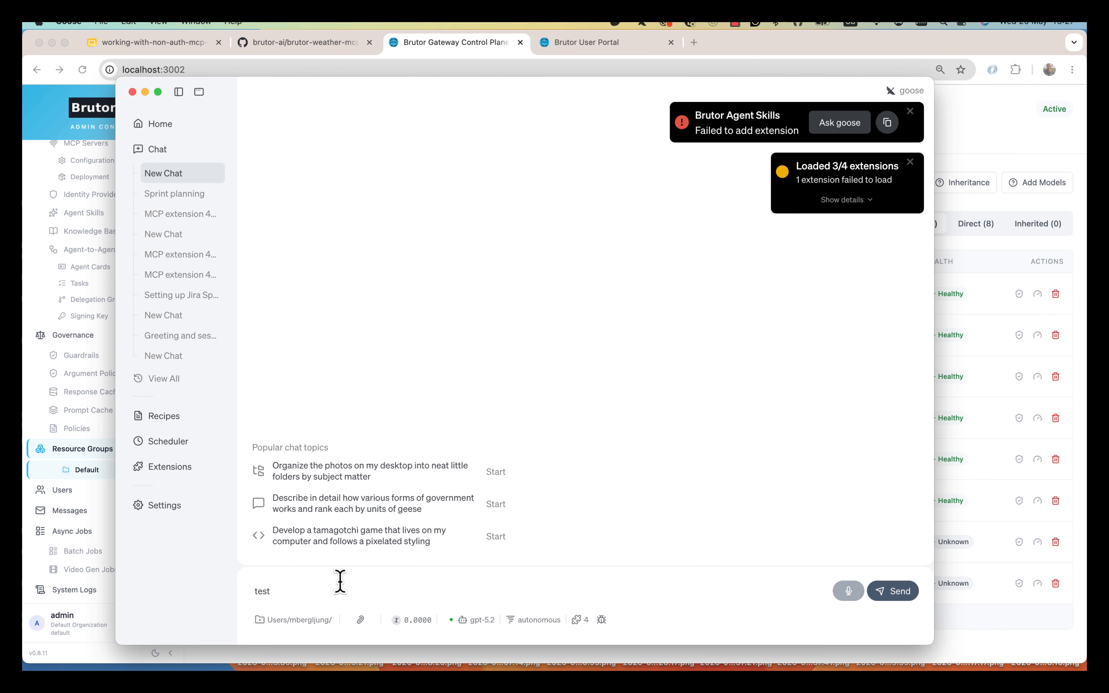
key(Return)
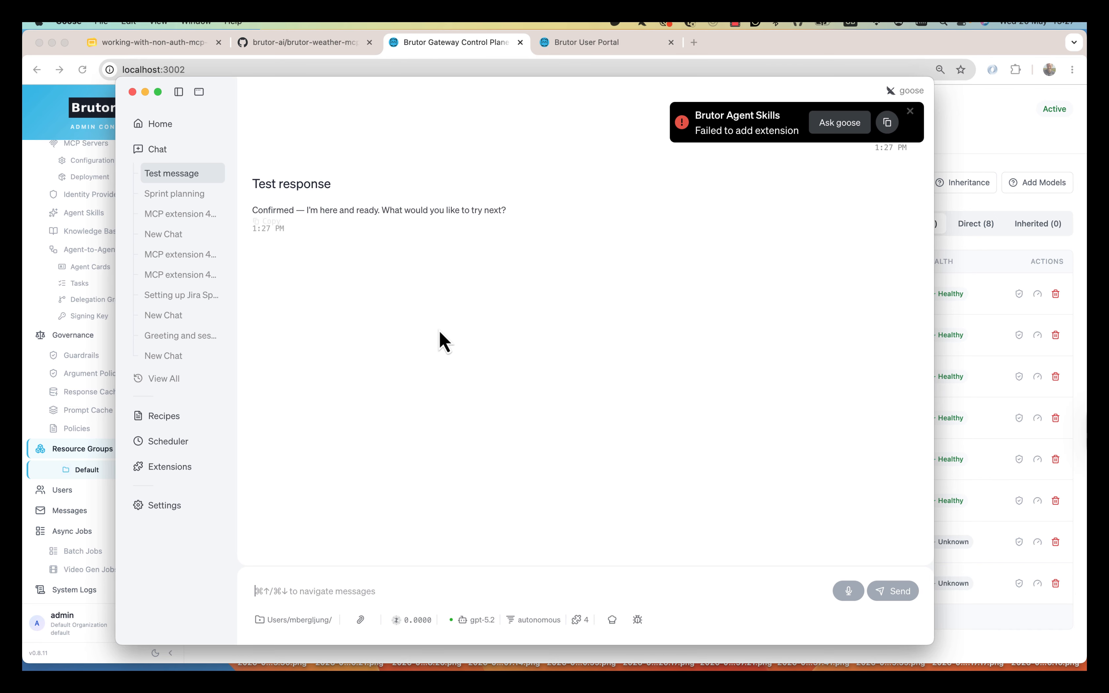
key(super+Tab)
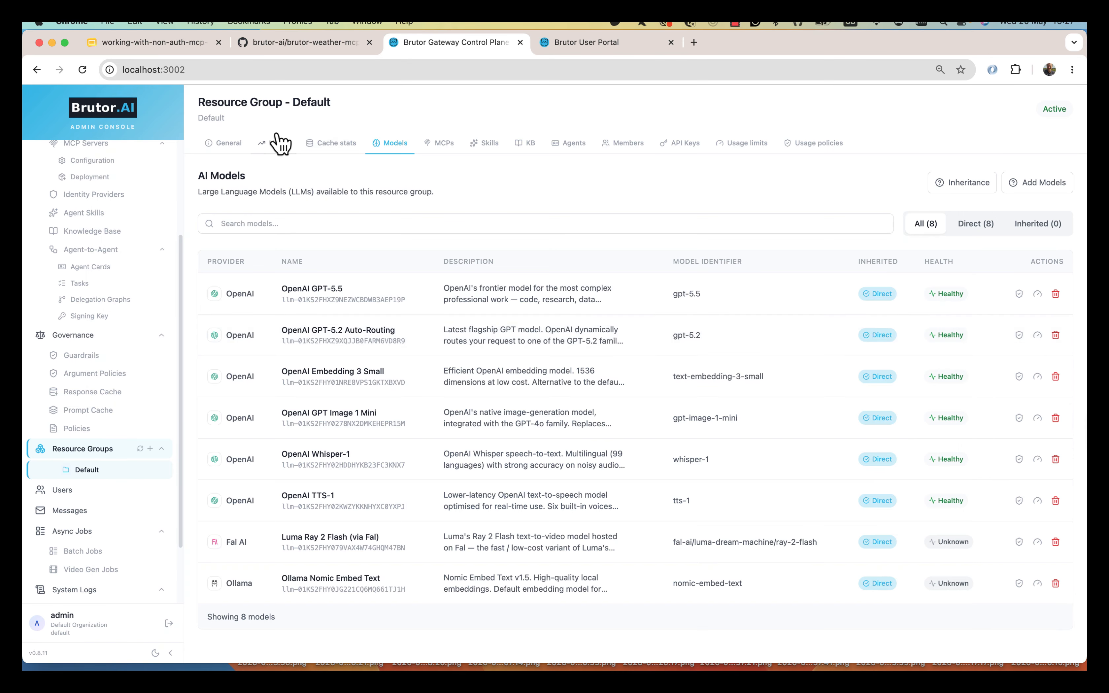
- Review the Default group's usage analytics
click(278, 140)
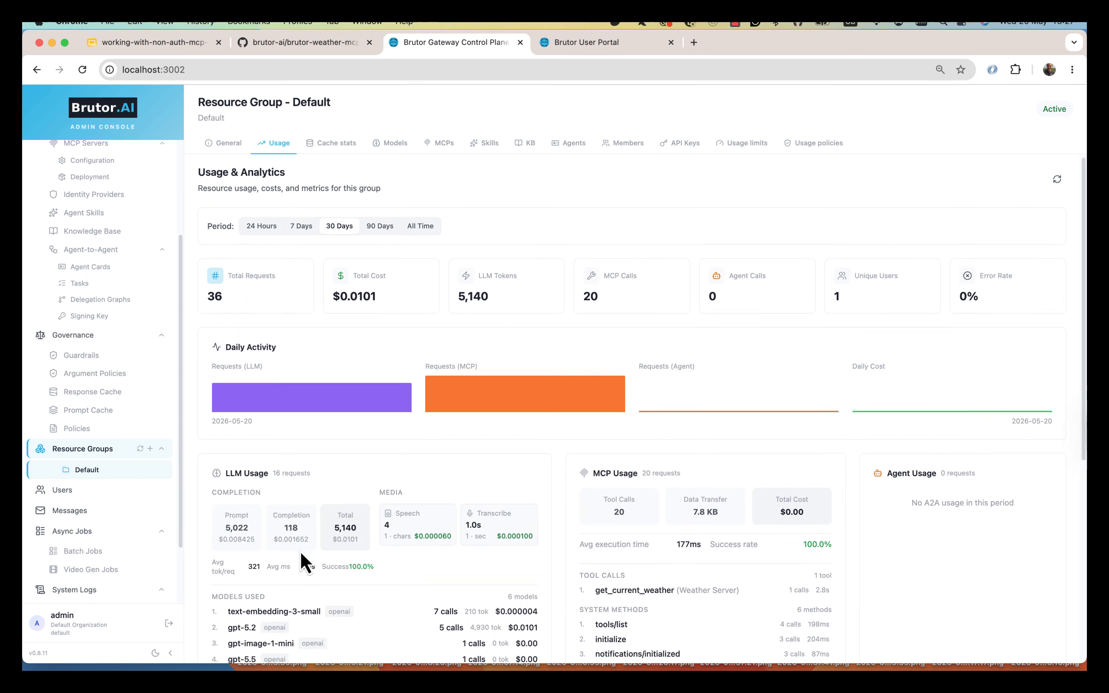
scroll(300, 569, down, 2)
drag(244, 542, 269, 542)
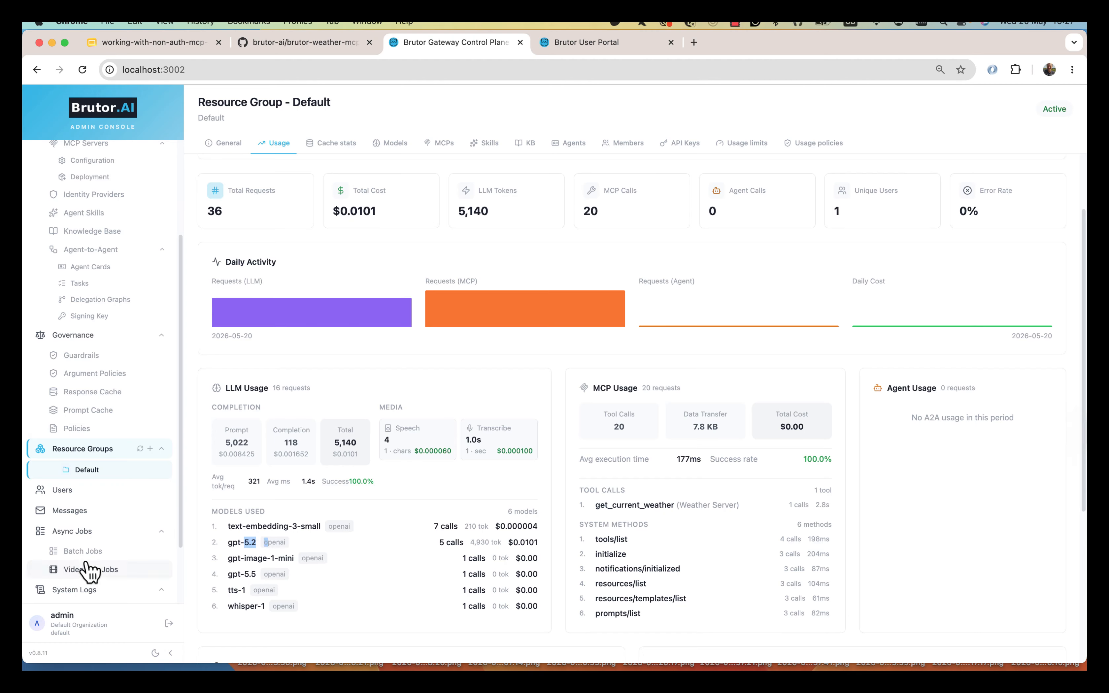
scroll(89, 568, down, 3)
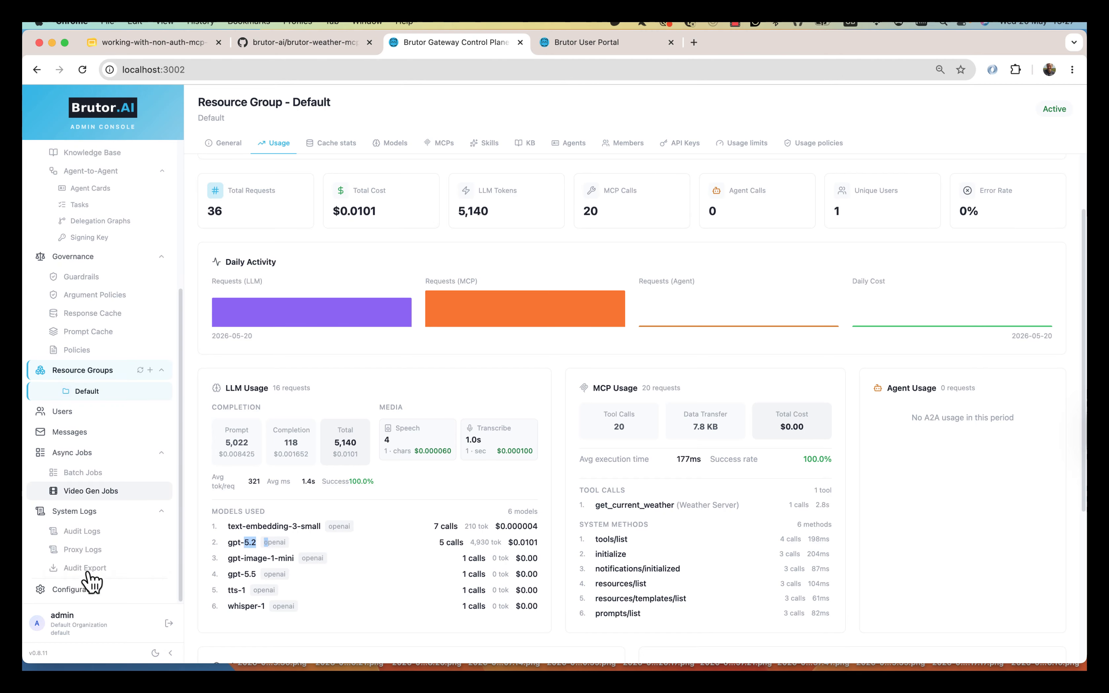
- Inspect the full details of the latest gpt-5.2 request in Proxy Logs
click(94, 550)
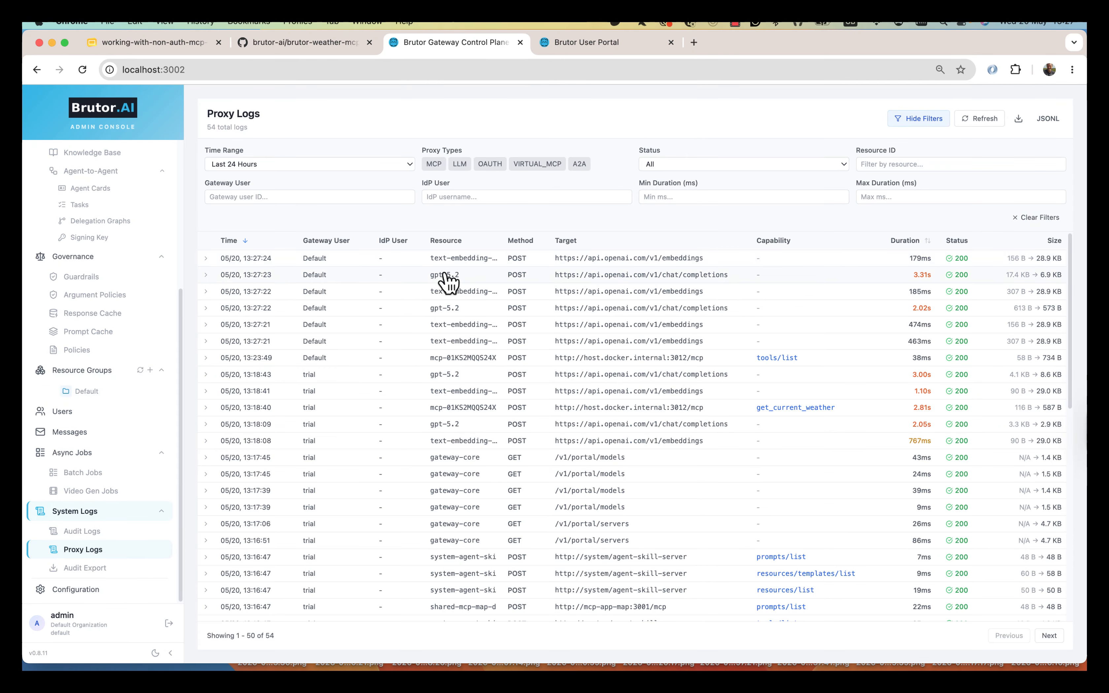
click(447, 277)
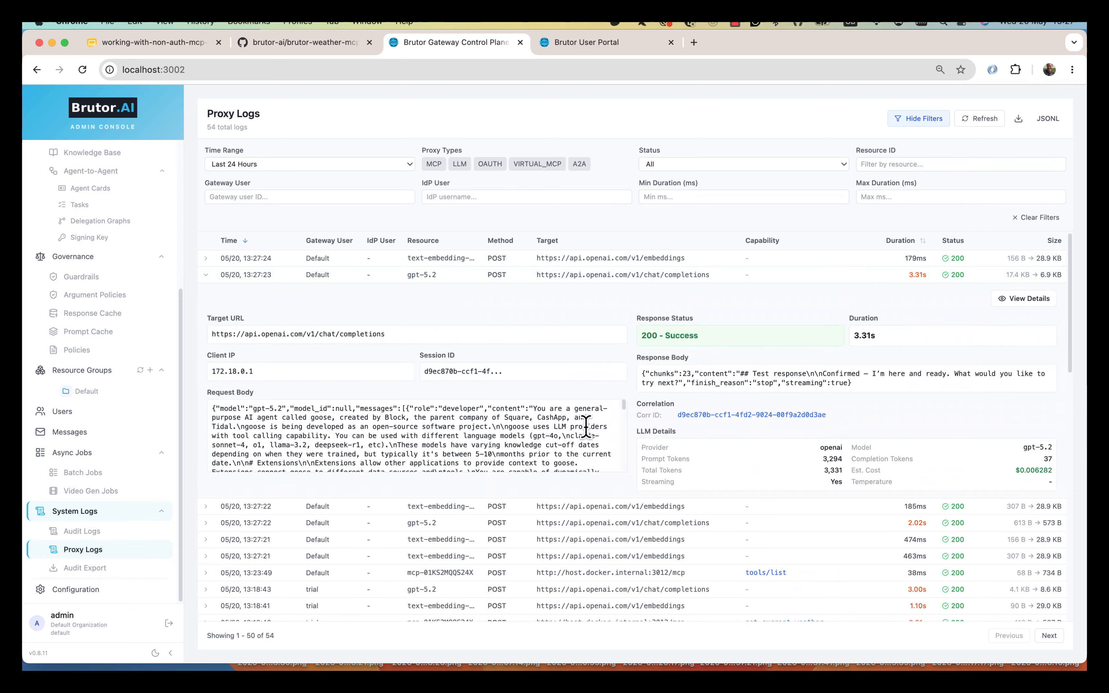
click(1023, 298)
scroll(727, 479, down, 10)
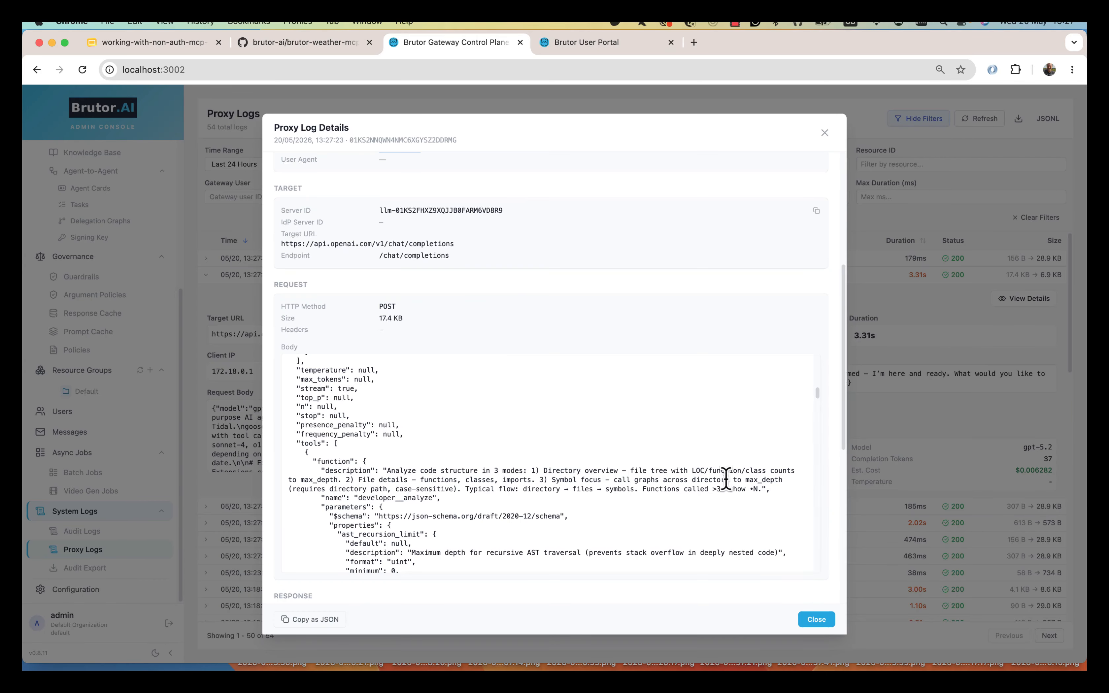
scroll(813, 527, down, 15)
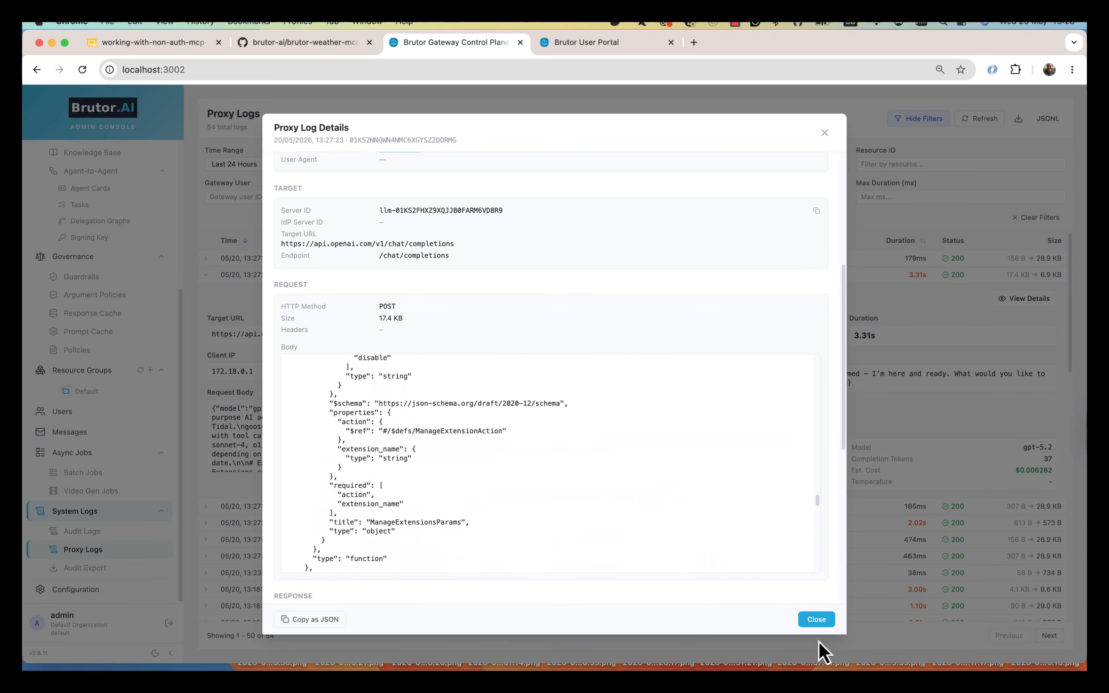
click(816, 619)
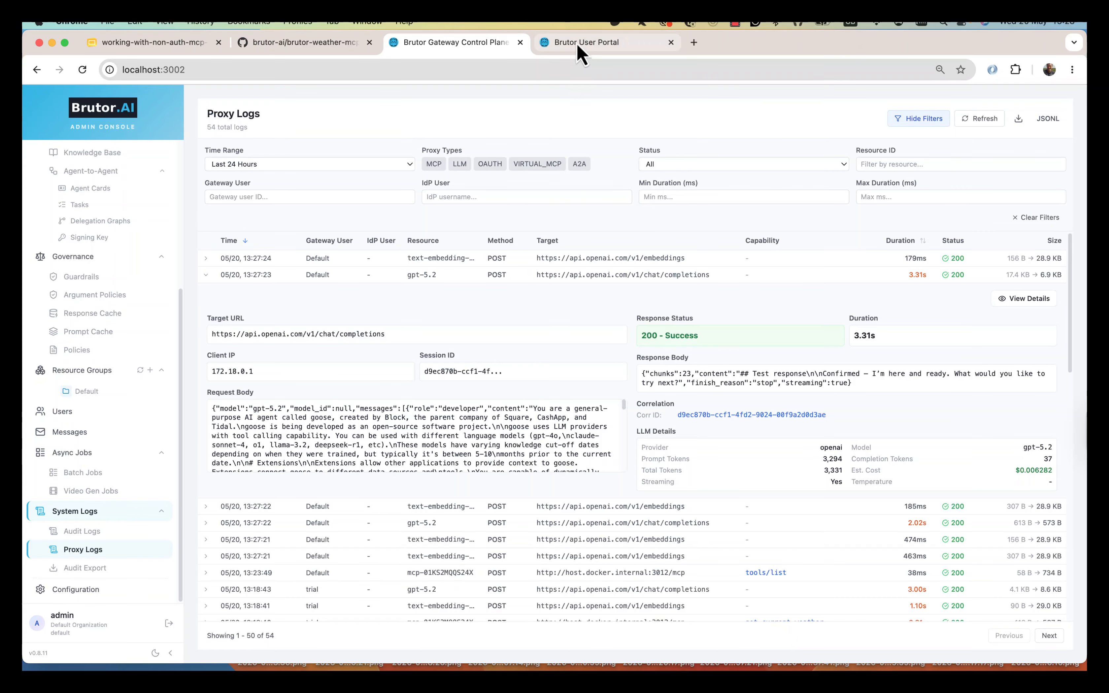
- Bring up the Brutor Weather Info extension's settings in Goose
key(super+Tab)
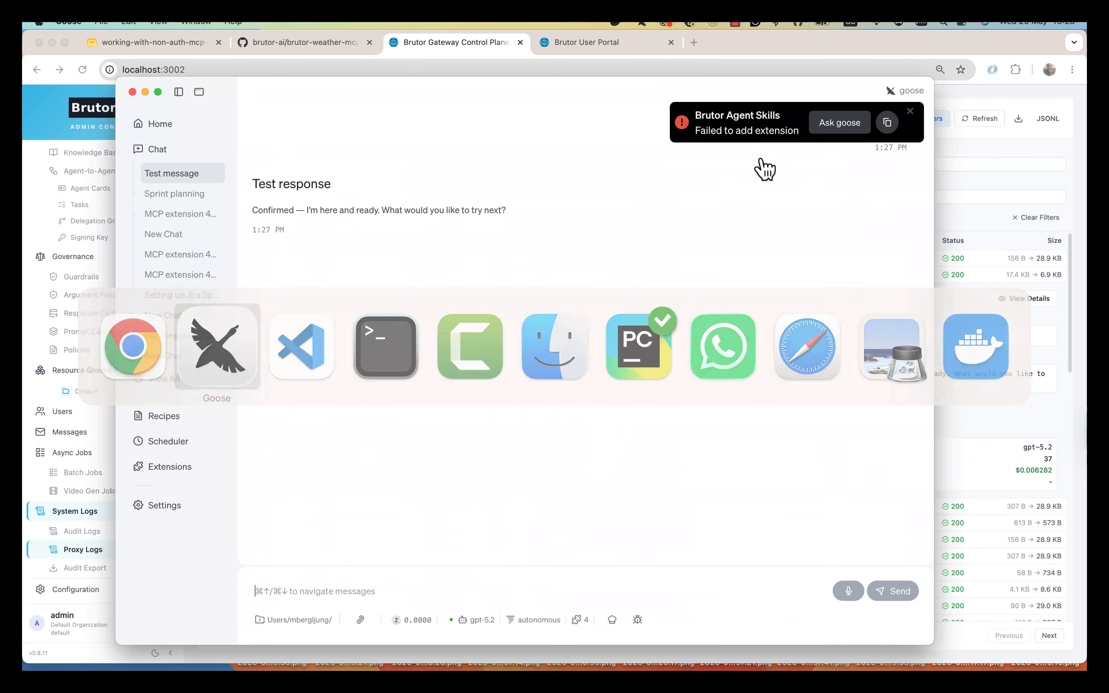
click(188, 468)
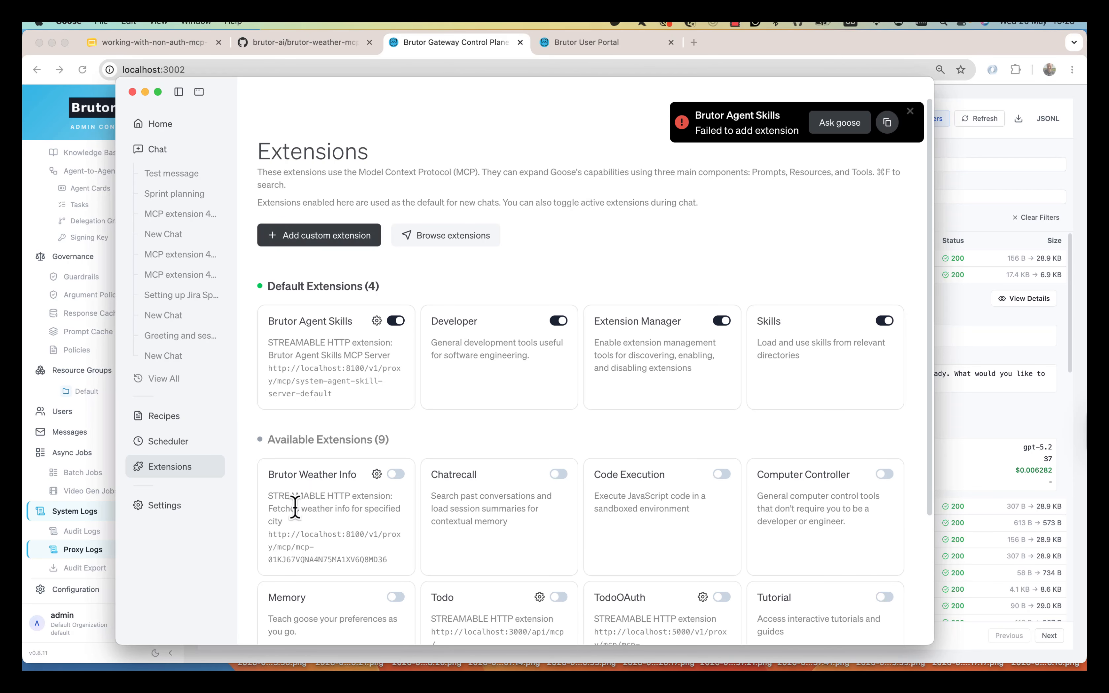
click(376, 474)
- Copy the Weather Server's gateway proxy URL from the MCP Servers configuration
key(super+Tab)
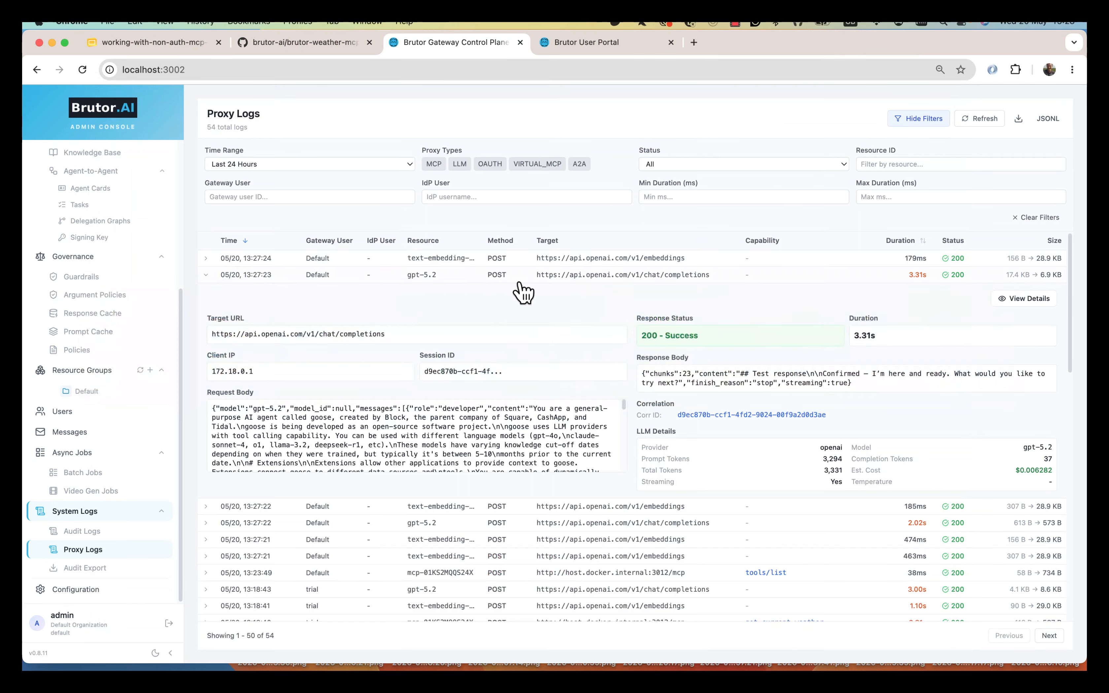
scroll(117, 278, up, 5)
click(93, 296)
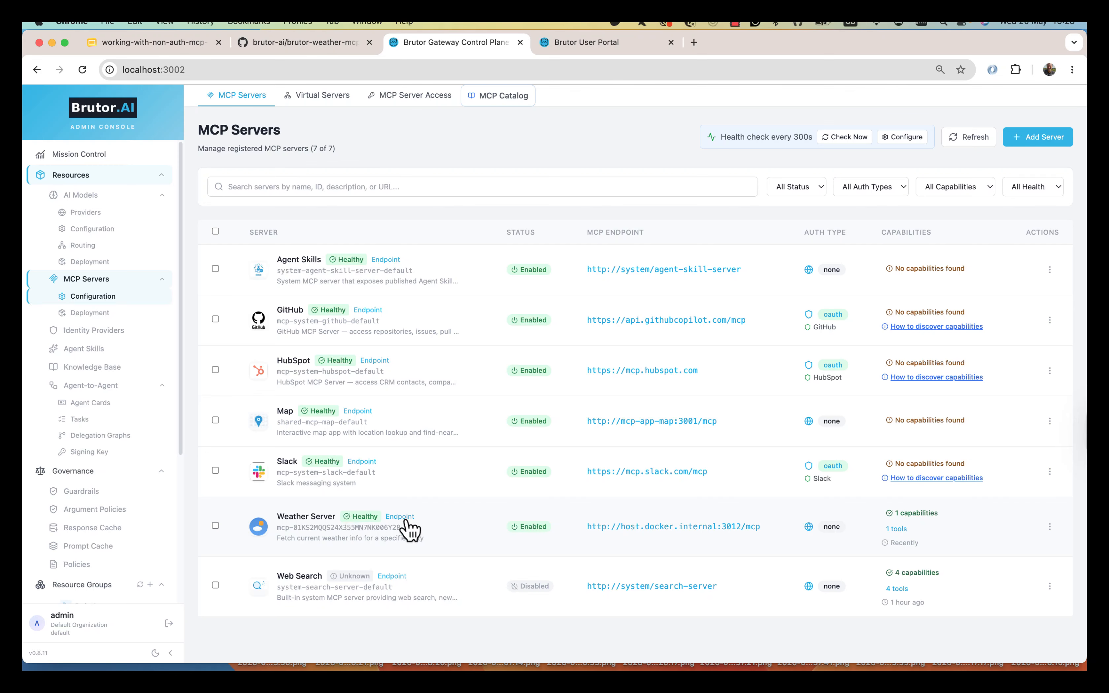
click(400, 517)
click(716, 337)
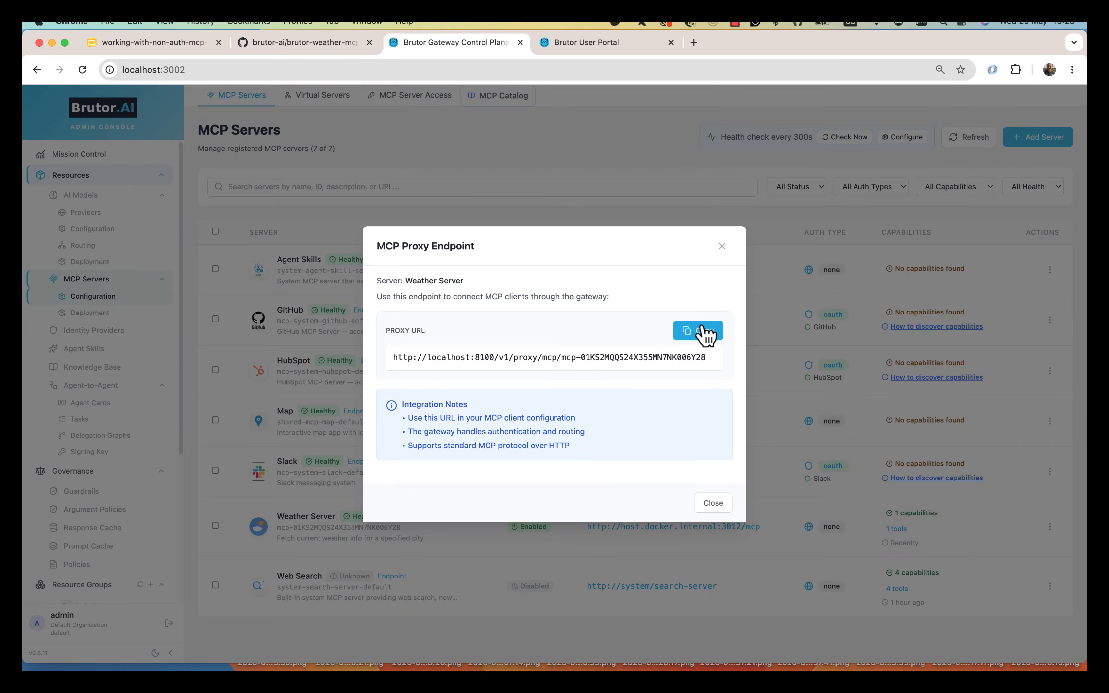
click(713, 502)
key(super+Tab)
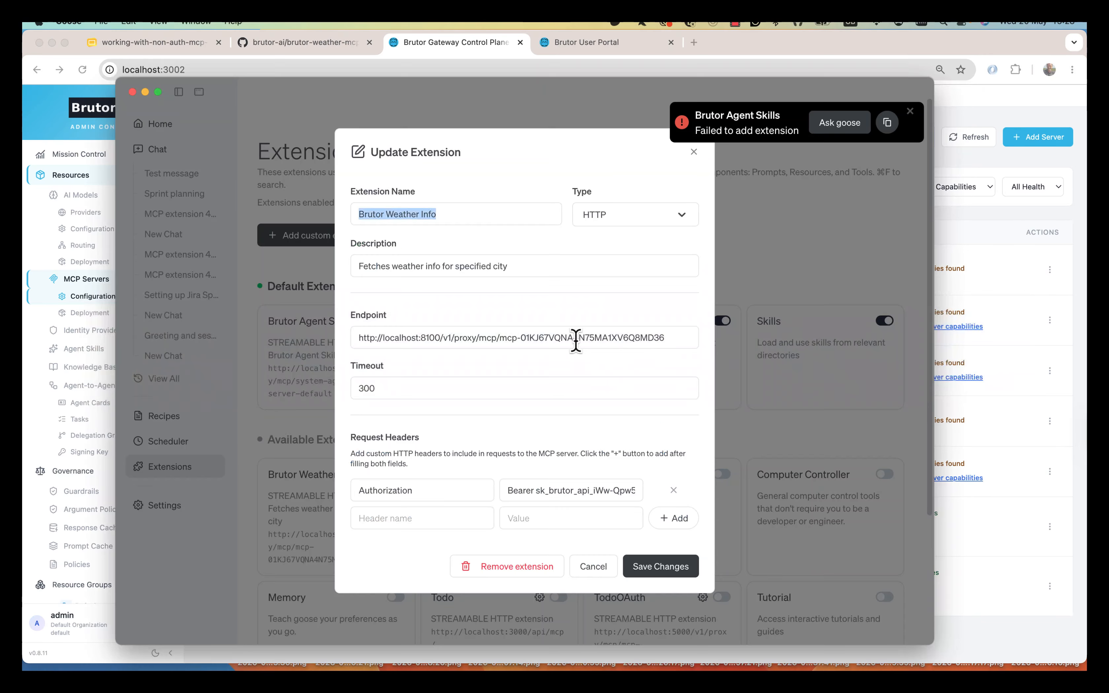
- Point Brutor Weather Info at the new proxy URL with a Bearer API key, save, and enable by default
triple_click(547, 342)
key(super+v)
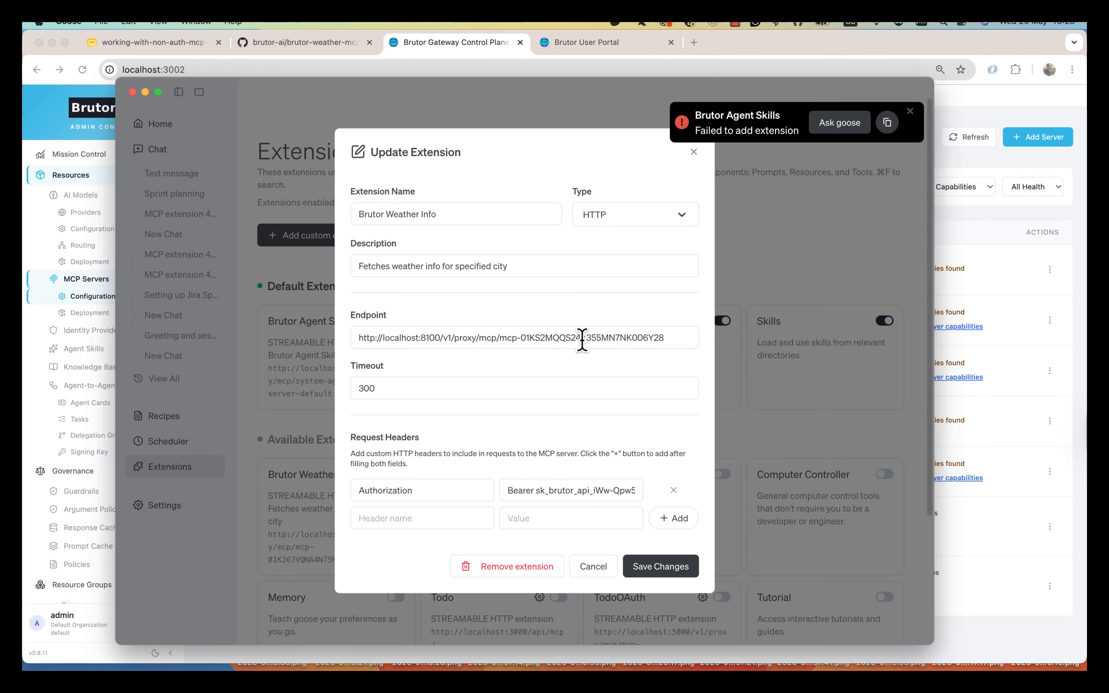
click(534, 491)
key(super+a)
text(Bearer)
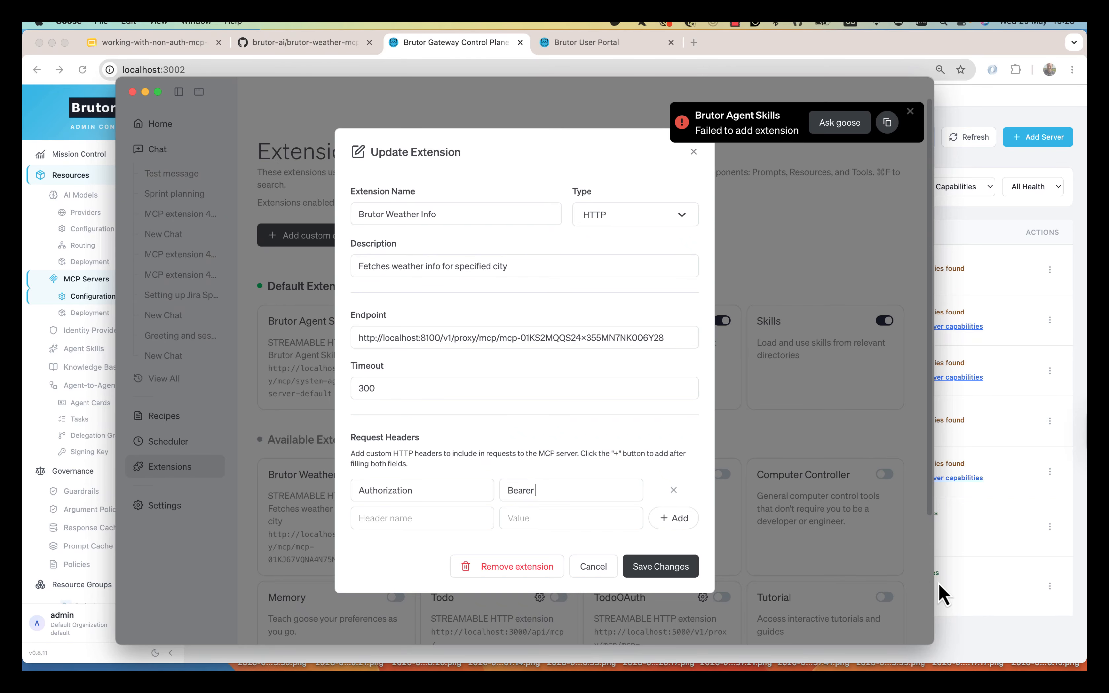
key(super+Tab)
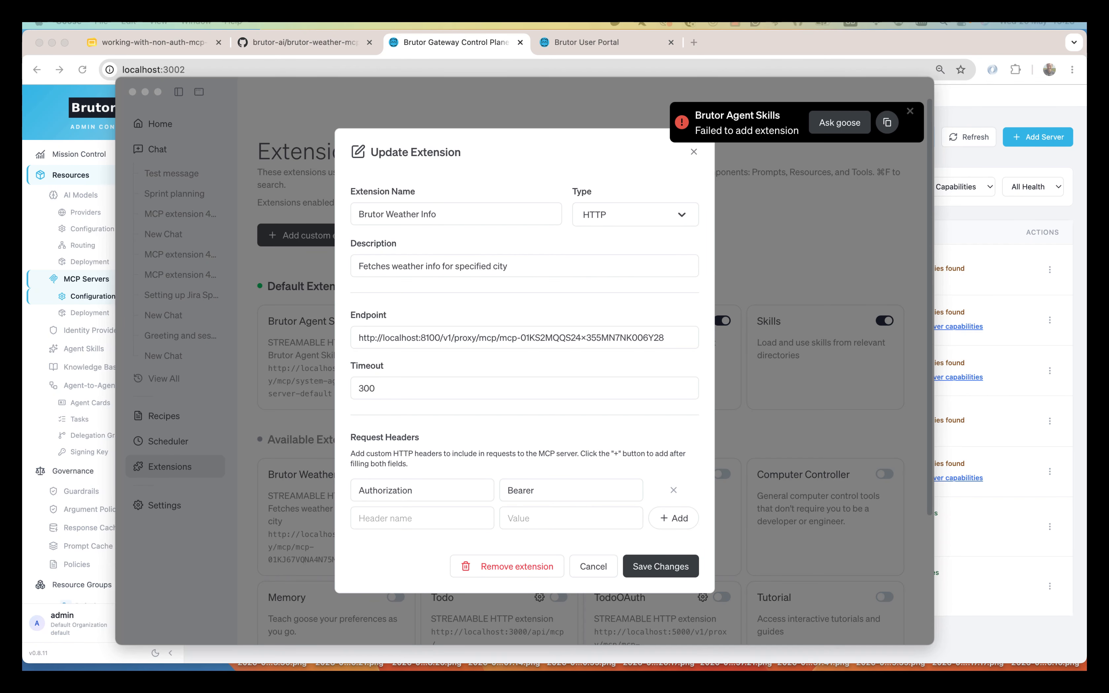
click(569, 492)
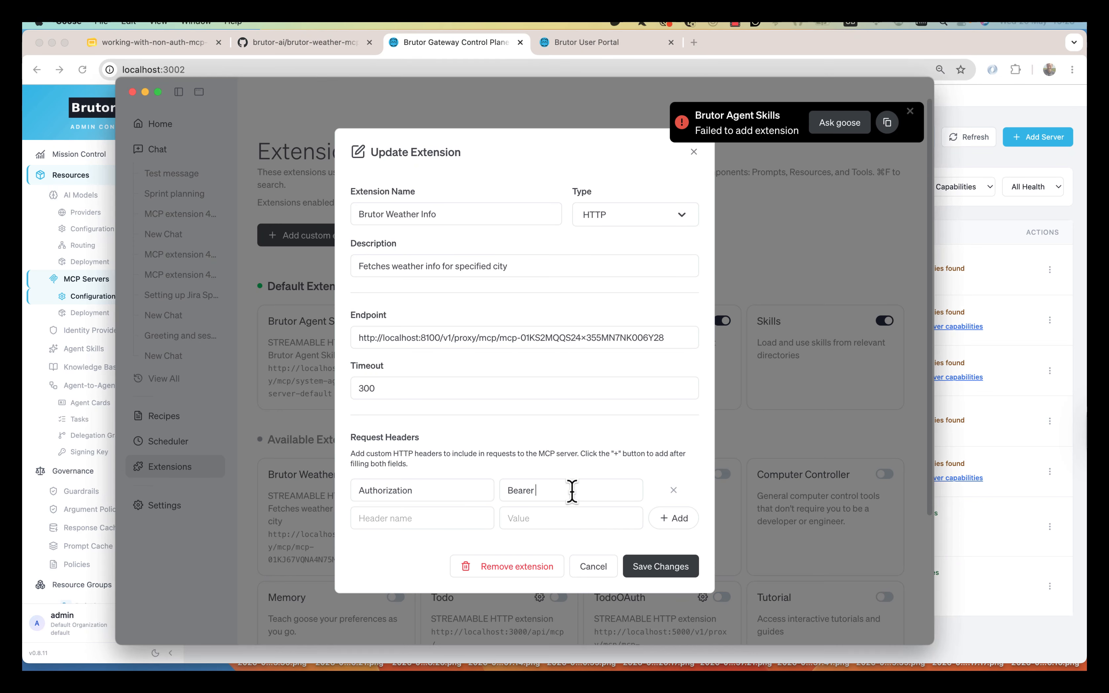
key(super+v)
click(670, 568)
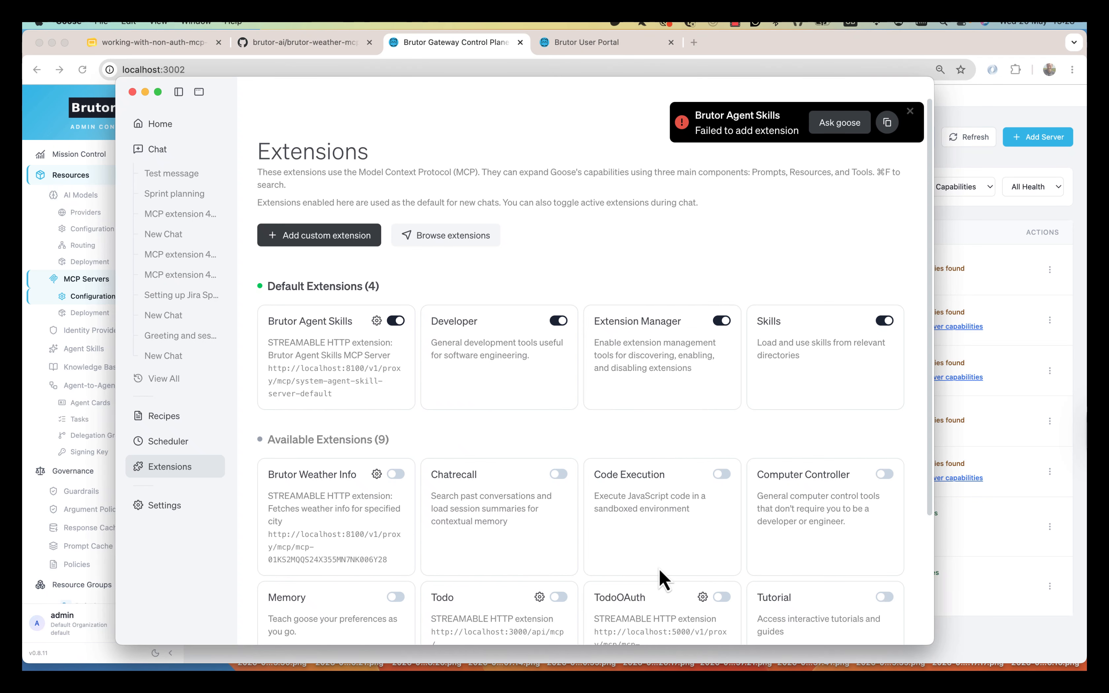
click(404, 475)
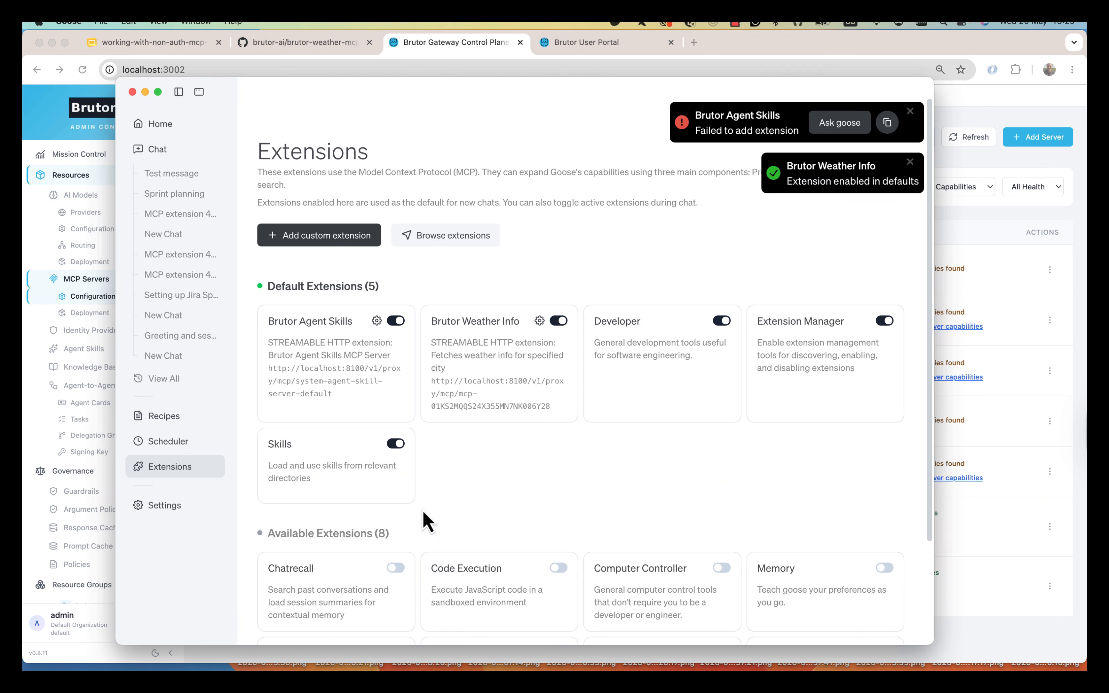
- Ask the Test message chat about Copenhagen's weather, then open the gateway's proxy logs
click(170, 179)
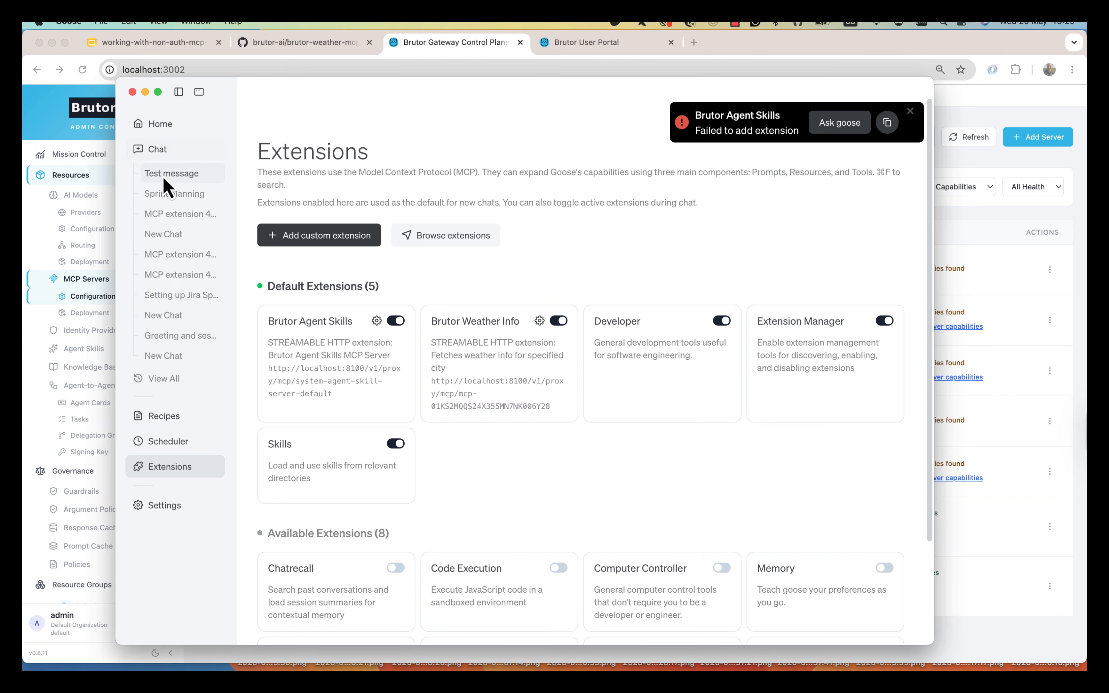
text(W)
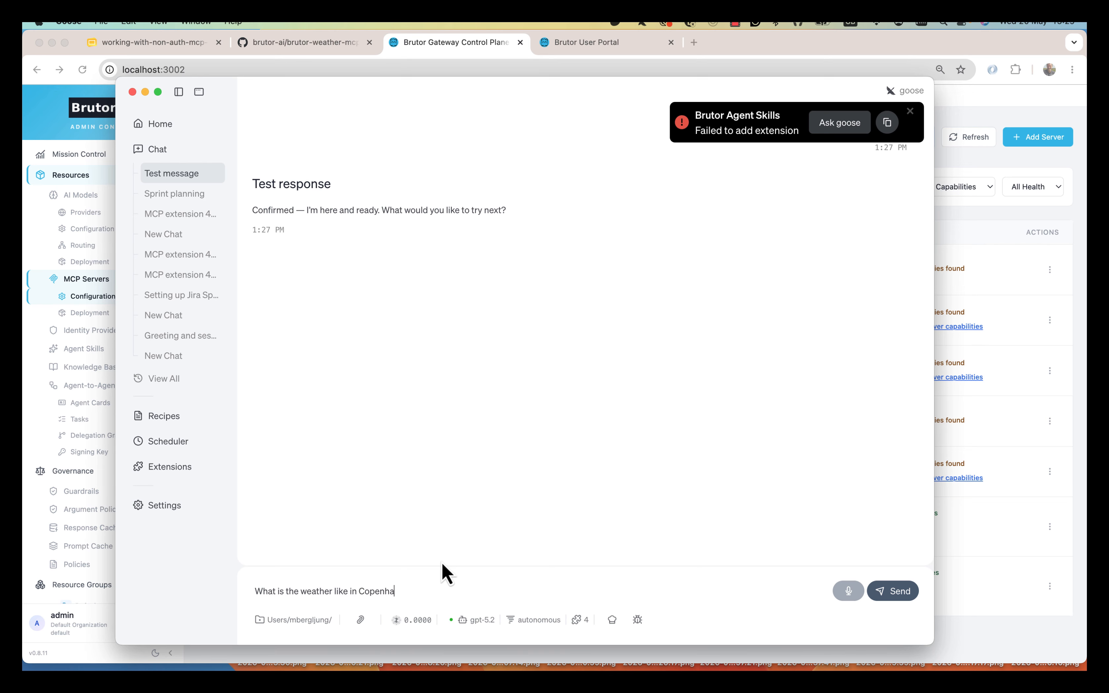
key(Return)
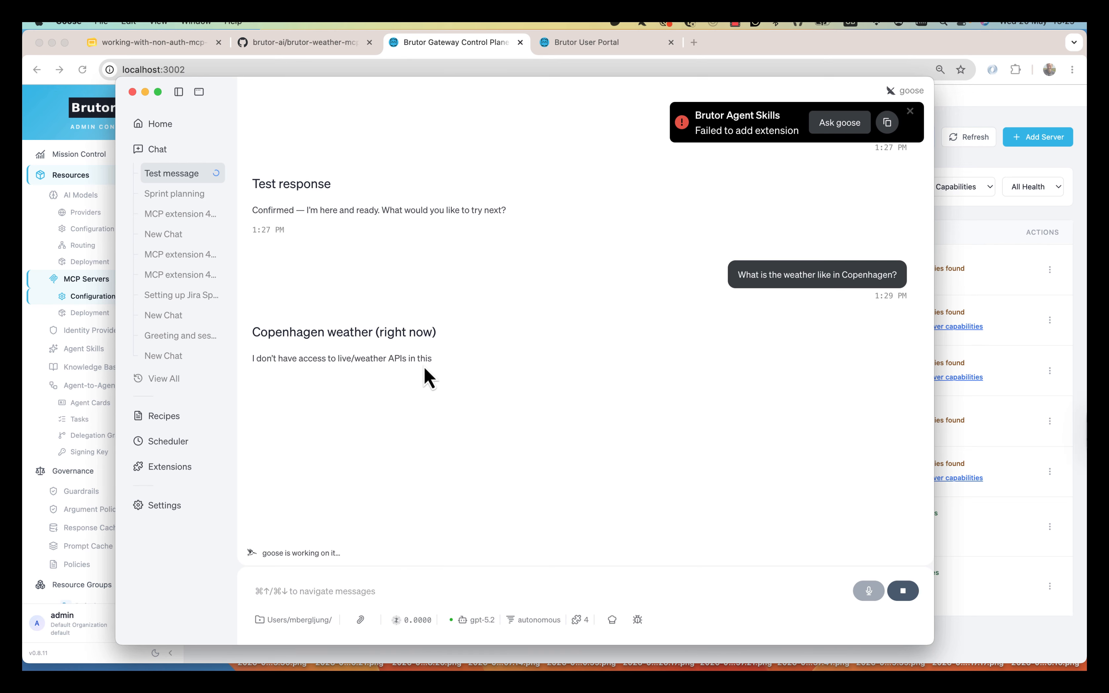
key(super+Tab)
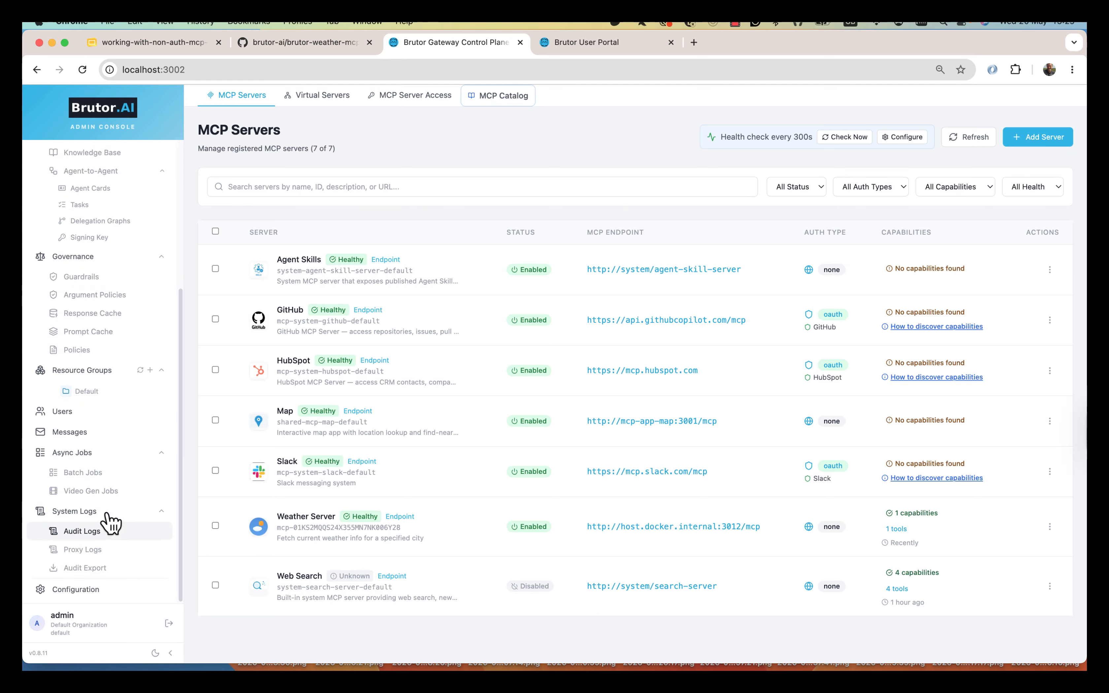
click(85, 550)
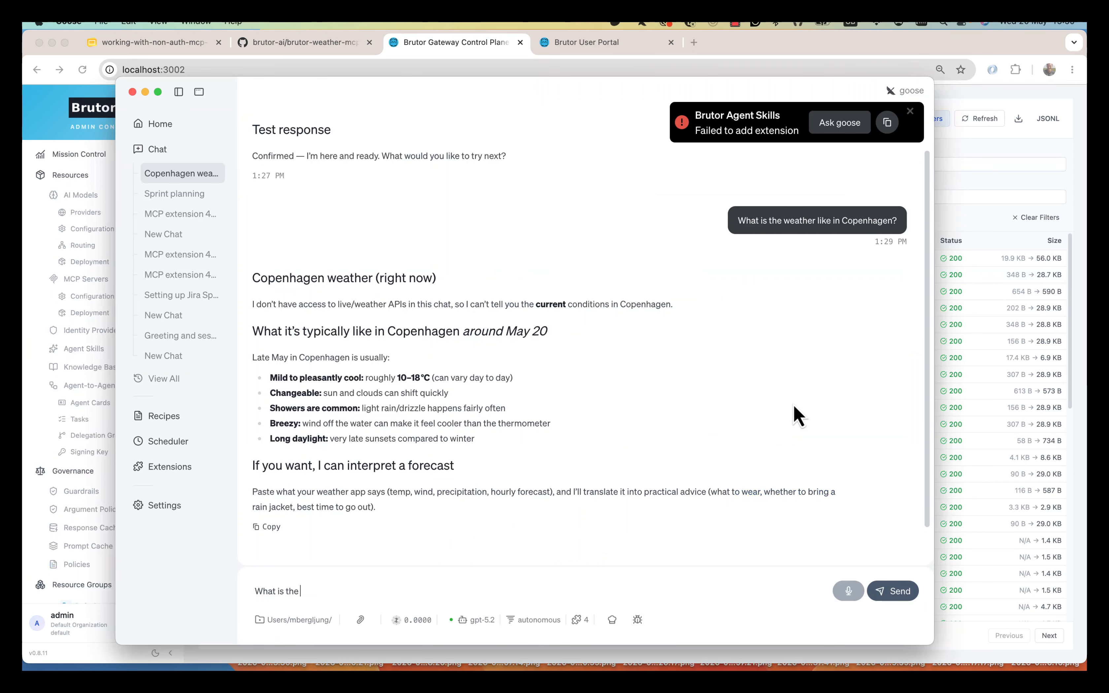
- Add Brutor Weather Info to this chat and ask what the weather is like in Berlin right now
click(581, 621)
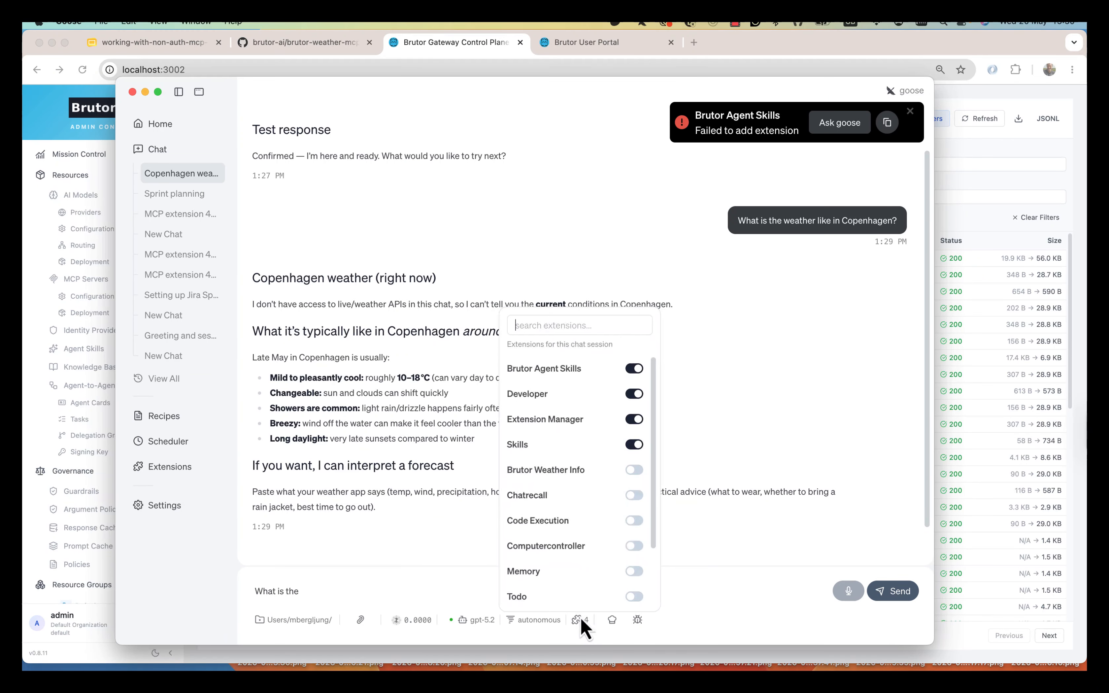
click(643, 473)
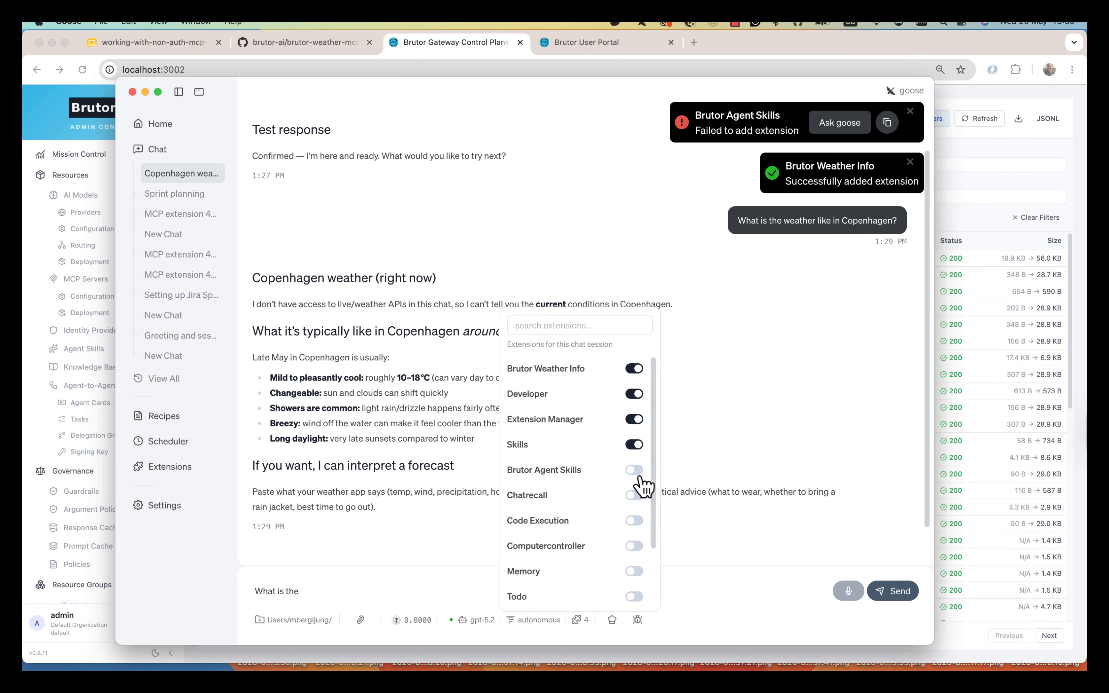
click(669, 576)
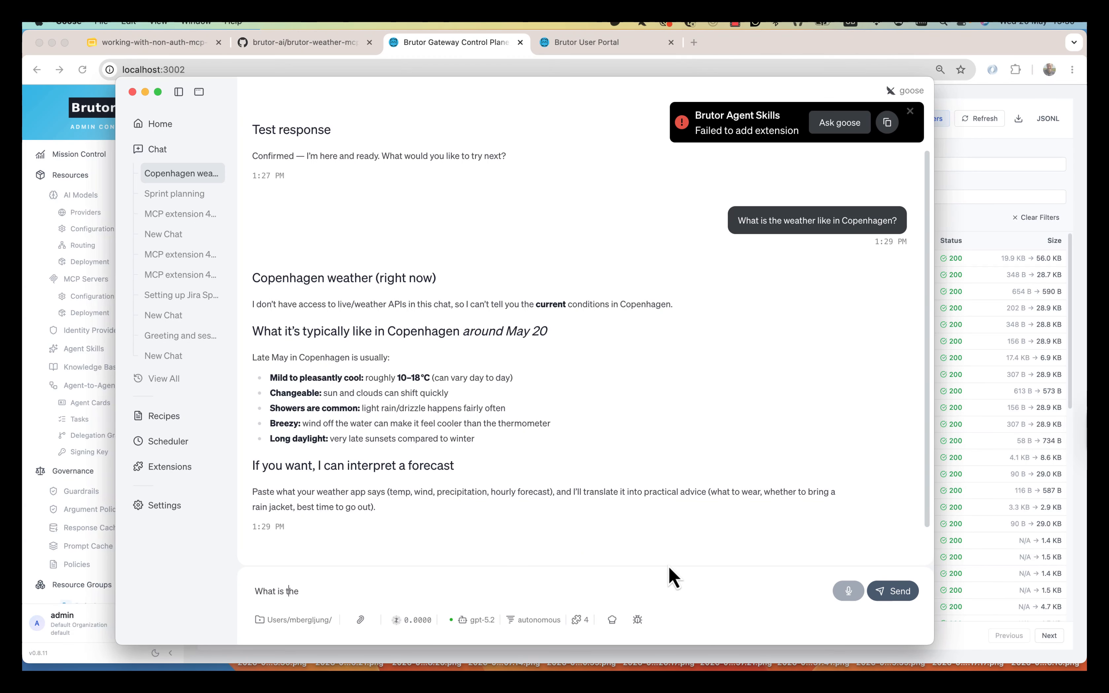
text(he w)
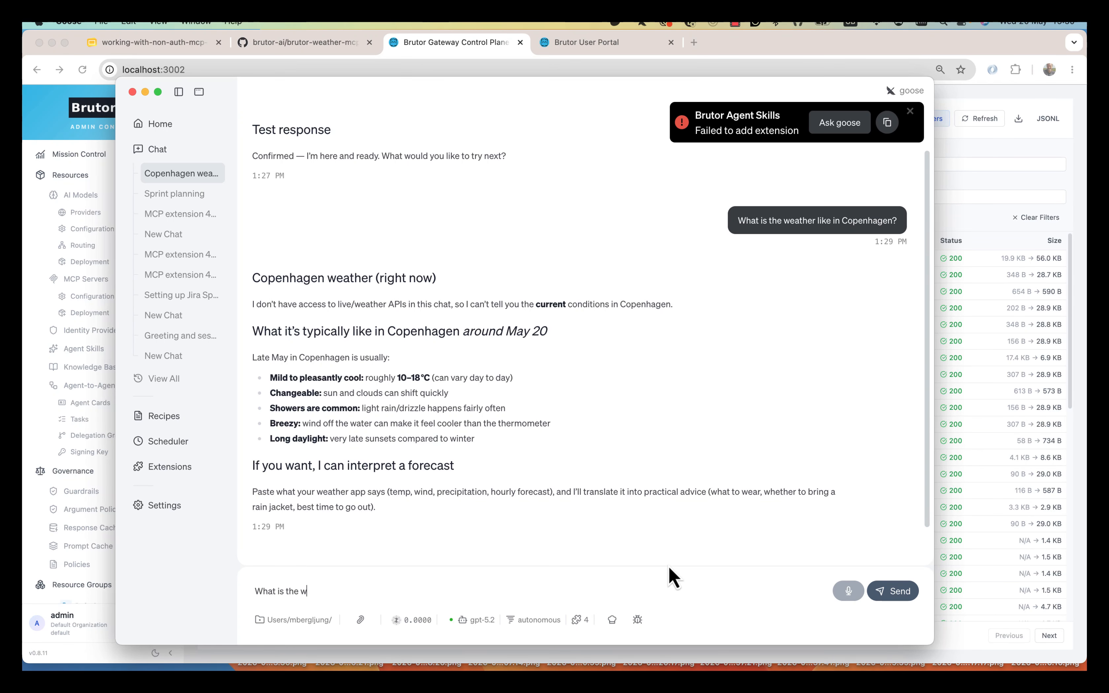
text(eather lik)
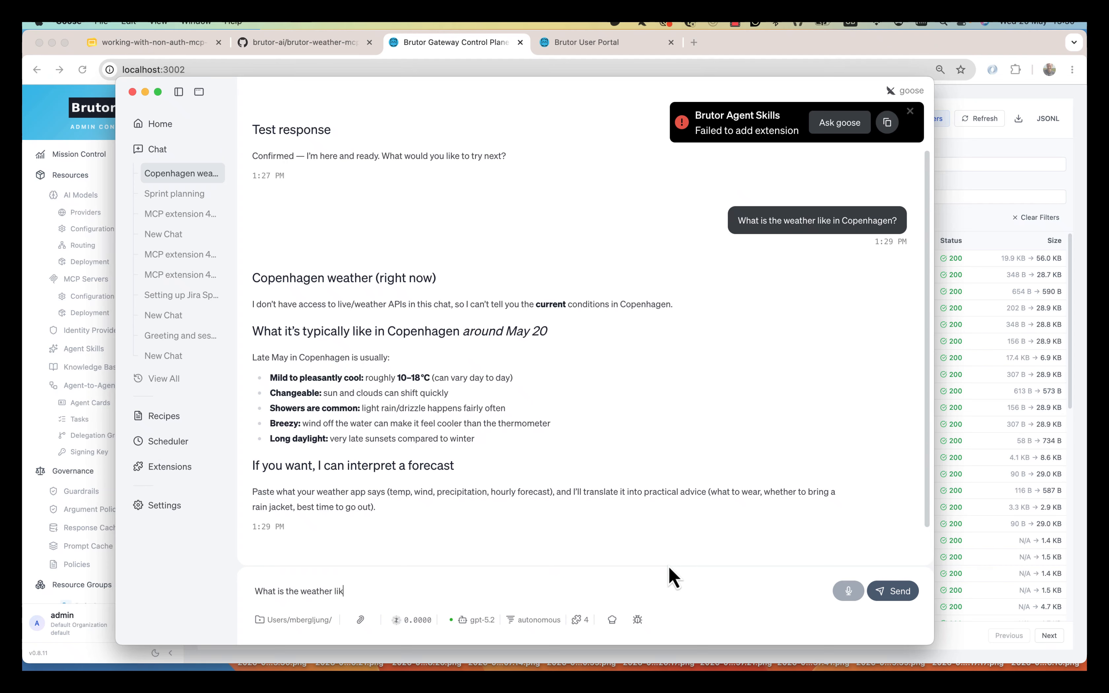
text(e in Berlin )
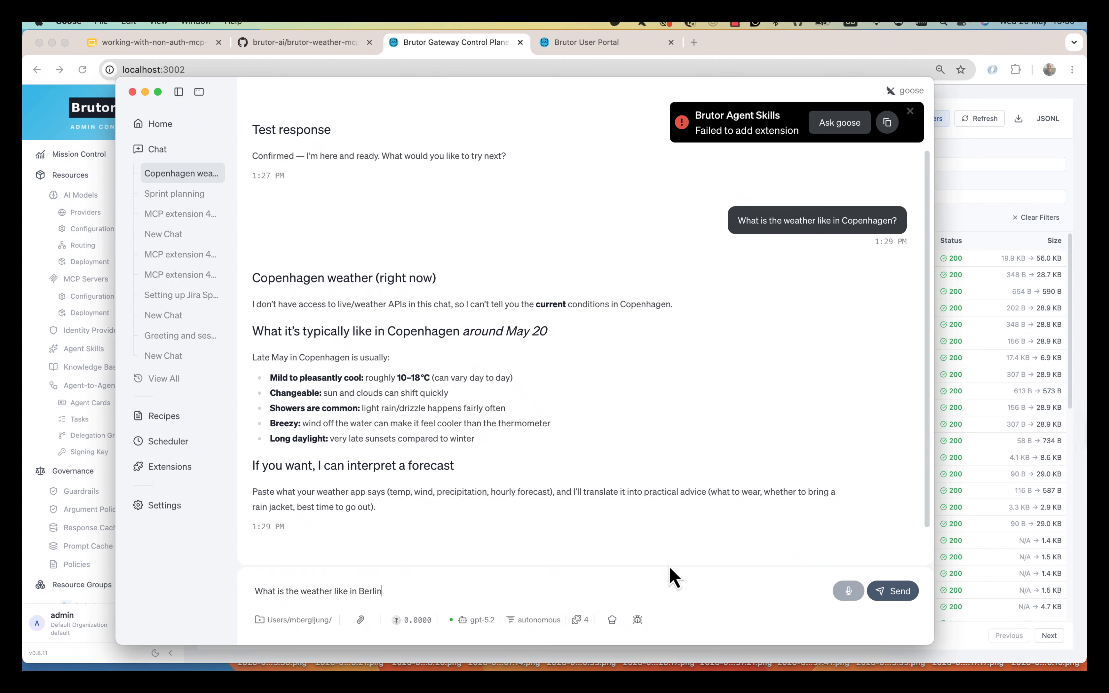
text(right no)
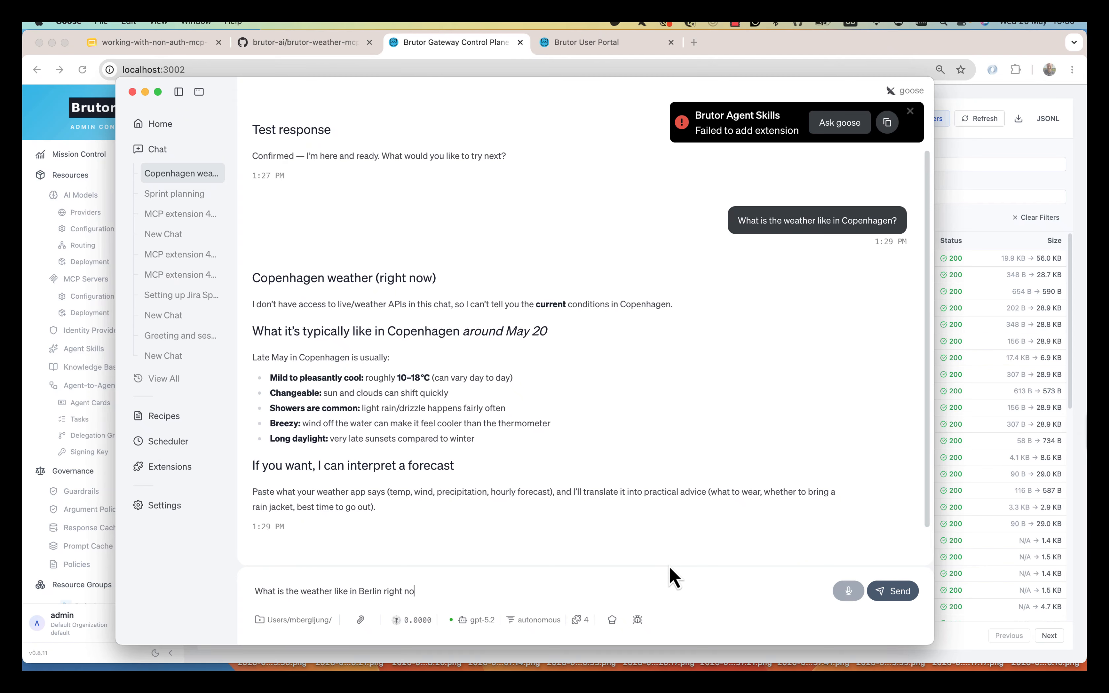
text(w)
key(Return)
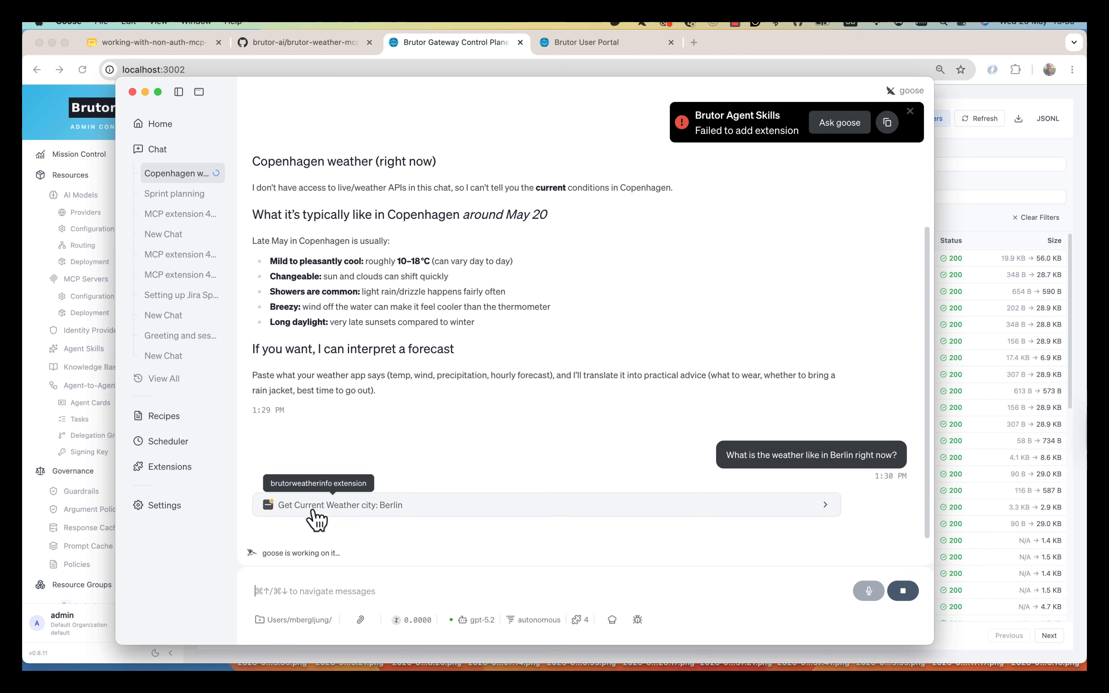
- Refresh the proxy logs and open the details of the new get_current_weather request for Berlin
key(super+Tab)
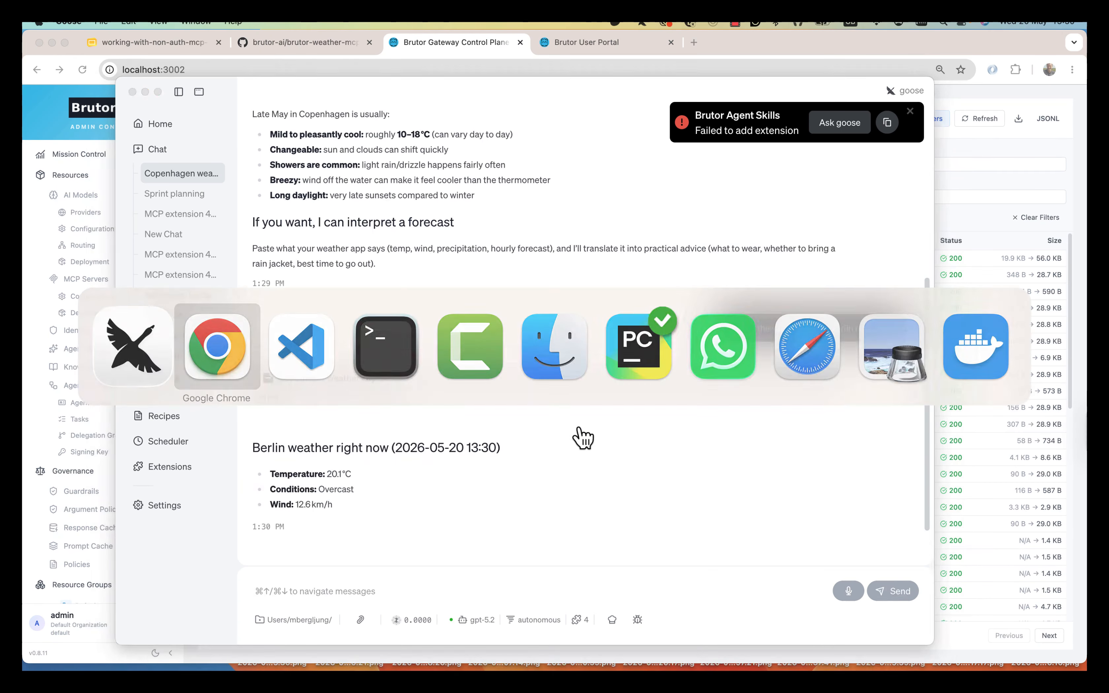
click(980, 121)
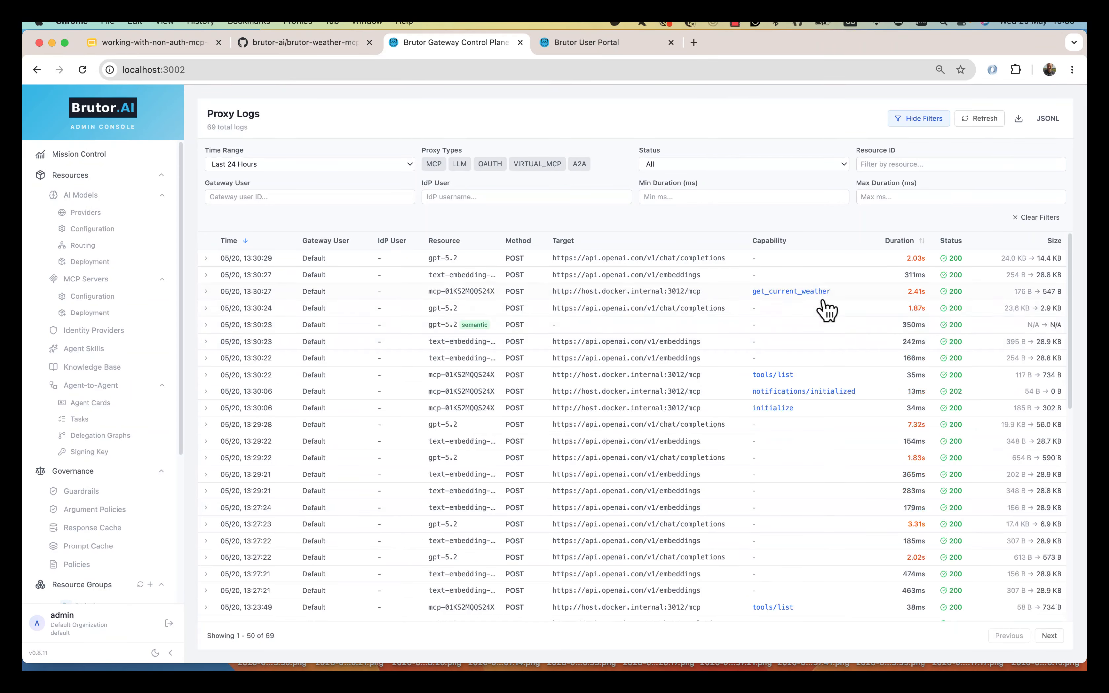
click(709, 293)
click(1029, 316)
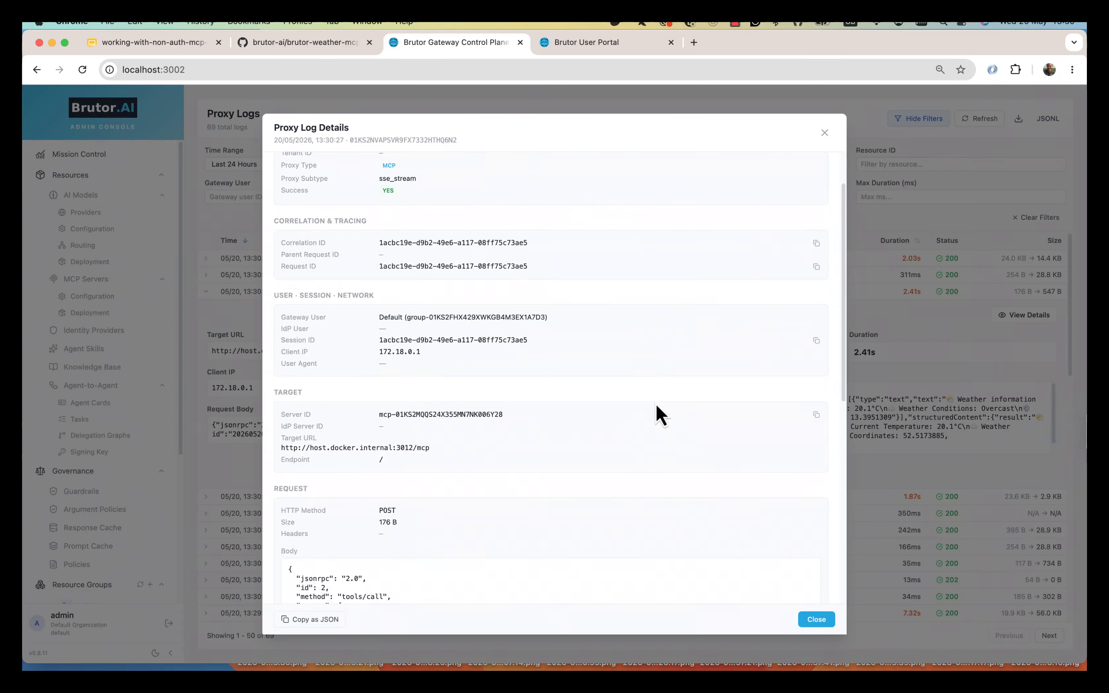
- Review the Berlin request and its response, then open the Default resource group's usage
scroll(651, 417, down, 5)
drag(331, 518, 406, 522)
scroll(614, 573, down, 5)
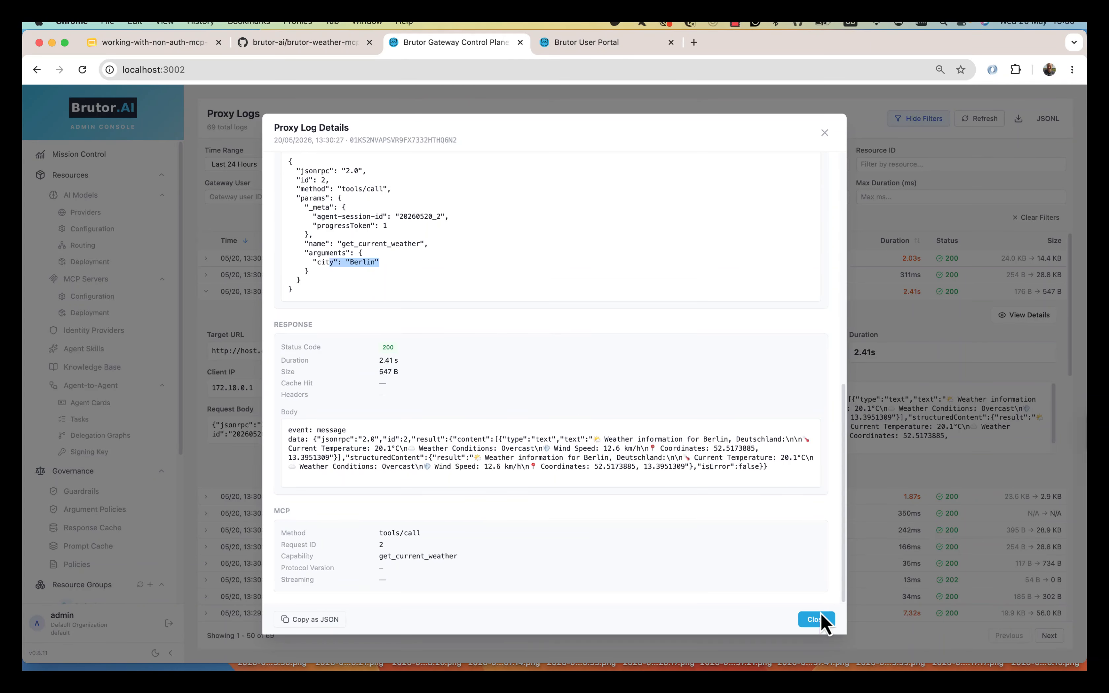
click(815, 620)
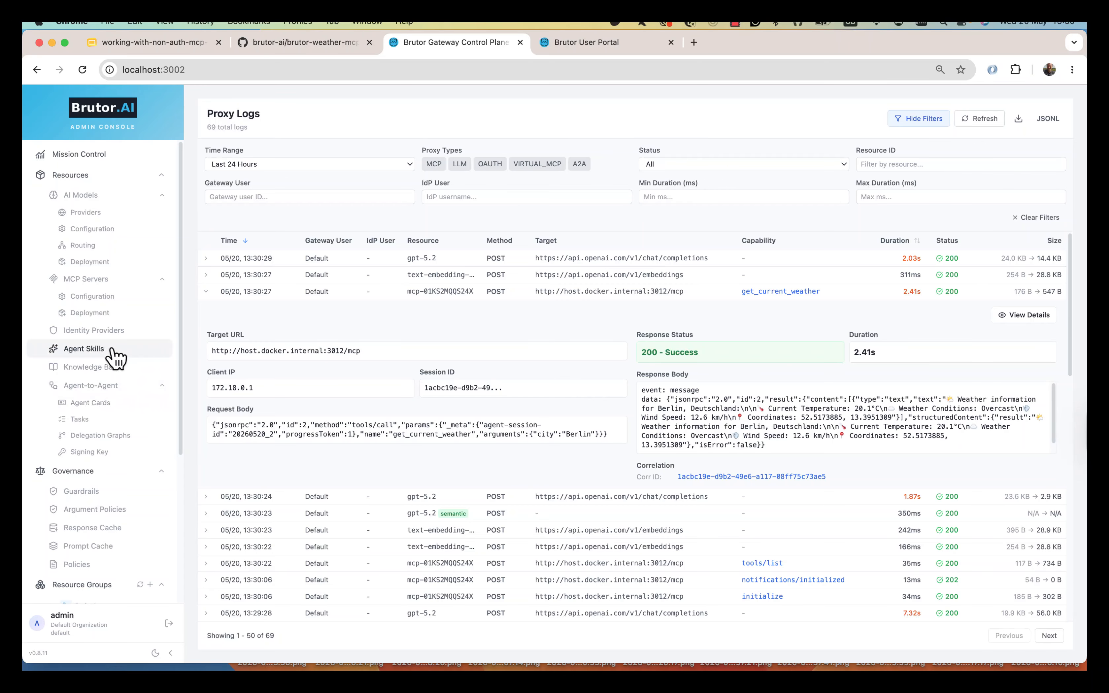
scroll(114, 381, down, 5)
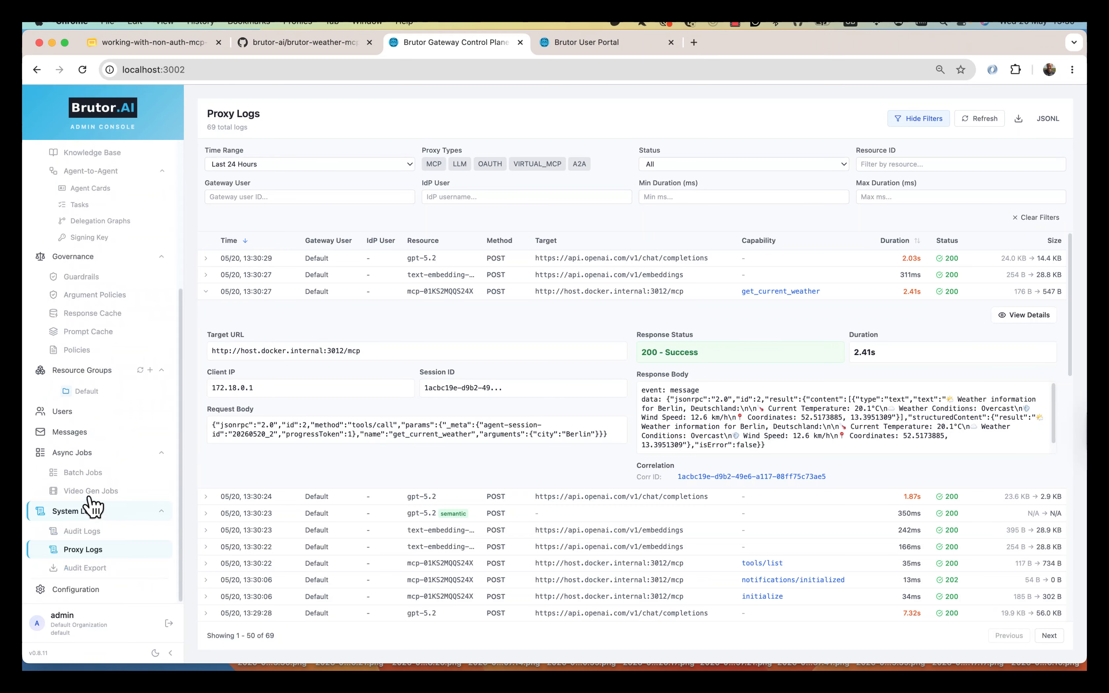
click(90, 392)
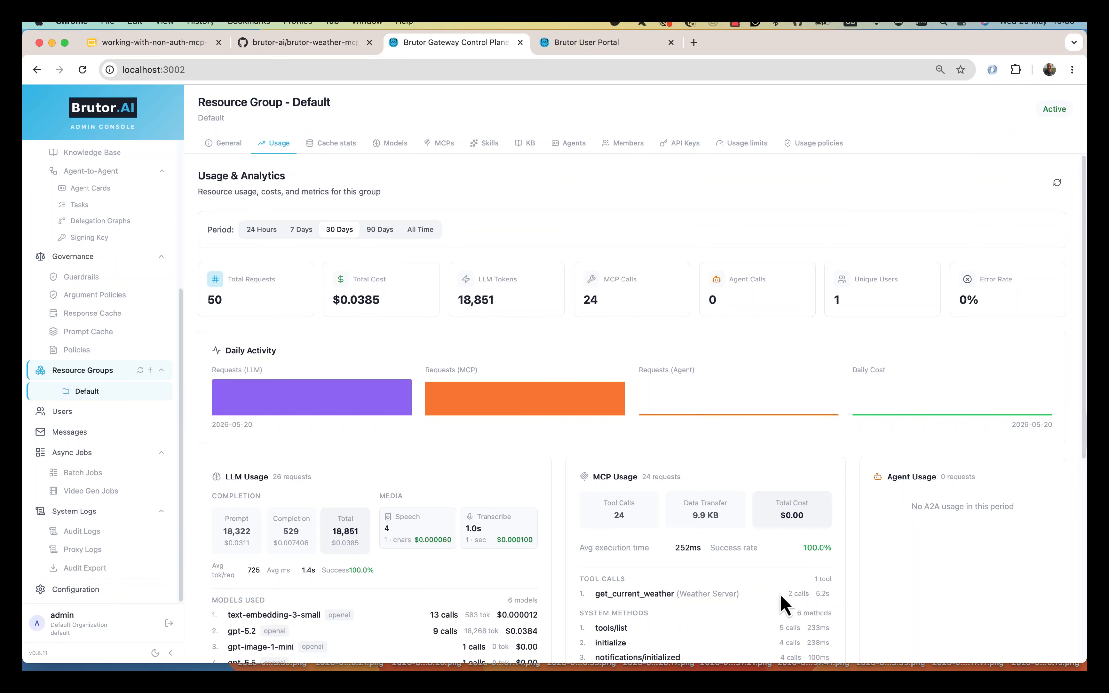
- Highlight the get_current_weather call count in the Default group's usage analytics
drag(781, 597, 803, 596)
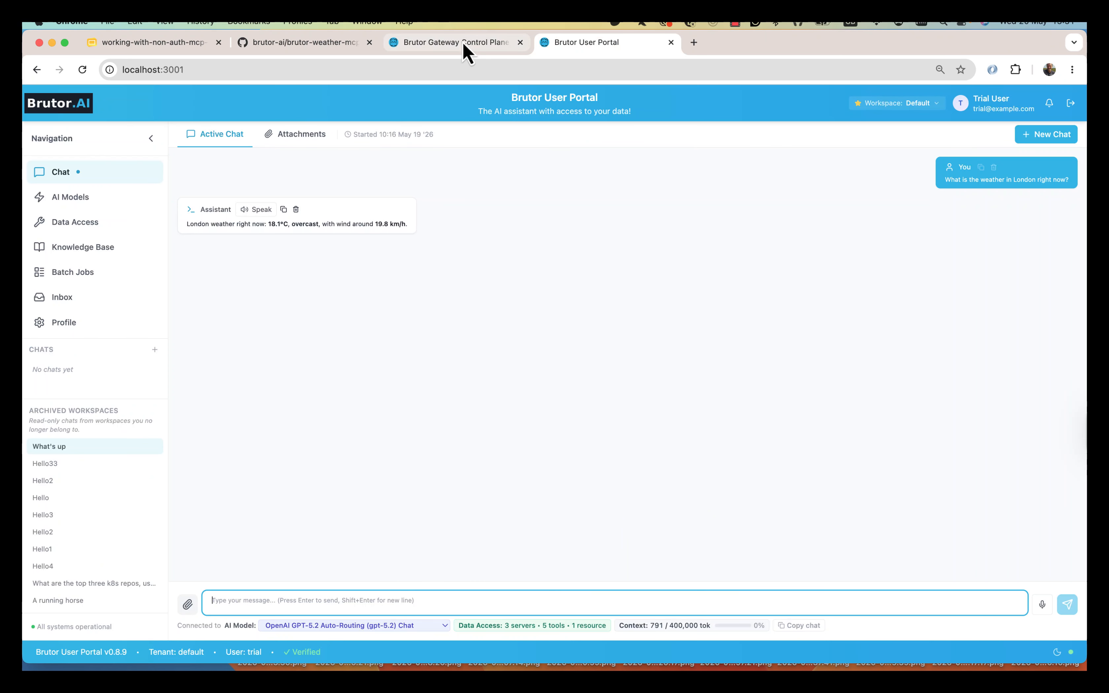
click(463, 44)
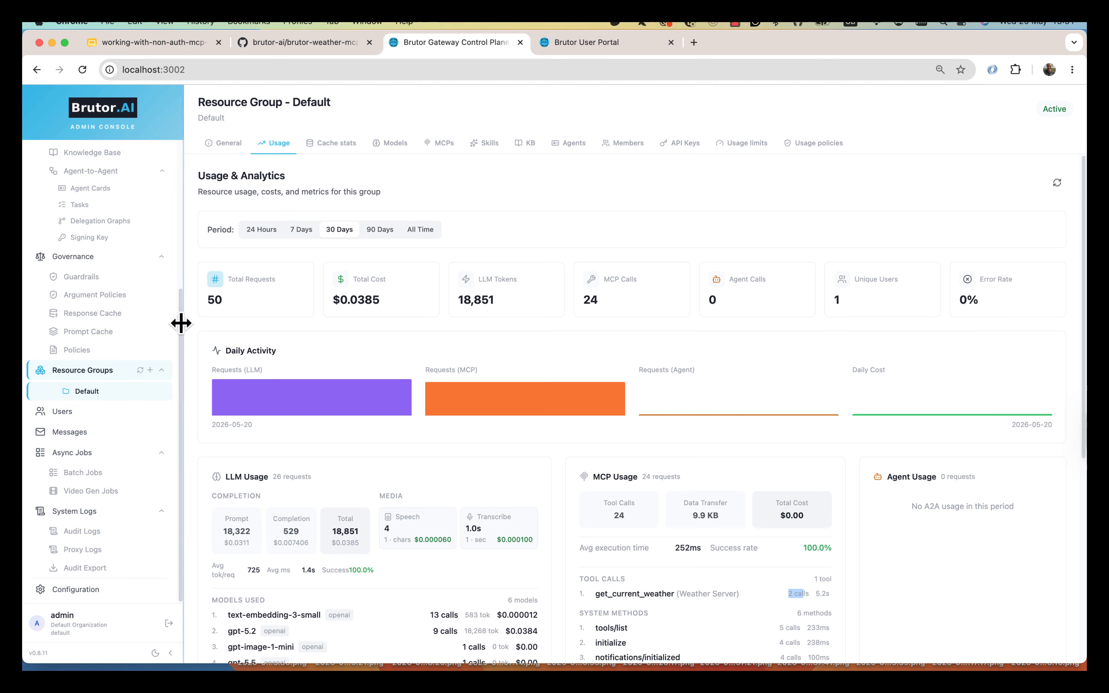
drag(180, 329, 194, 188)
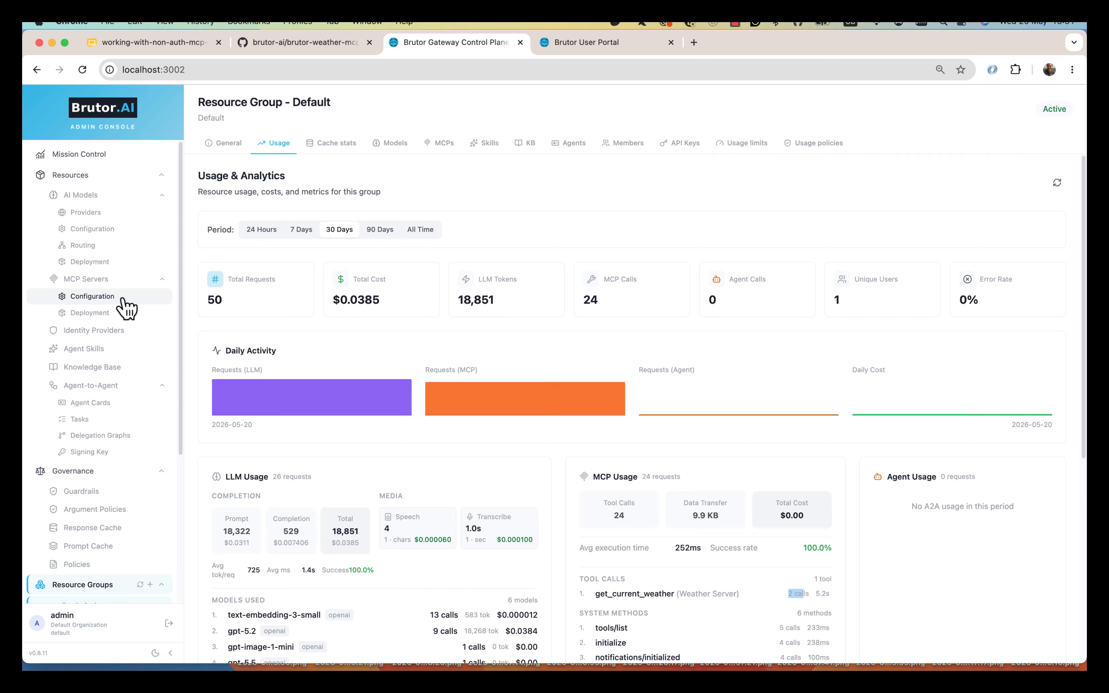
- Look over the configured MCP servers and the MCP server access configurations
click(122, 305)
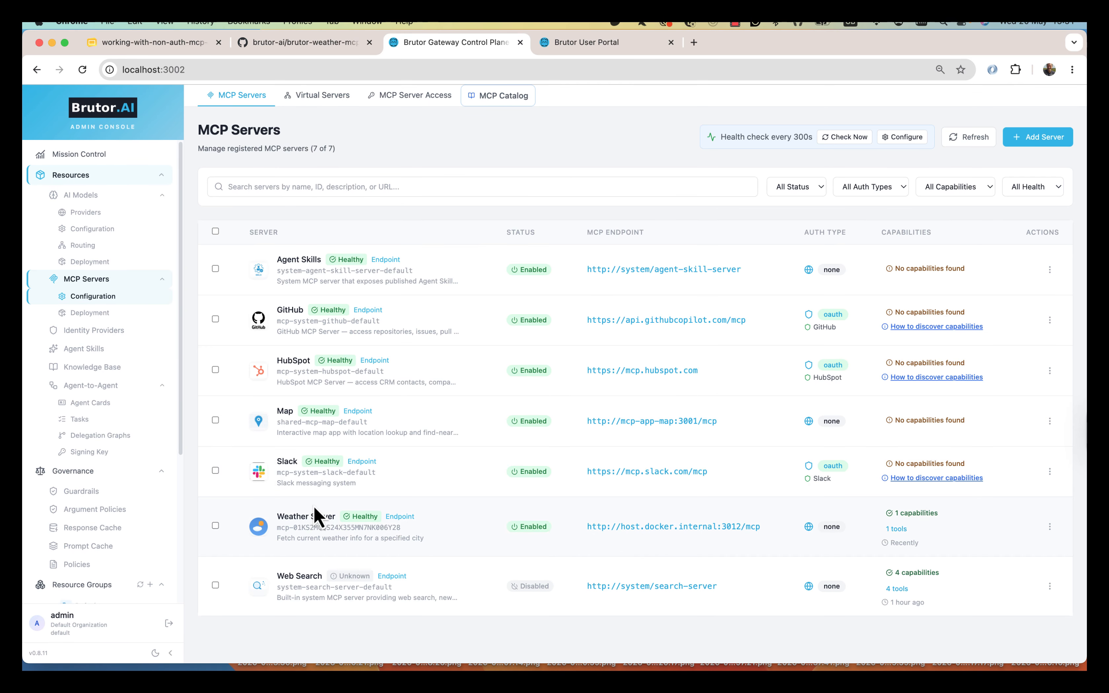
click(415, 96)
click(454, 119)
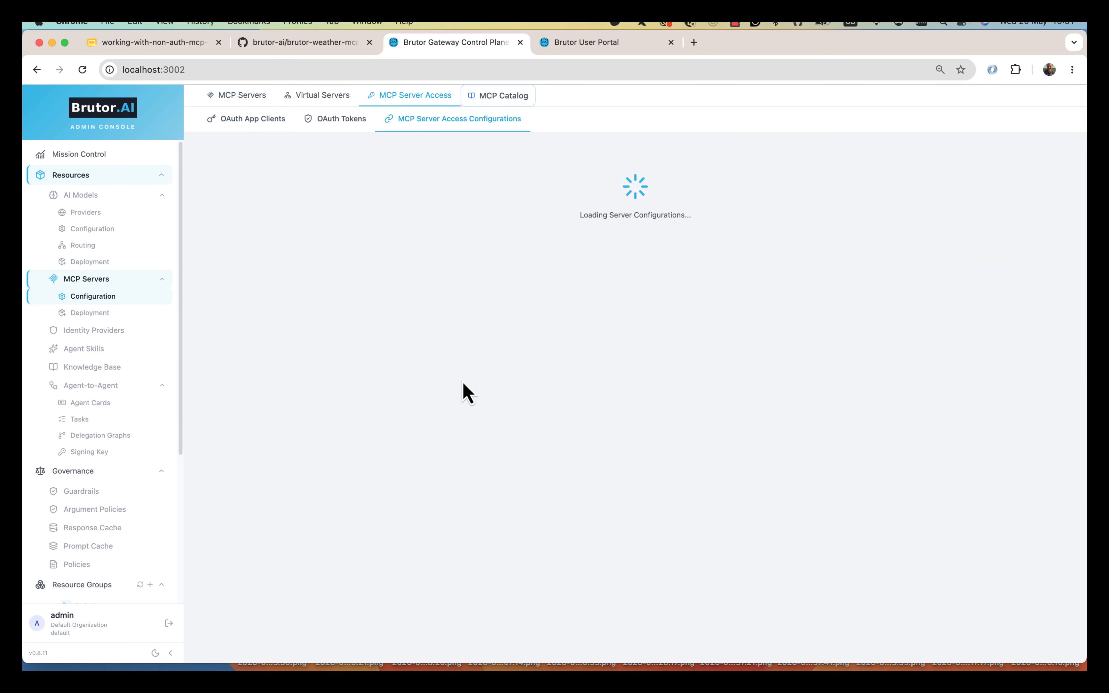
scroll(285, 610, down, 3)
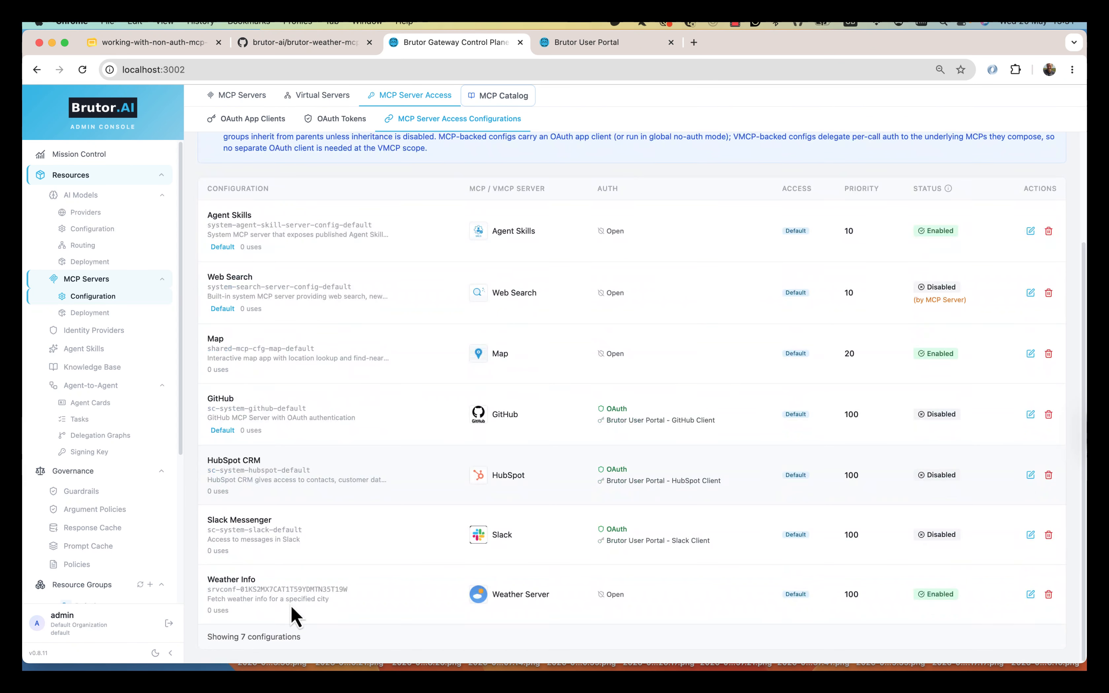
scroll(380, 195, up, 3)
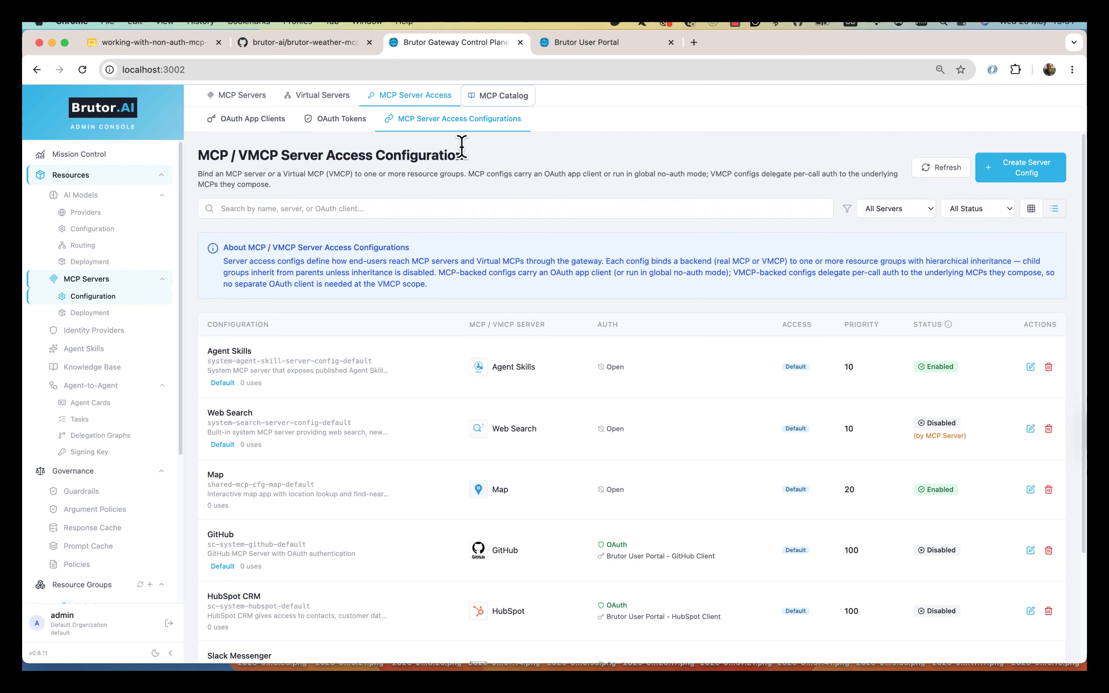
- Filter the MCP Catalog to show only entries with authentication set to None
click(500, 98)
click(958, 187)
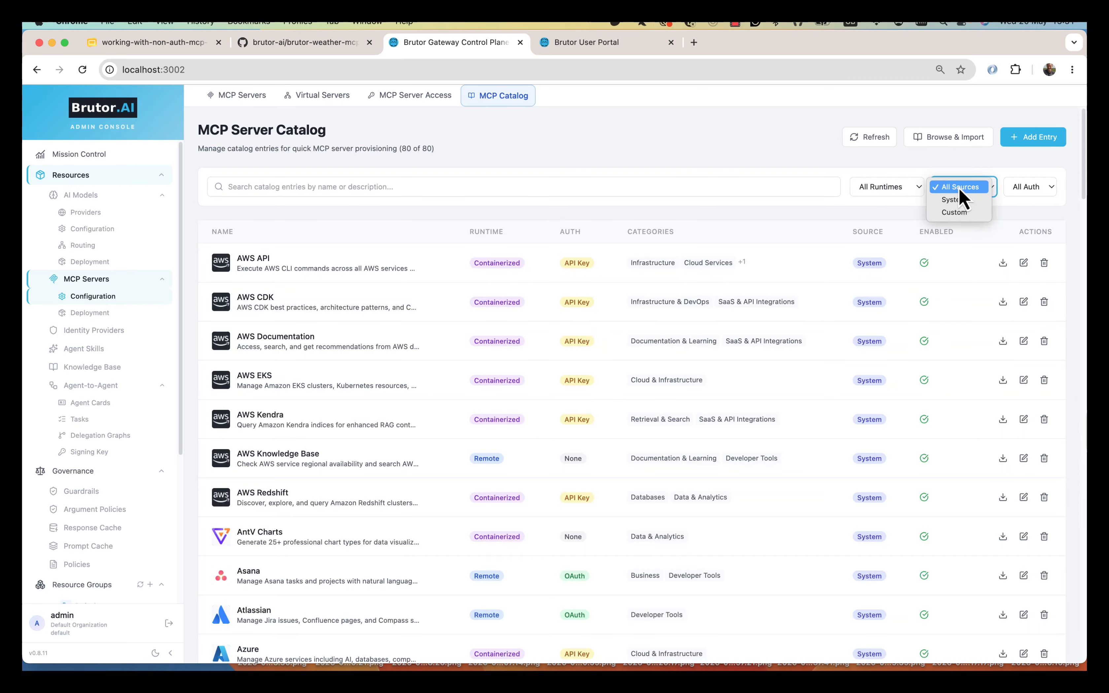
click(1019, 195)
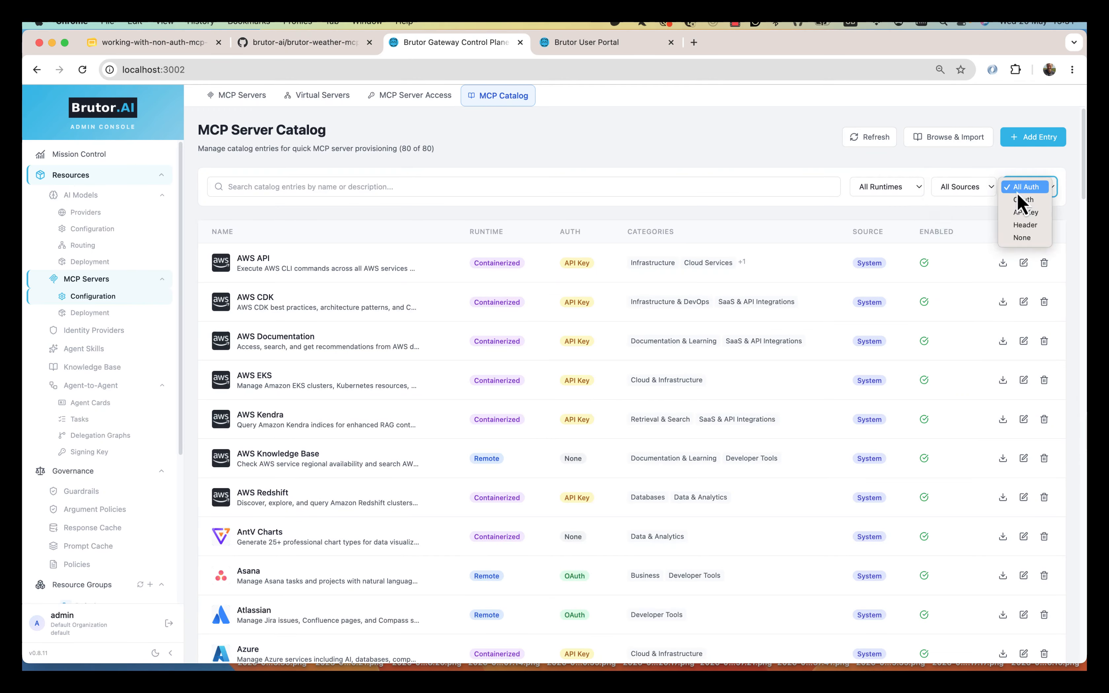
click(1021, 238)
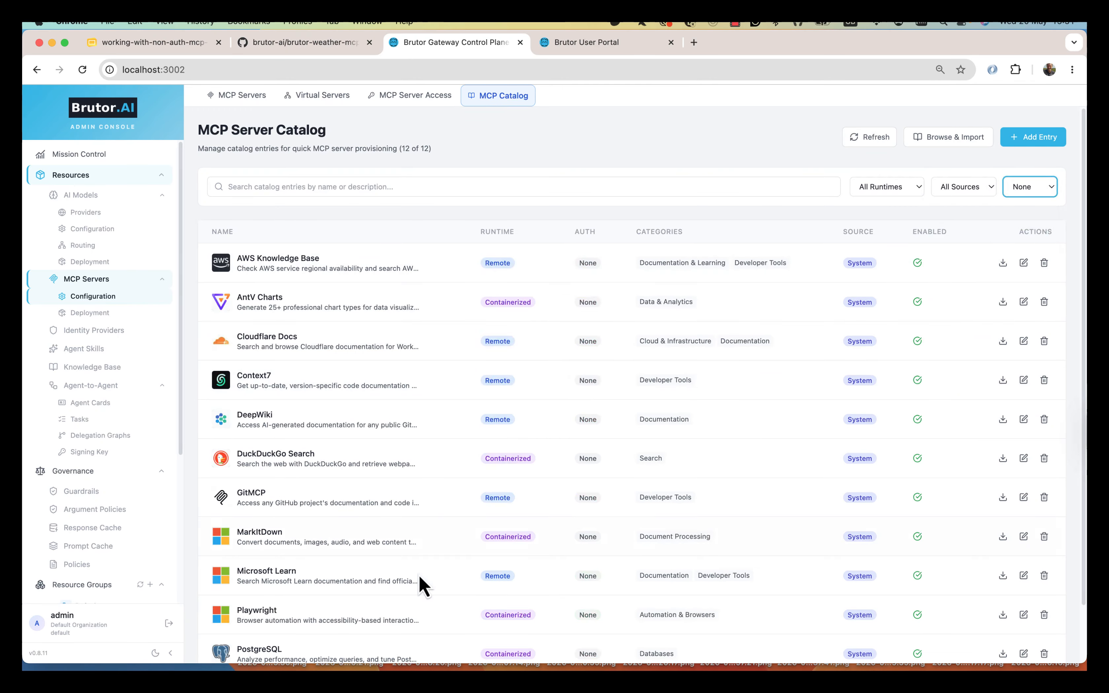
scroll(421, 591, down, 2)
scroll(485, 454, up, 2)
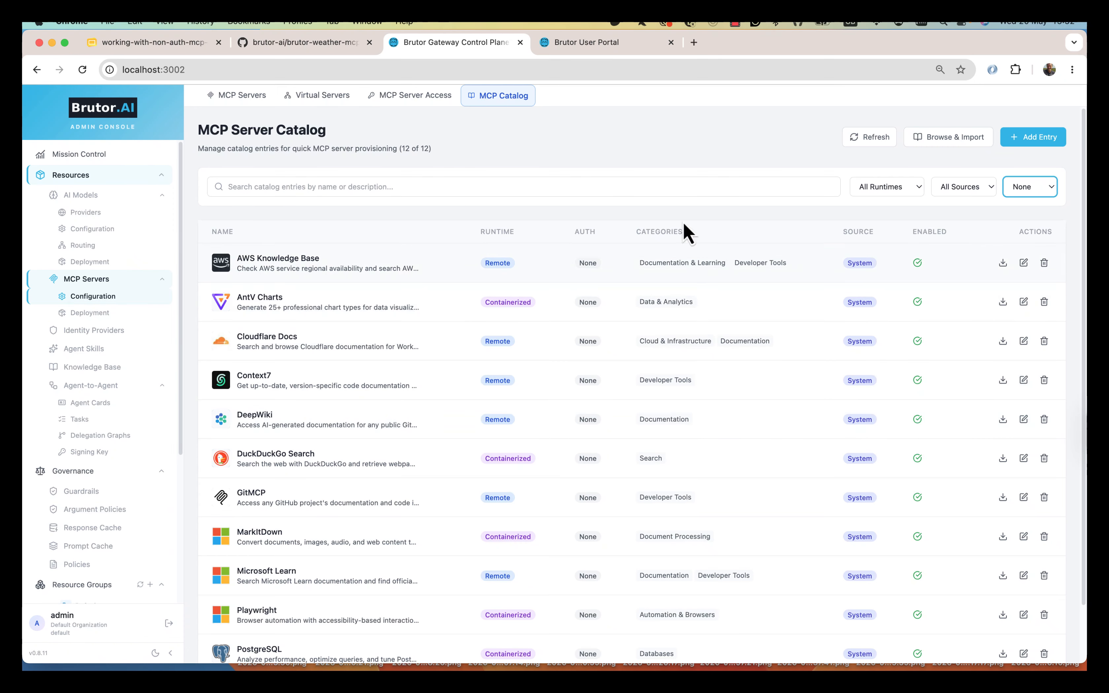
- Import AWS Knowledge Base from the catalog and check its discovered tools in MCP Servers
click(1003, 264)
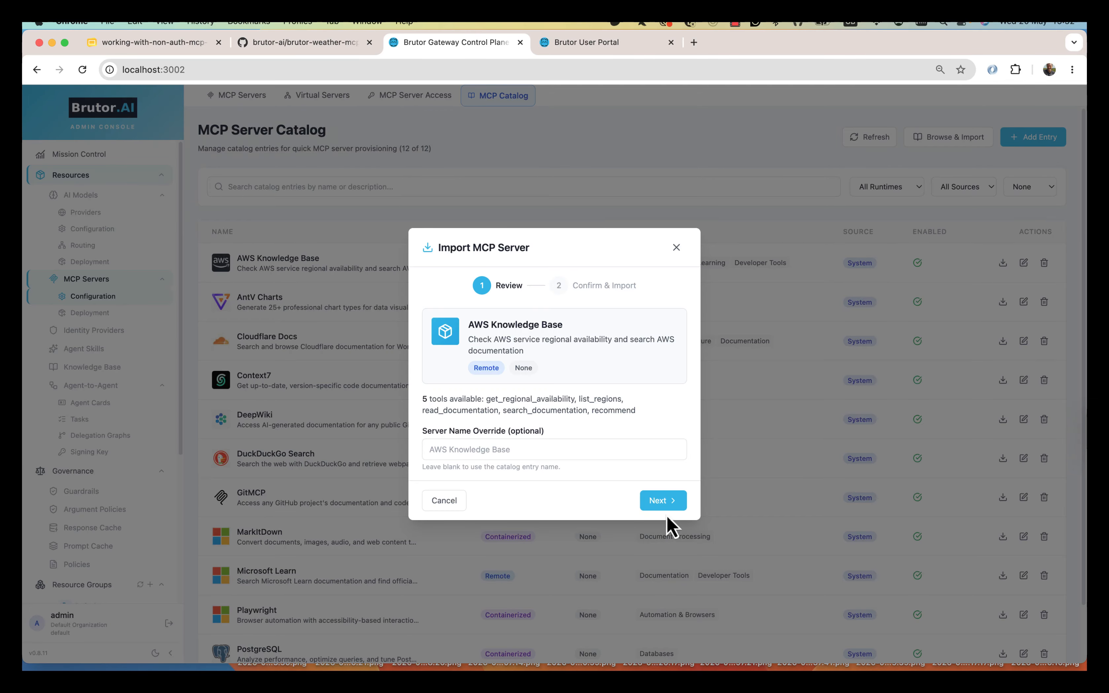
click(667, 502)
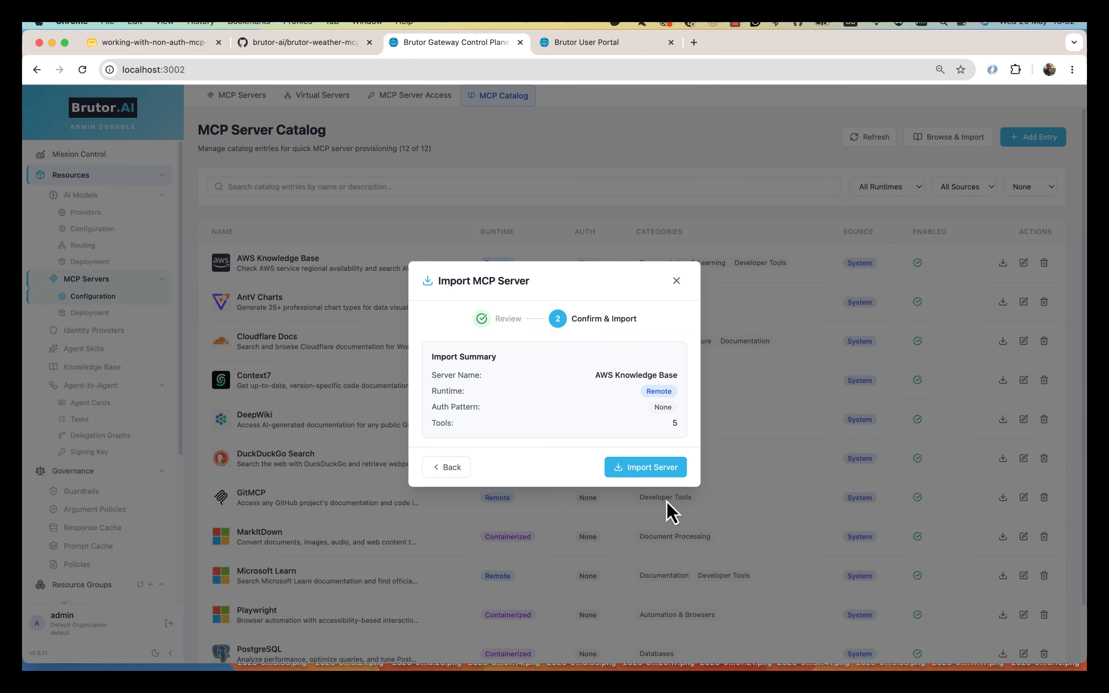
click(642, 468)
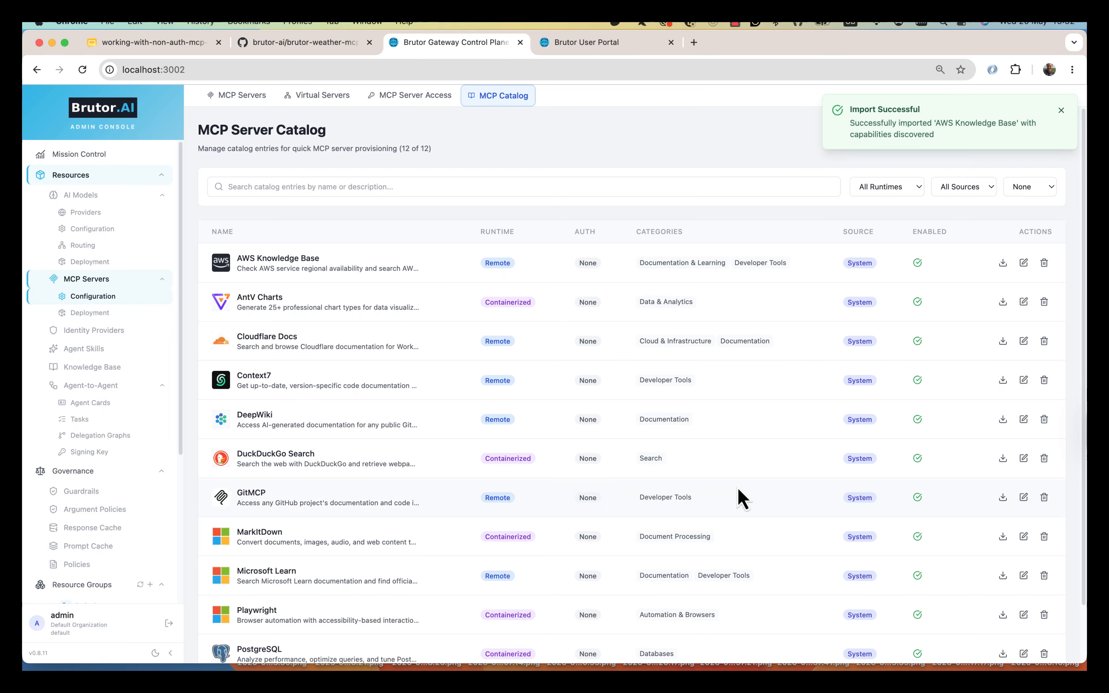
click(237, 97)
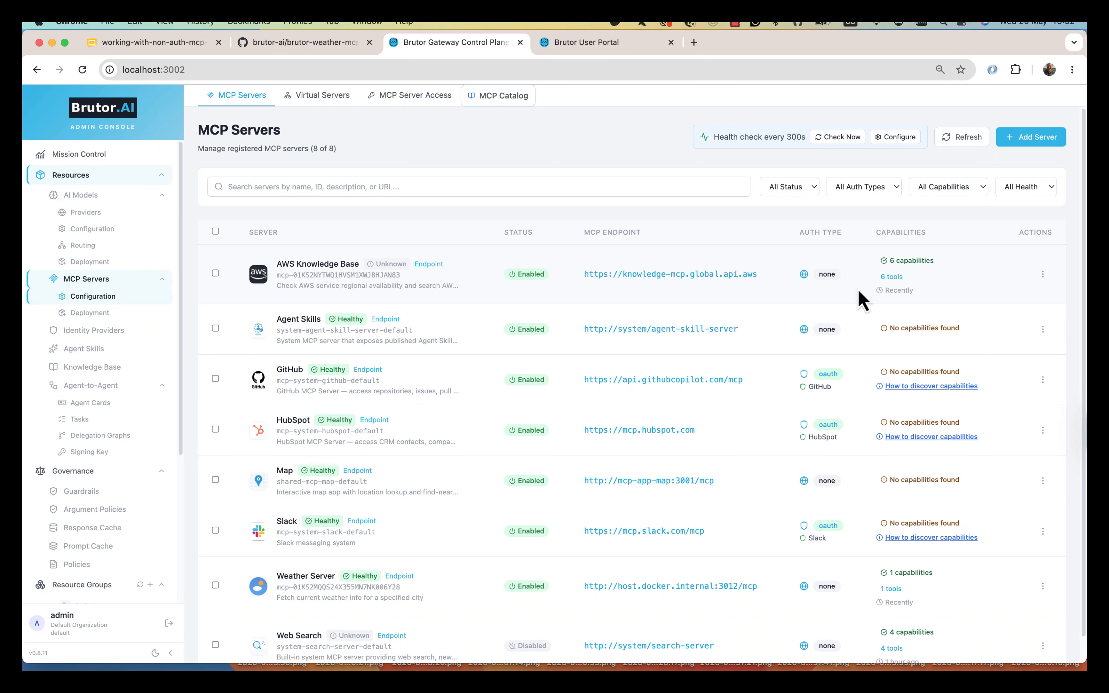
click(890, 278)
click(720, 554)
- Confirm AWS Knowledge Base appears in the access configurations and the Default group's MCP list
click(403, 97)
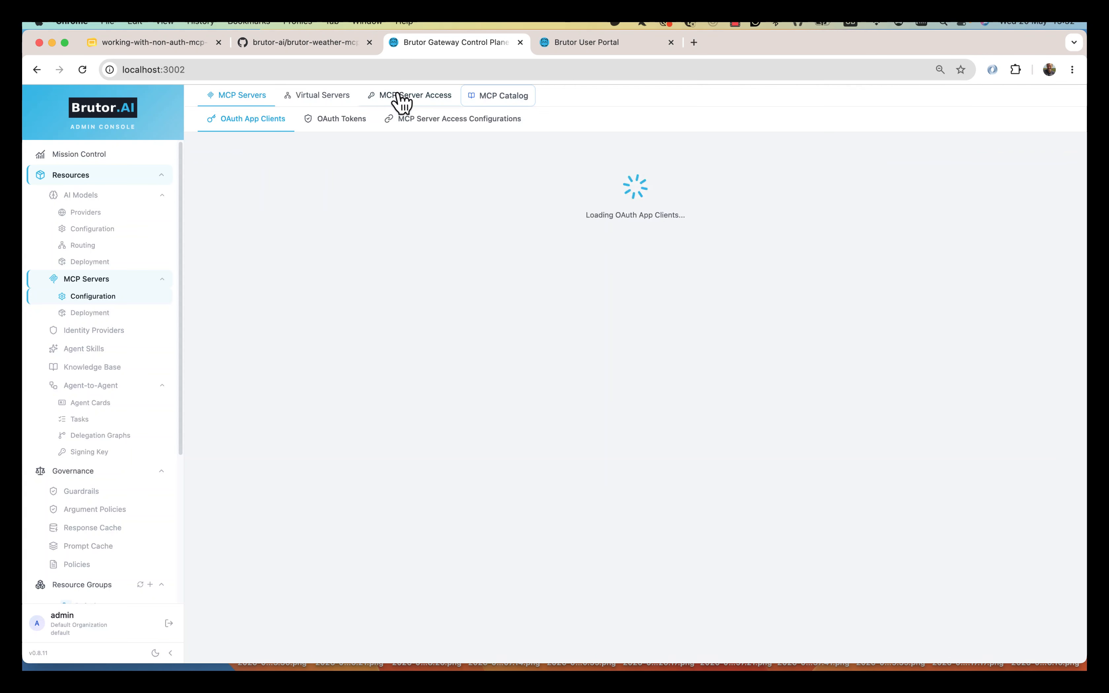
click(449, 123)
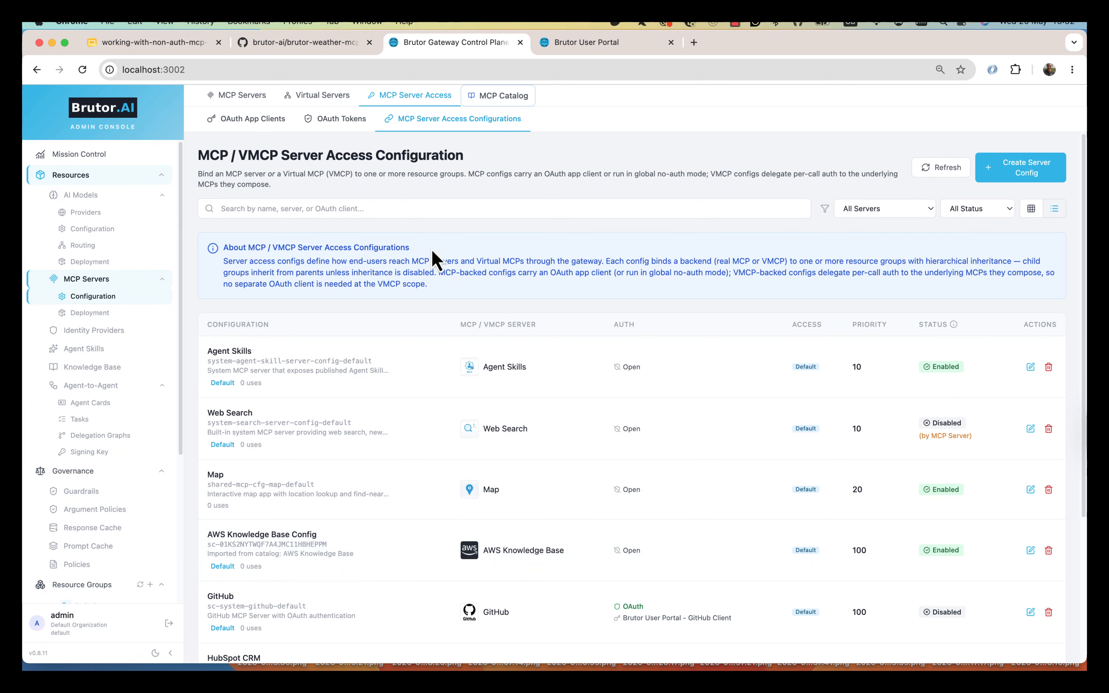
scroll(137, 385, down, 5)
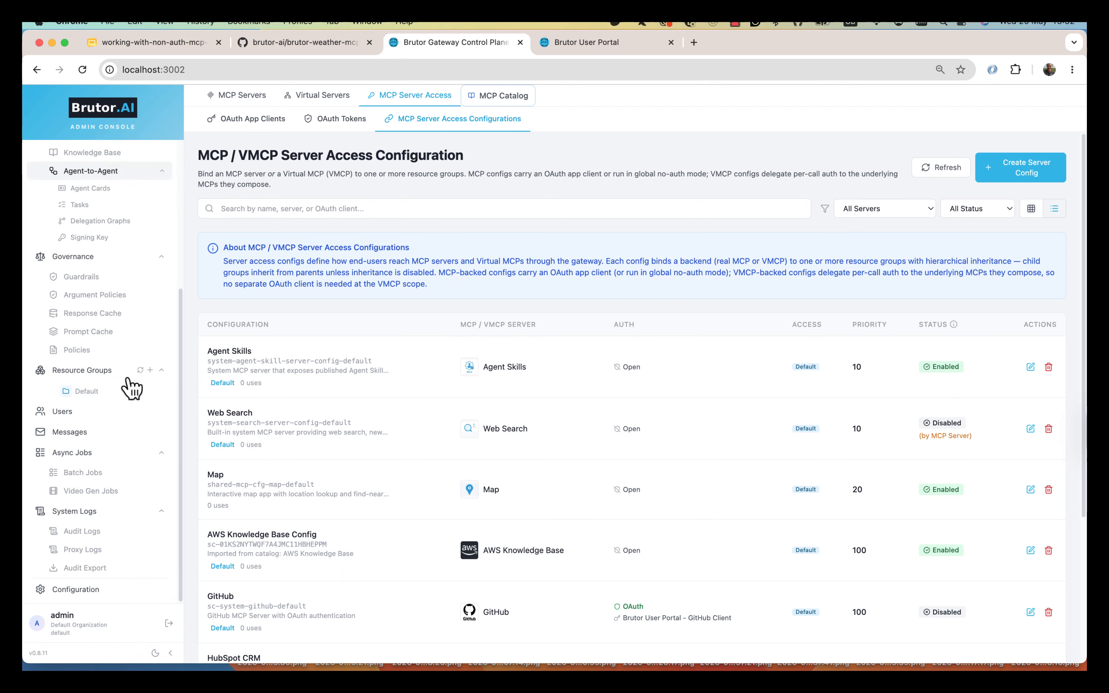
click(87, 393)
click(443, 143)
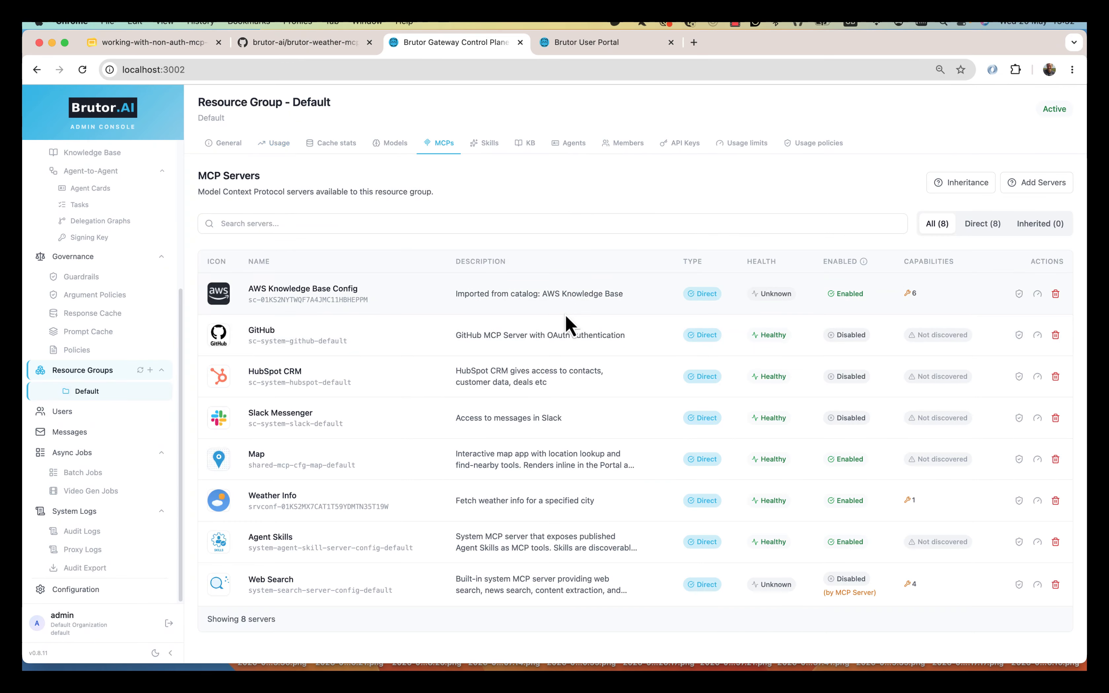
key(ctrl+Tab)
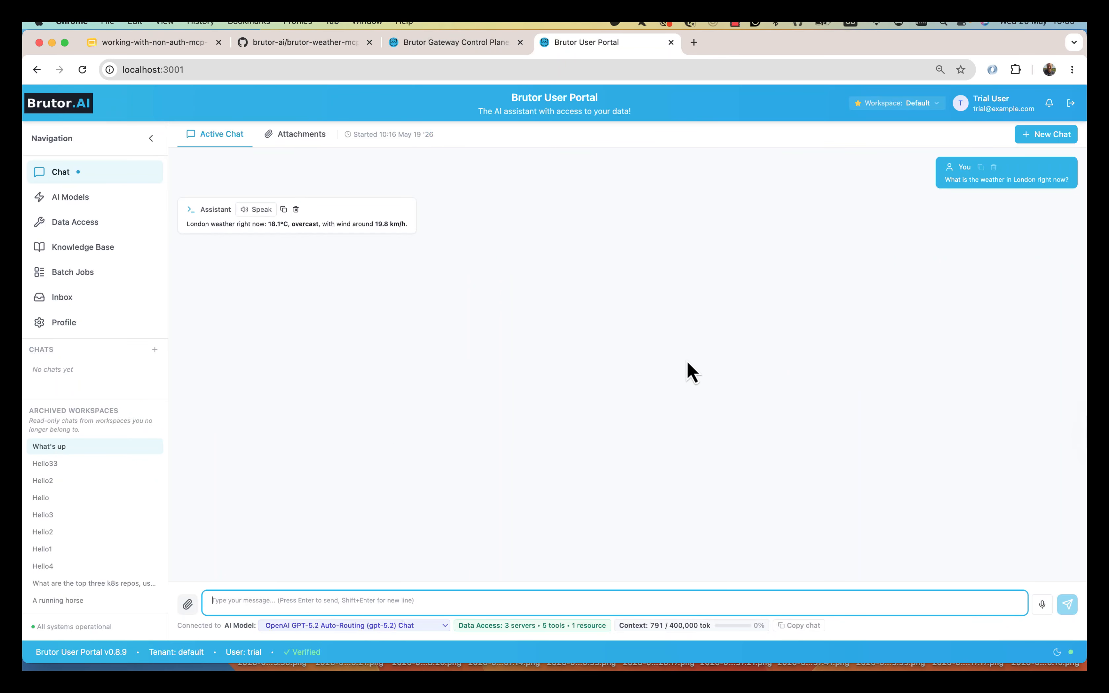
- Connect AWS Knowledge Base under Data Access and turn on tool call details in chat
click(94, 224)
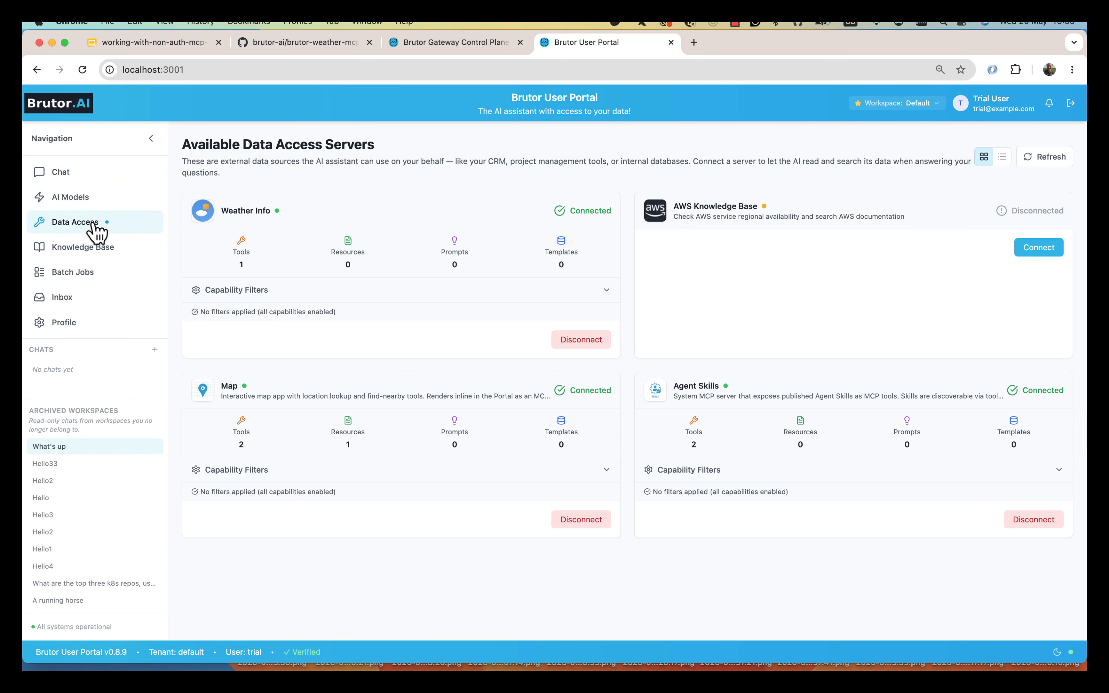
click(1034, 248)
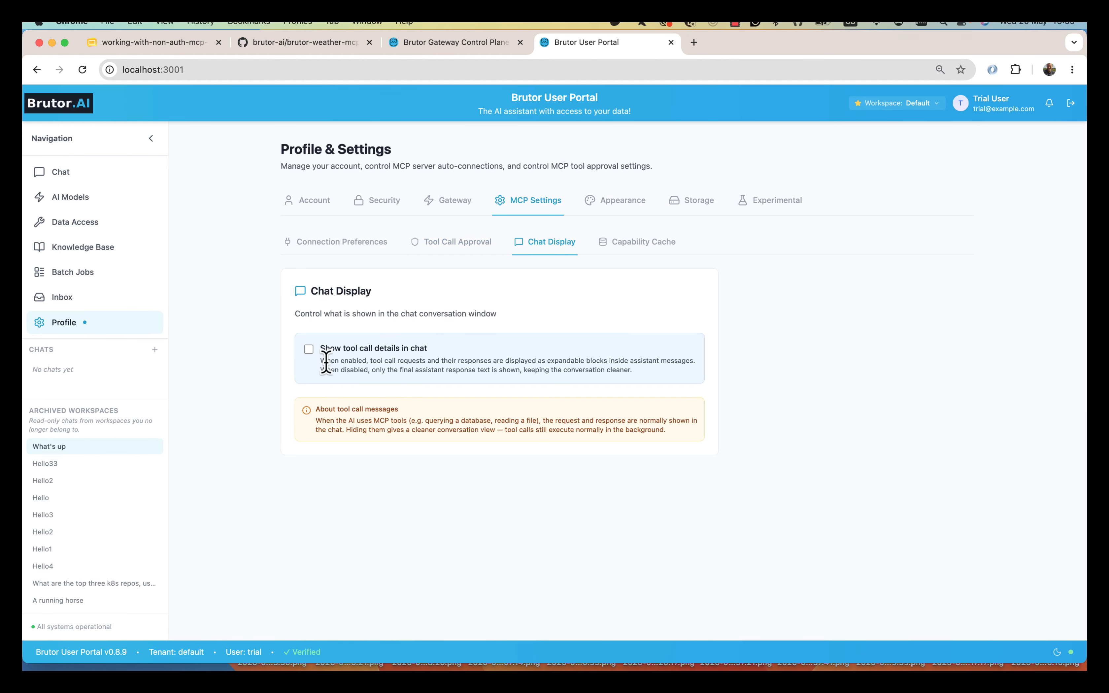
click(308, 350)
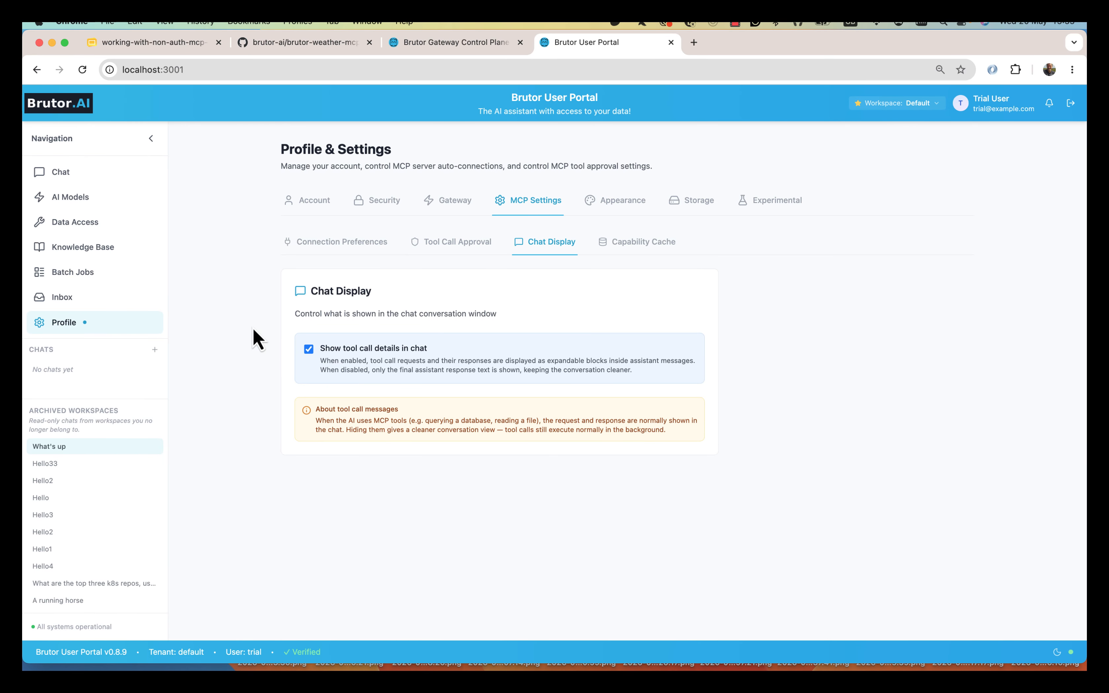
- Inspect the weather answer's get_current_weather arguments and response in the chat
click(86, 173)
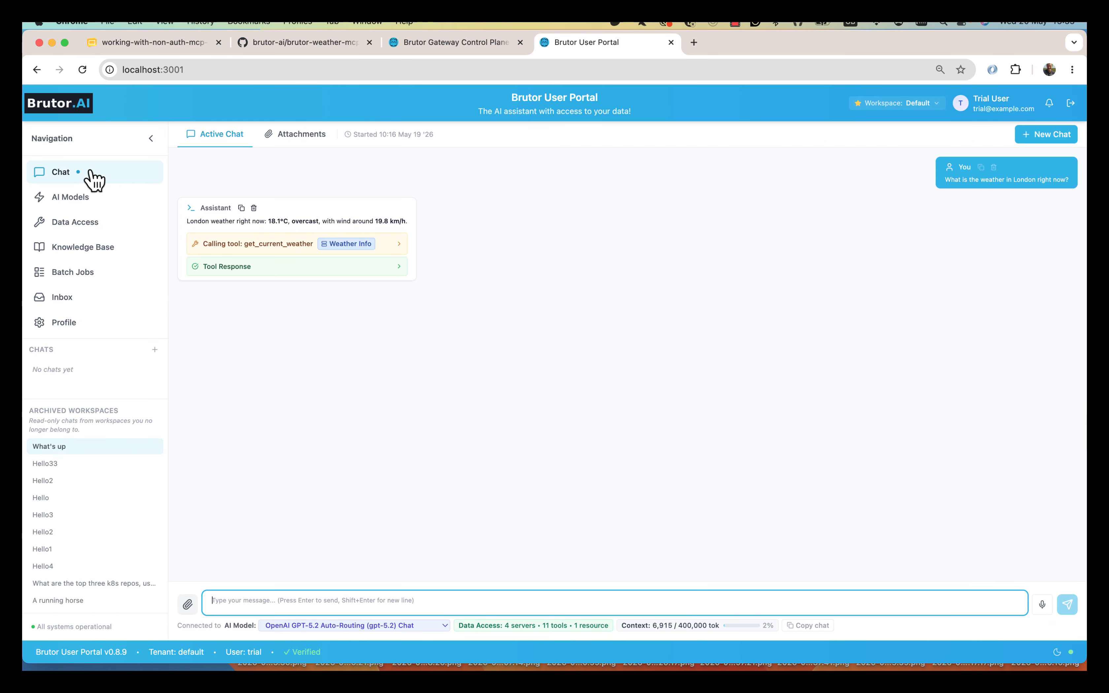
click(255, 248)
click(256, 247)
click(255, 268)
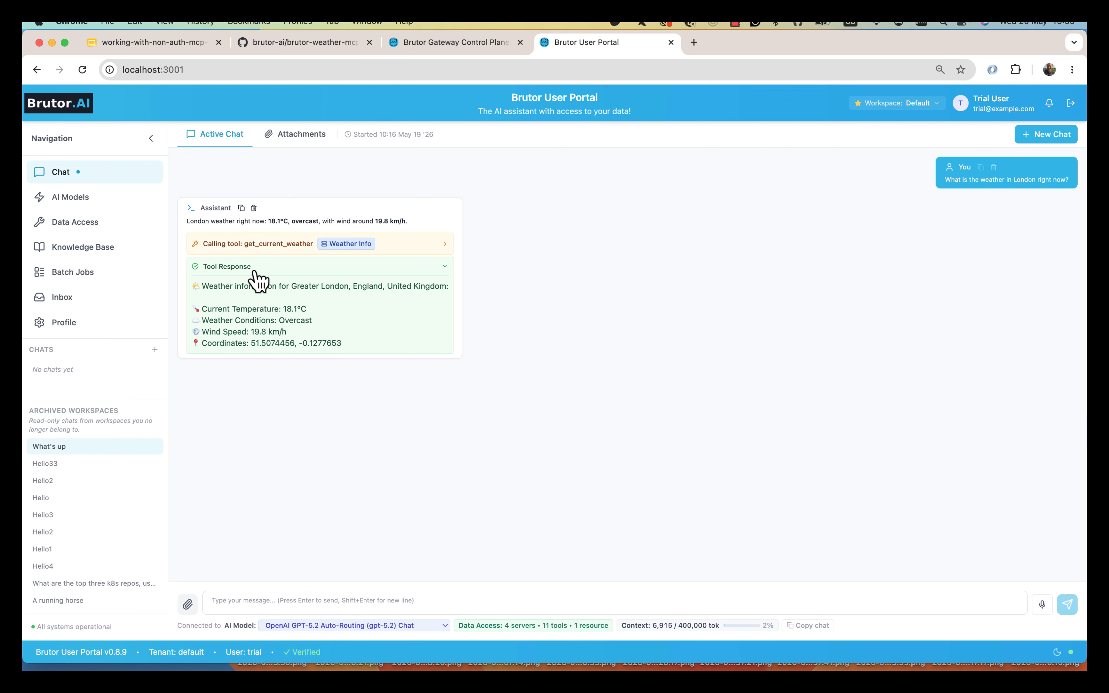
click(251, 273)
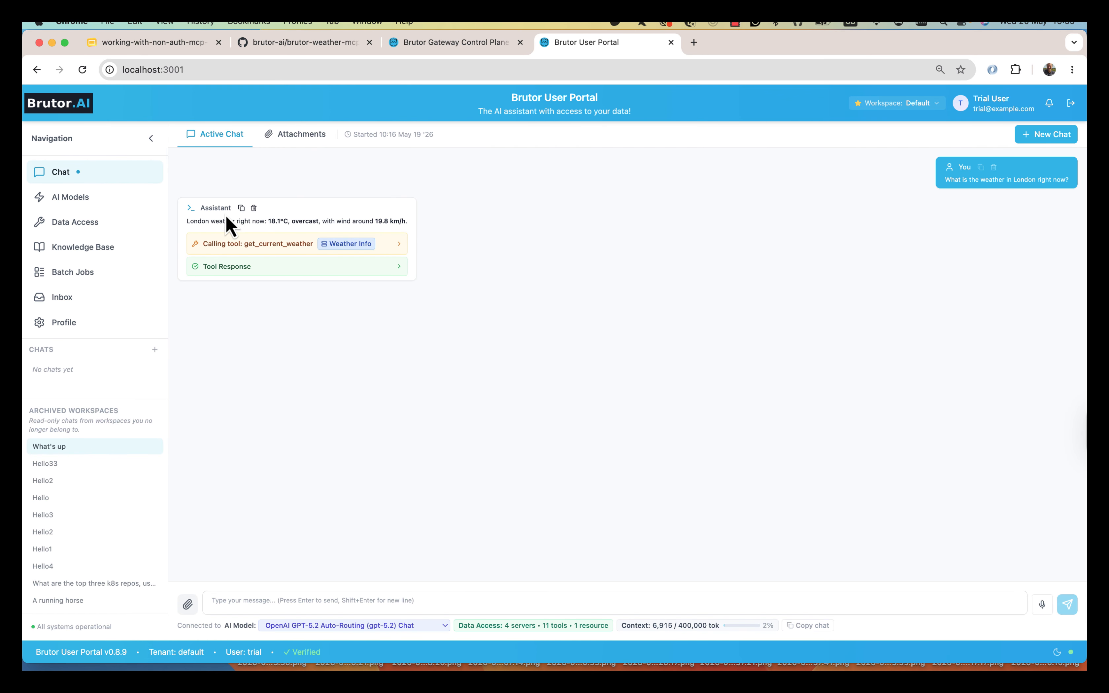
drag(186, 221, 233, 221)
- Ask 'What is Amazon S3', approve the documentation search once, and expand its tool response
text(What i)
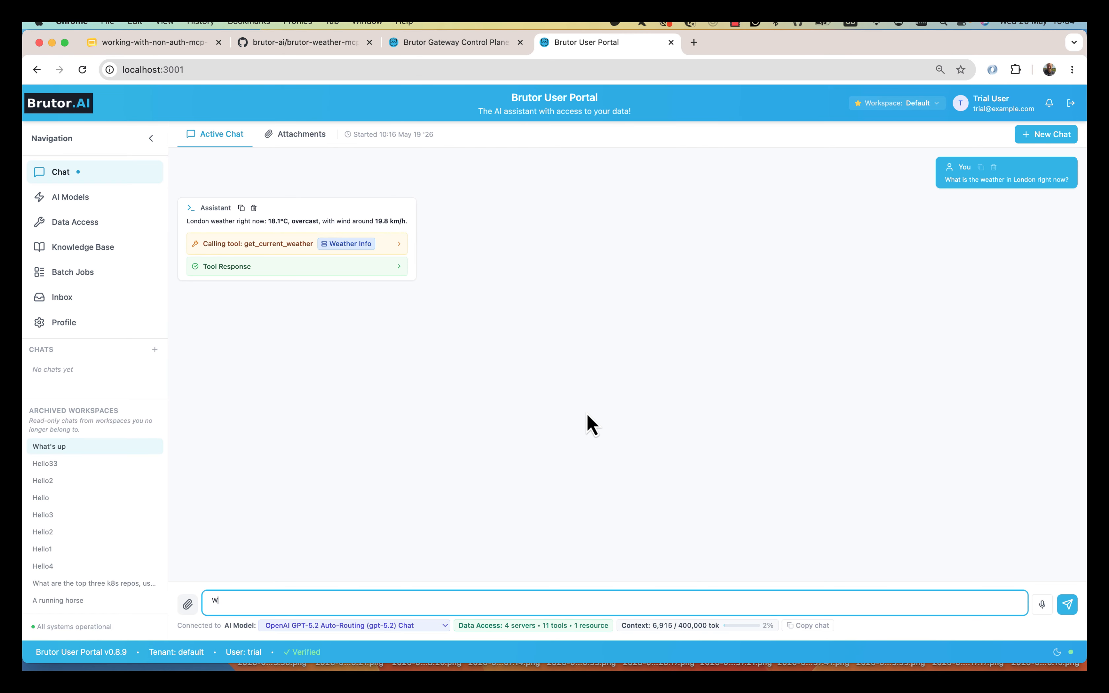
text(s Amazon S3)
key(Return)
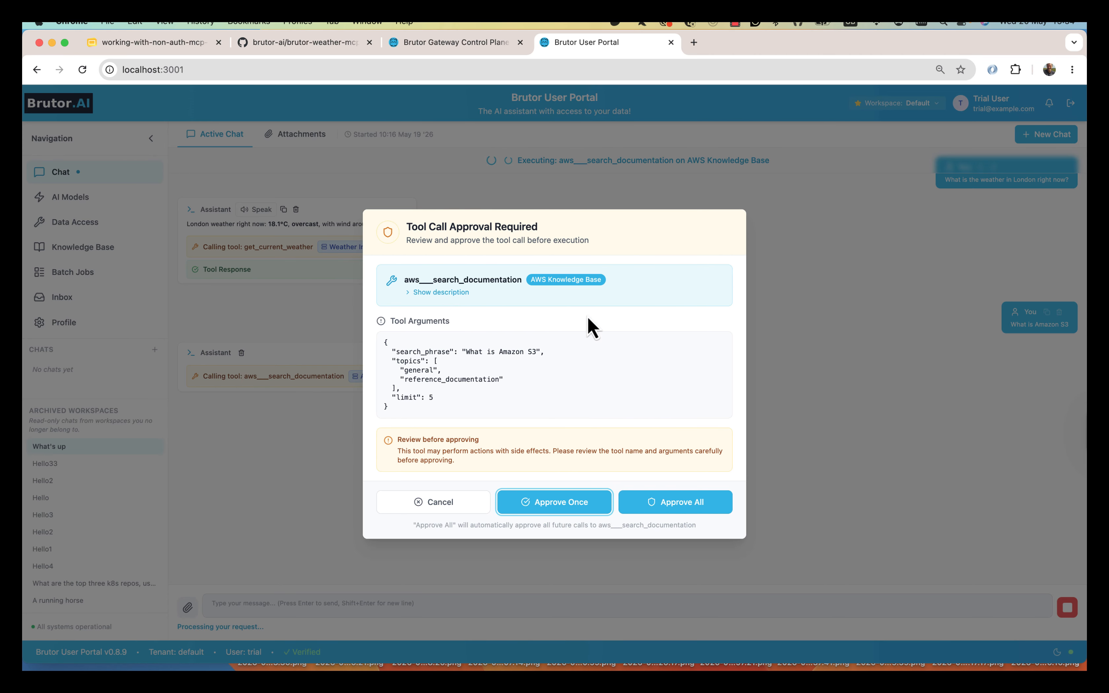
click(557, 505)
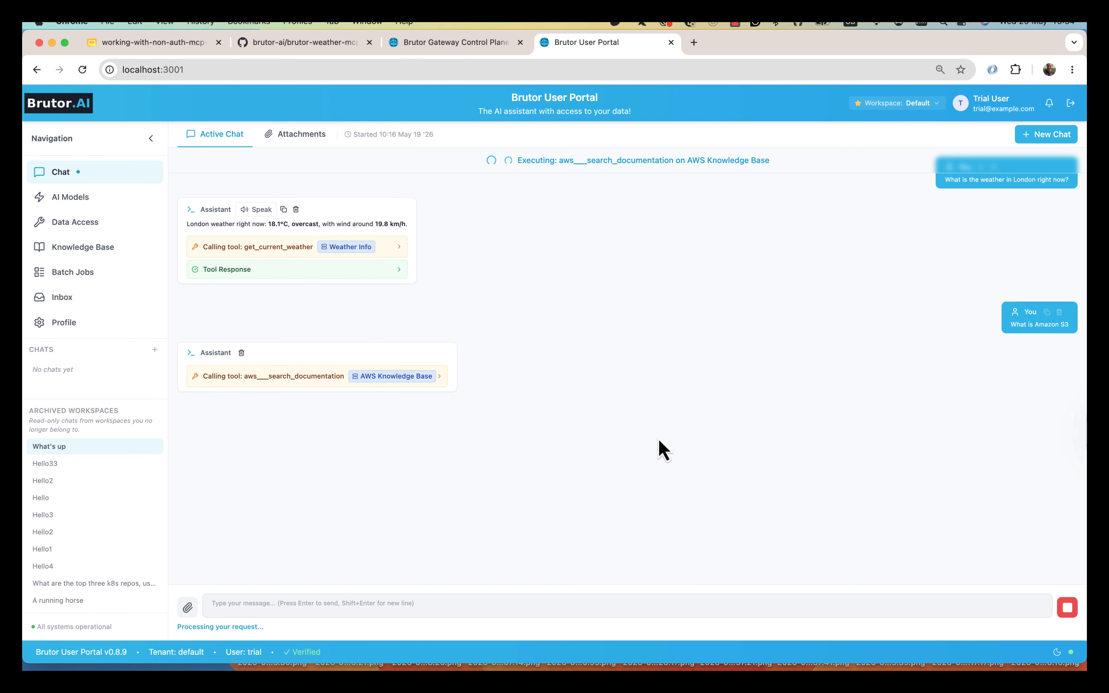
click(285, 399)
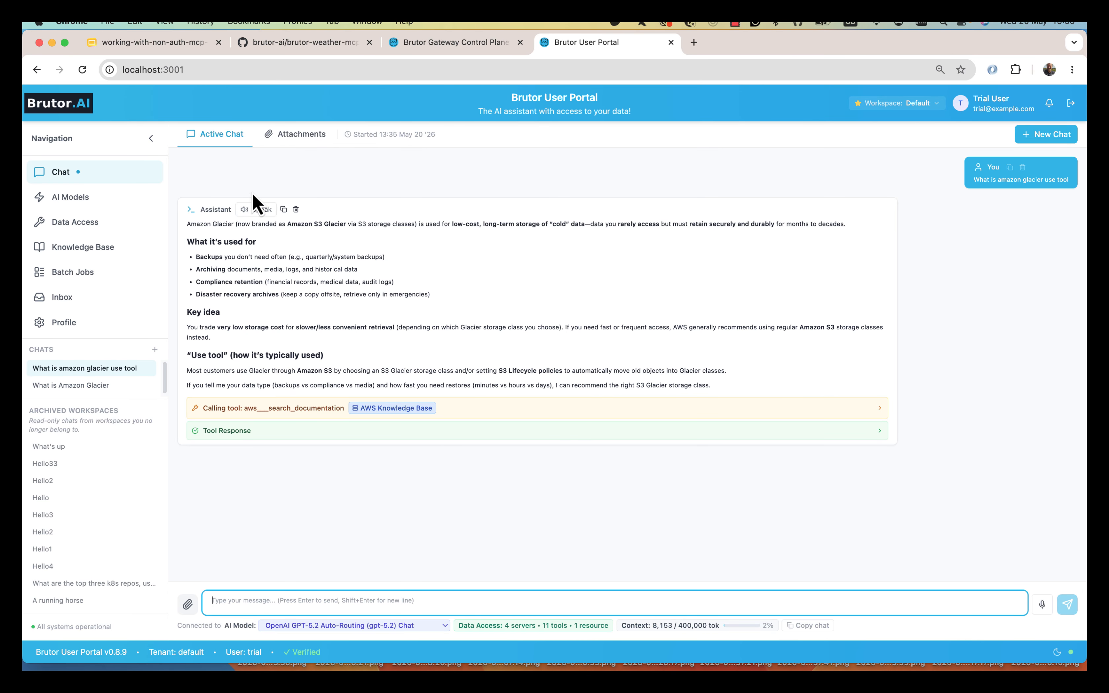
click(438, 43)
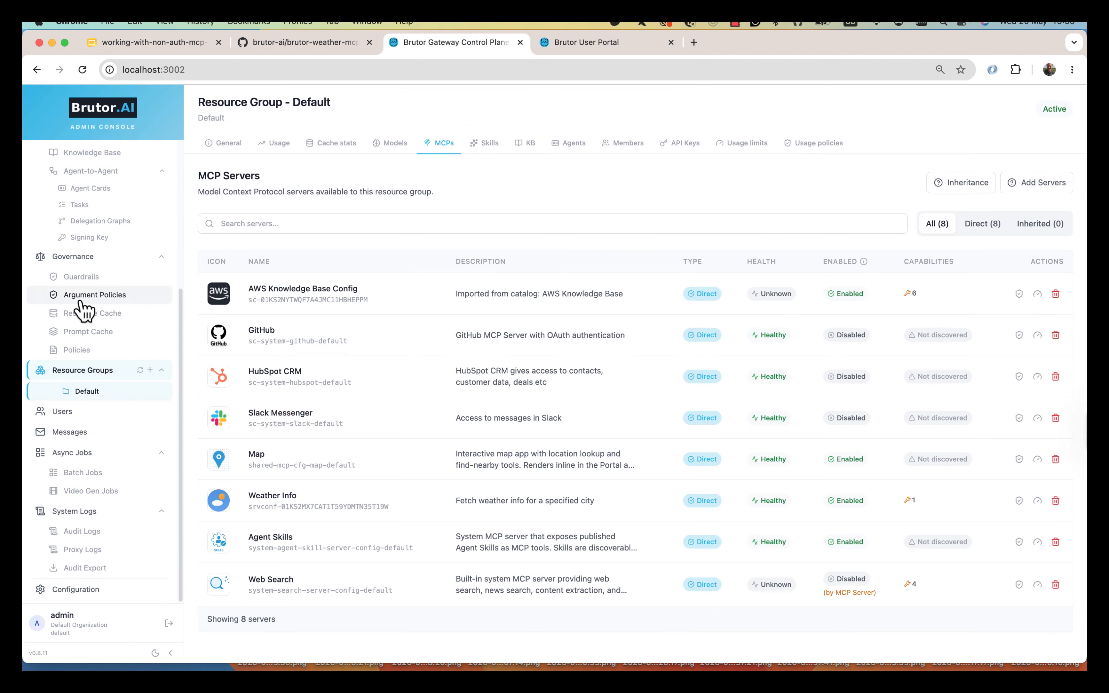
- Edit the Default response cache and check exact match, the 95% semantic threshold and tool-call exclusion
click(94, 314)
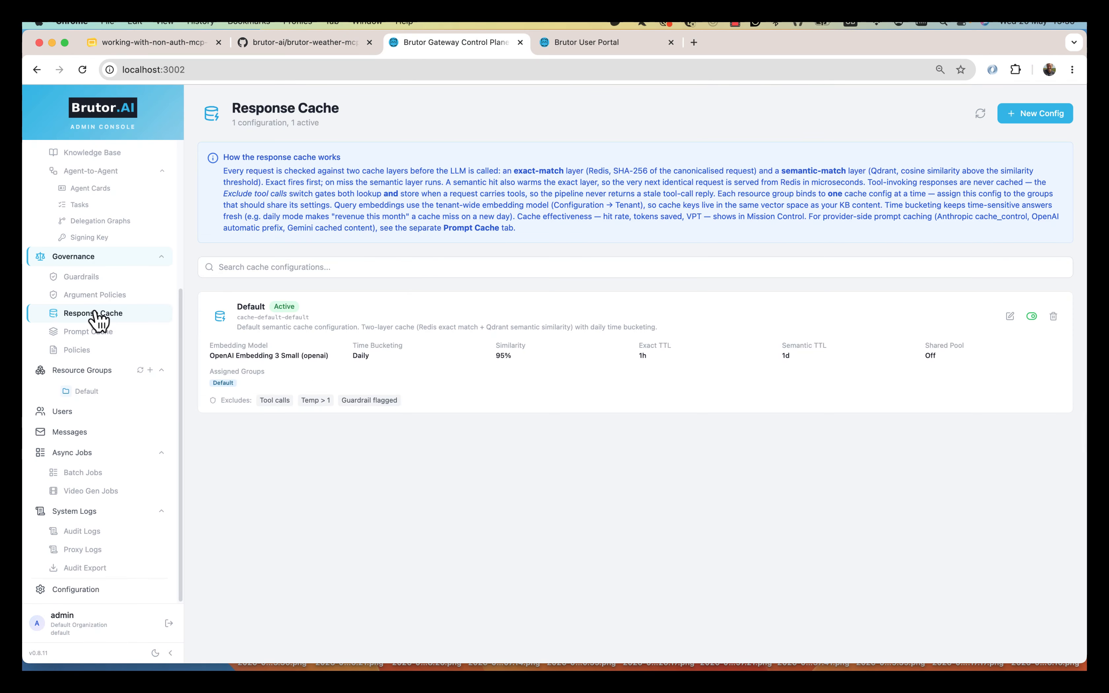
click(1010, 317)
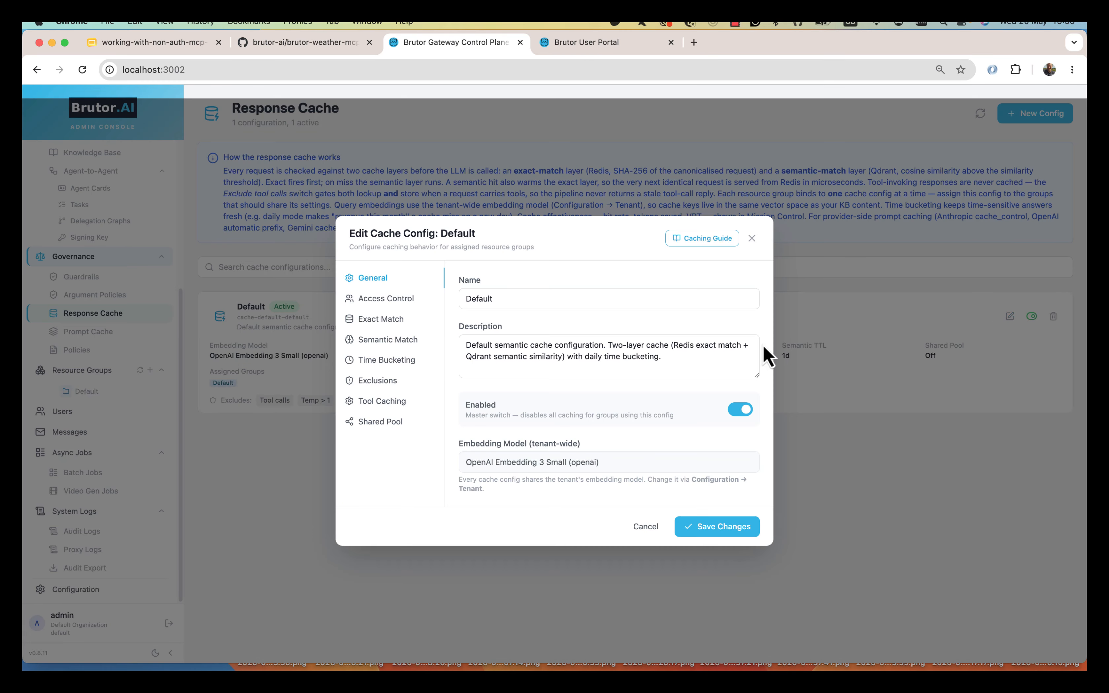
click(385, 321)
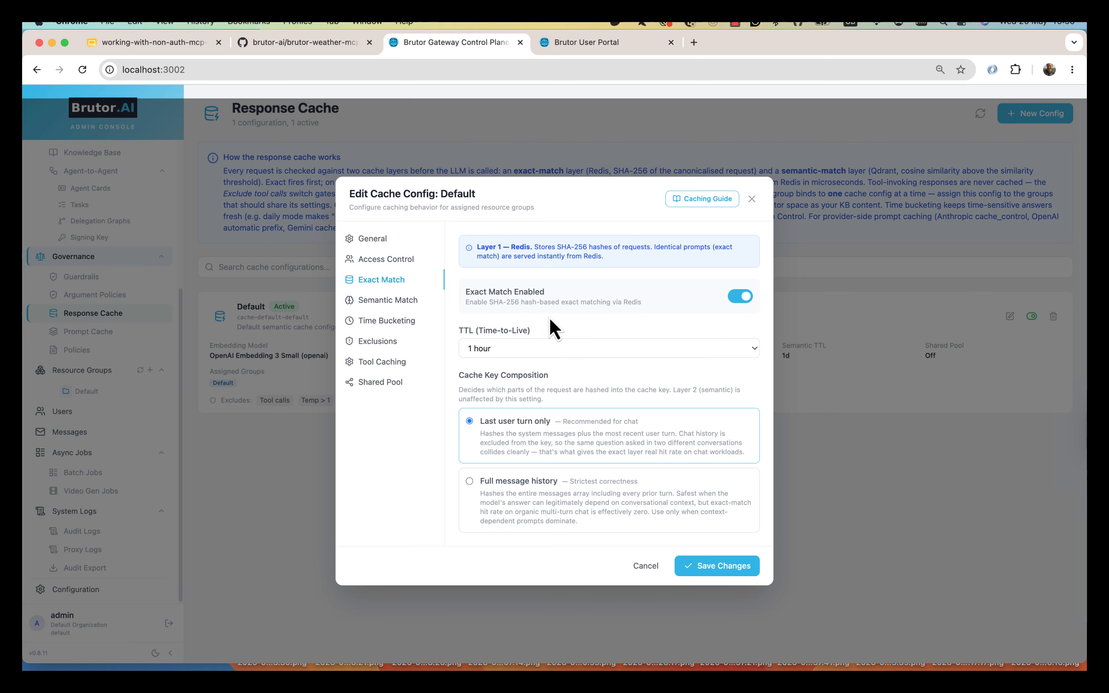
click(388, 301)
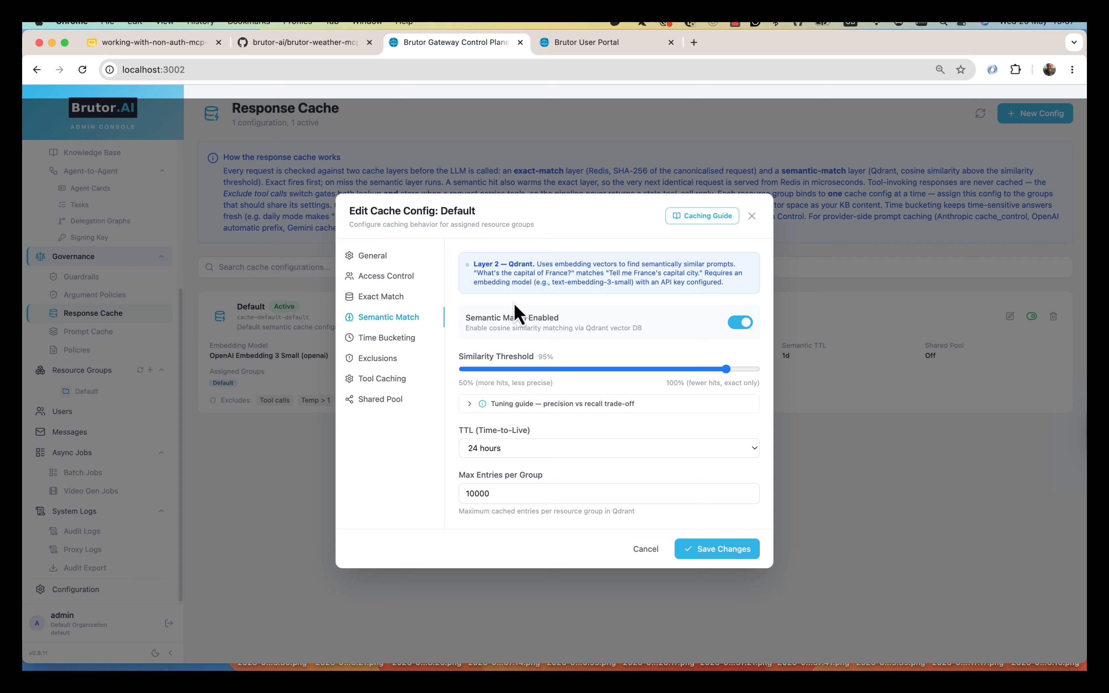
click(379, 358)
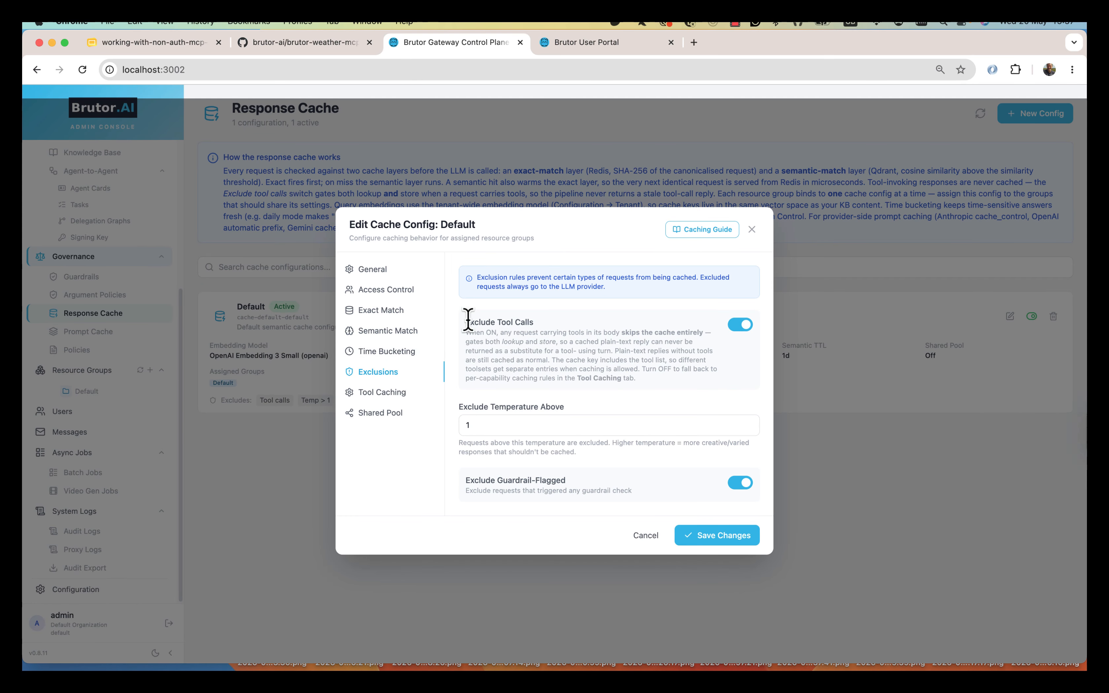
drag(466, 324, 567, 322)
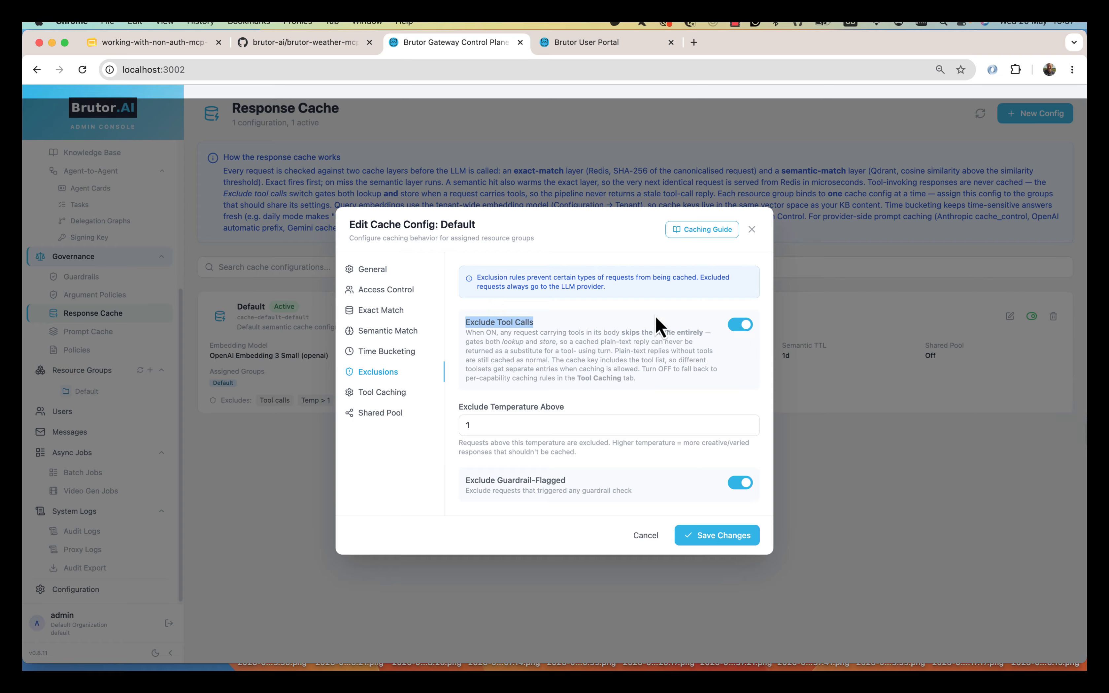
- Stop excluding tool calls from the Default cache and look at the per-tool caching settings
click(739, 325)
click(385, 393)
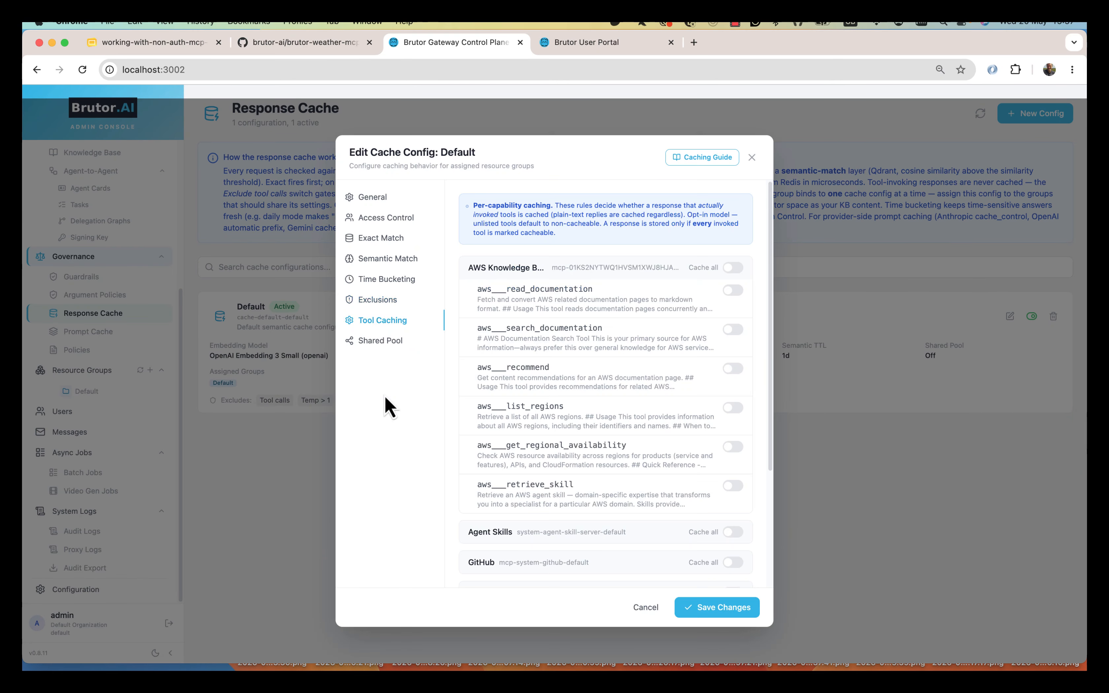
click(378, 371)
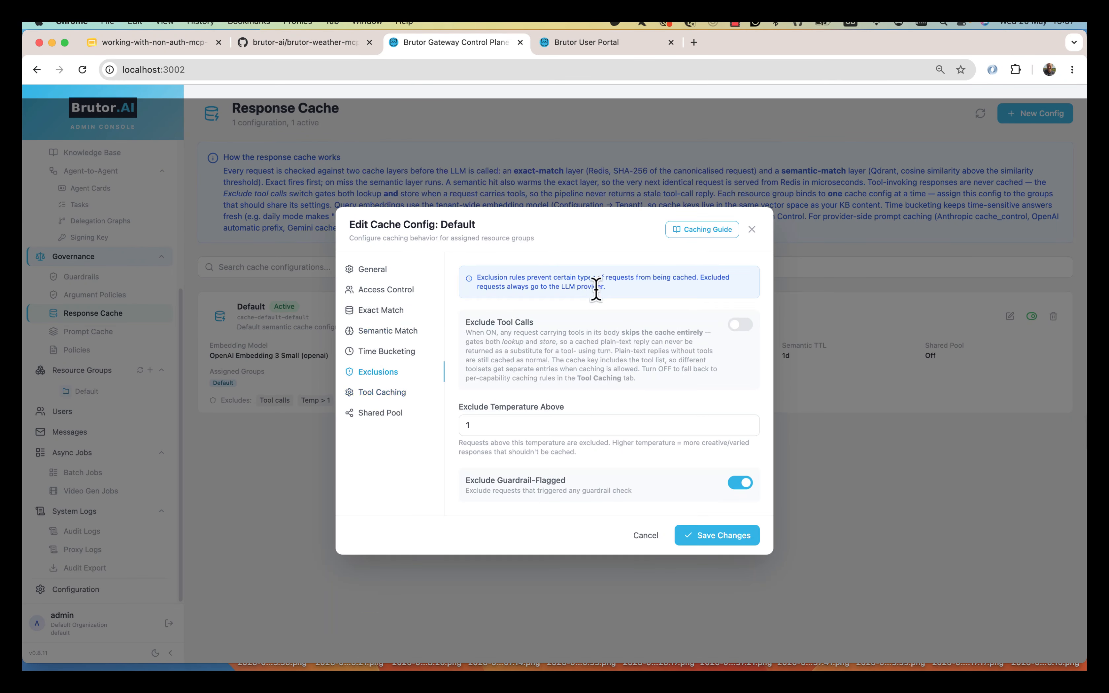
click(402, 393)
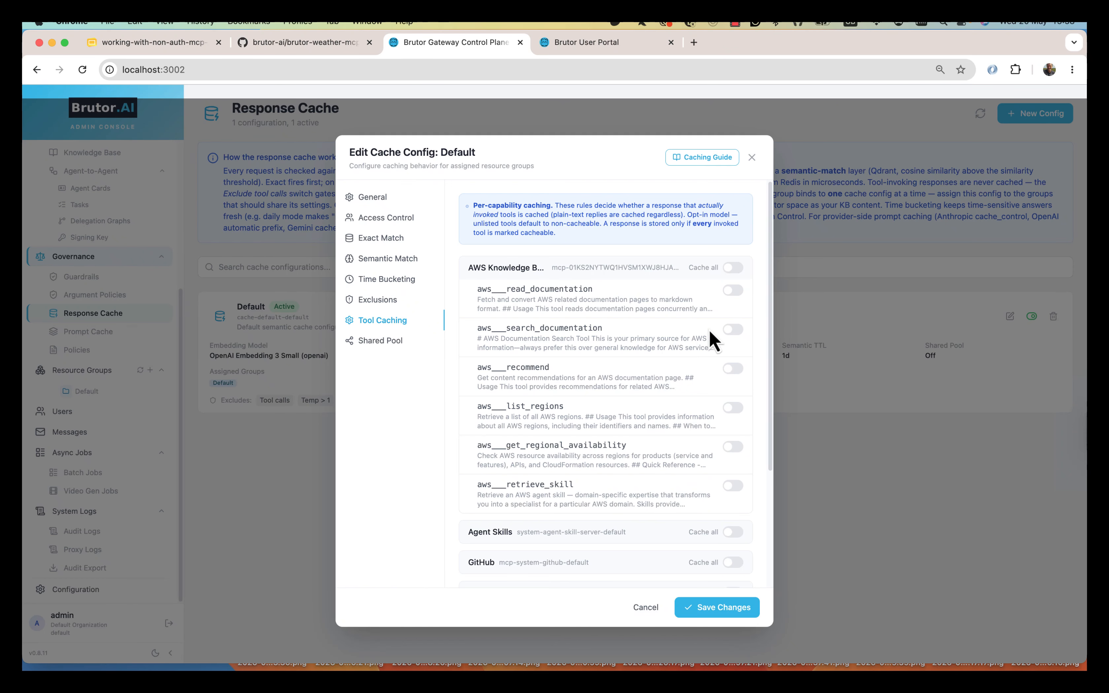
- Toggle caching for the search documentation tool on and off, then re-exclude tool calls
click(731, 330)
click(733, 329)
click(377, 303)
click(739, 326)
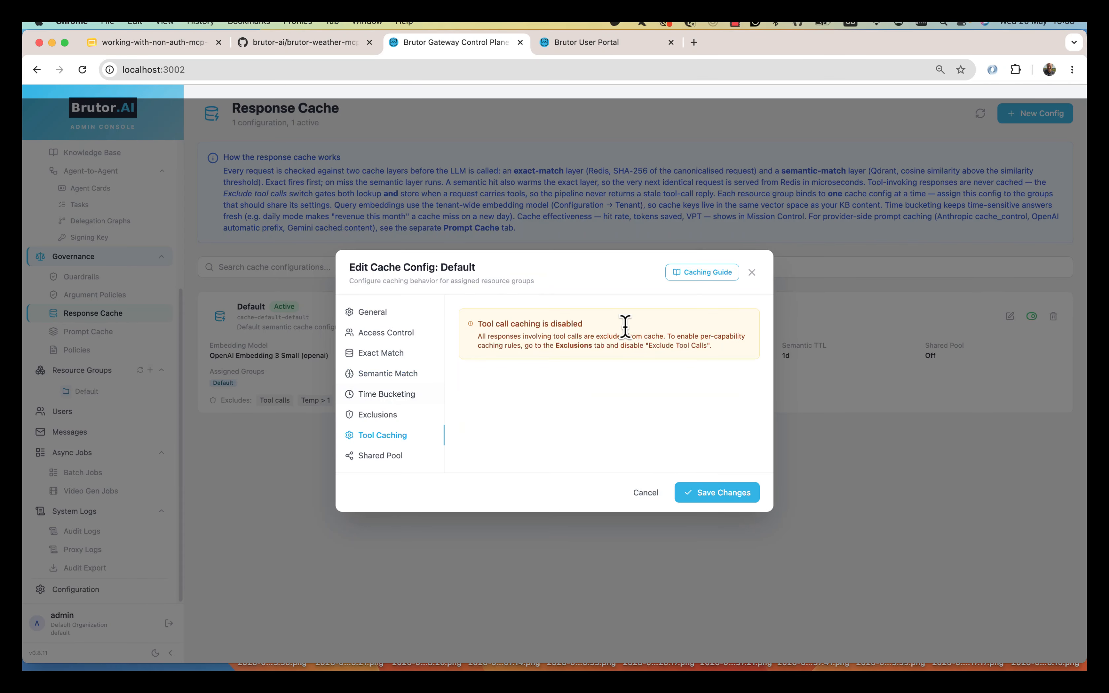
- Discard the cache edits and go through Argument Policies to the Guardrails list
click(648, 493)
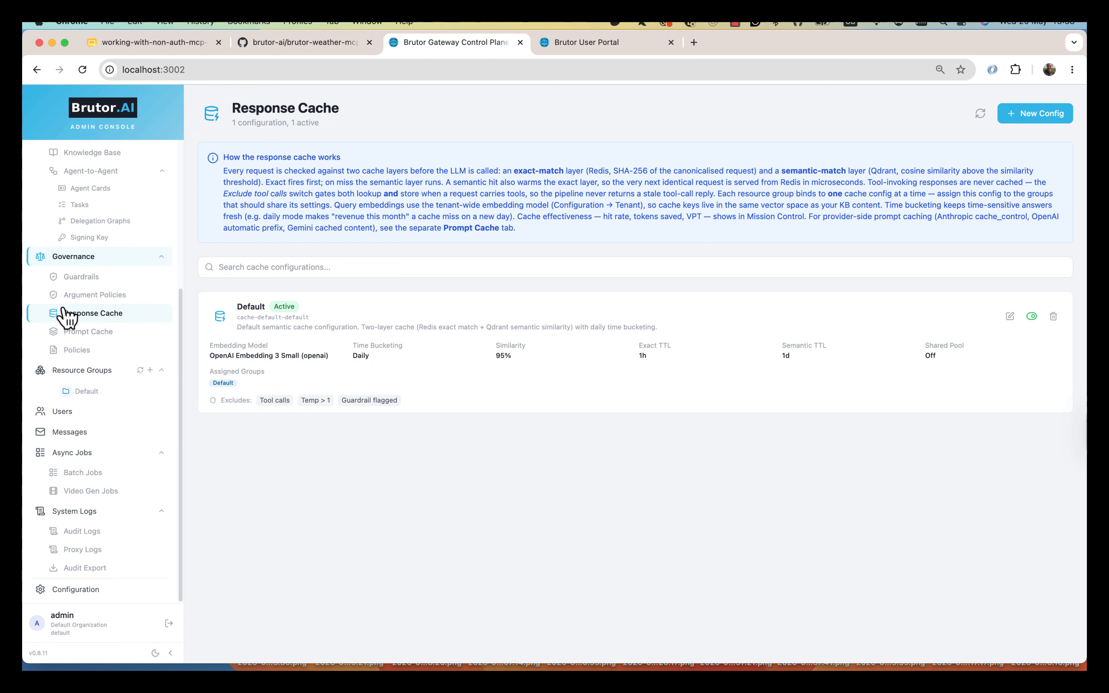
click(86, 296)
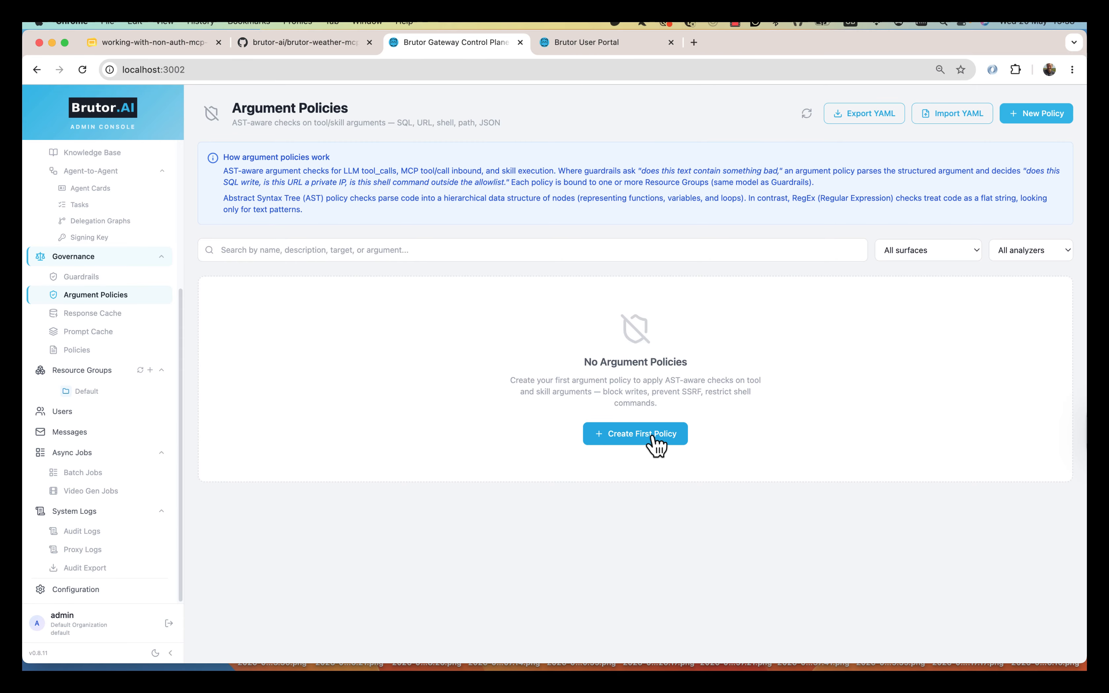
click(85, 278)
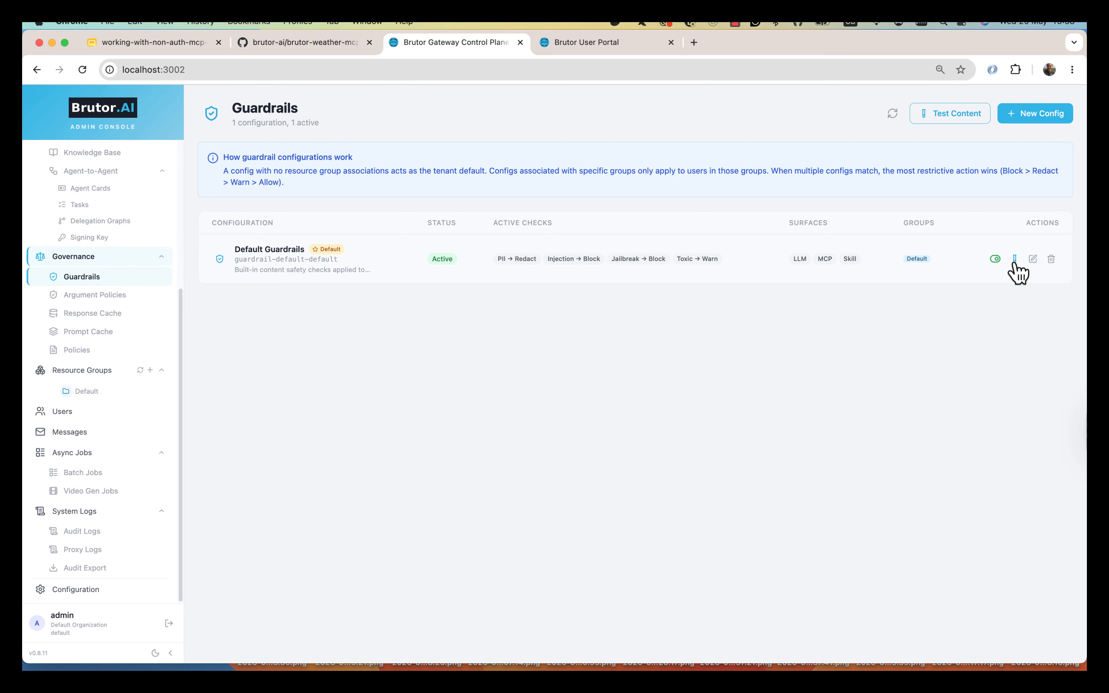
- Review Default Guardrails surfaces and the PII, Prompt Injection, Jailbreak, Toxic, Banned Words and Regex checks
click(1034, 258)
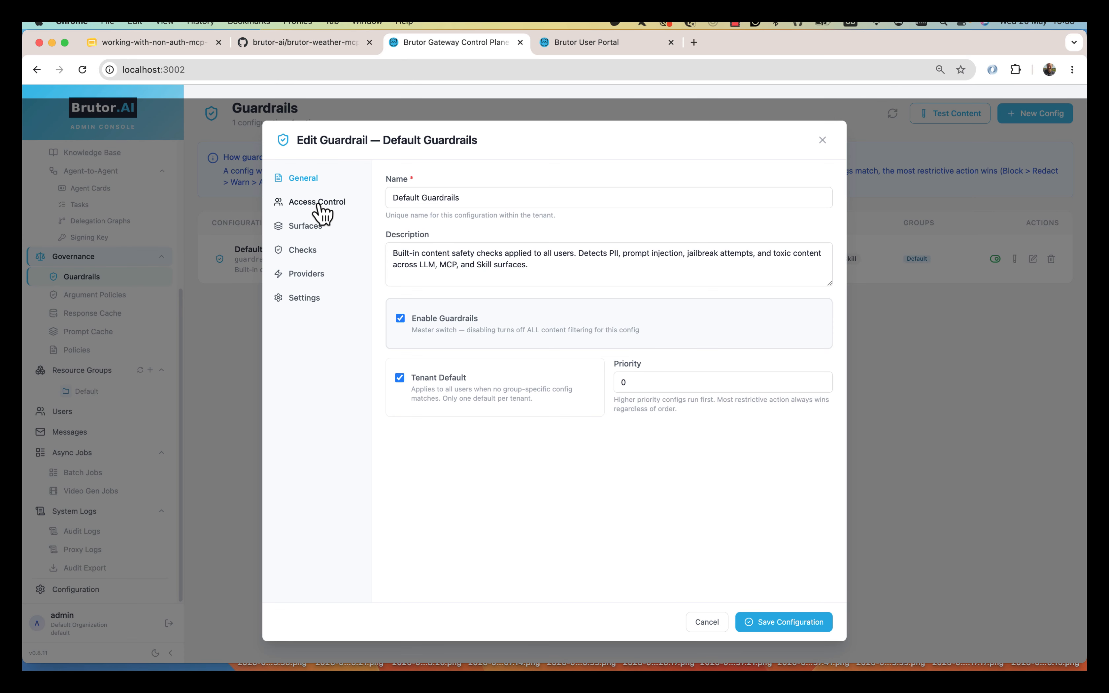
click(304, 226)
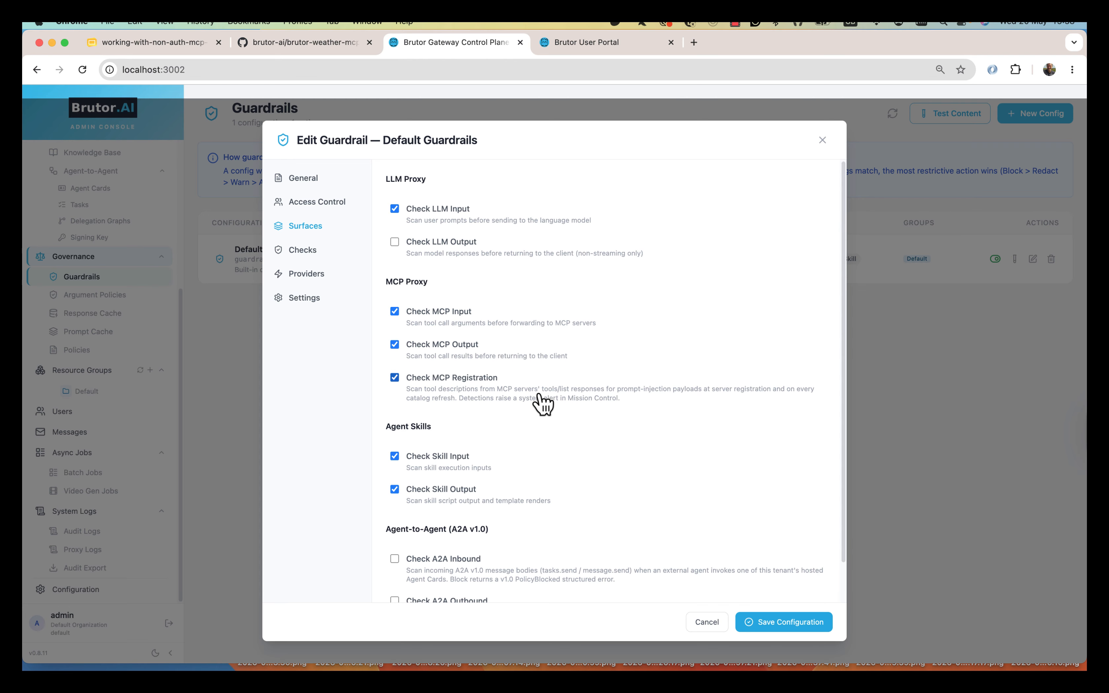
click(309, 250)
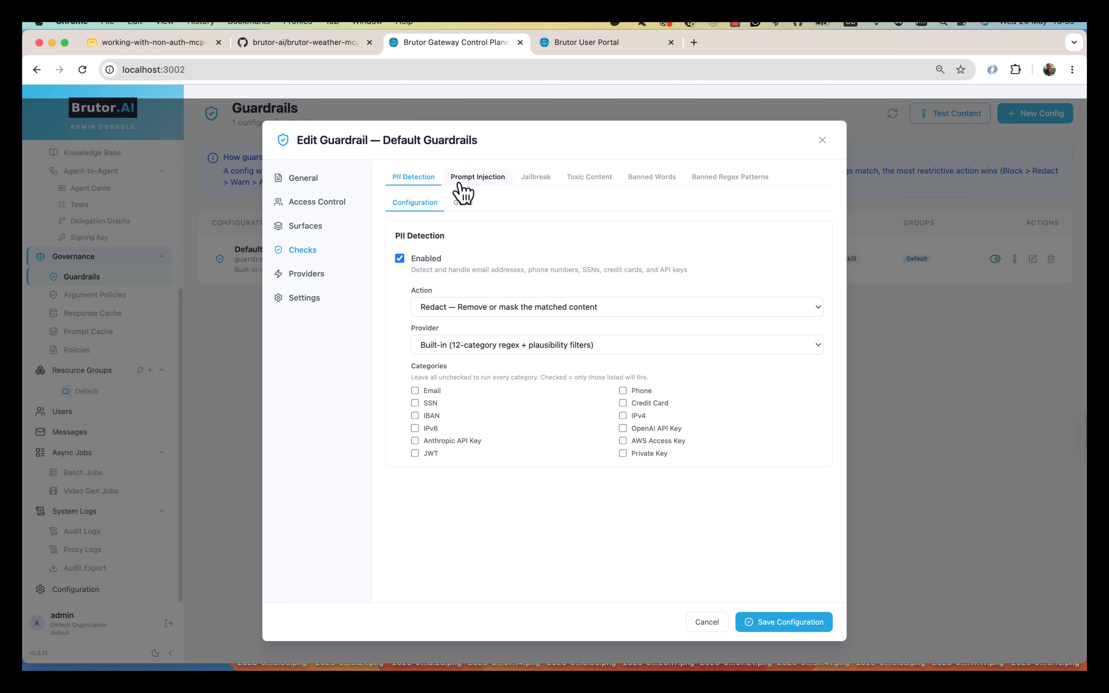
click(491, 183)
click(538, 182)
click(593, 182)
click(652, 179)
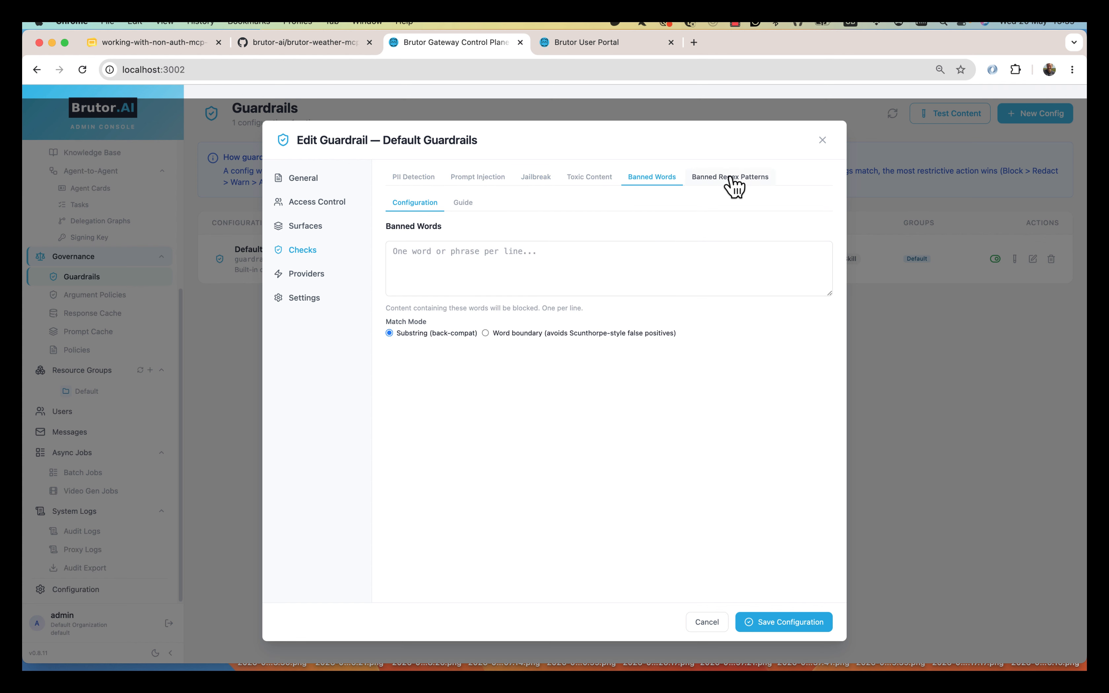
click(735, 183)
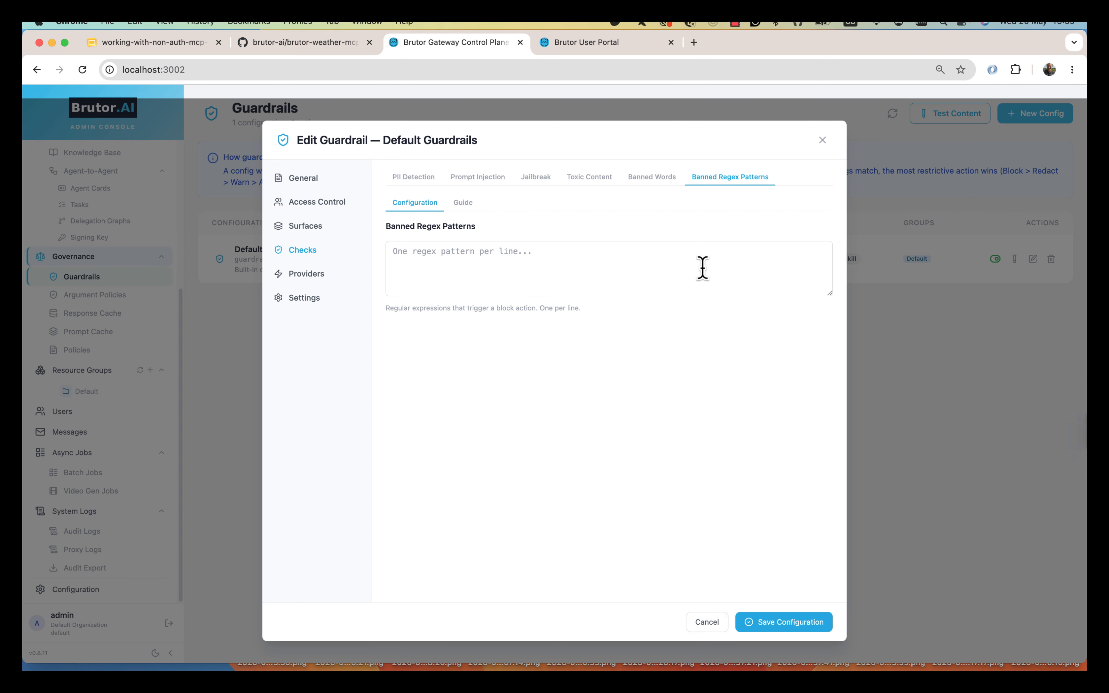
- Close Default Guardrails unsaved and start the first argument policy from Argument Policies
click(706, 624)
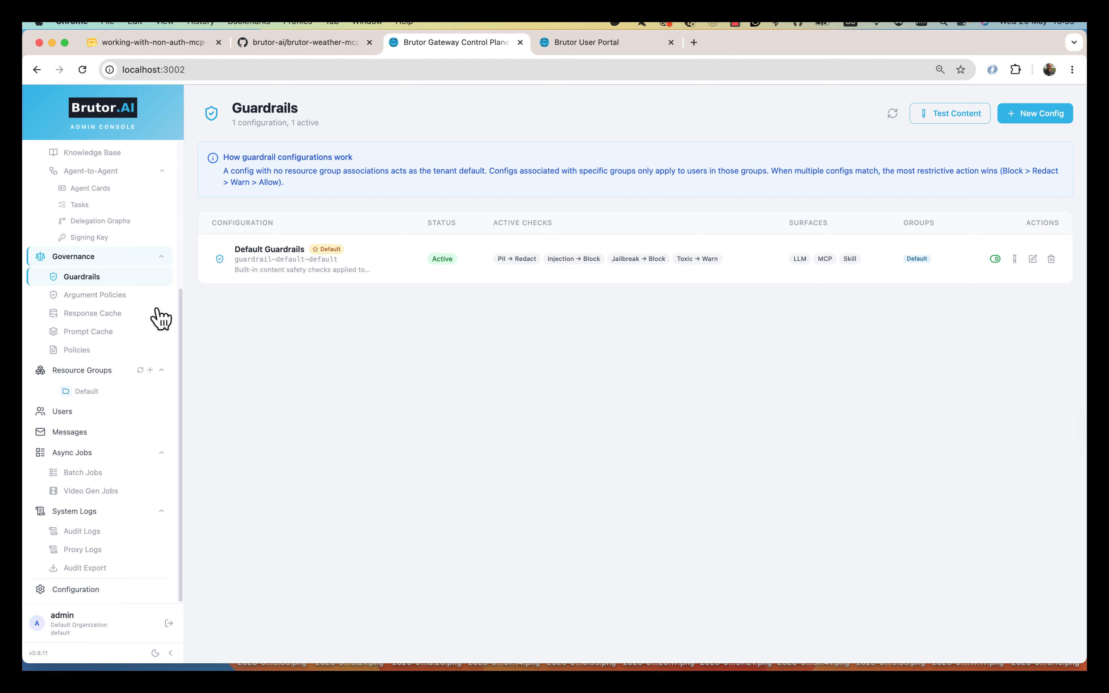
click(110, 298)
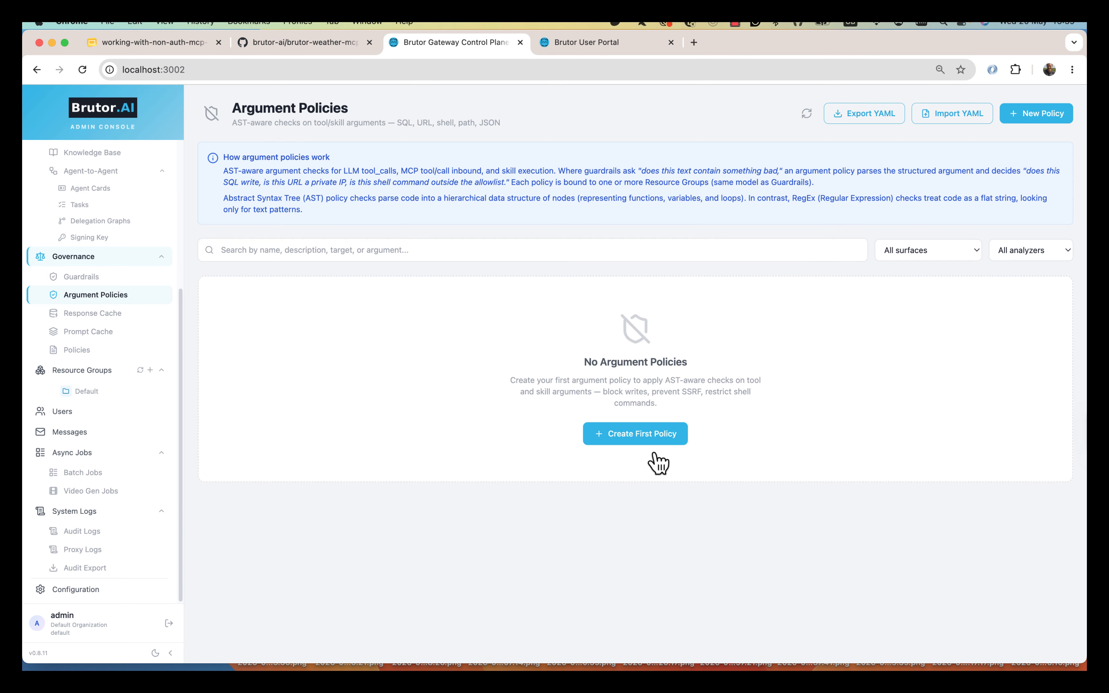
click(656, 438)
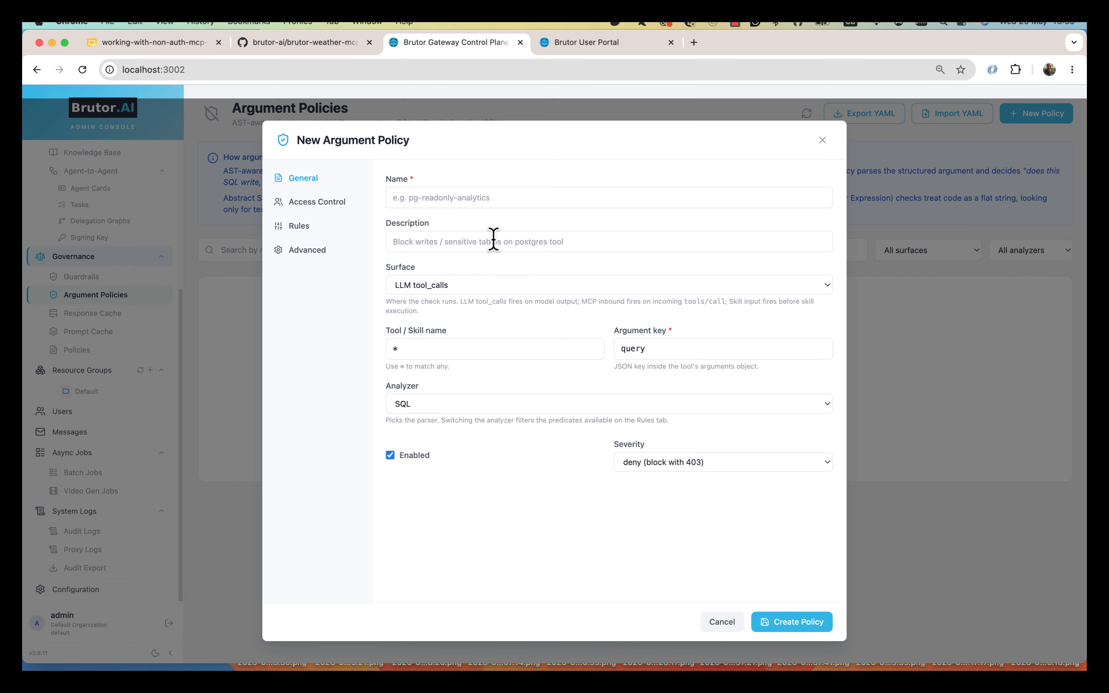
- Name the draft policy 'Prohibit selecr from salary table' with surface MCP inbound tool/call
click(455, 193)
text(Prohibit)
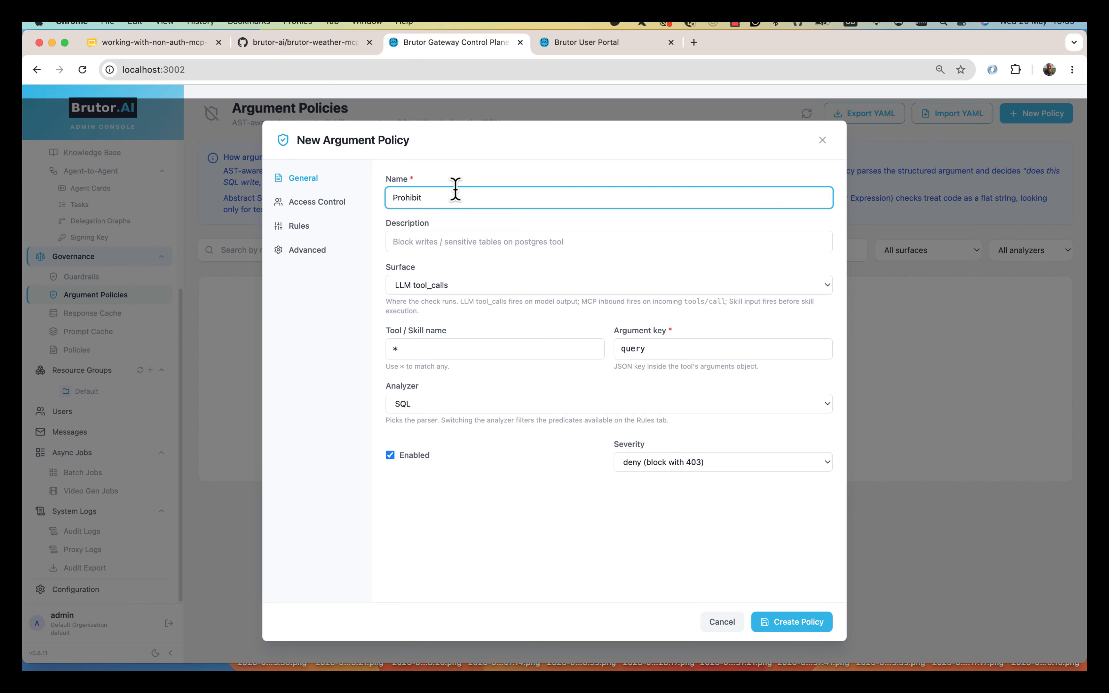
text( selecr from salary tabel)
key(BackSpace)
key(BackSpace)
text(le)
click(514, 280)
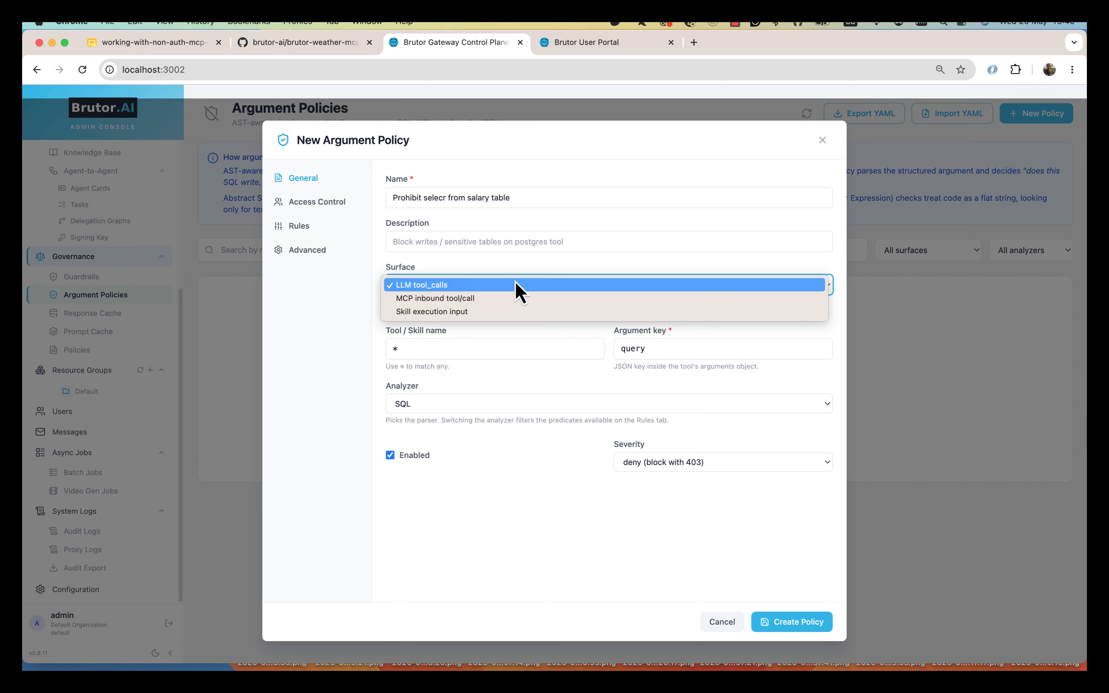
click(503, 298)
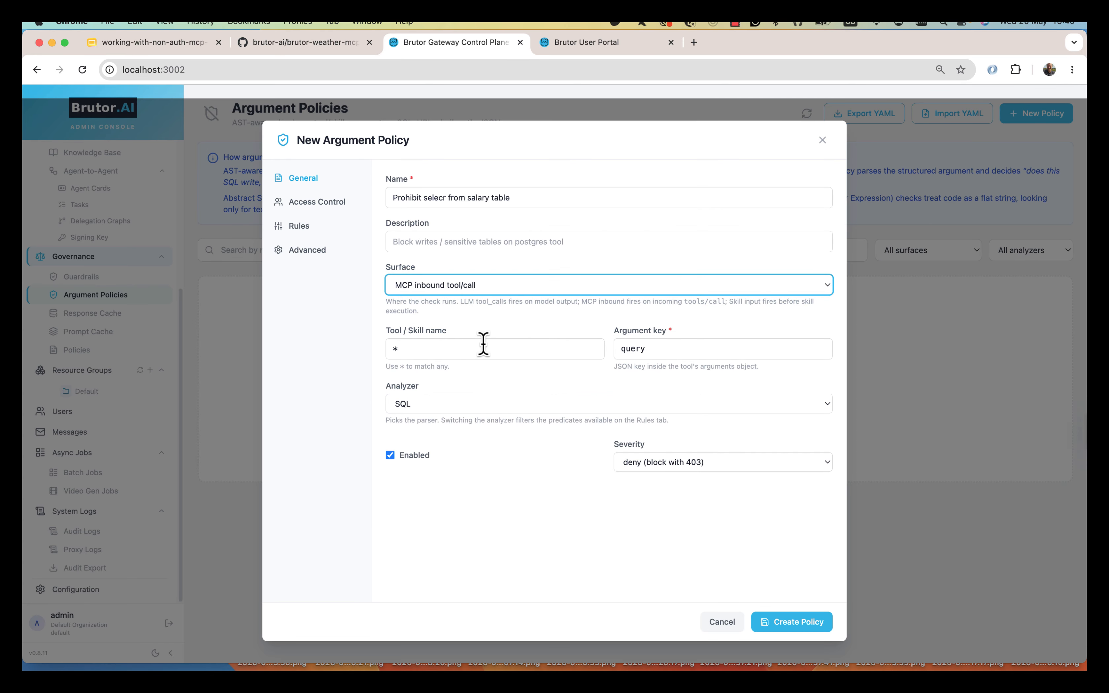
- Set the tool name to fetch_from_db, keep the SQL analyzer, then cancel the draft
click(412, 347)
drag(412, 346, 348, 365)
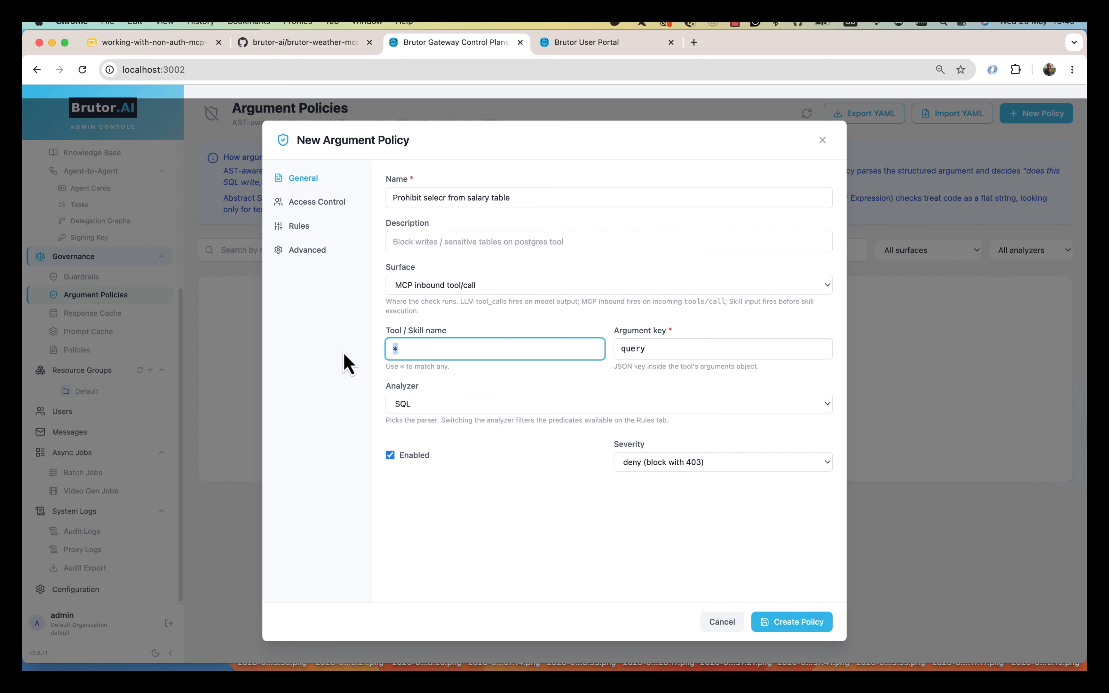
text(fetch from )
text(db)
key(Left)
key(Left)
key(BackSpace)
text(_)
click(460, 407)
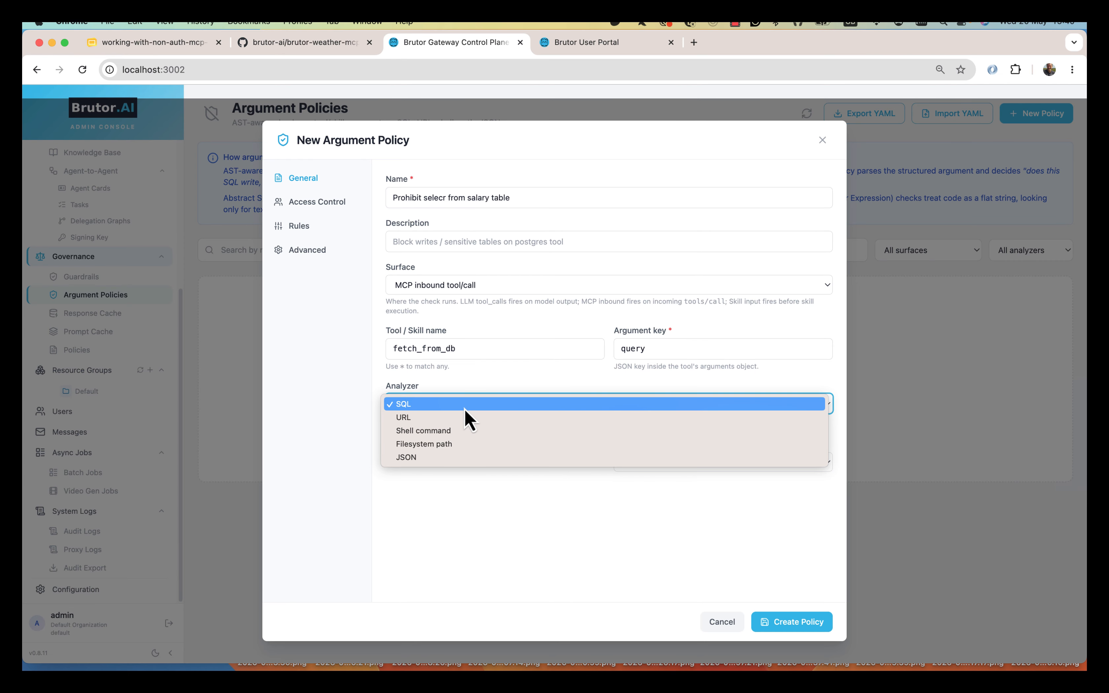
click(410, 406)
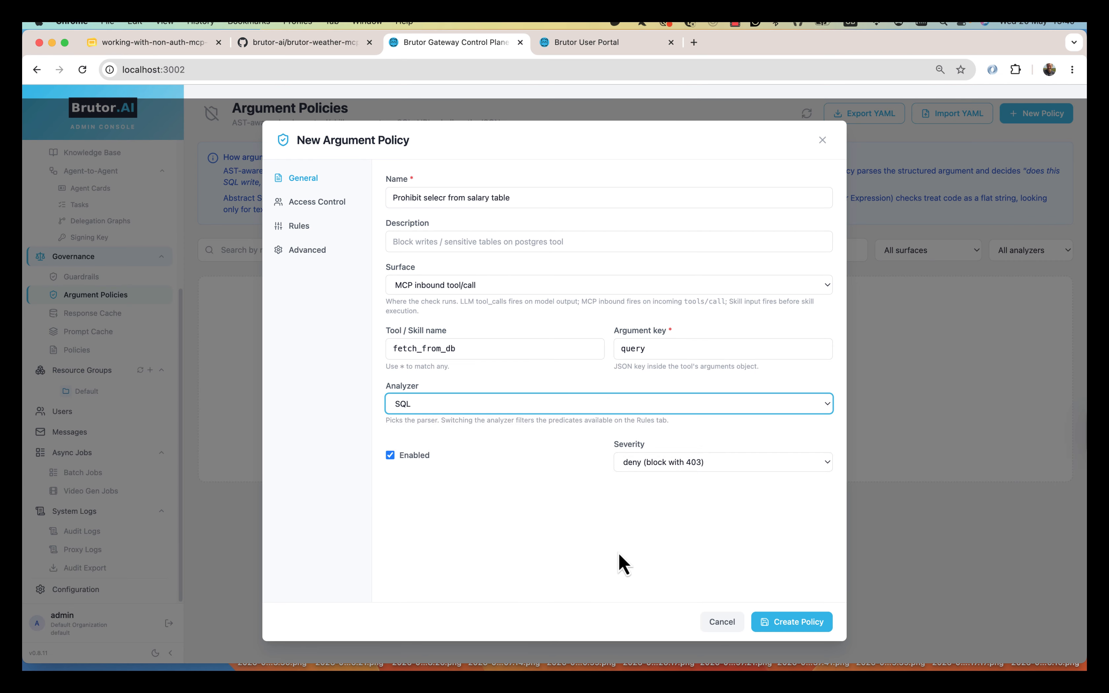
click(722, 622)
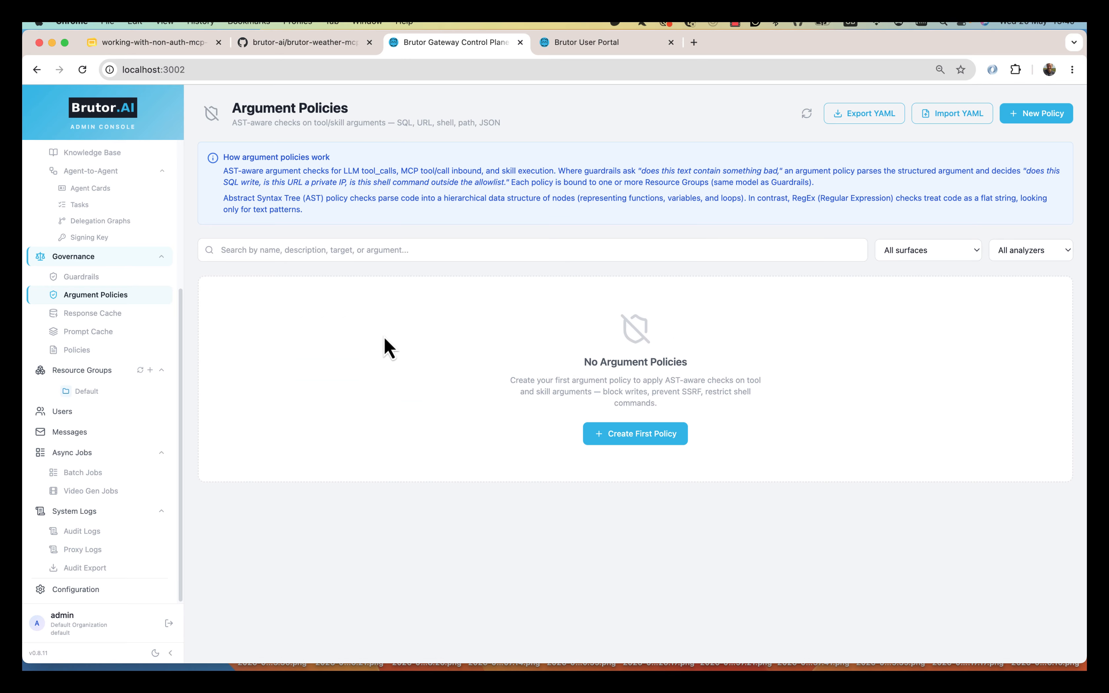